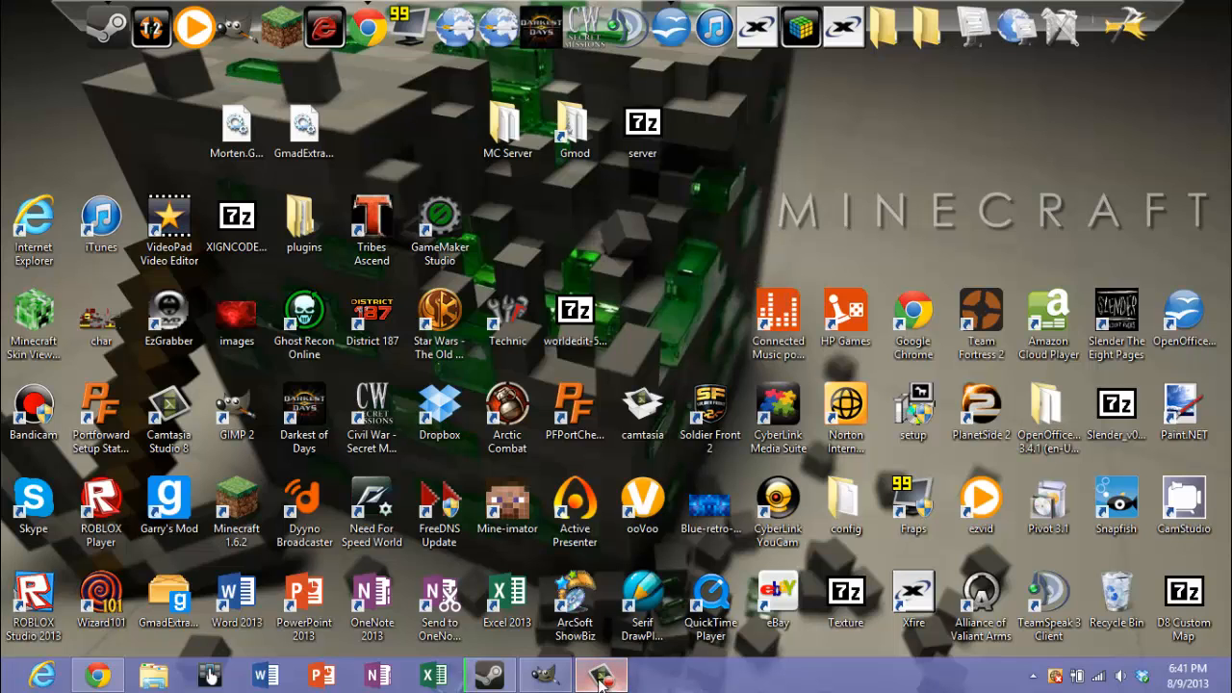
{"action": "left_click_drag", "start_coordinate": [607, 683], "coordinate": [554, 682]}
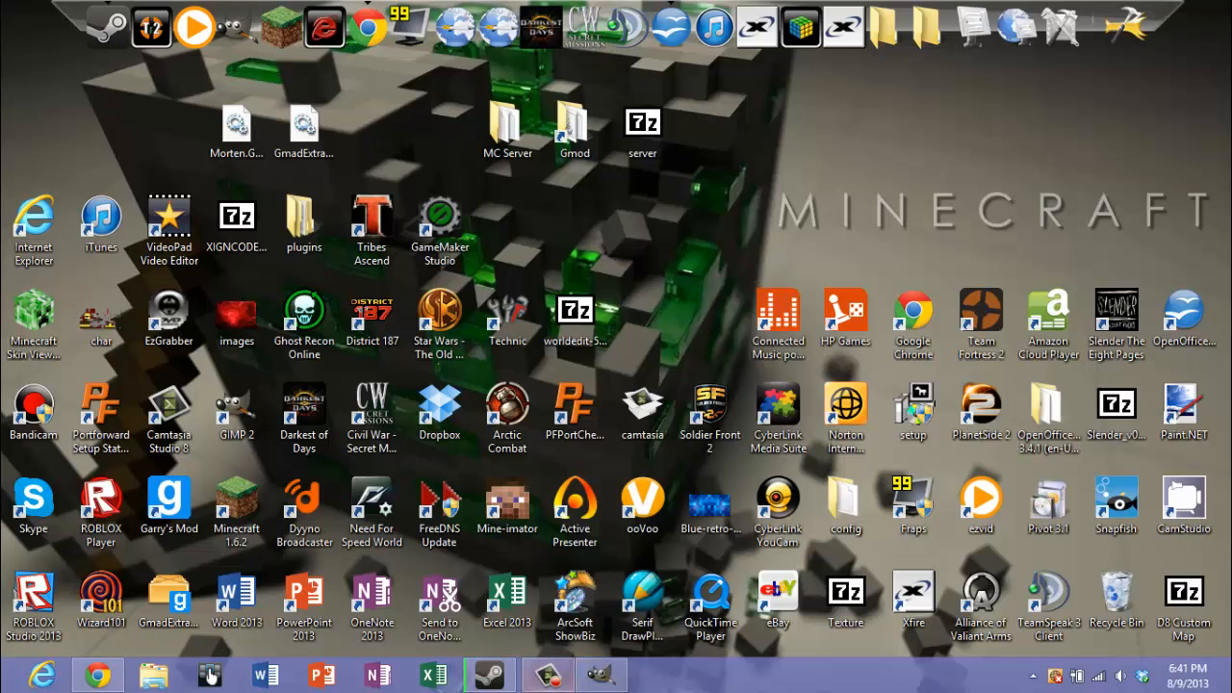
{"action": "left_click", "coordinate": [593, 680]}
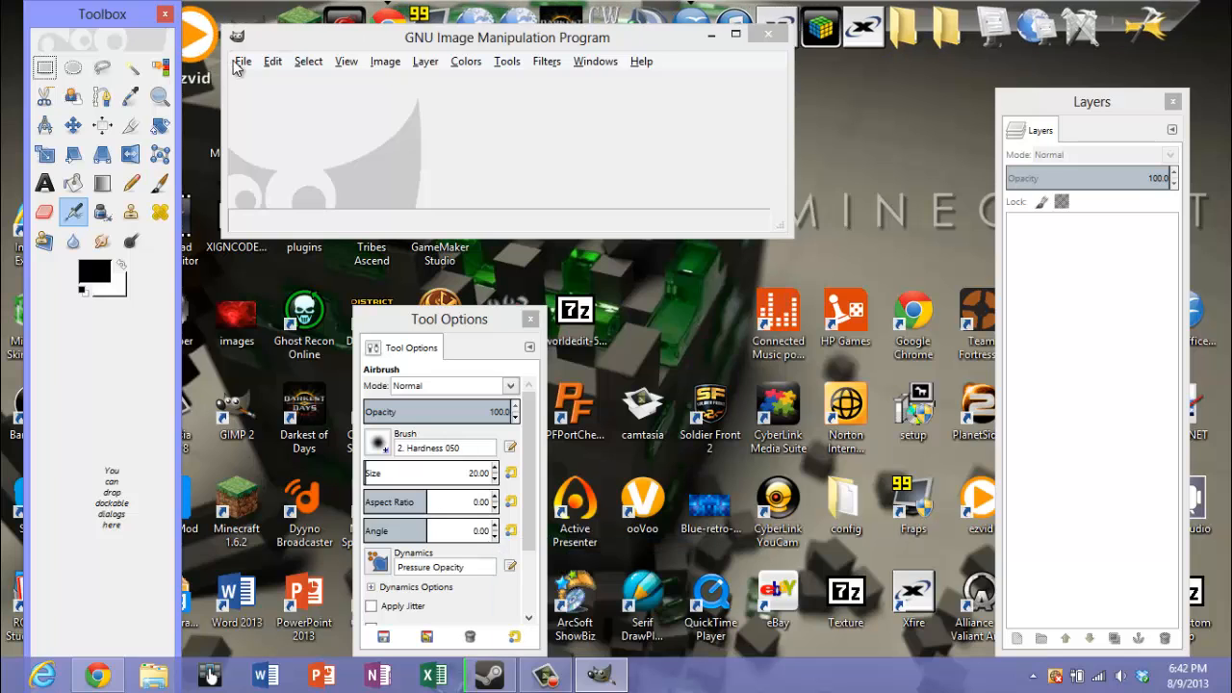
{"action": "left_click", "coordinate": [243, 62]}
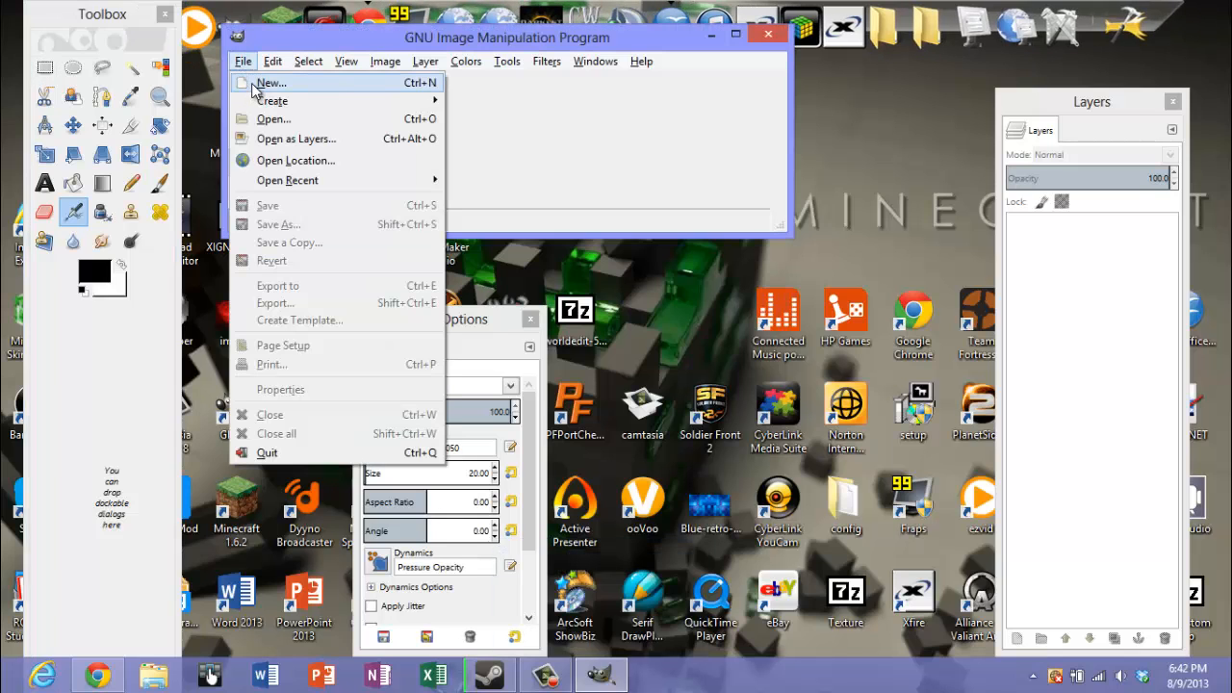
{"action": "left_click", "coordinate": [825, 109]}
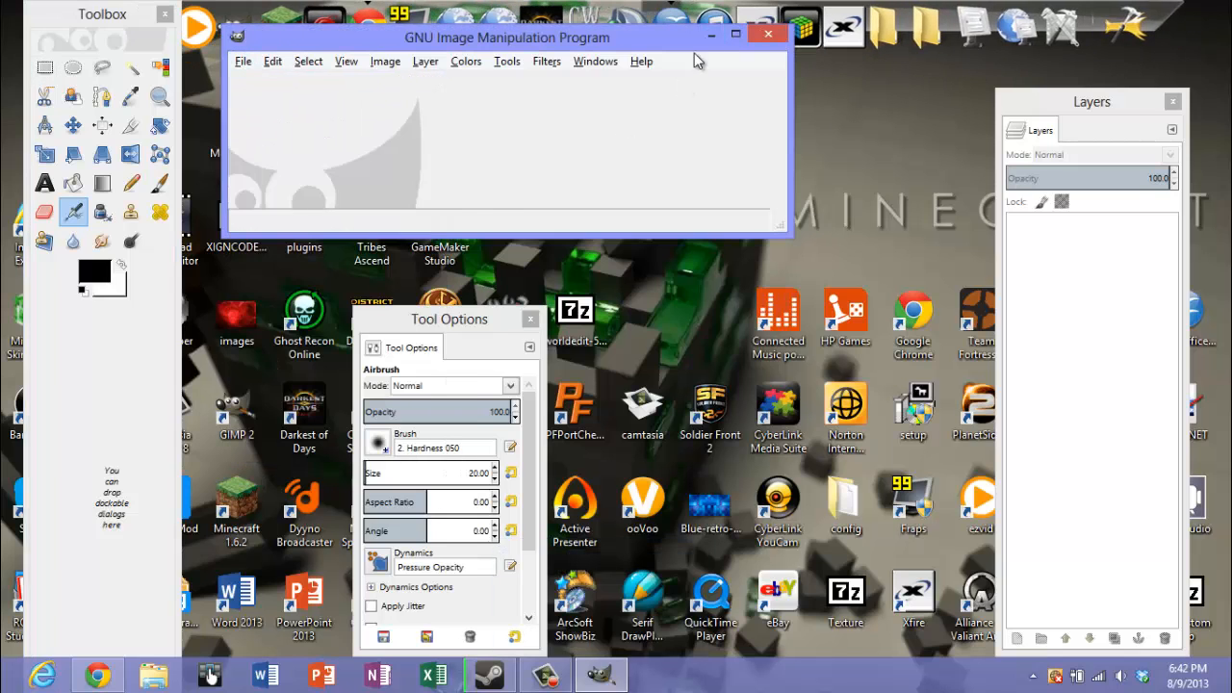
{"action": "left_click", "coordinate": [710, 34]}
Check the monitor's current resolution in the Windows screen resolution settings
{"action": "right_click", "coordinate": [784, 216]}
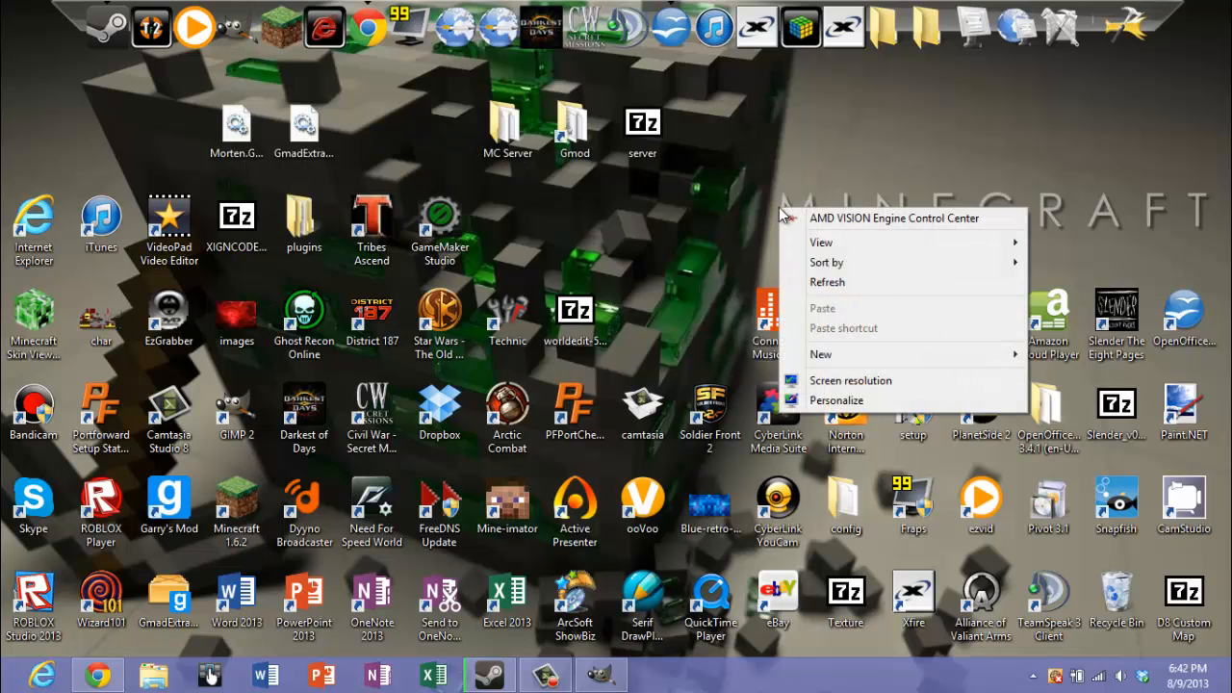
{"action": "left_click", "coordinate": [849, 384]}
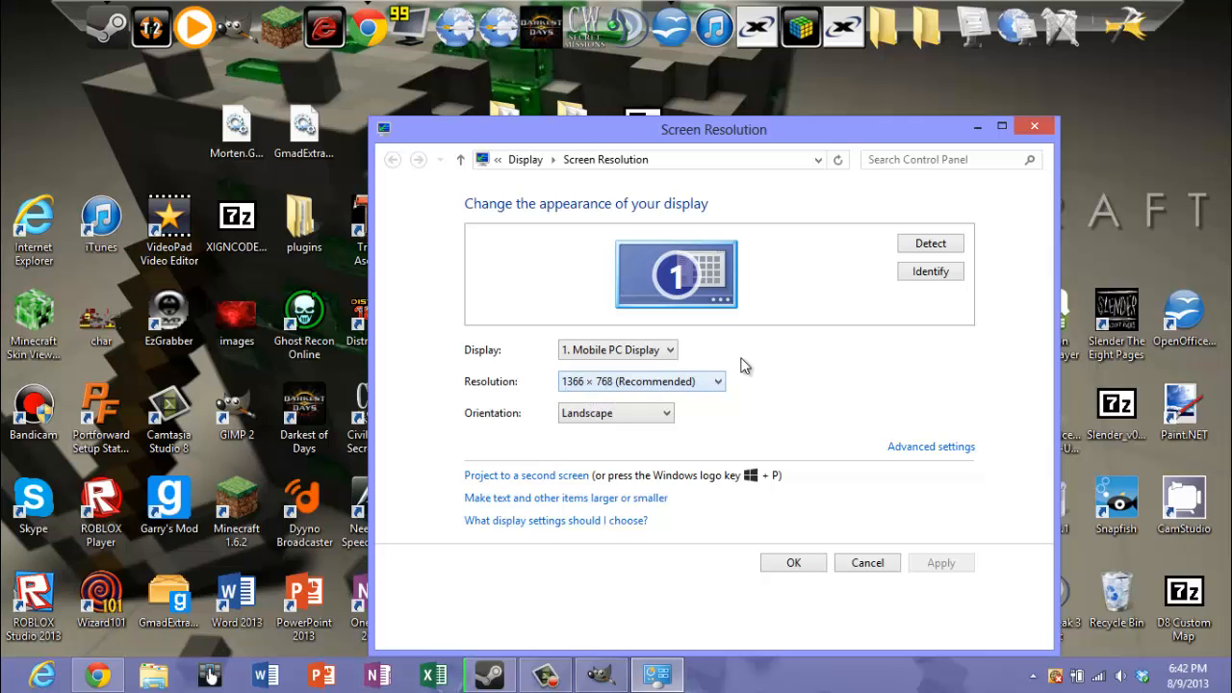
{"action": "left_click", "coordinate": [1036, 128]}
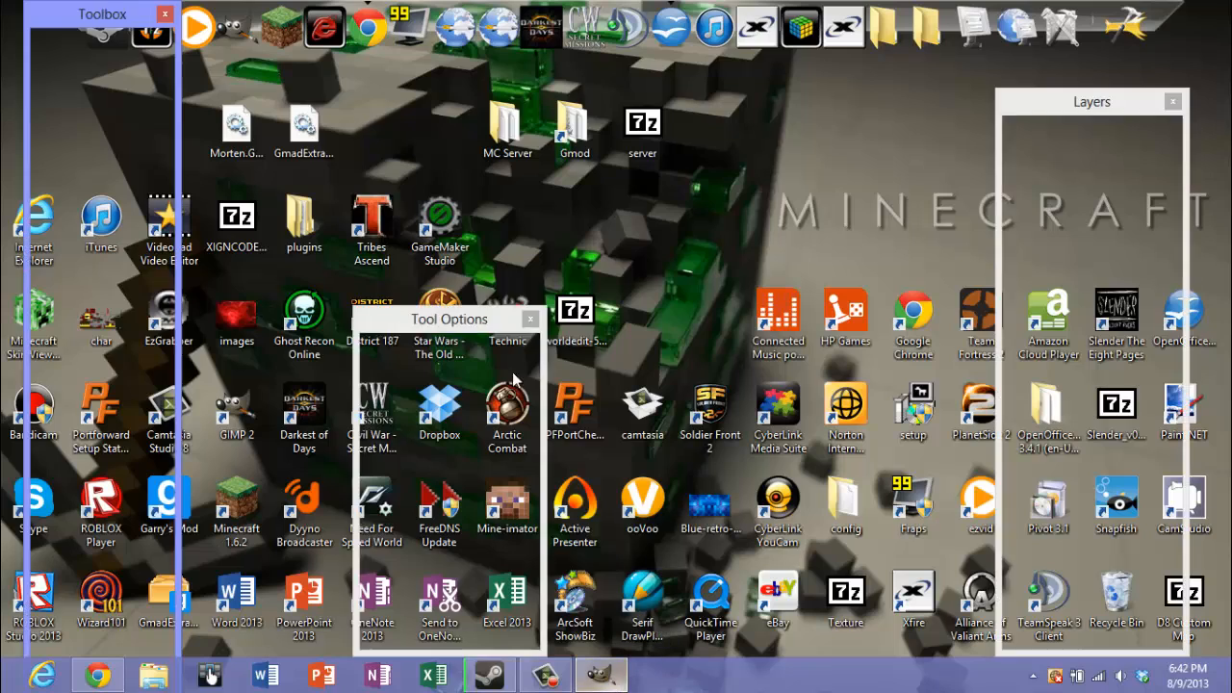
Create a new image 1366 px wide and 768 px high in GIMP
{"action": "left_click", "coordinate": [246, 63]}
{"action": "left_click", "coordinate": [273, 84]}
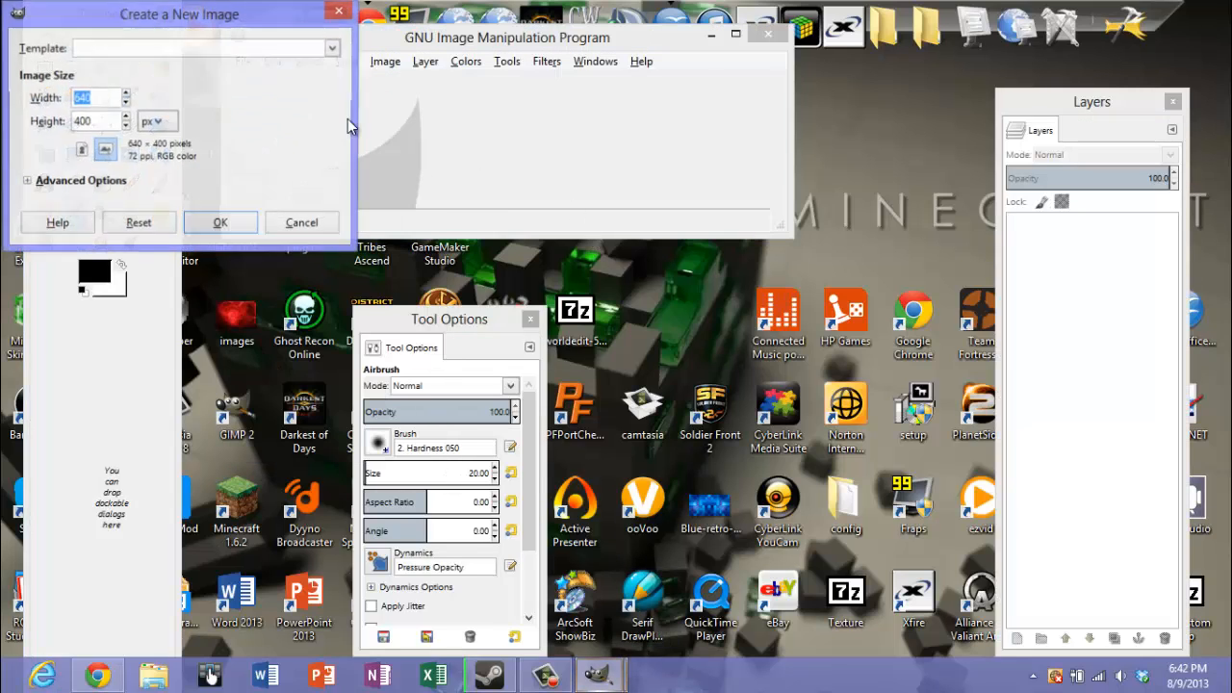
{"action": "double_click", "coordinate": [82, 121]}
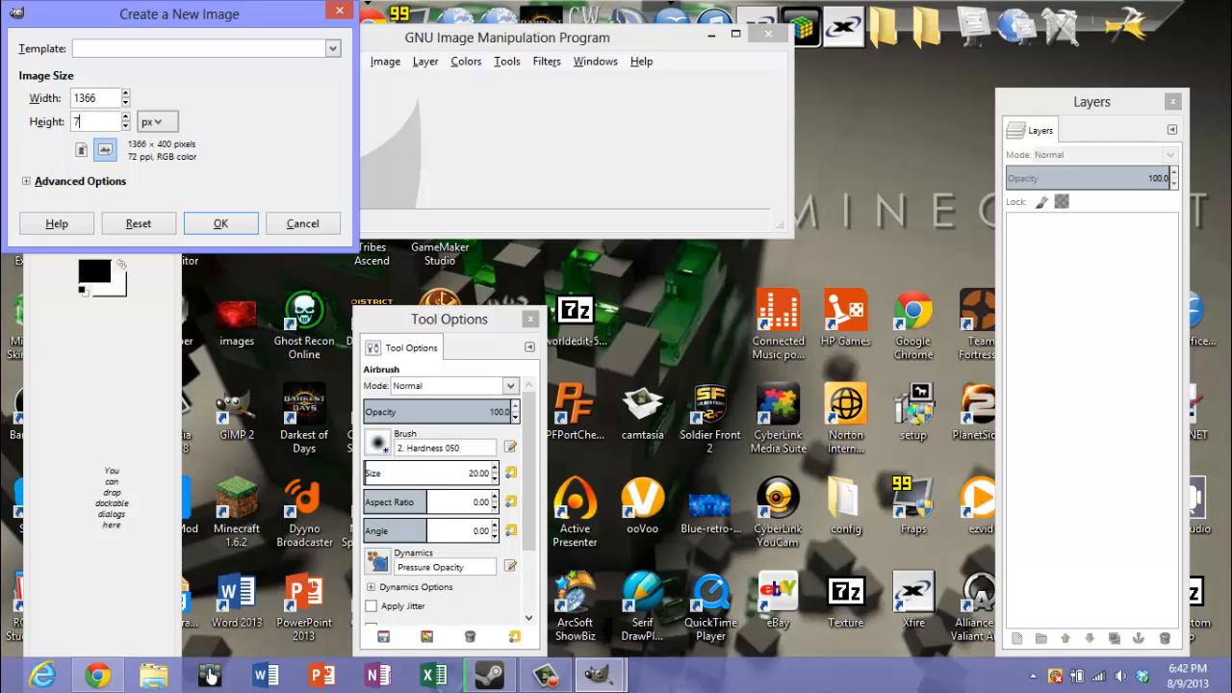
{"action": "type", "text": "768"}
{"action": "left_click", "coordinate": [230, 223]}
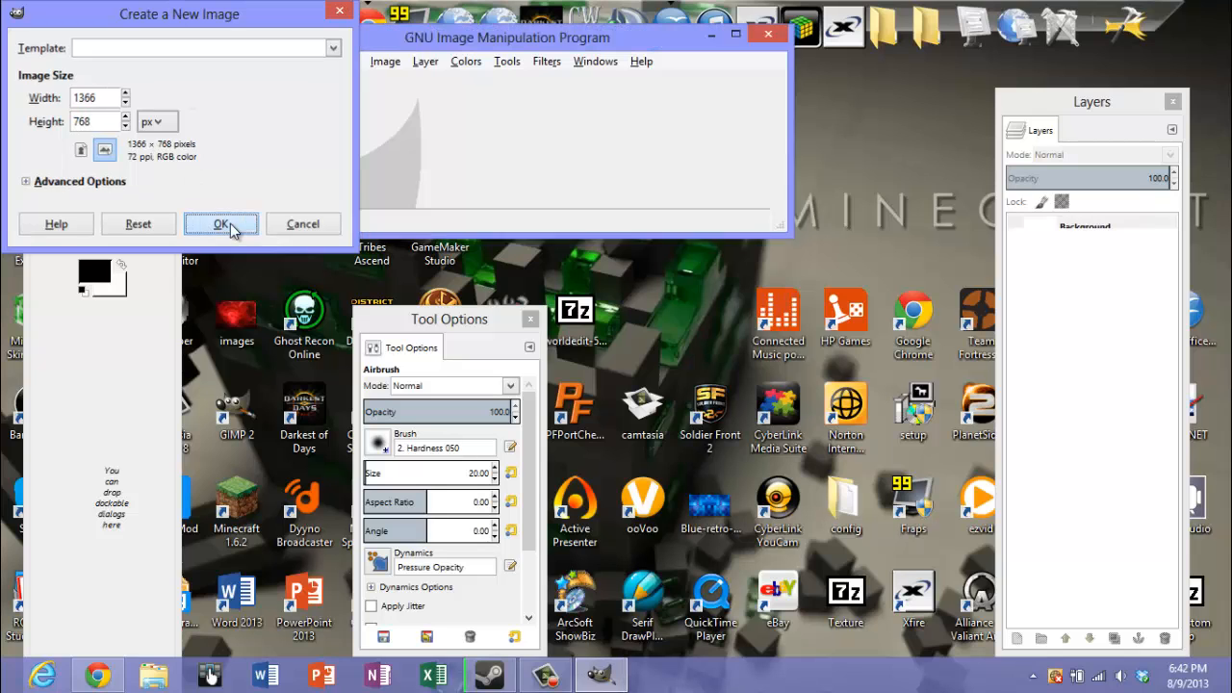
Maximize the image window and move the Tool Options and Layers windows clear of the canvas
{"action": "left_click", "coordinate": [1031, 35]}
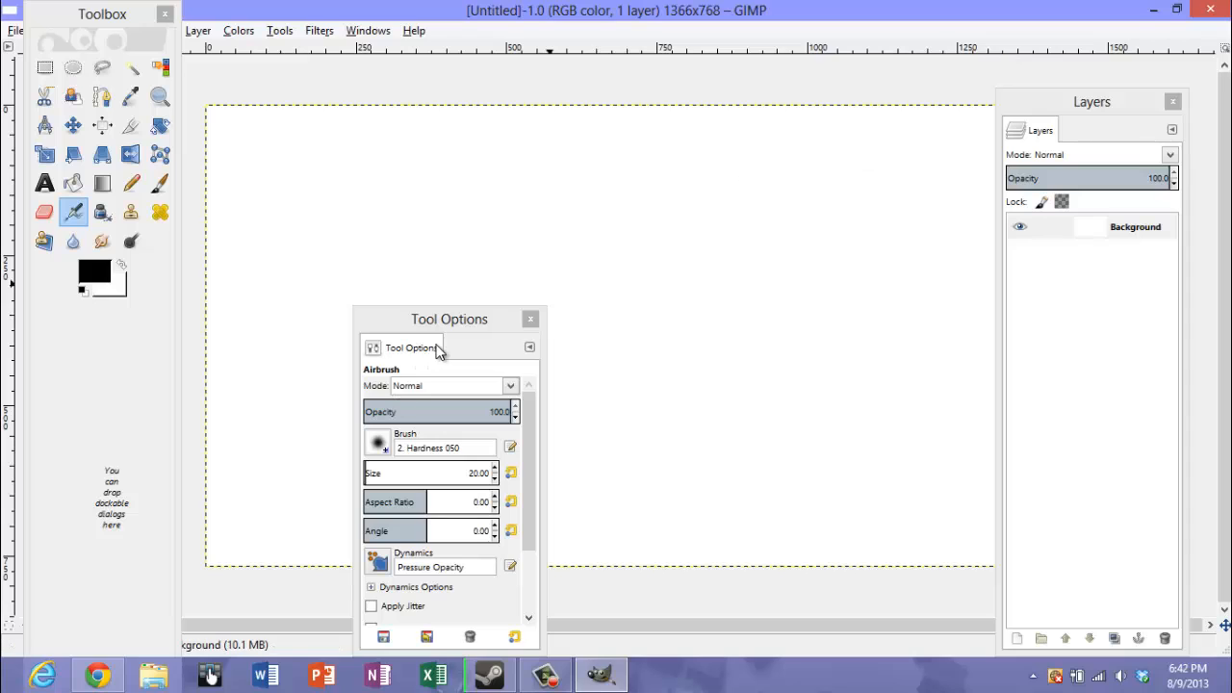
{"action": "left_click_drag", "start_coordinate": [438, 329], "coordinate": [423, 598]}
{"action": "left_click_drag", "start_coordinate": [1076, 113], "coordinate": [1120, 103]}
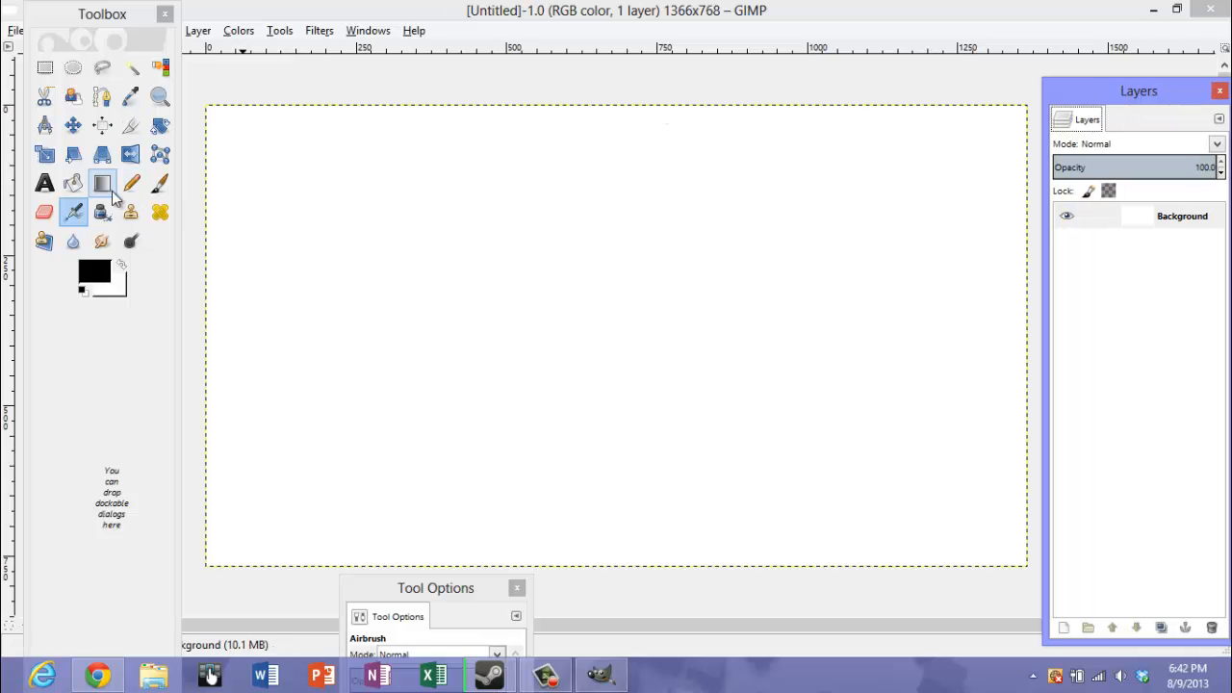
Select the Blend tool and set the foreground color to yellow f6ff00
{"action": "left_click", "coordinate": [103, 183]}
{"action": "left_click", "coordinate": [95, 273]}
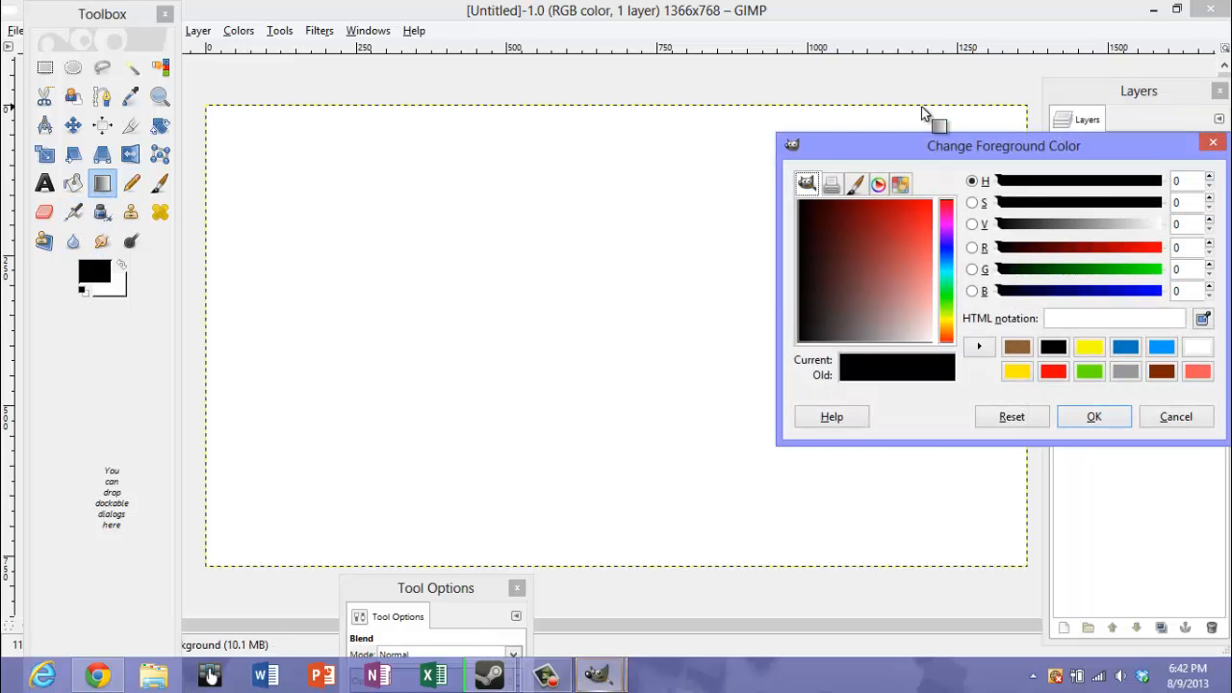
{"action": "left_click", "coordinate": [1088, 349]}
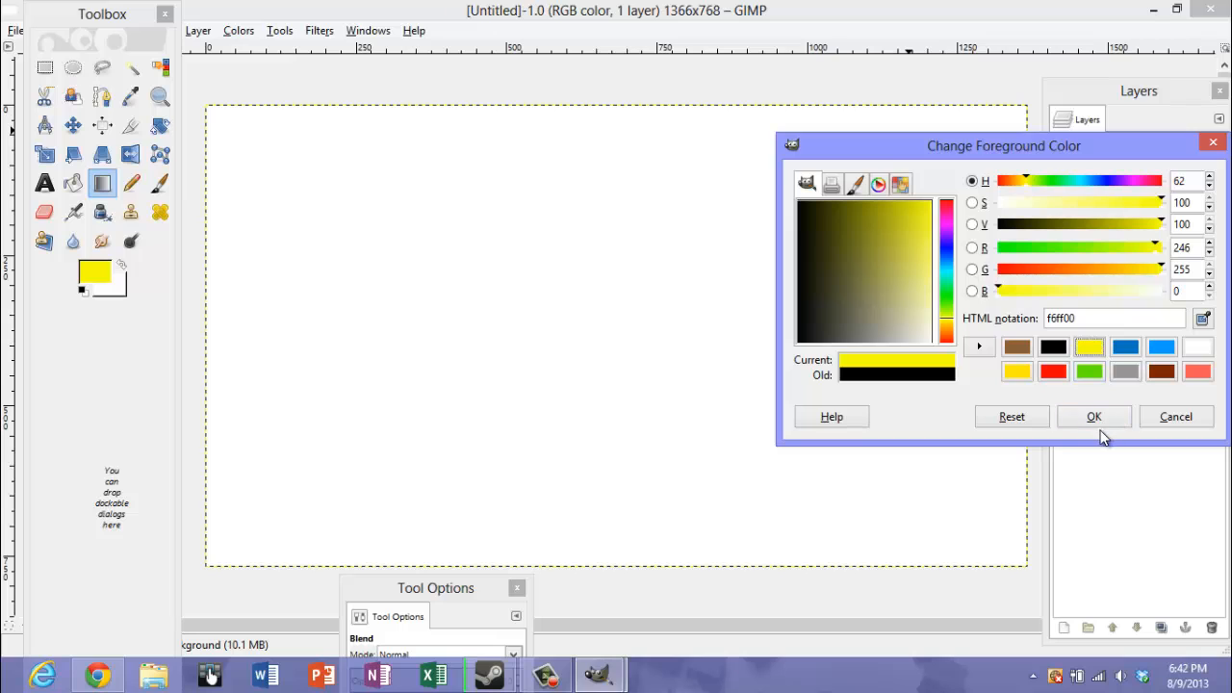
{"action": "left_click", "coordinate": [1088, 420]}
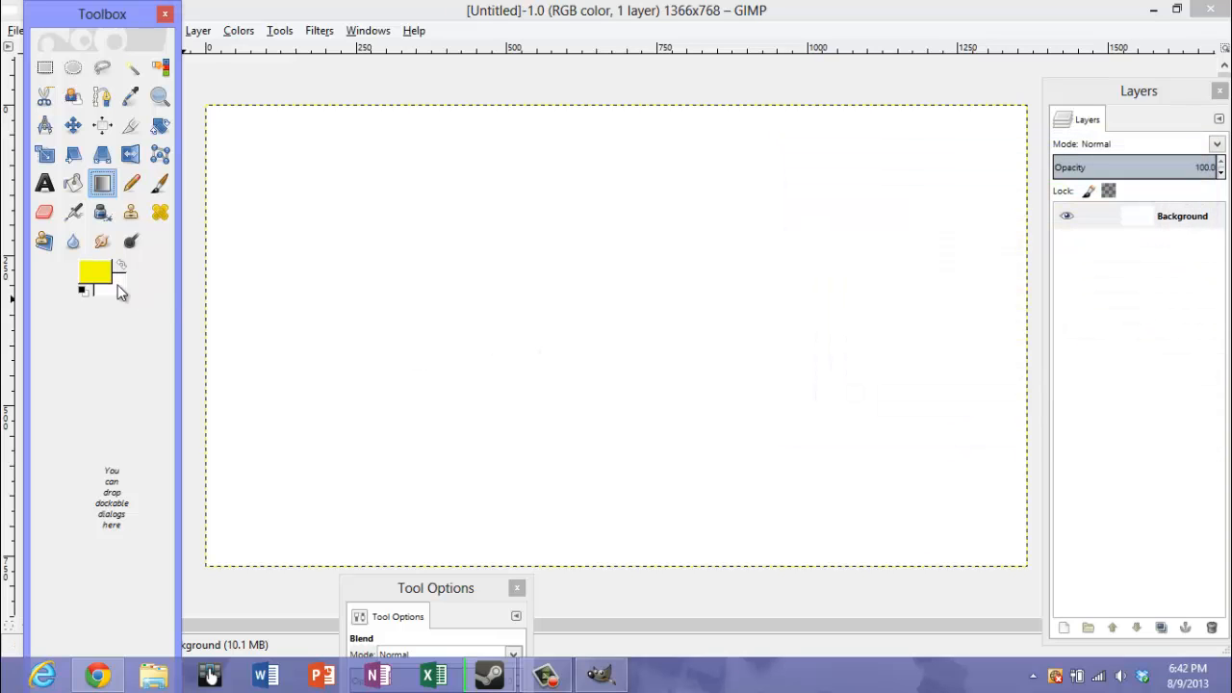
Set the background color to lime green 9cff00 and fill the canvas with a vertical gradient running downward from the top edge
{"action": "left_click", "coordinate": [125, 288]}
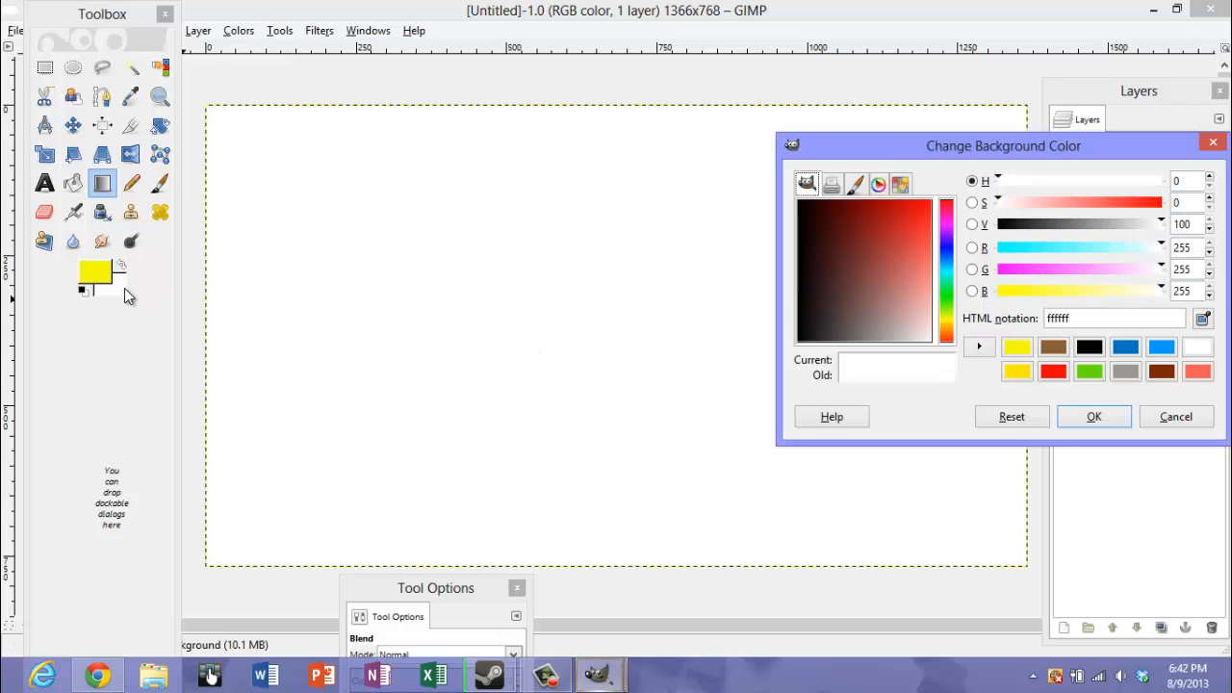
{"action": "left_click", "coordinate": [1087, 371]}
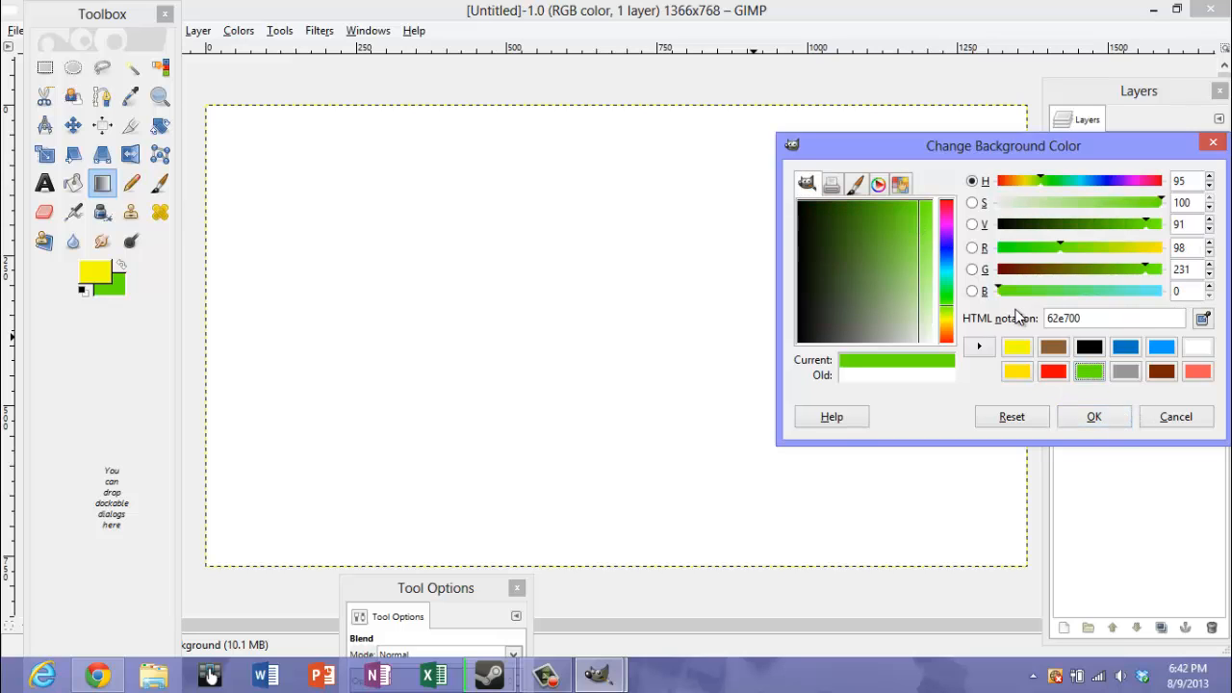
{"action": "mouse_move", "coordinate": [949, 306]}
{"action": "left_mouse_down"}
{"action": "mouse_move", "coordinate": [949, 321]}
{"action": "mouse_move", "coordinate": [950, 310]}
{"action": "left_mouse_up"}
{"action": "left_click_drag", "start_coordinate": [909, 221], "coordinate": [935, 199]}
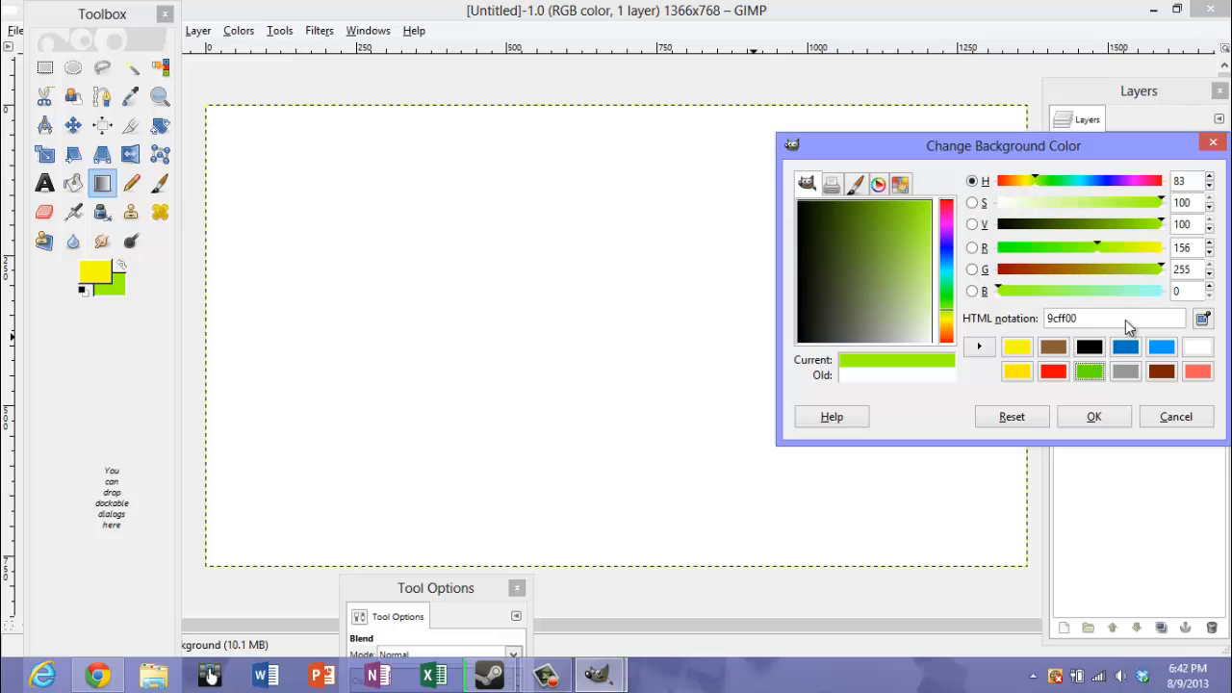
{"action": "left_click", "coordinate": [1097, 417]}
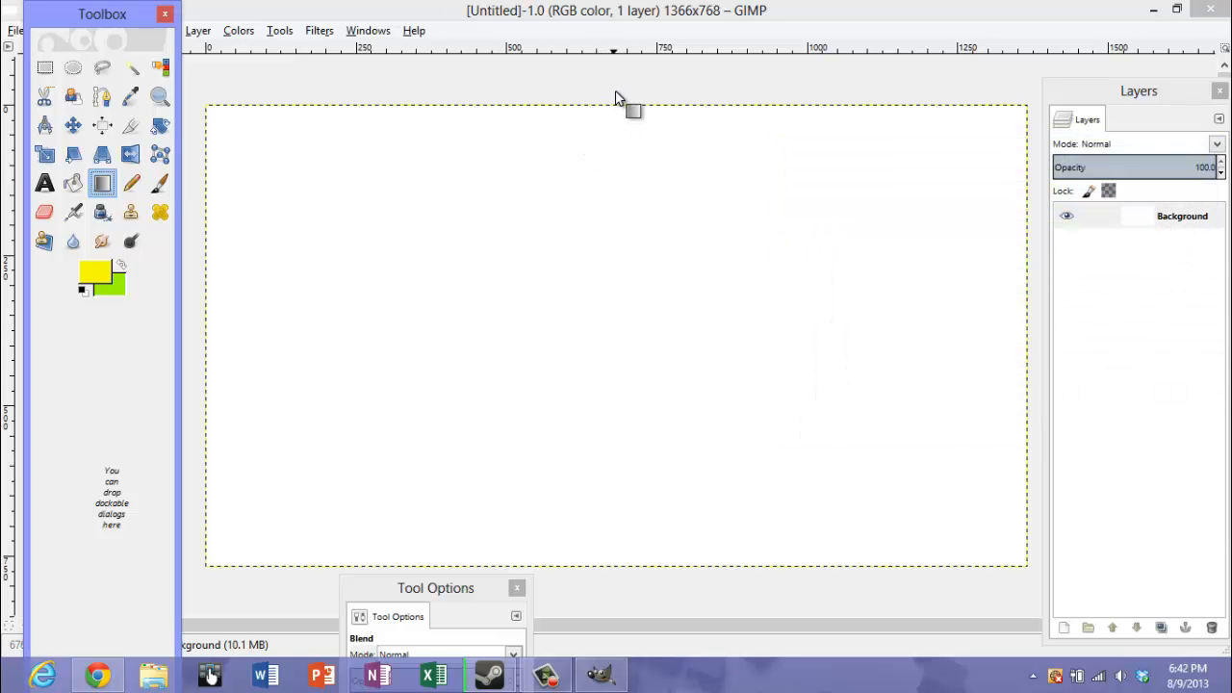
{"action": "left_click_drag", "start_coordinate": [616, 93], "coordinate": [621, 473]}
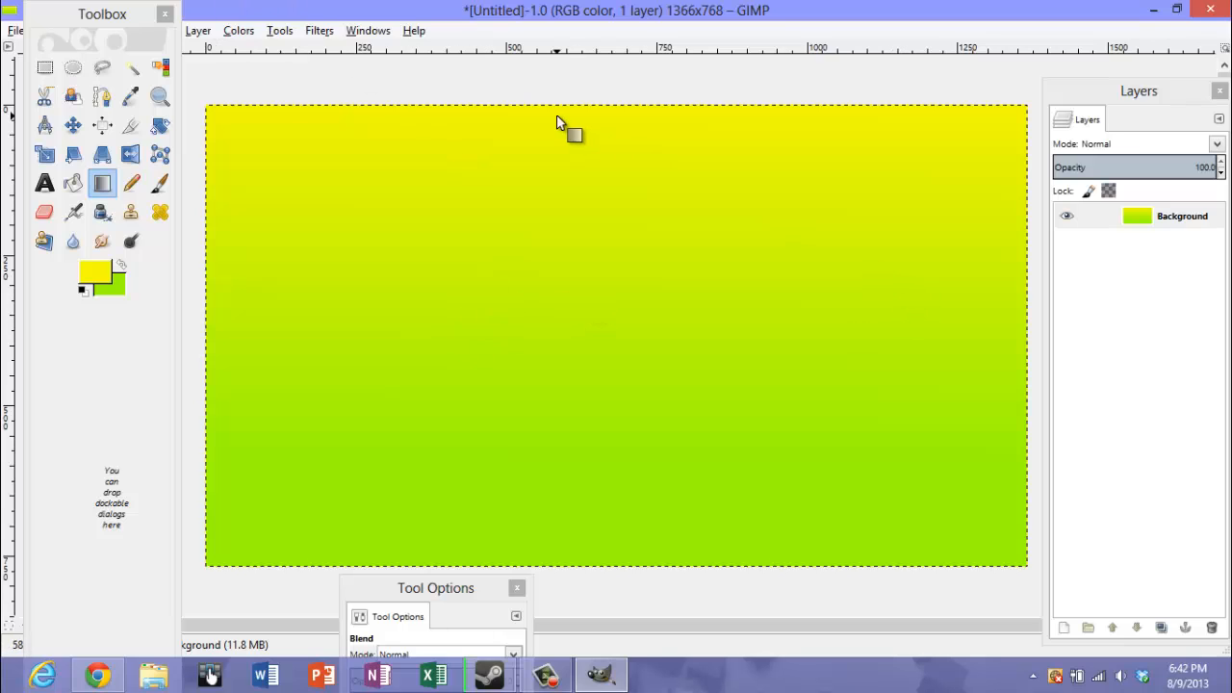
Move the toolbox clear of the menu bar and draw a text box about 526 × 56 px near the canvas's upper-left corner
{"action": "left_click_drag", "start_coordinate": [63, 17], "coordinate": [77, 71]}
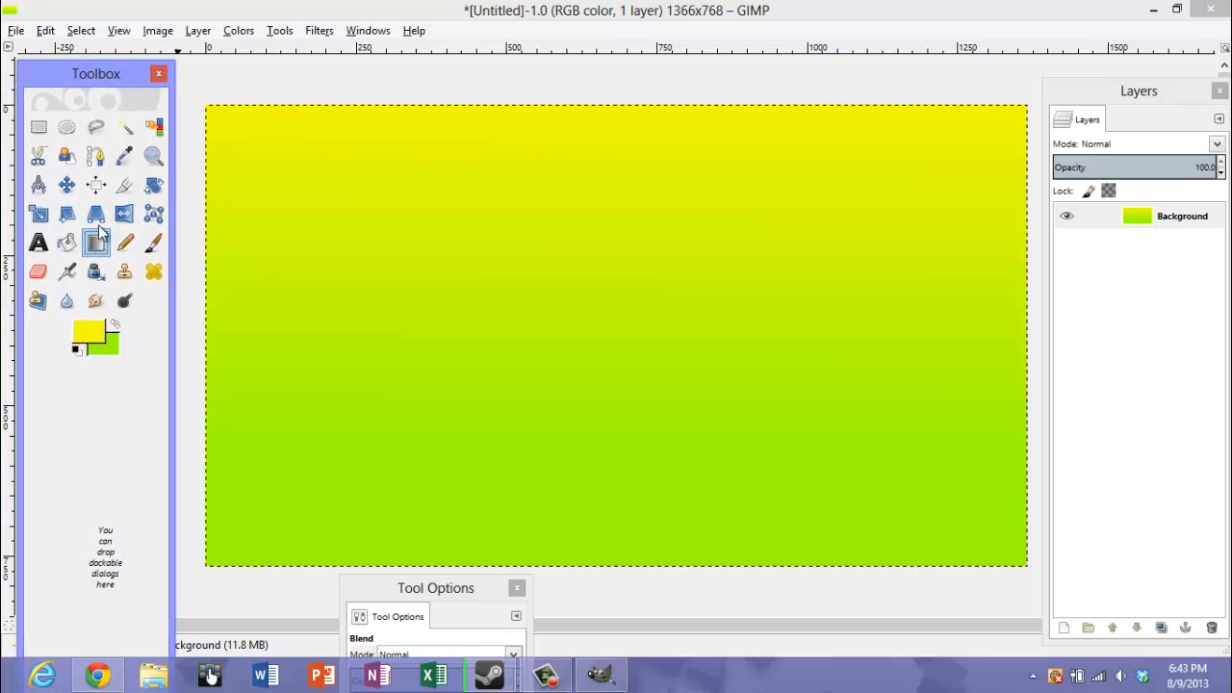
{"action": "left_click", "coordinate": [40, 247]}
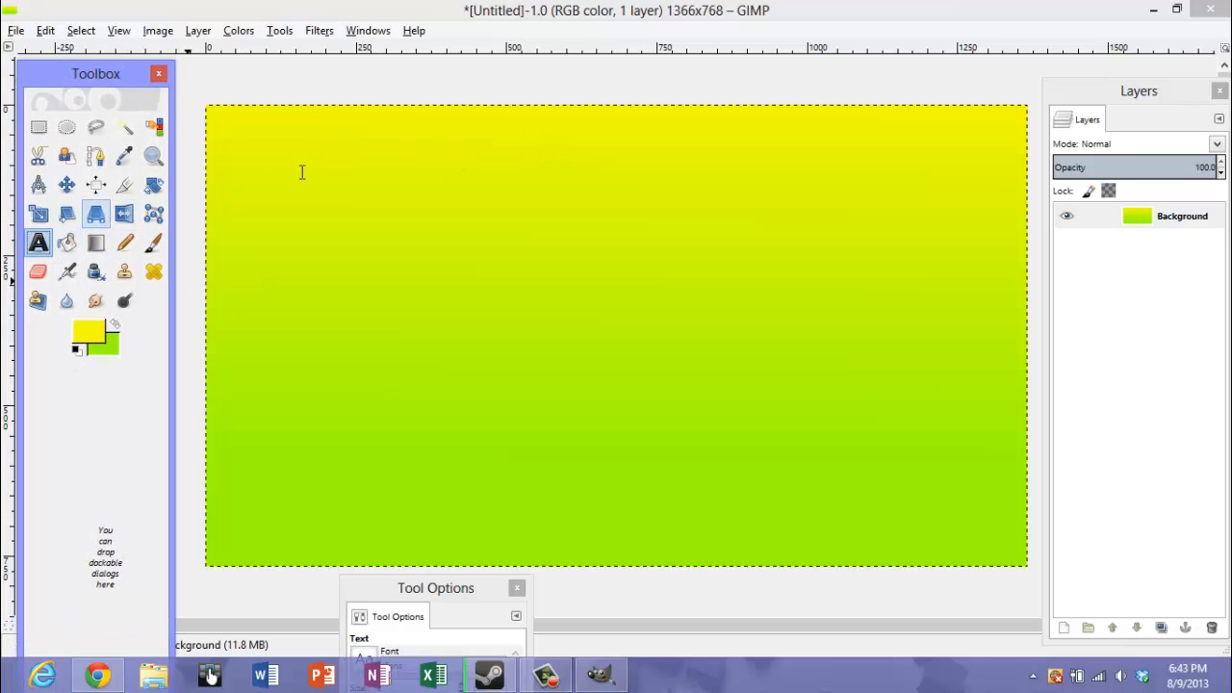
{"action": "left_click", "coordinate": [222, 132]}
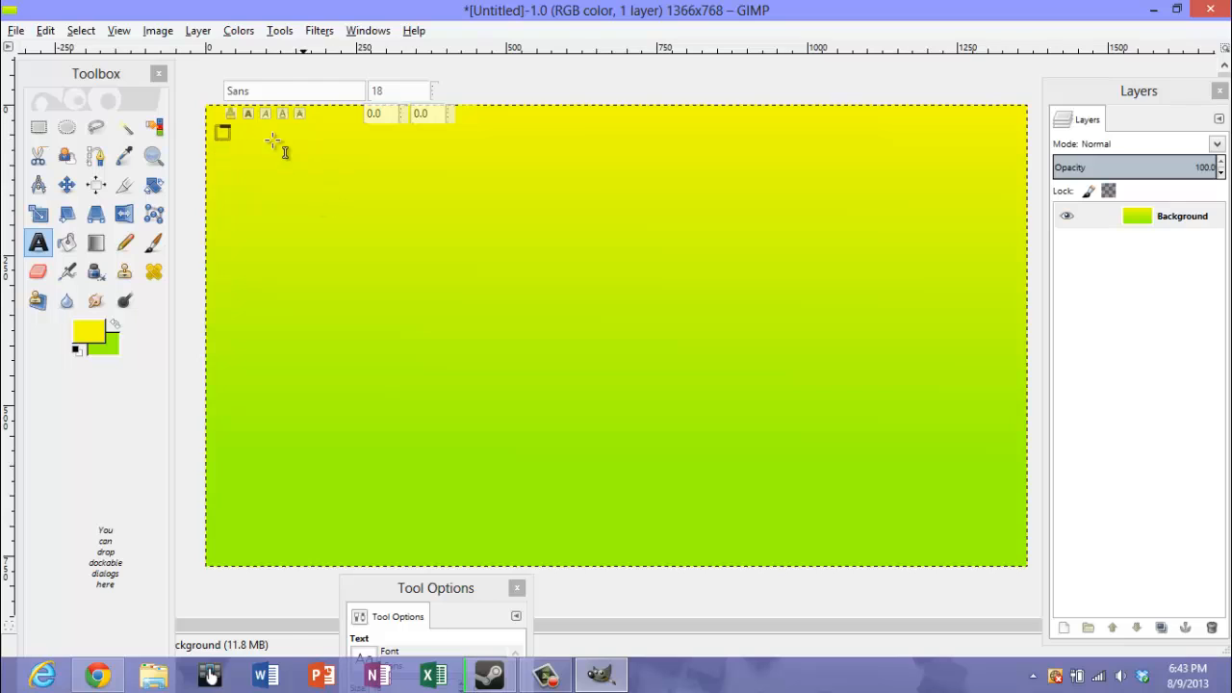
{"action": "left_click", "coordinate": [250, 134]}
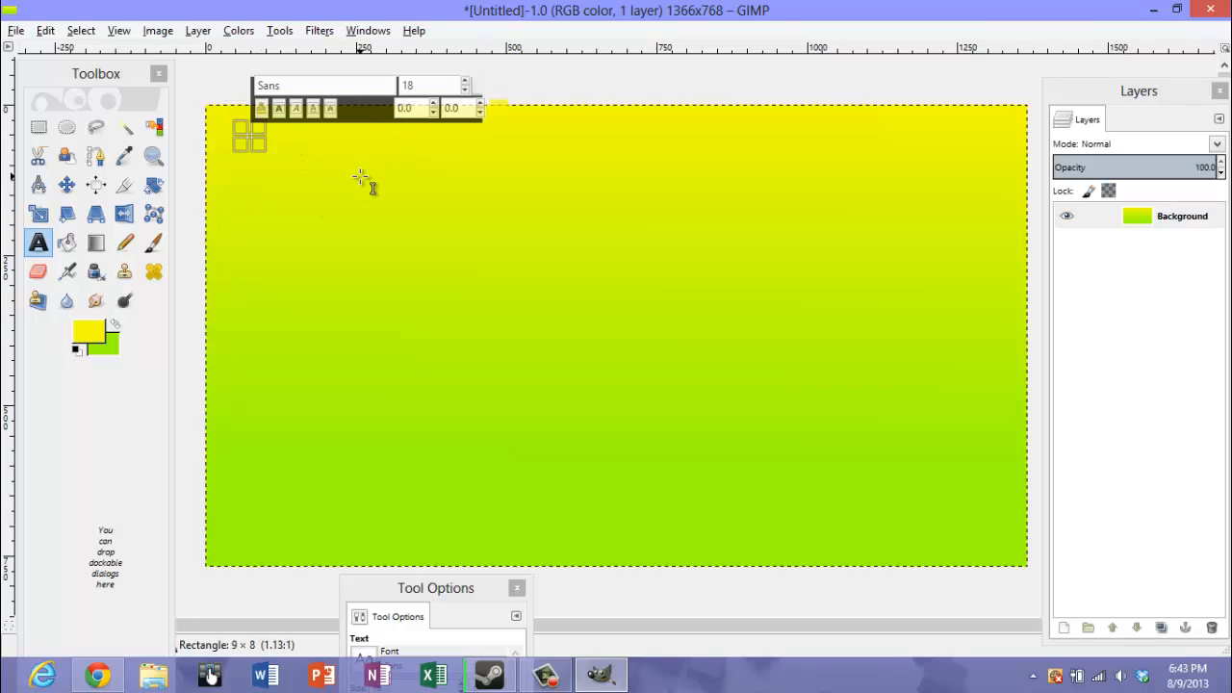
{"action": "left_click_drag", "start_coordinate": [272, 158], "coordinate": [571, 180]}
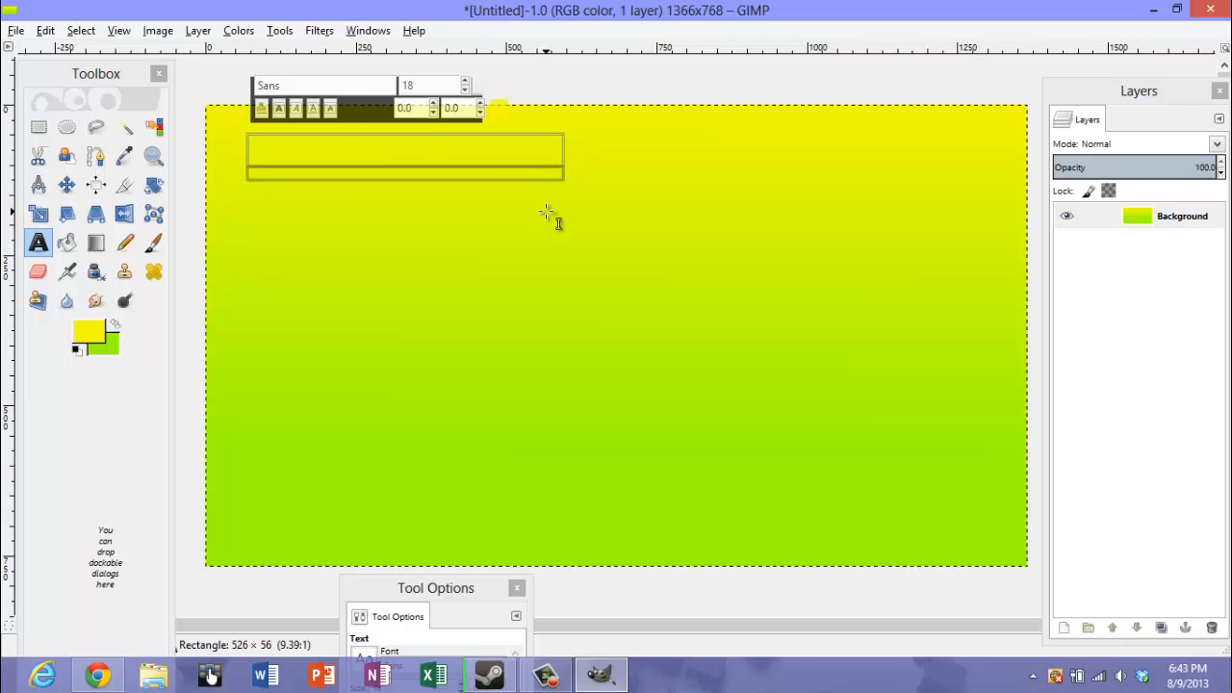
Set the text font to Microsoft YaHei Bold
{"action": "left_click_drag", "start_coordinate": [451, 589], "coordinate": [540, 423]}
{"action": "left_click", "coordinate": [454, 494]}
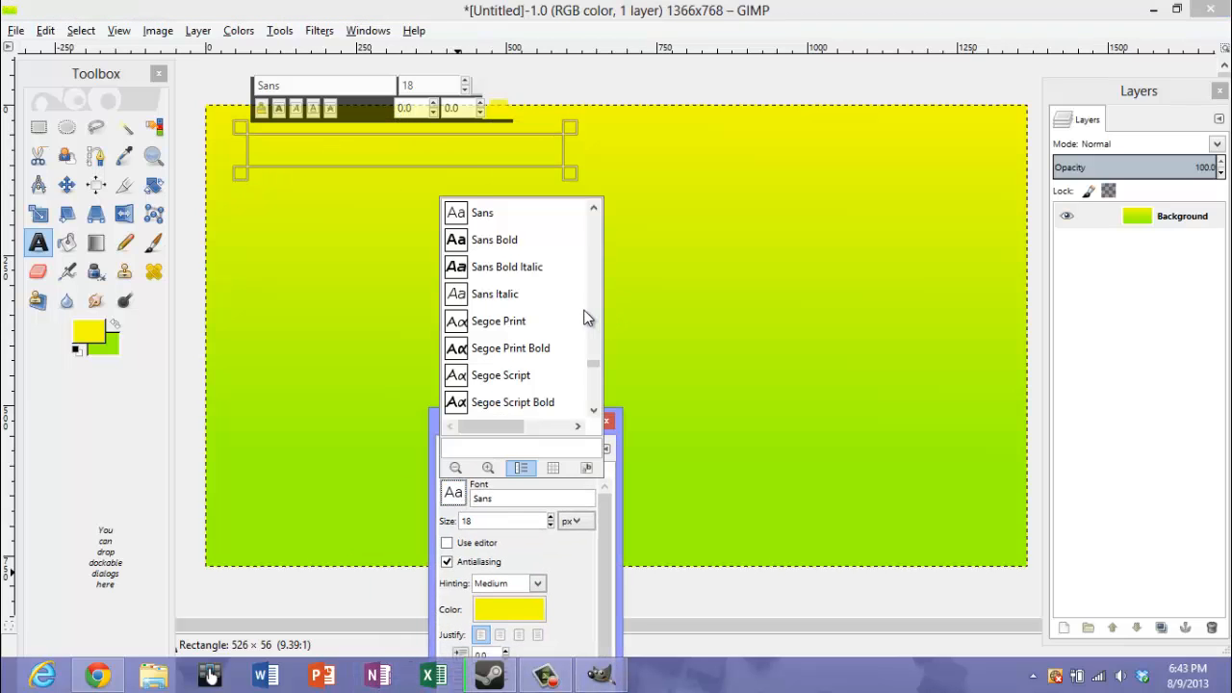
{"action": "scroll", "coordinate": [593, 346], "scroll_direction": "up", "scroll_amount": 6}
{"action": "scroll", "coordinate": [602, 280], "scroll_direction": "down", "scroll_amount": 20}
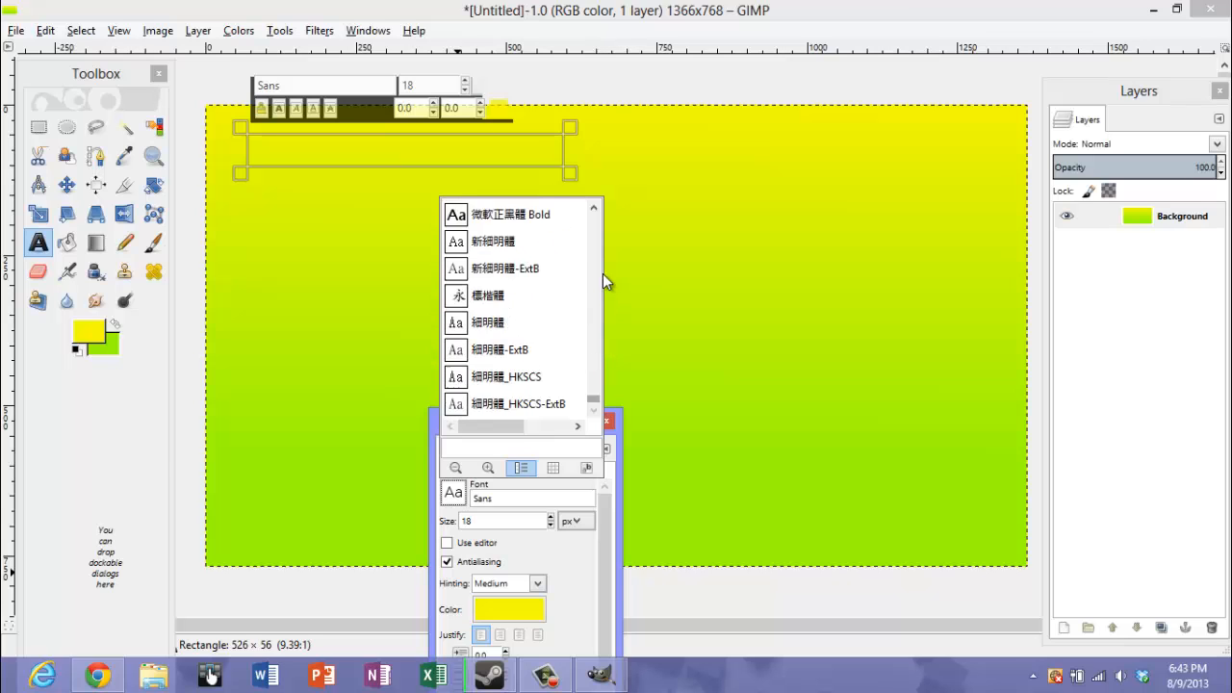
{"action": "scroll", "coordinate": [601, 327], "scroll_direction": "up", "scroll_amount": 10}
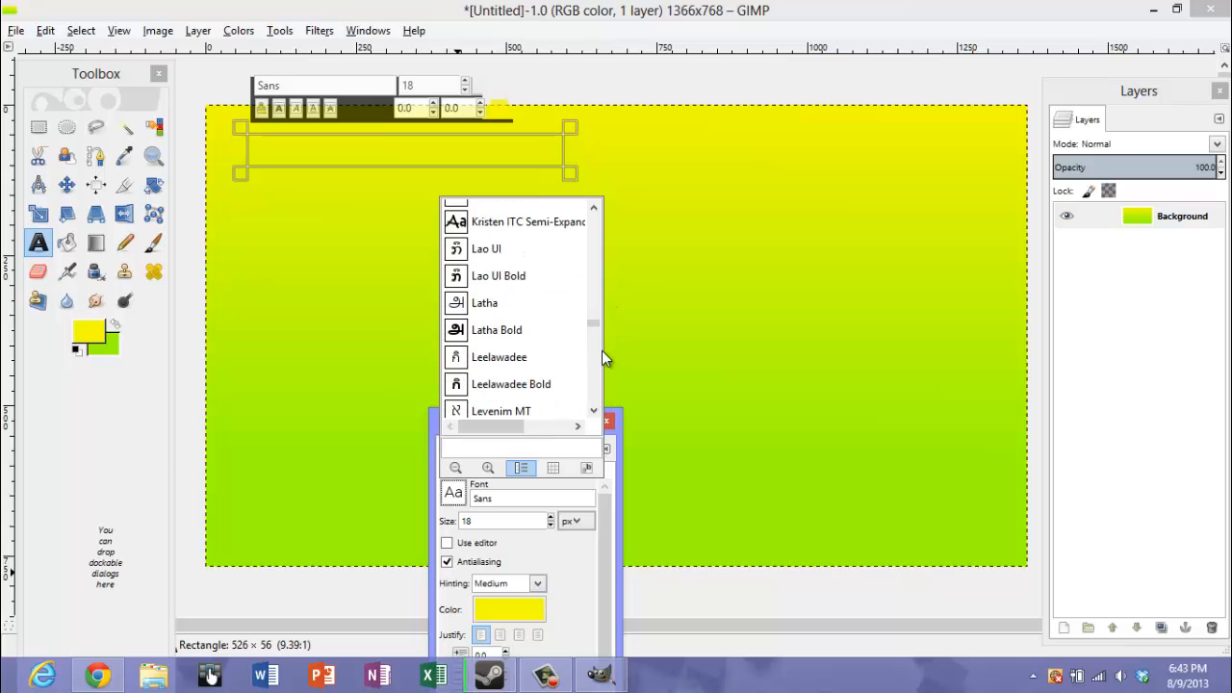
{"action": "scroll", "coordinate": [539, 354], "scroll_direction": "down", "scroll_amount": 5}
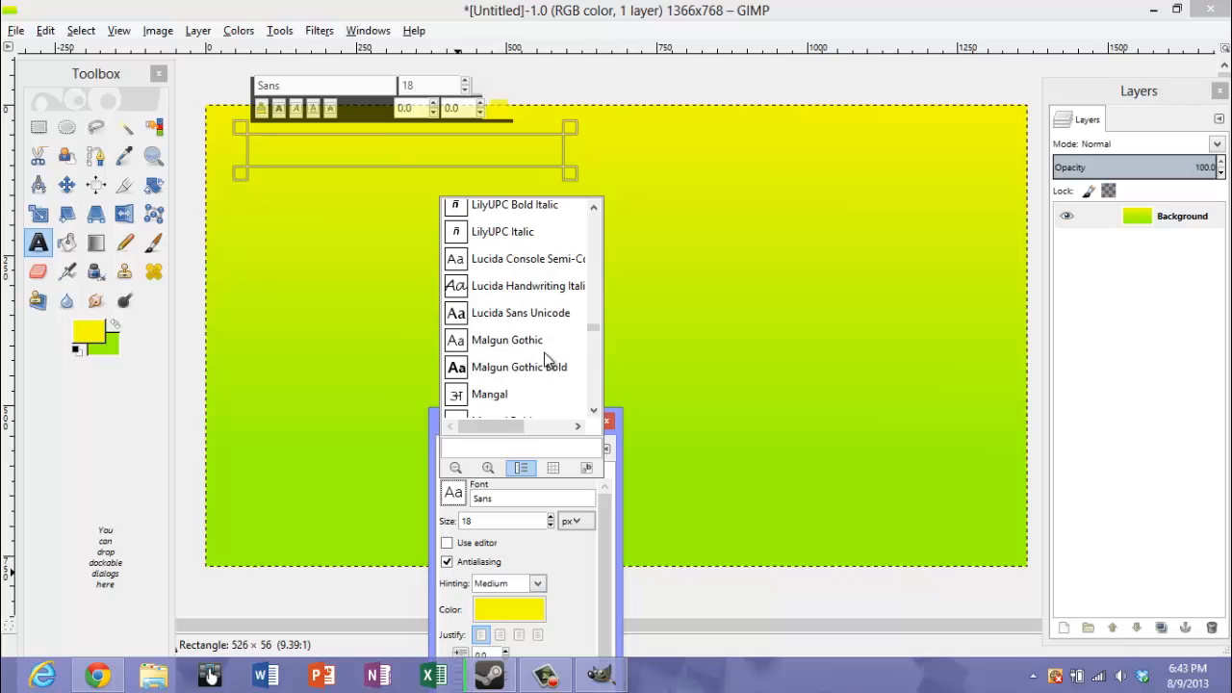
{"action": "scroll", "coordinate": [496, 345], "scroll_direction": "down", "scroll_amount": 2}
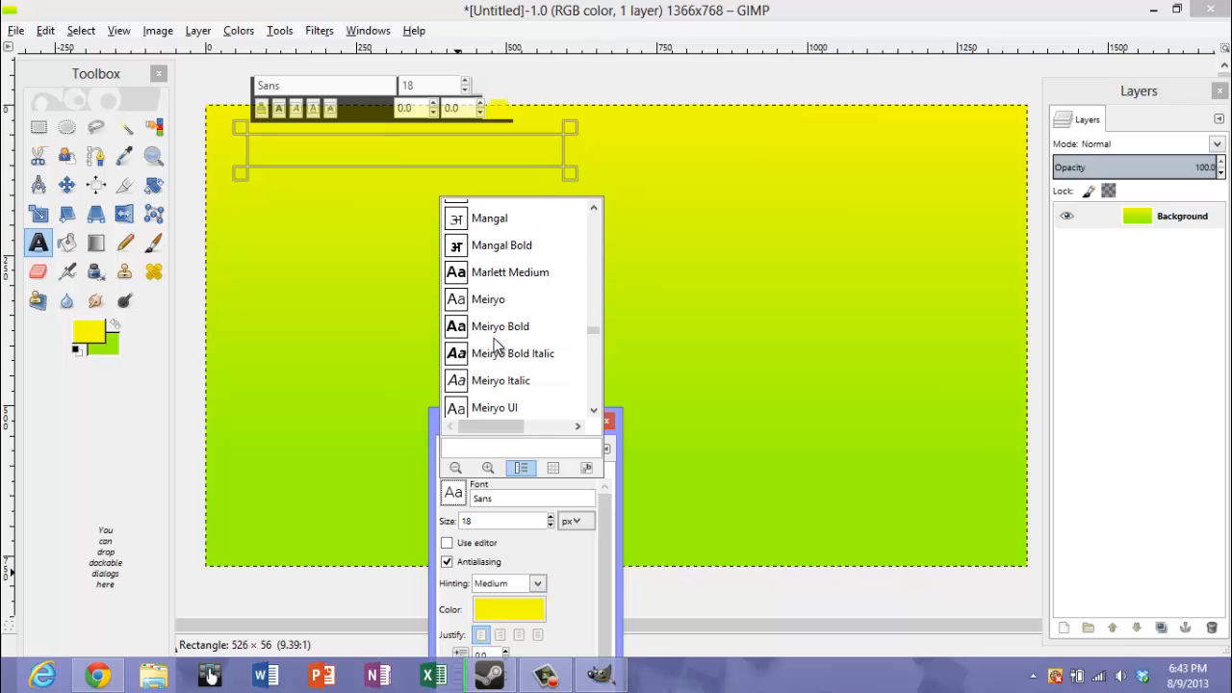
{"action": "scroll", "coordinate": [471, 364], "scroll_direction": "down", "scroll_amount": 3}
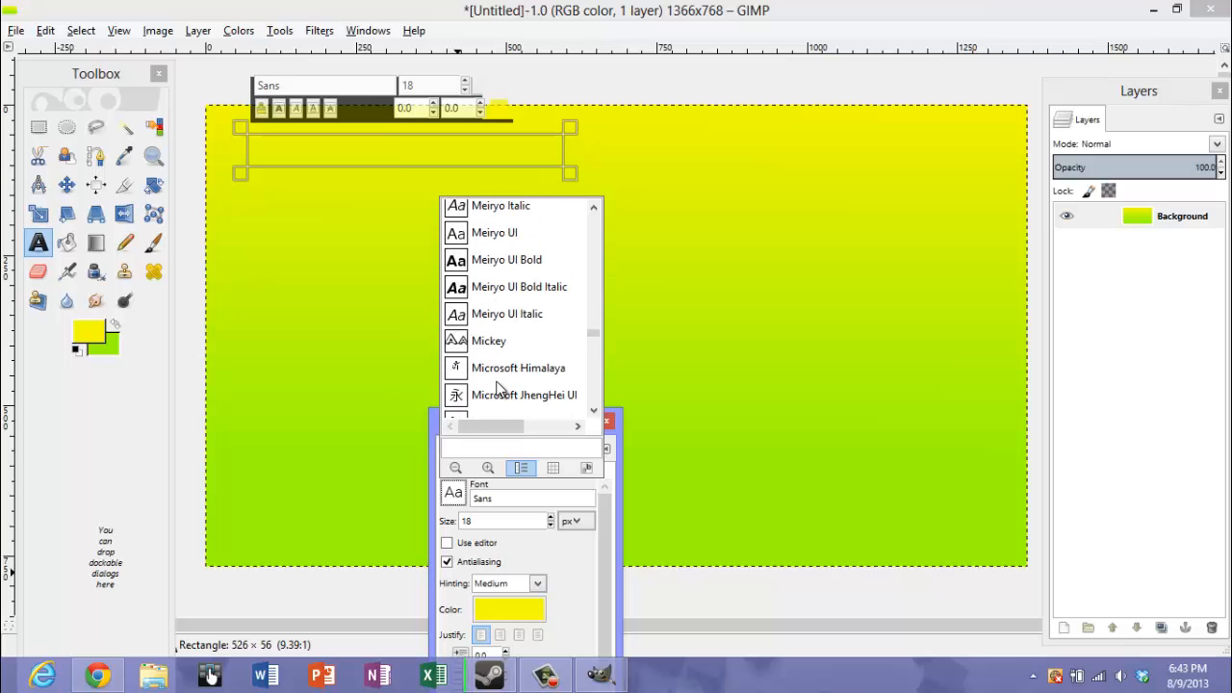
{"action": "scroll", "coordinate": [499, 383], "scroll_direction": "down", "scroll_amount": 5}
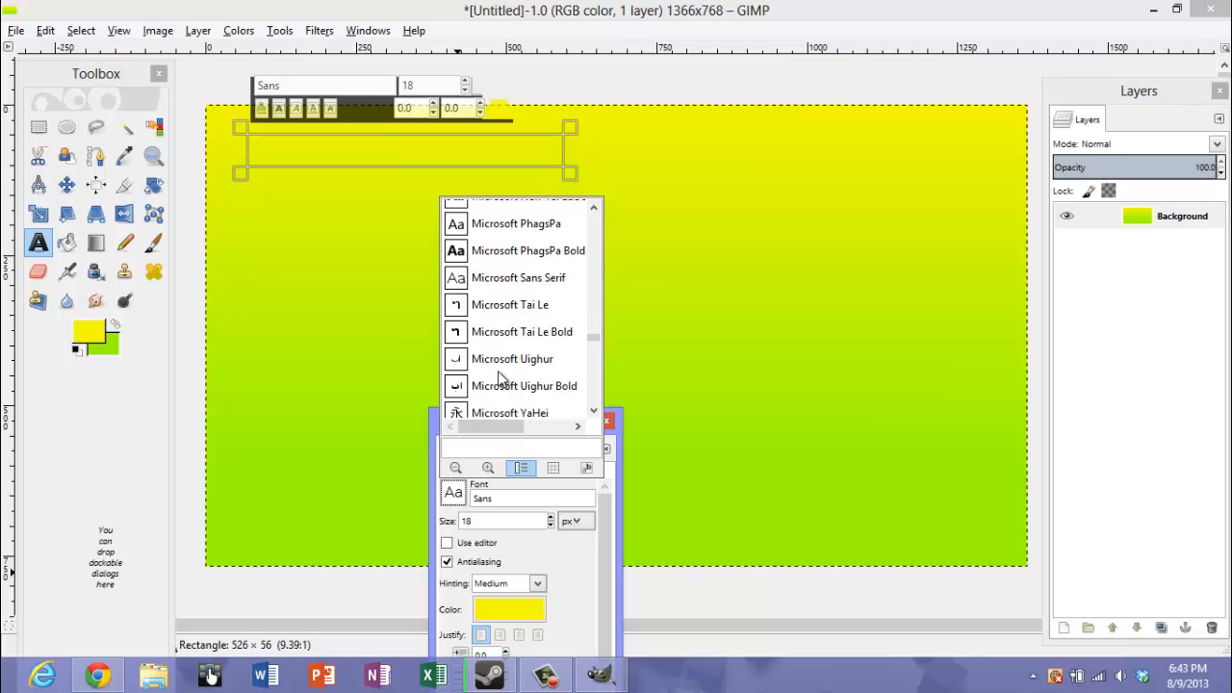
{"action": "scroll", "coordinate": [499, 379], "scroll_direction": "down", "scroll_amount": 1}
{"action": "left_click", "coordinate": [453, 337]}
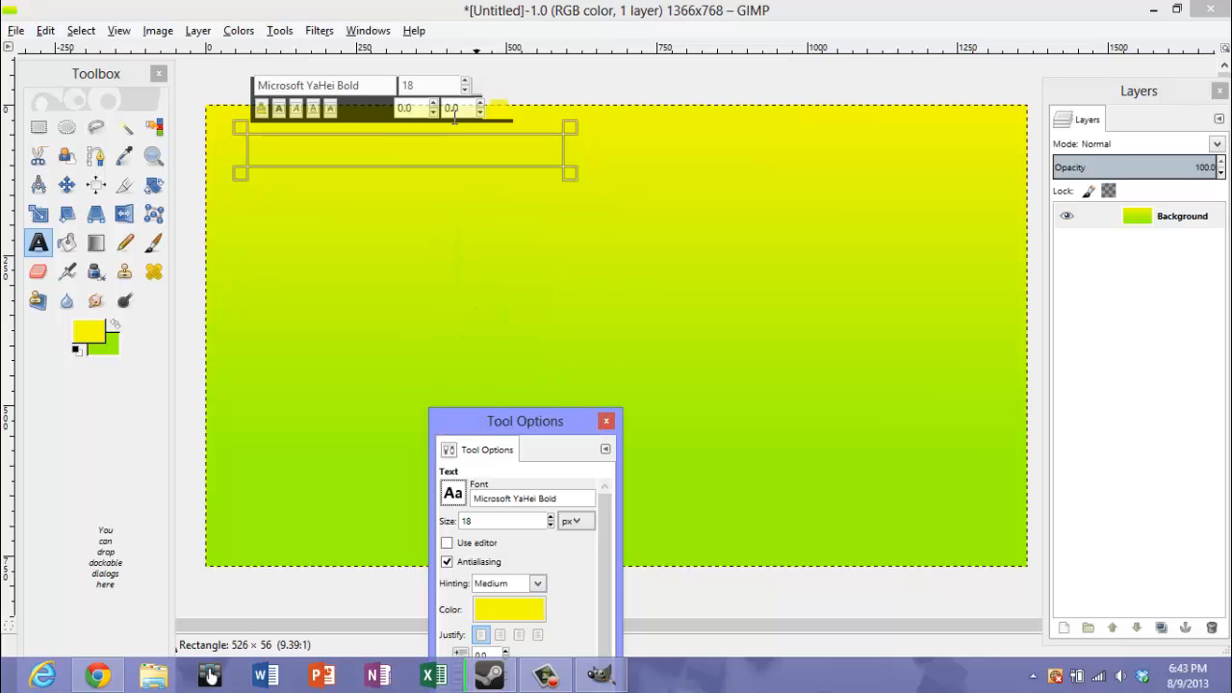
Enter the heading "You Have Joined:" in the text box near the canvas's upper-left corner
{"action": "left_click", "coordinate": [348, 148]}
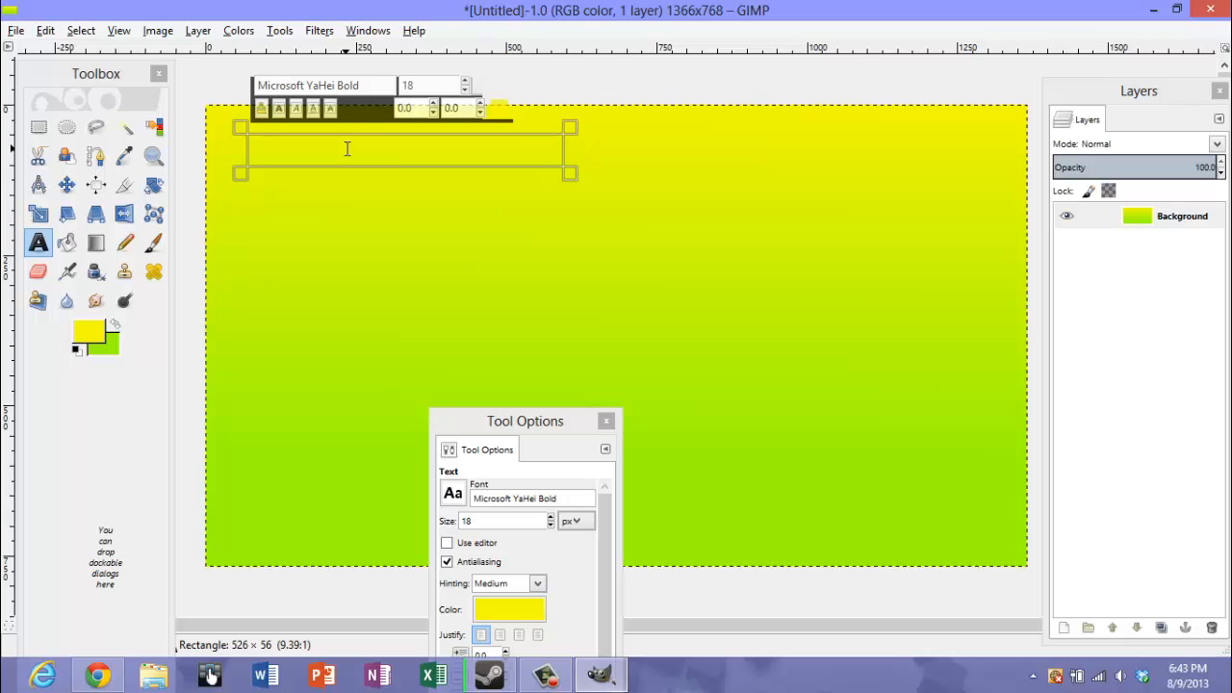
{"action": "type", "text": "You Have Jo"}
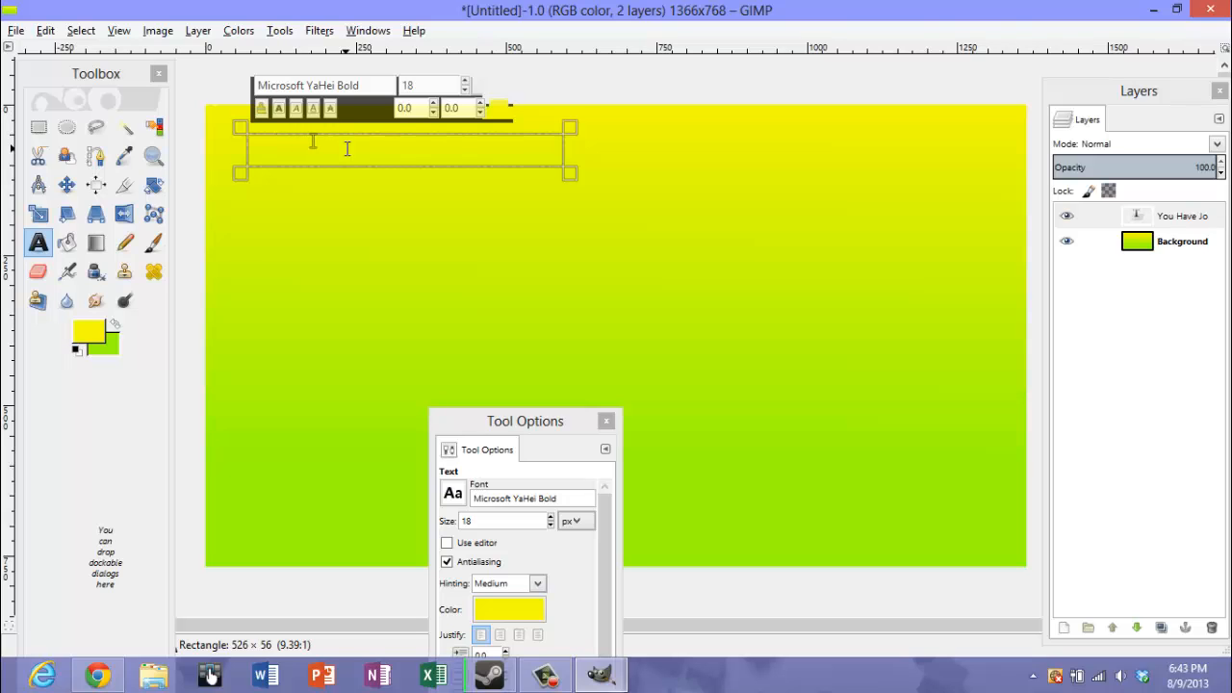
{"action": "type", "text": "d"}
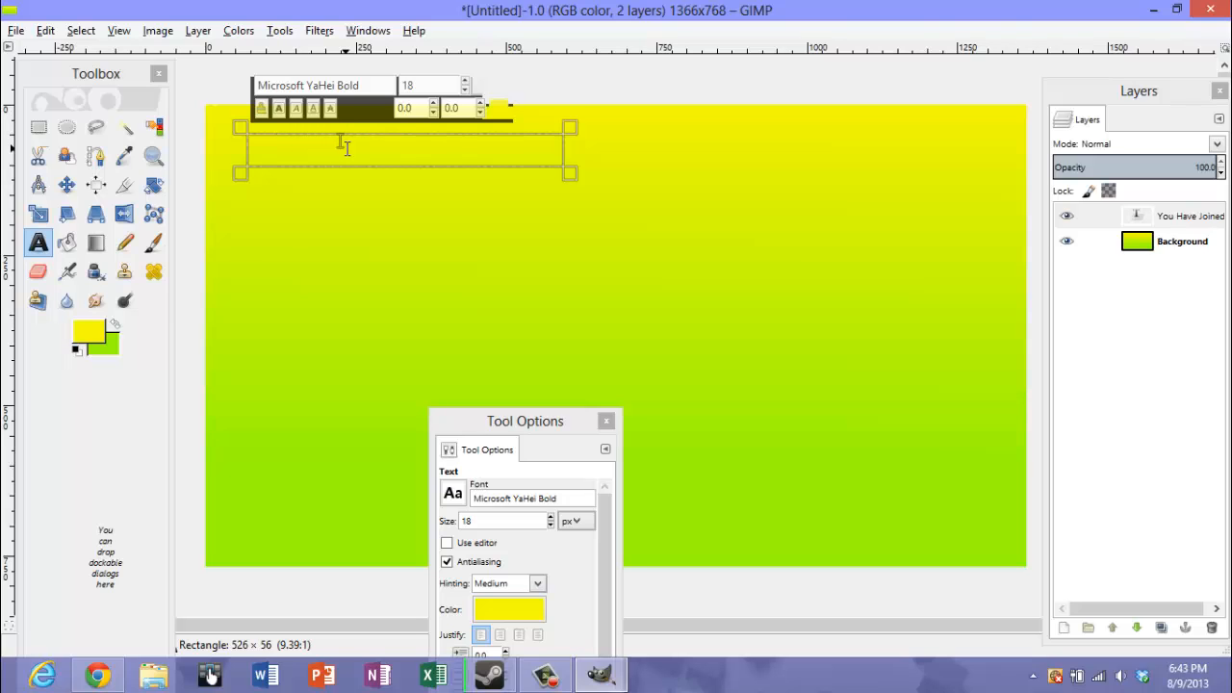
Set the color of the whole "You Have Joined:" text to black 000000
{"action": "left_click_drag", "start_coordinate": [343, 145], "coordinate": [227, 147]}
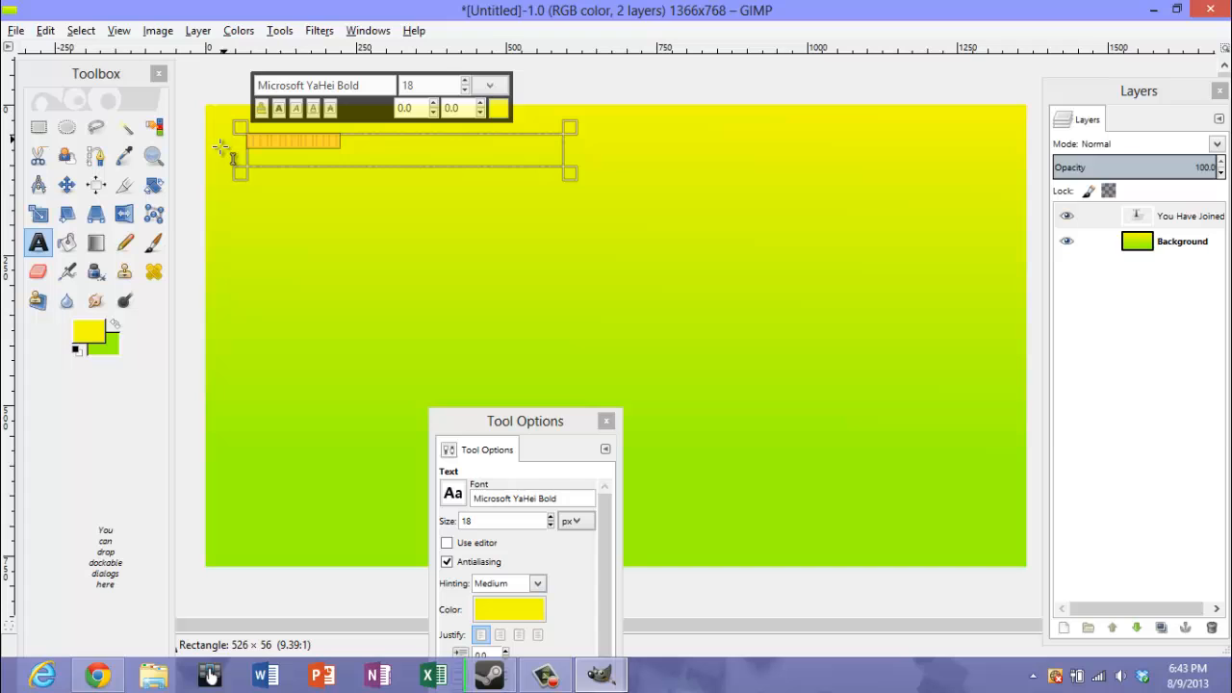
{"action": "left_click", "coordinate": [96, 332]}
{"action": "left_click", "coordinate": [508, 610]}
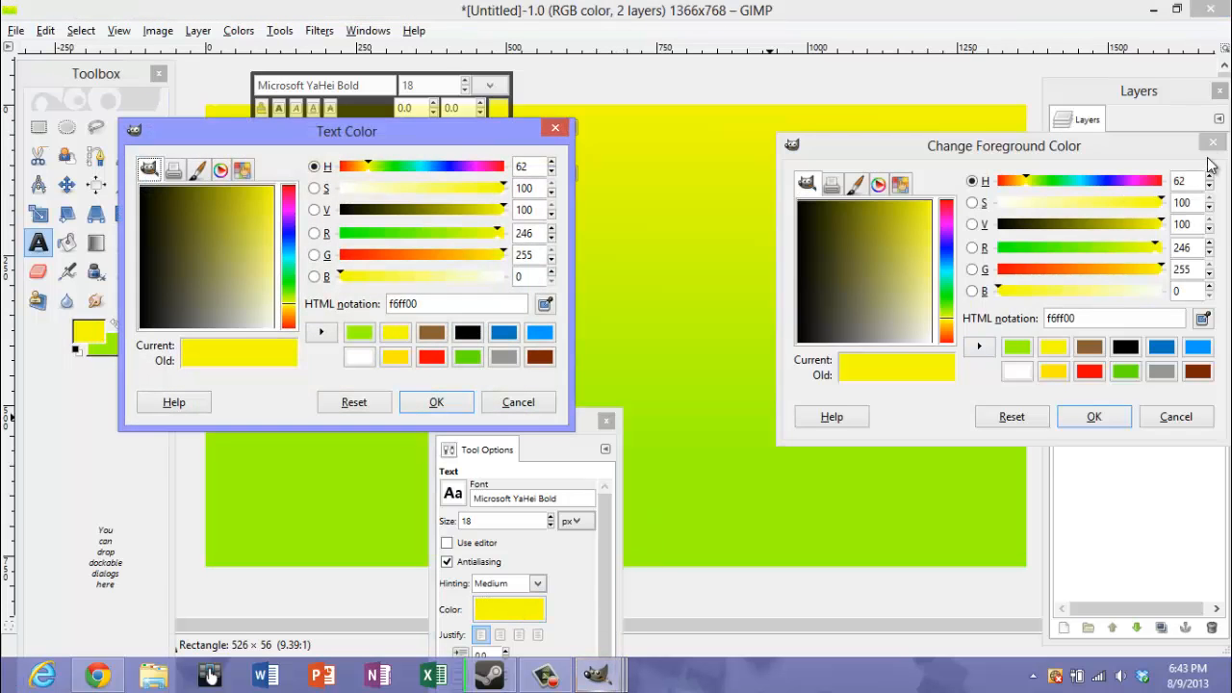
{"action": "left_click", "coordinate": [1212, 143]}
{"action": "left_click_drag", "start_coordinate": [224, 249], "coordinate": [41, 154]}
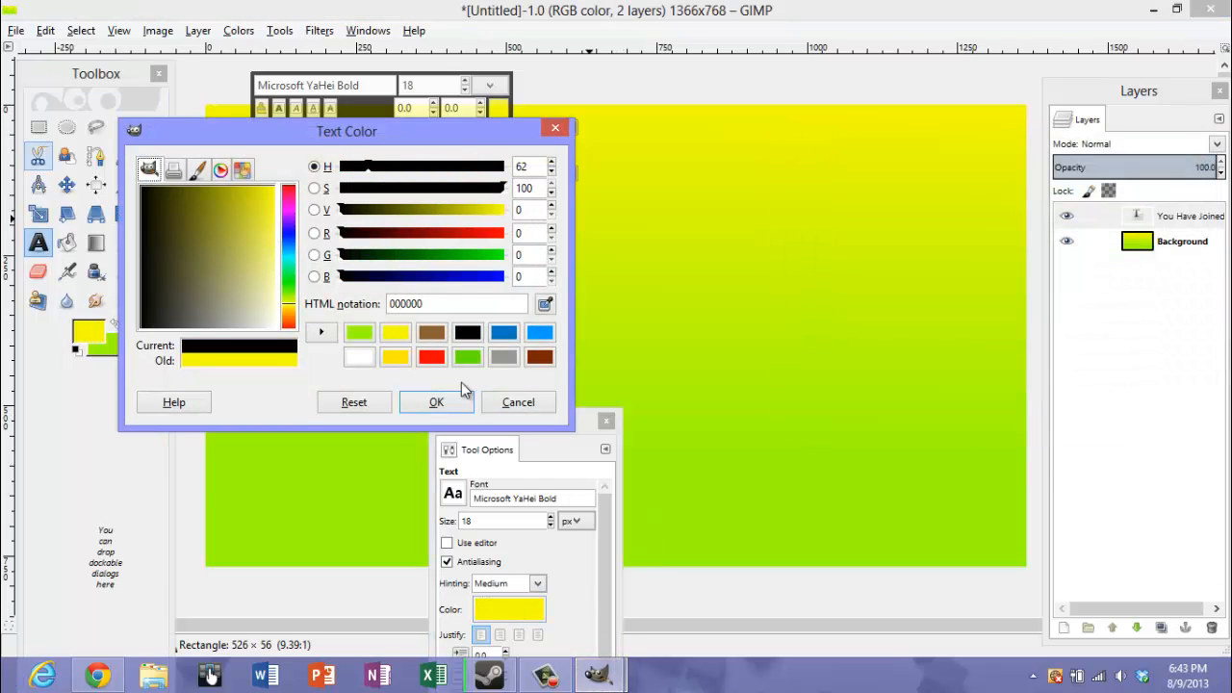
{"action": "left_click", "coordinate": [433, 402]}
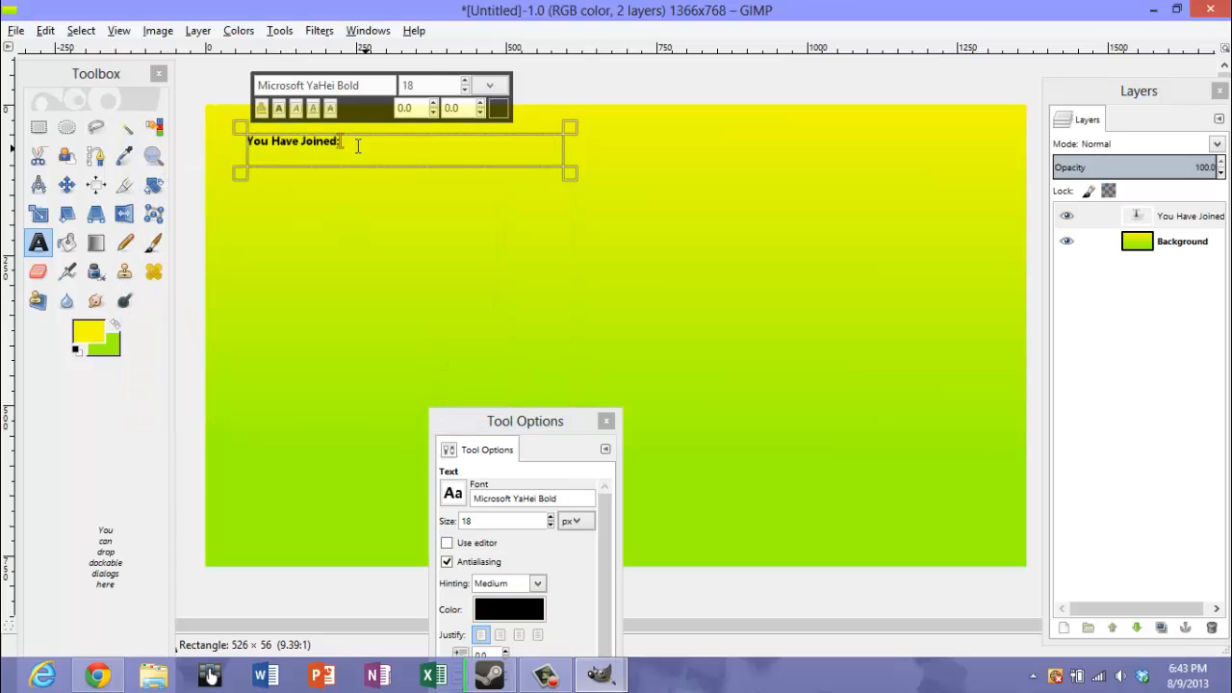
Enlarge the whole "You Have Joined:" text so that it fills the height of its text box
{"action": "left_click_drag", "start_coordinate": [344, 143], "coordinate": [202, 130]}
{"action": "left_click", "coordinate": [466, 81]}
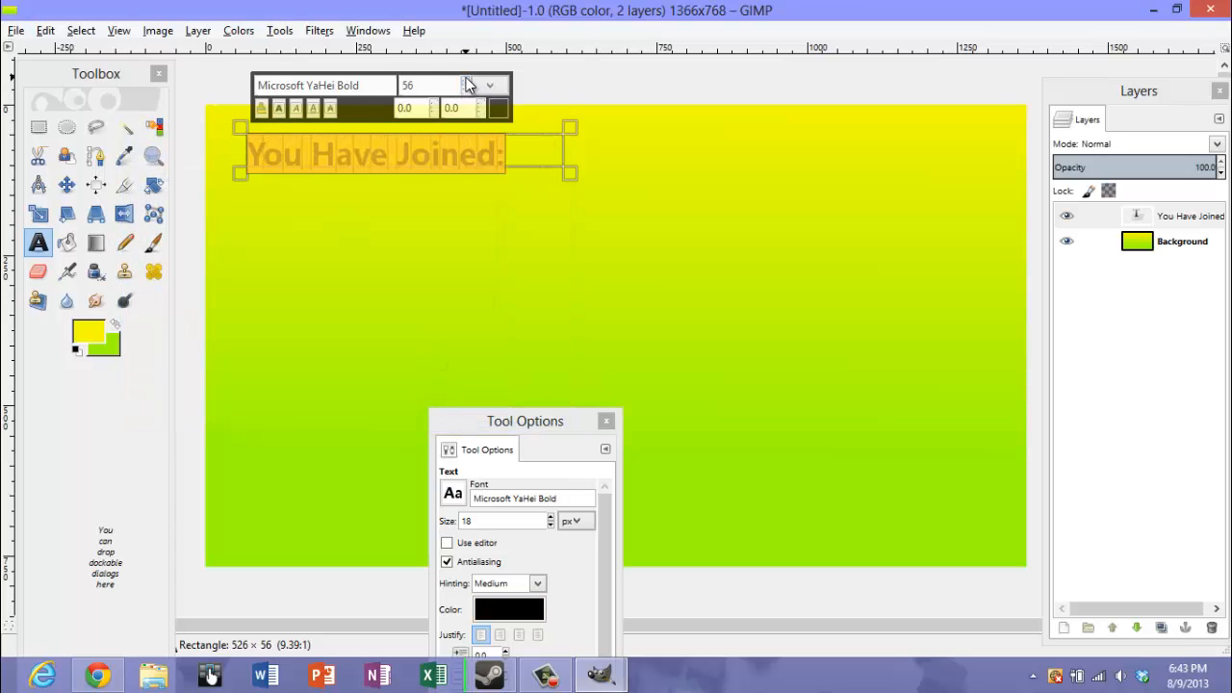
{"action": "left_click", "coordinate": [468, 92]}
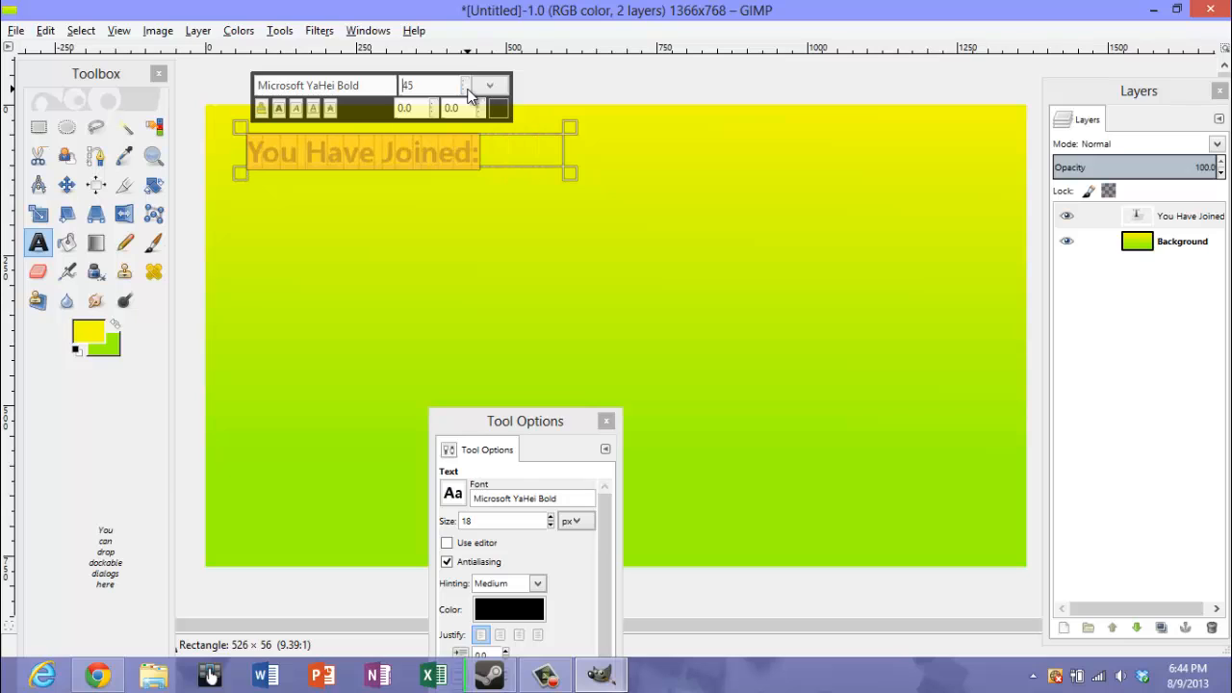
{"action": "left_click", "coordinate": [468, 92]}
Begin a new text object below the heading and set its font to Yahoo
{"action": "left_click", "coordinate": [535, 269]}
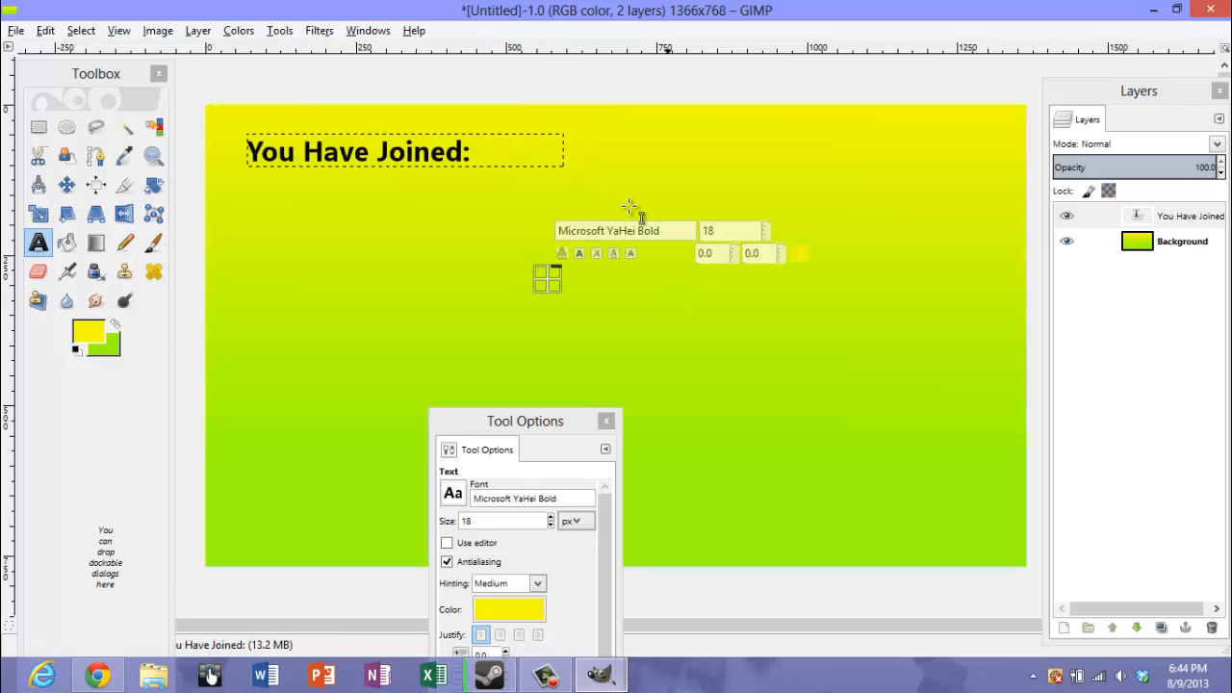
{"action": "left_click", "coordinate": [464, 183]}
{"action": "left_click", "coordinate": [461, 493]}
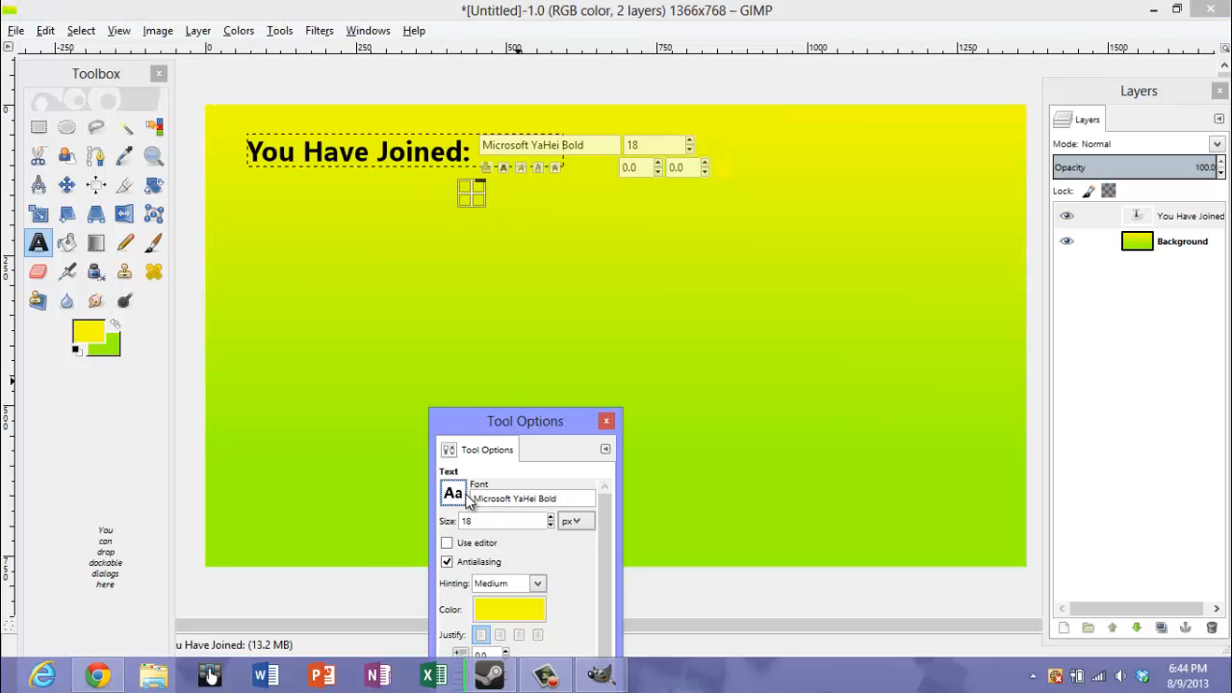
{"action": "left_click_drag", "start_coordinate": [589, 341], "coordinate": [601, 390]}
{"action": "scroll", "coordinate": [484, 355], "scroll_direction": "down", "scroll_amount": 1}
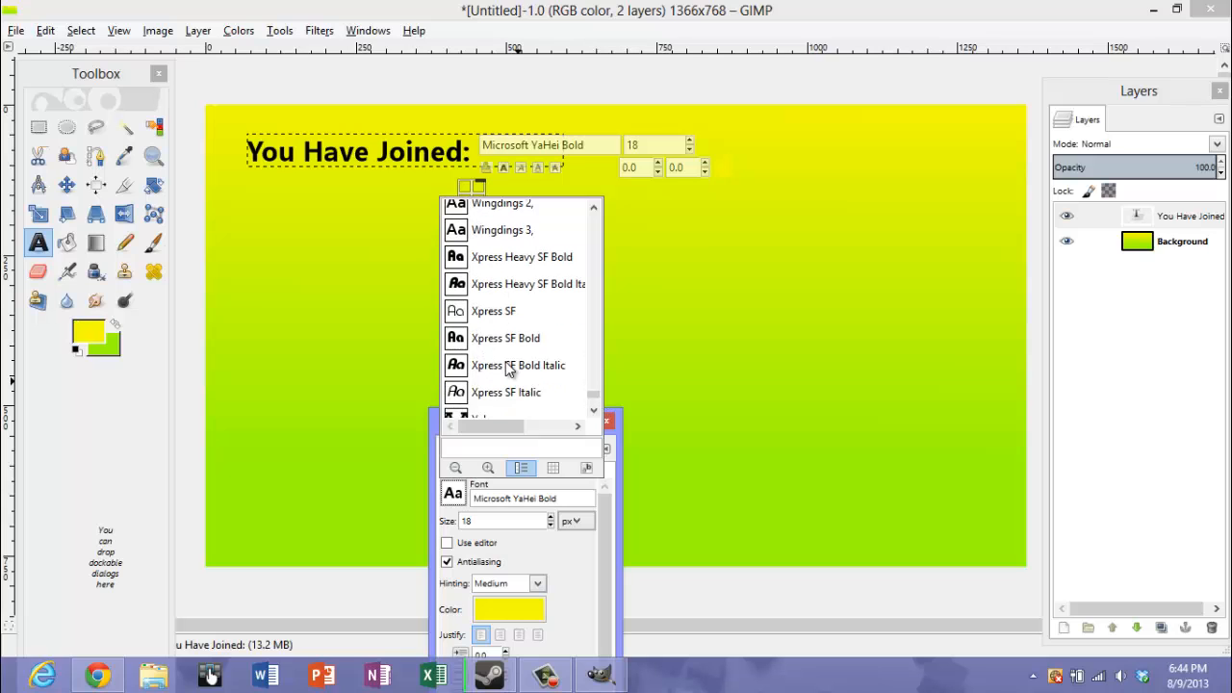
{"action": "scroll", "coordinate": [510, 371], "scroll_direction": "down", "scroll_amount": 1}
{"action": "left_click", "coordinate": [466, 392]}
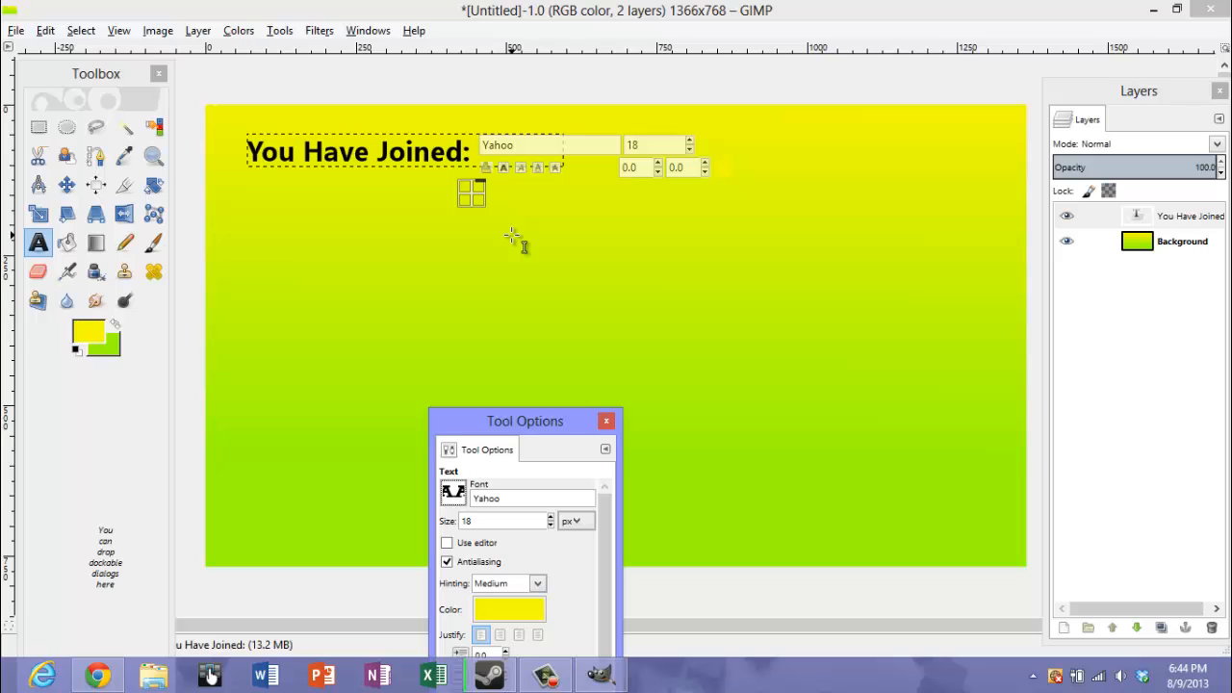
Place a text box just below the end of the heading and enter "Your Server Name" in it
{"action": "left_click_drag", "start_coordinate": [474, 199], "coordinate": [495, 210]}
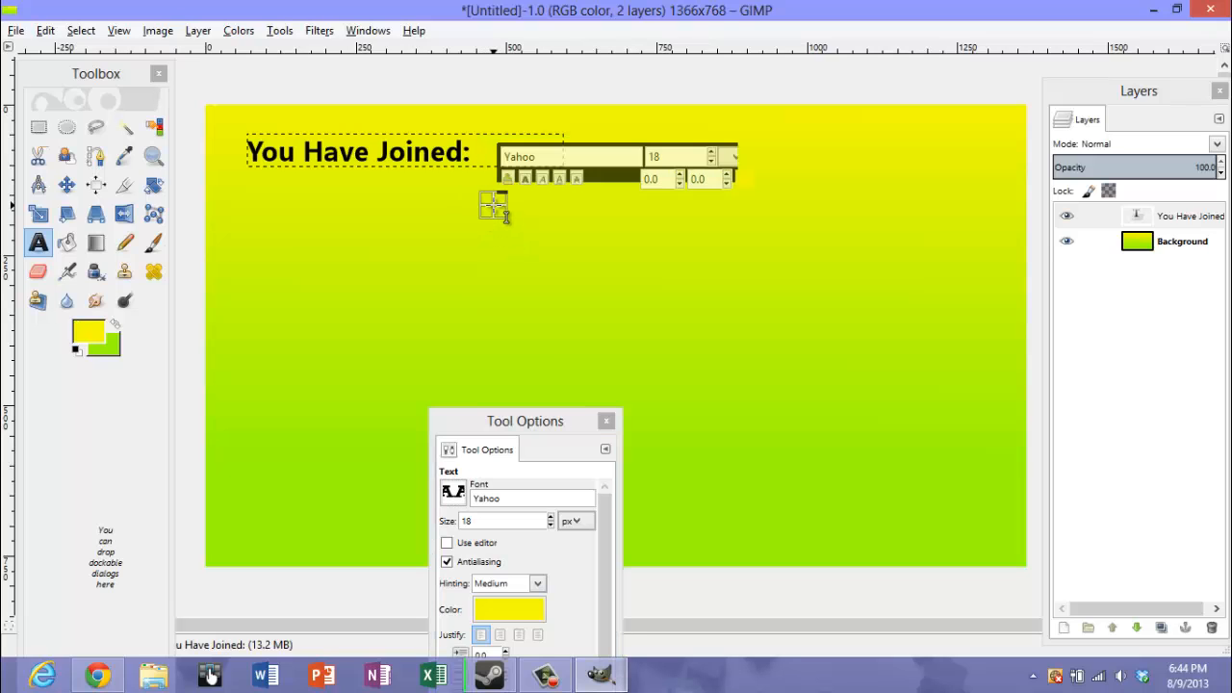
{"action": "left_click", "coordinate": [497, 209]}
{"action": "type", "text": "Your"}
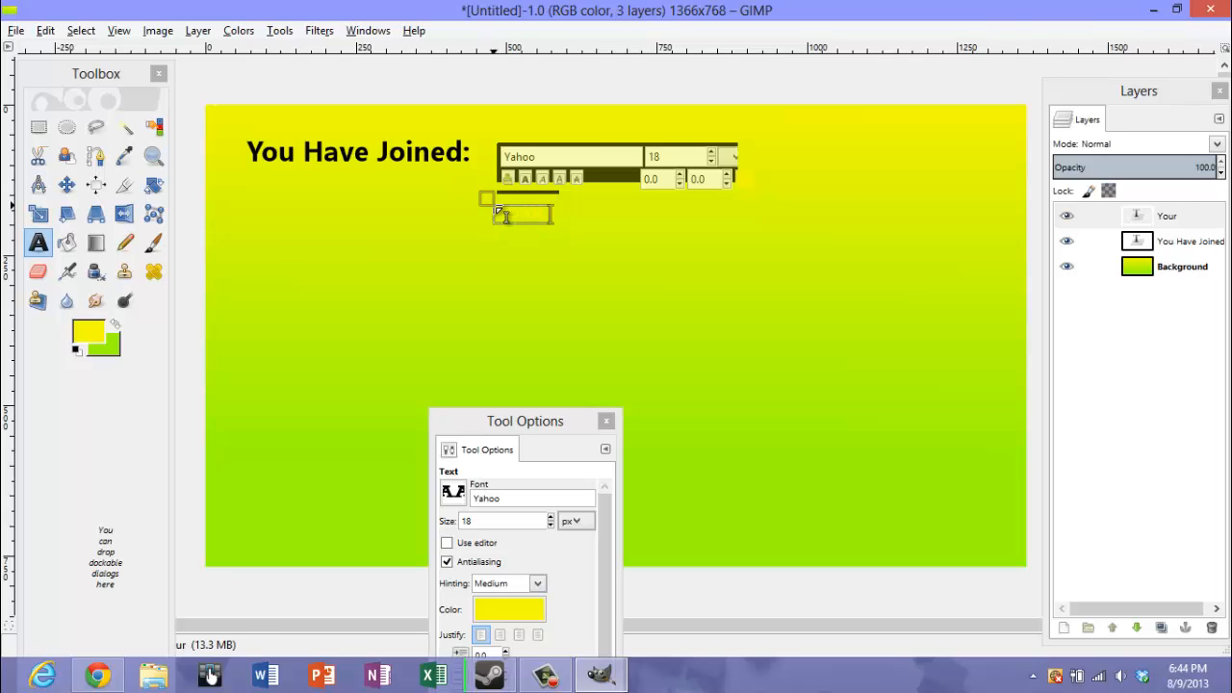
{"action": "type", "text": " Server Na"}
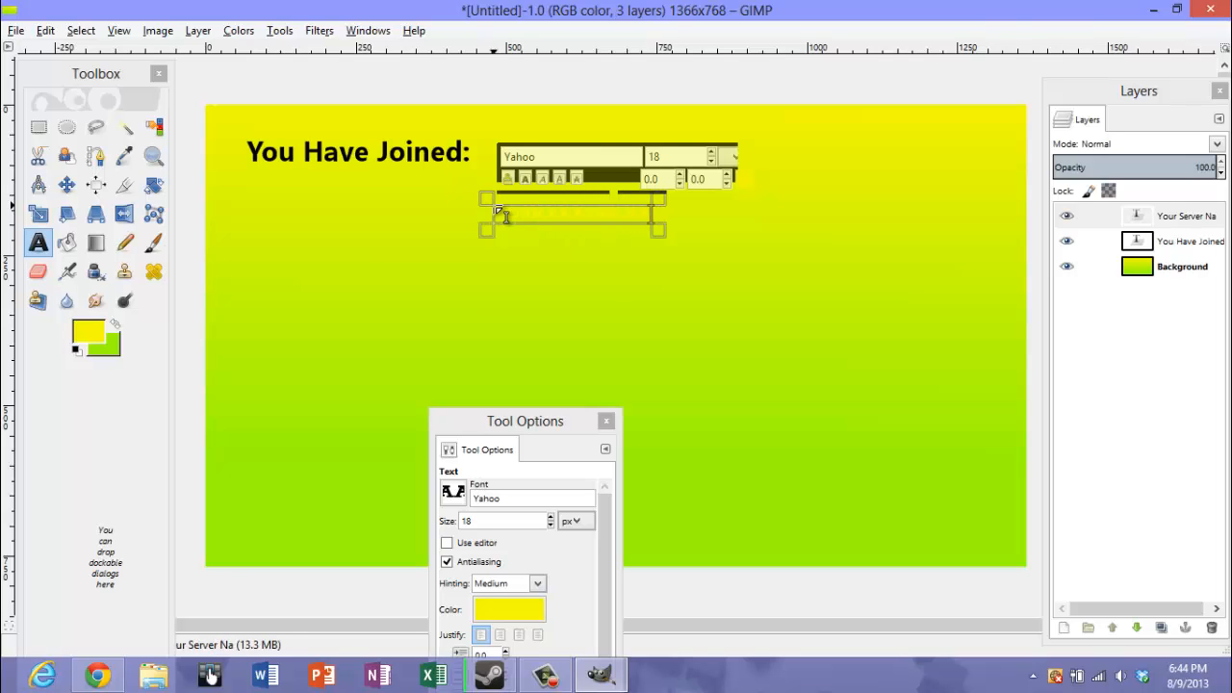
{"action": "type", "text": "me"}
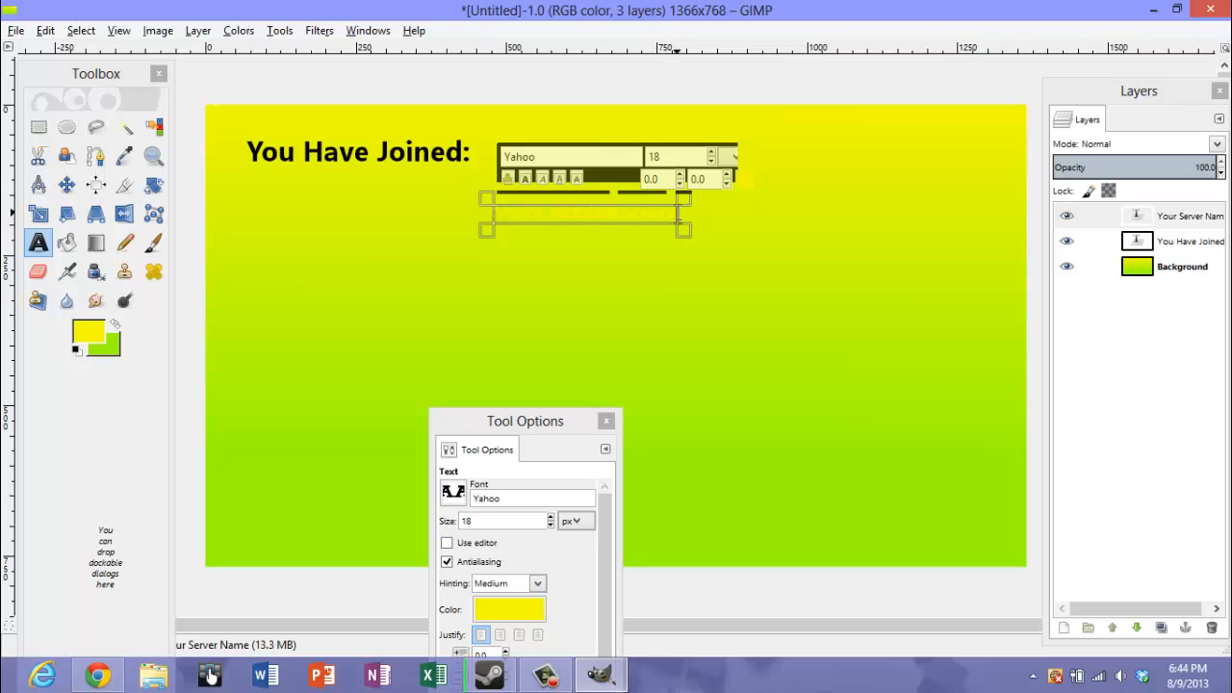
Set the color of the whole "Your Server Name" text to dark green 0e9600
{"action": "left_click_drag", "start_coordinate": [679, 216], "coordinate": [481, 207]}
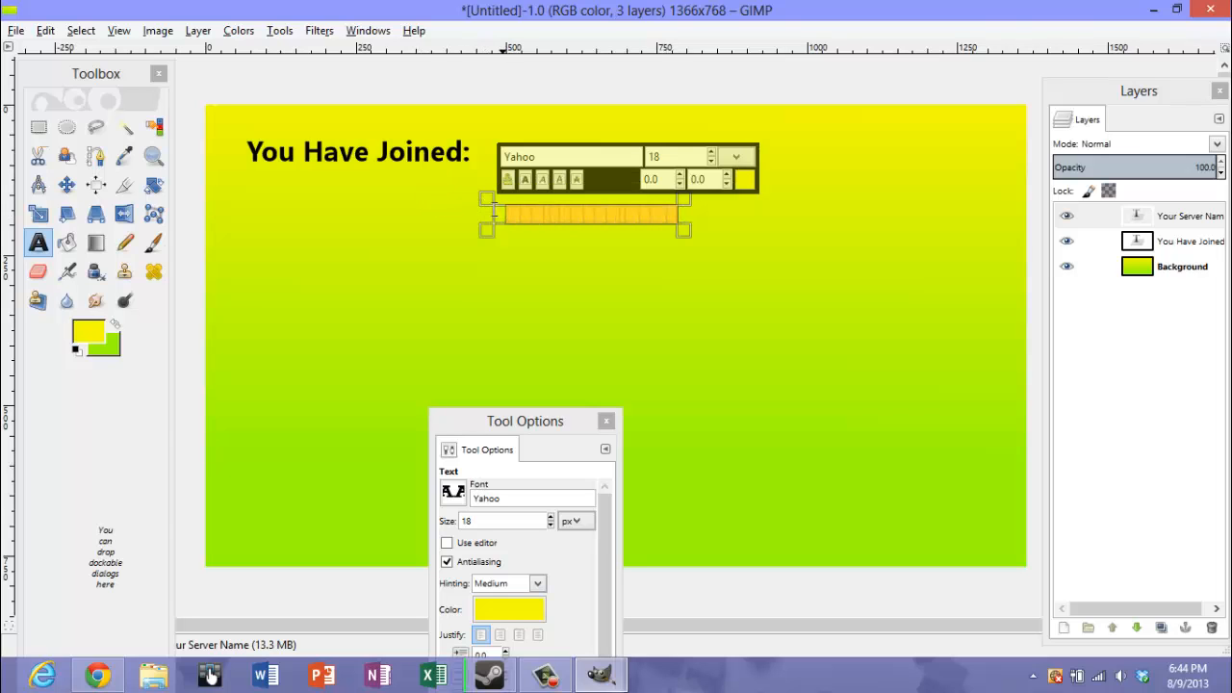
{"action": "left_click", "coordinate": [500, 616]}
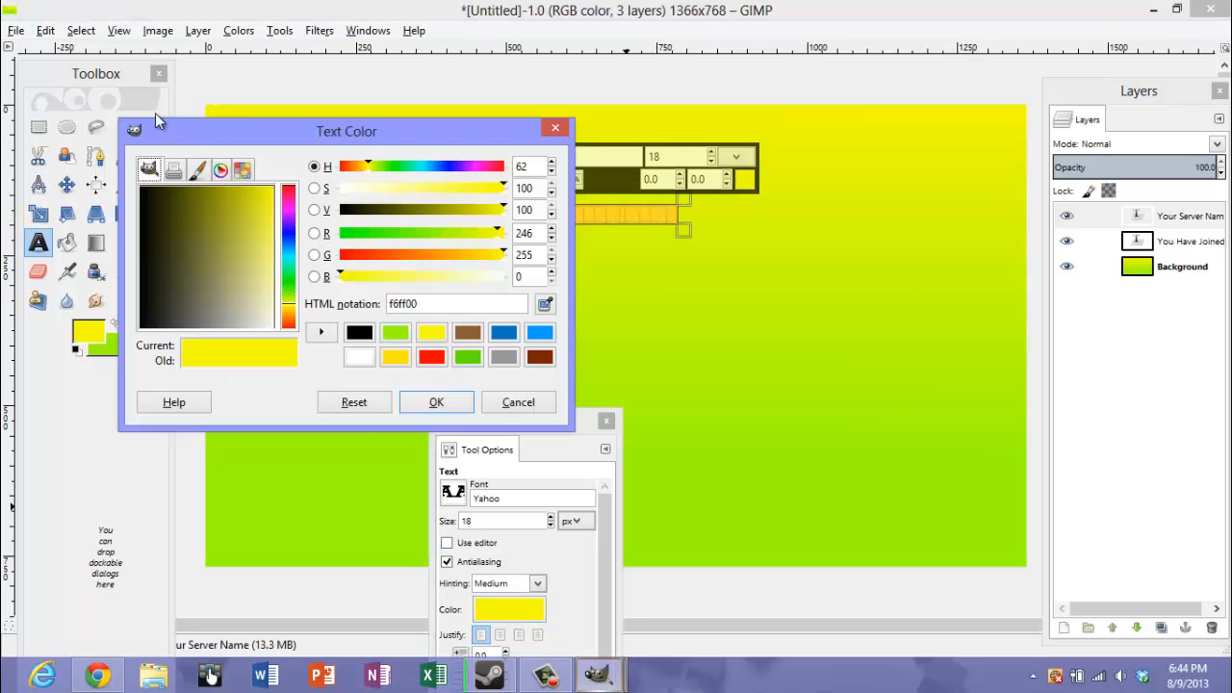
{"action": "left_click", "coordinate": [250, 244]}
{"action": "left_click_drag", "start_coordinate": [249, 243], "coordinate": [349, 166]}
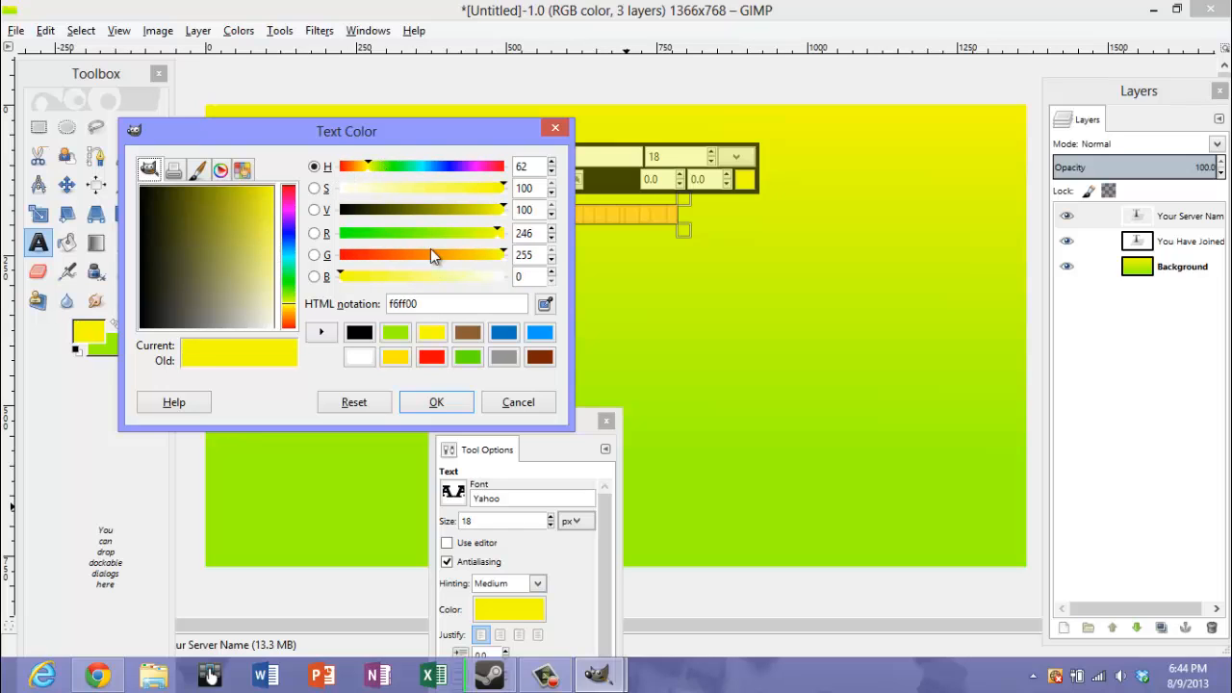
{"action": "left_click_drag", "start_coordinate": [290, 297], "coordinate": [290, 283]}
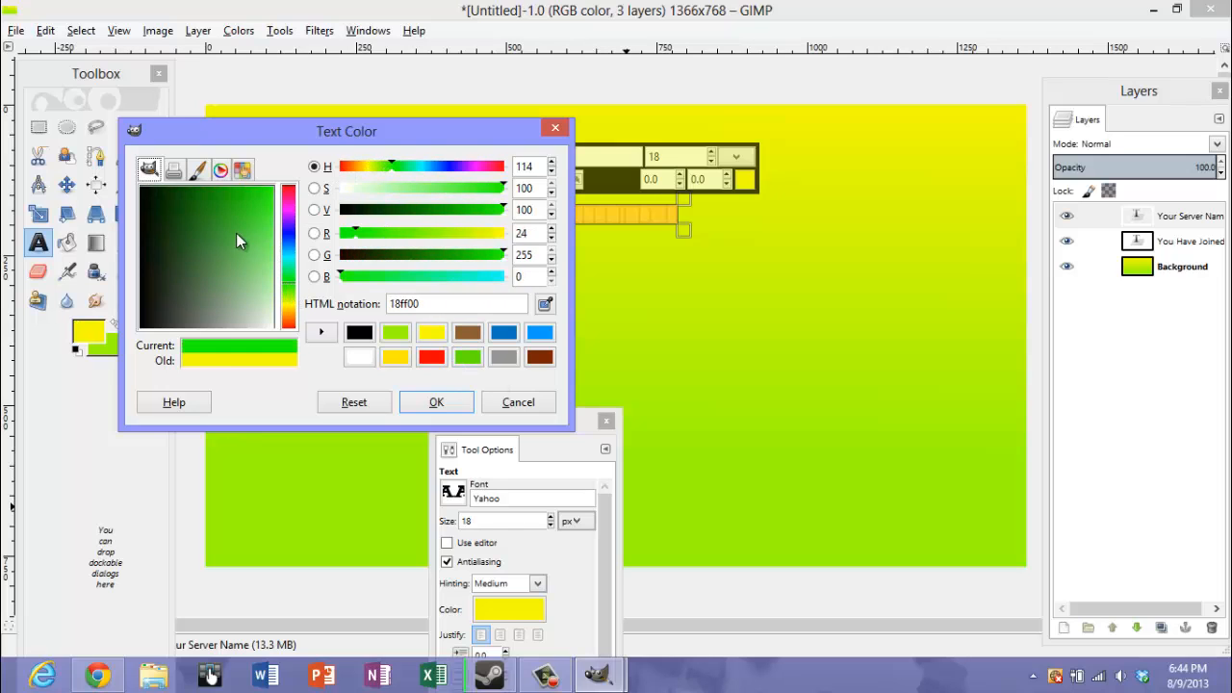
{"action": "left_click_drag", "start_coordinate": [236, 233], "coordinate": [197, 150]}
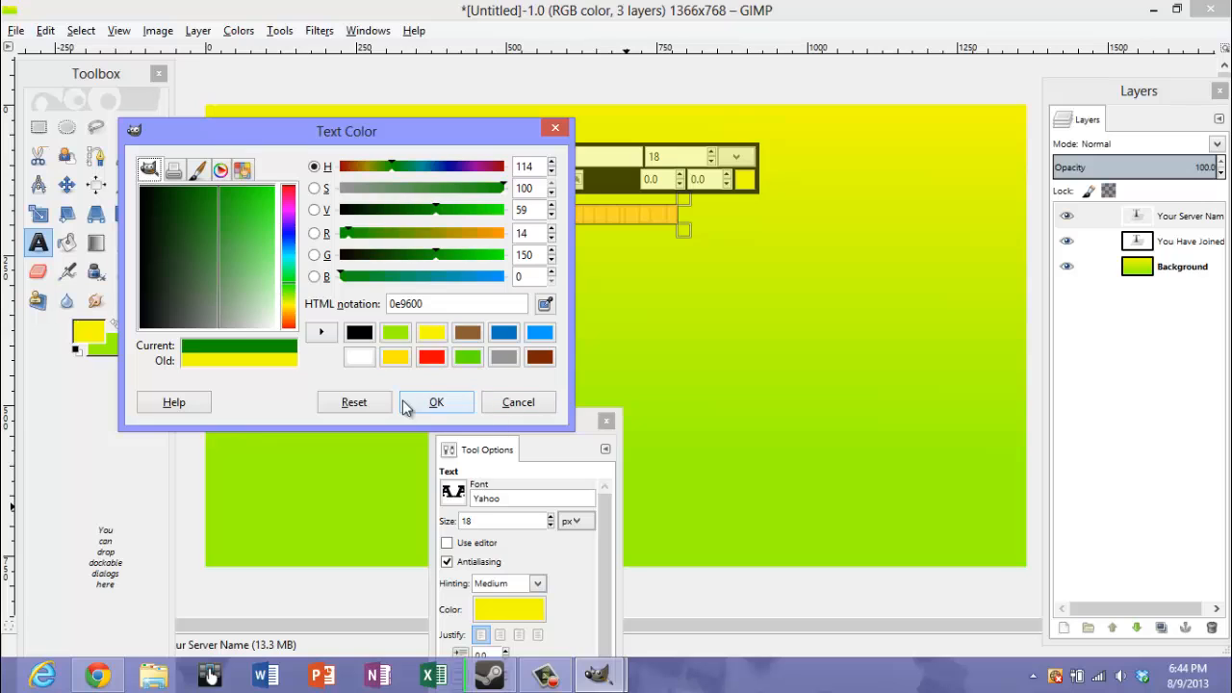
{"action": "left_click", "coordinate": [436, 403]}
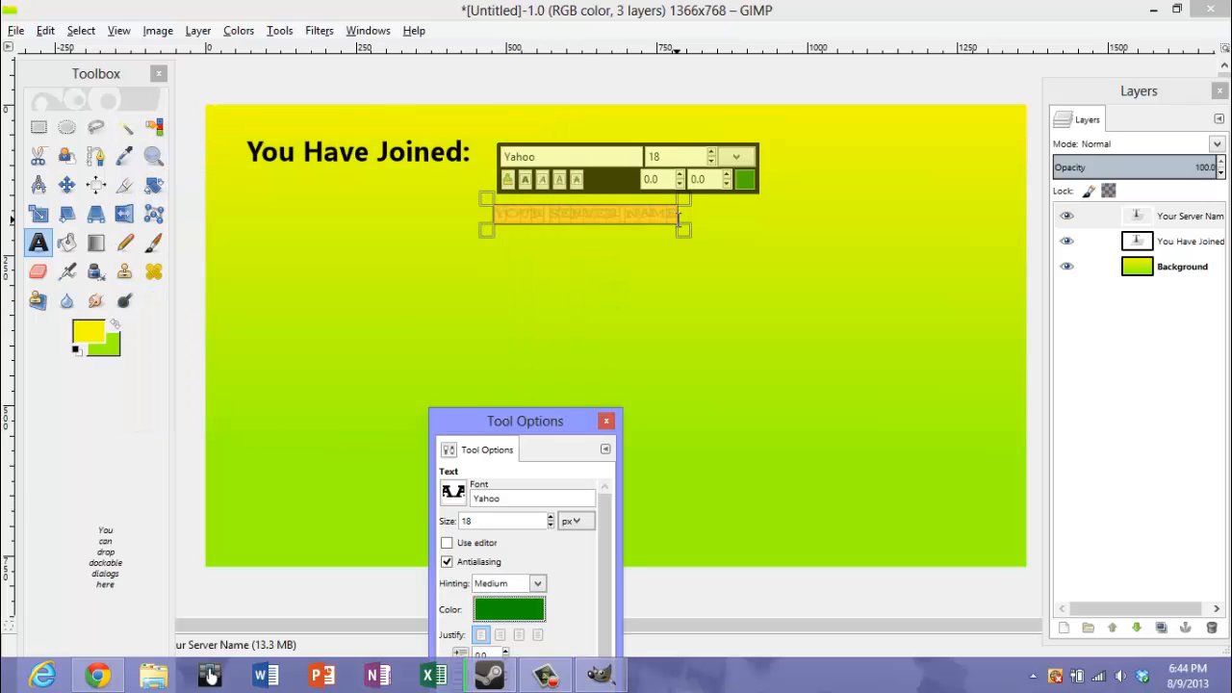
Set the size of the "Your Server Name" text to 47 px
{"action": "left_click", "coordinate": [711, 152]}
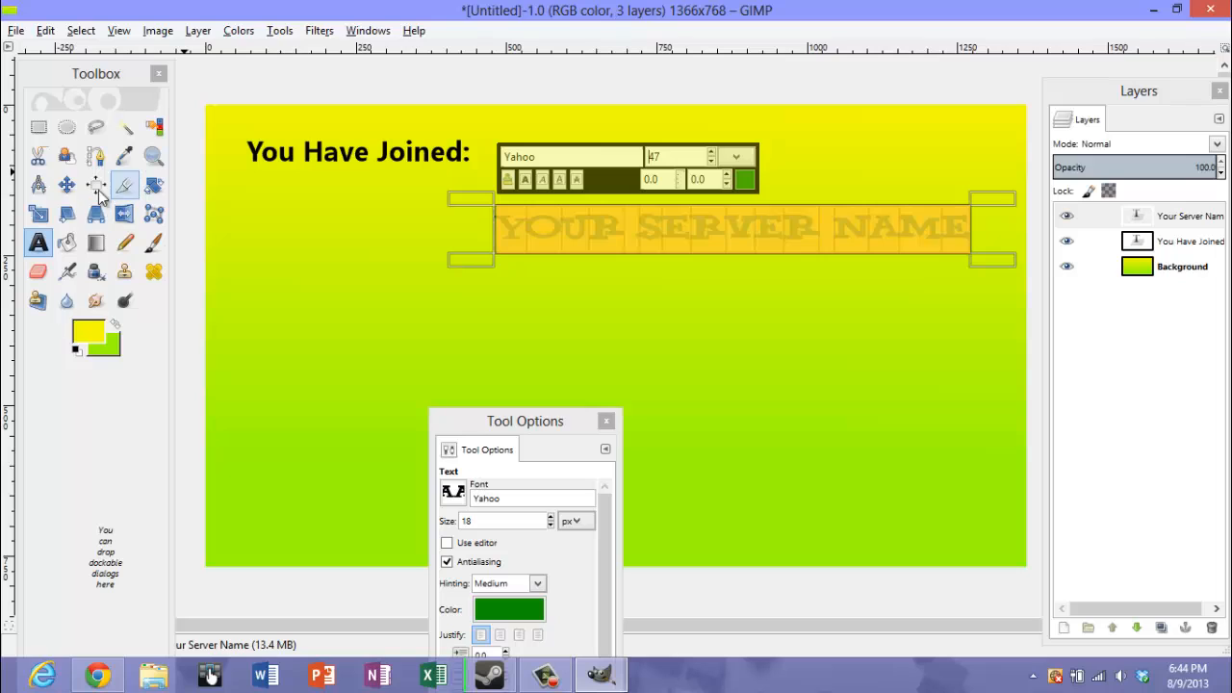
{"action": "left_click", "coordinate": [499, 229]}
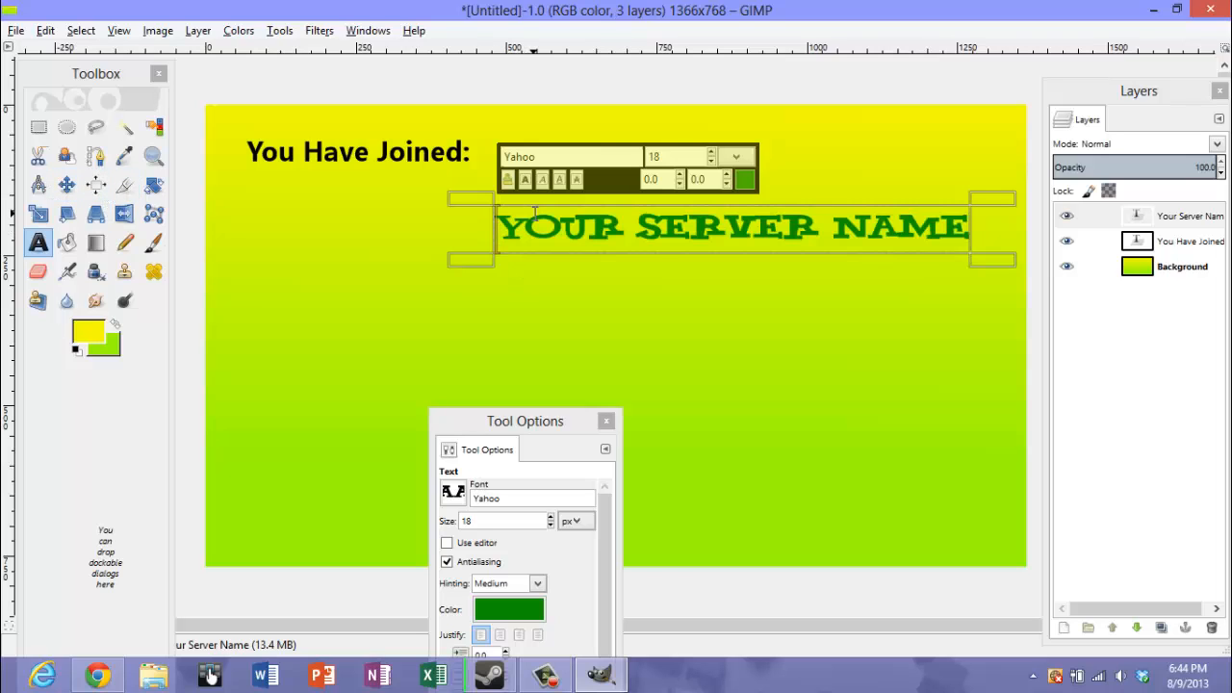
{"action": "type", "text": "["}
{"action": "key", "text": "BackSpace"}
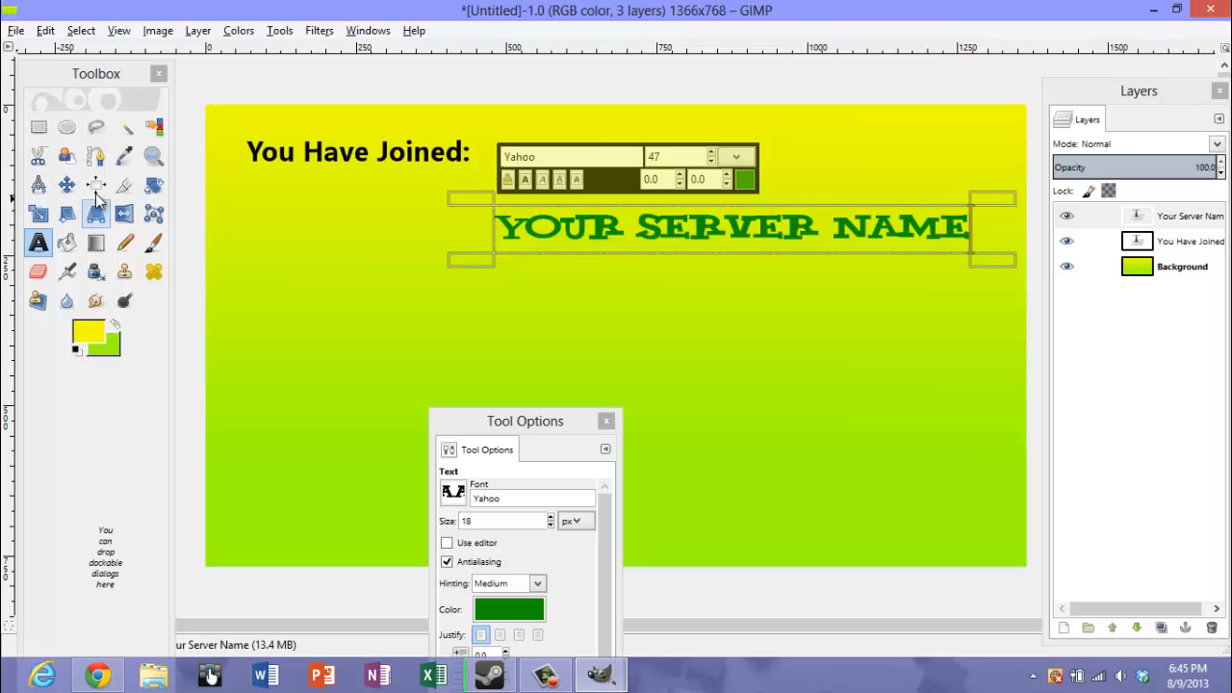
Move the "Your Server Name" text up and to the left, close beneath the heading, and reactivate the Text tool on it
{"action": "left_click", "coordinate": [66, 184]}
{"action": "left_click_drag", "start_coordinate": [544, 236], "coordinate": [466, 204]}
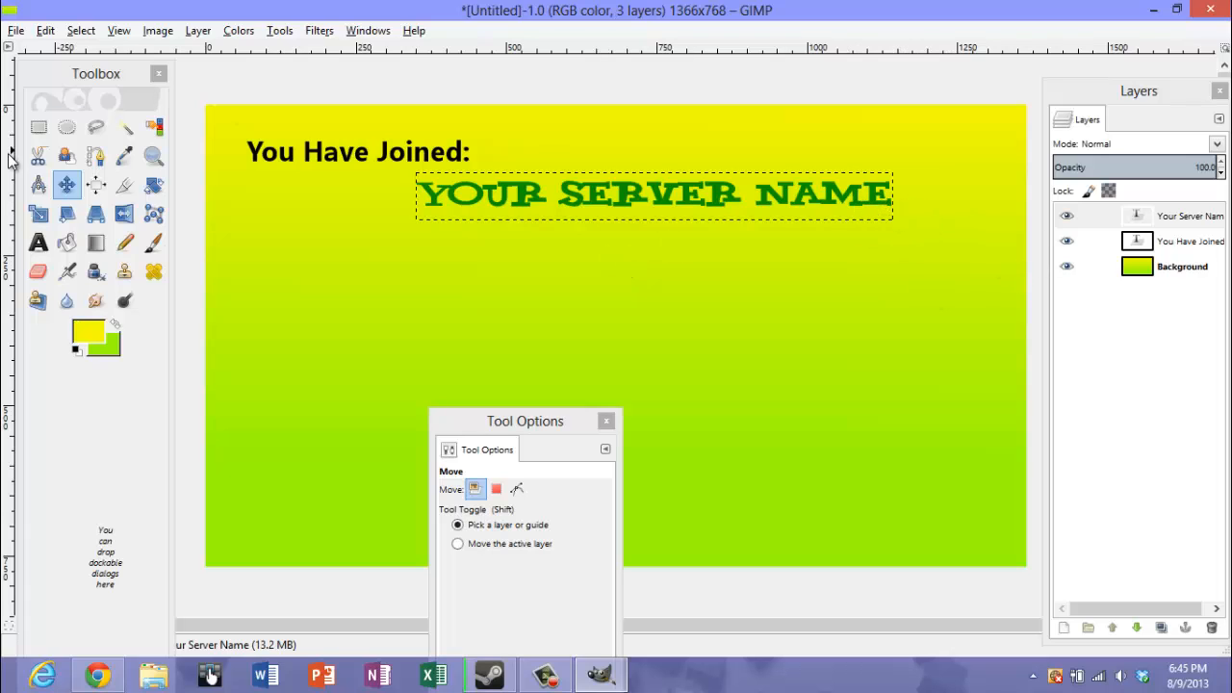
{"action": "left_click", "coordinate": [38, 241]}
{"action": "left_click_drag", "start_coordinate": [421, 195], "coordinate": [814, 186]}
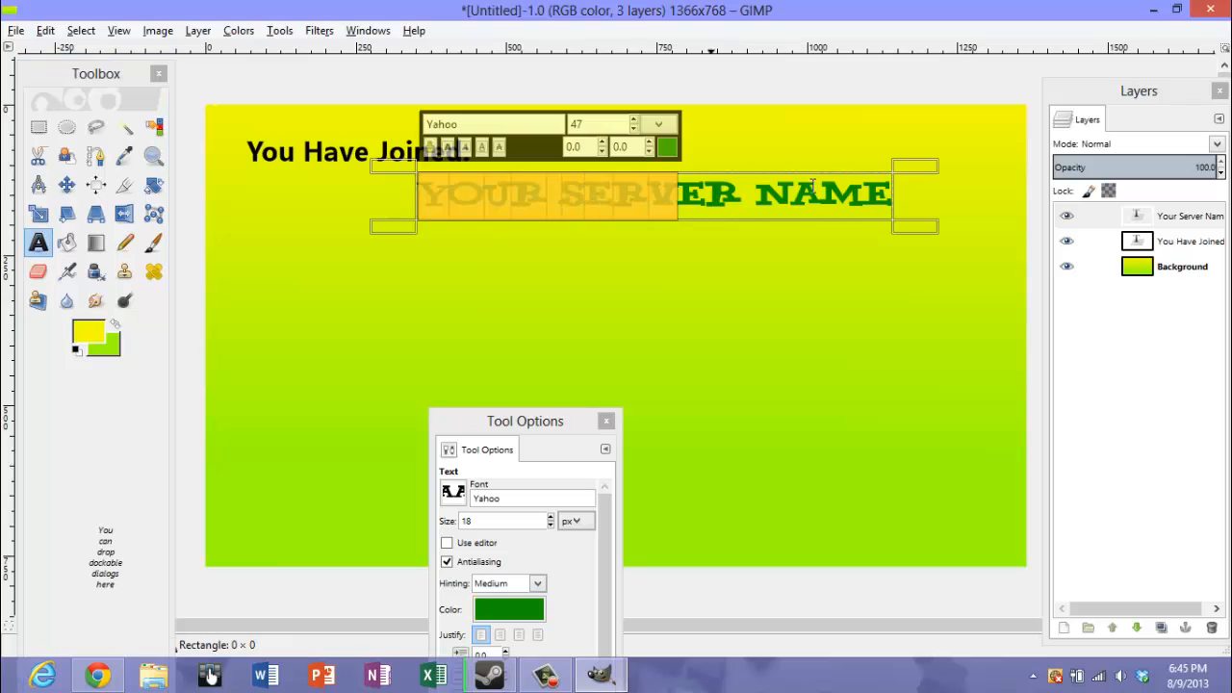
Create a selection from the alpha of the "Your Server Name" layer and grow it by 1 px
{"action": "left_click", "coordinate": [1160, 218]}
{"action": "right_click", "coordinate": [1158, 217]}
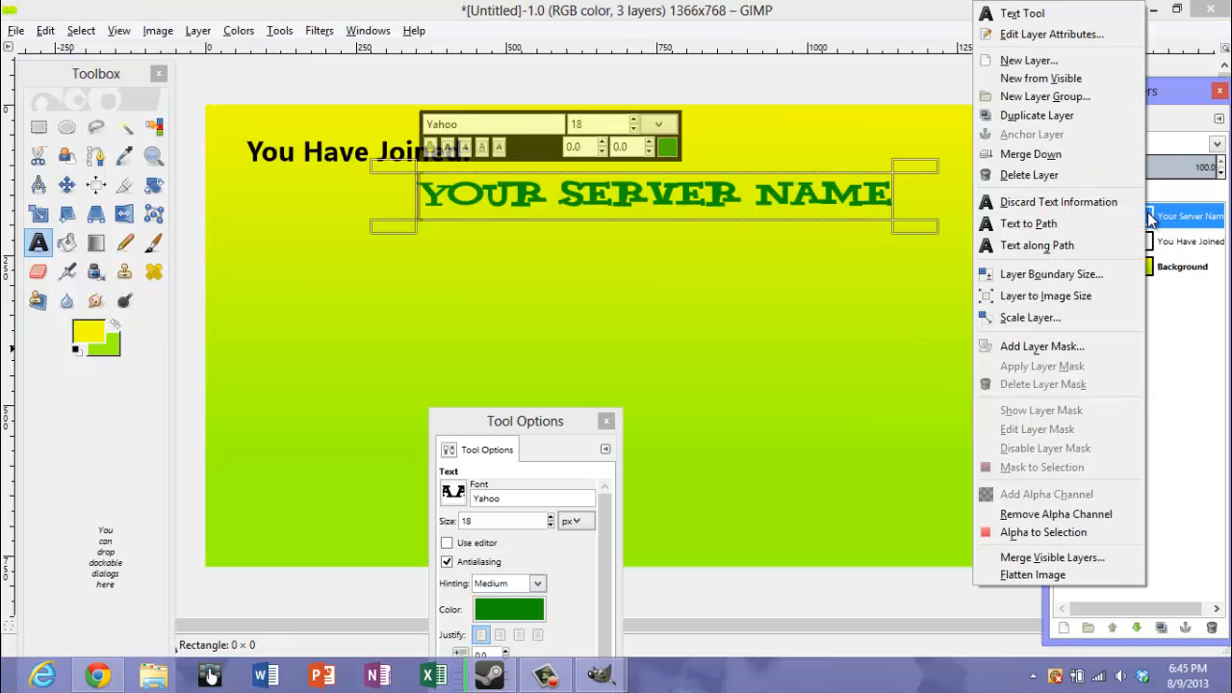
{"action": "left_click", "coordinate": [1048, 532]}
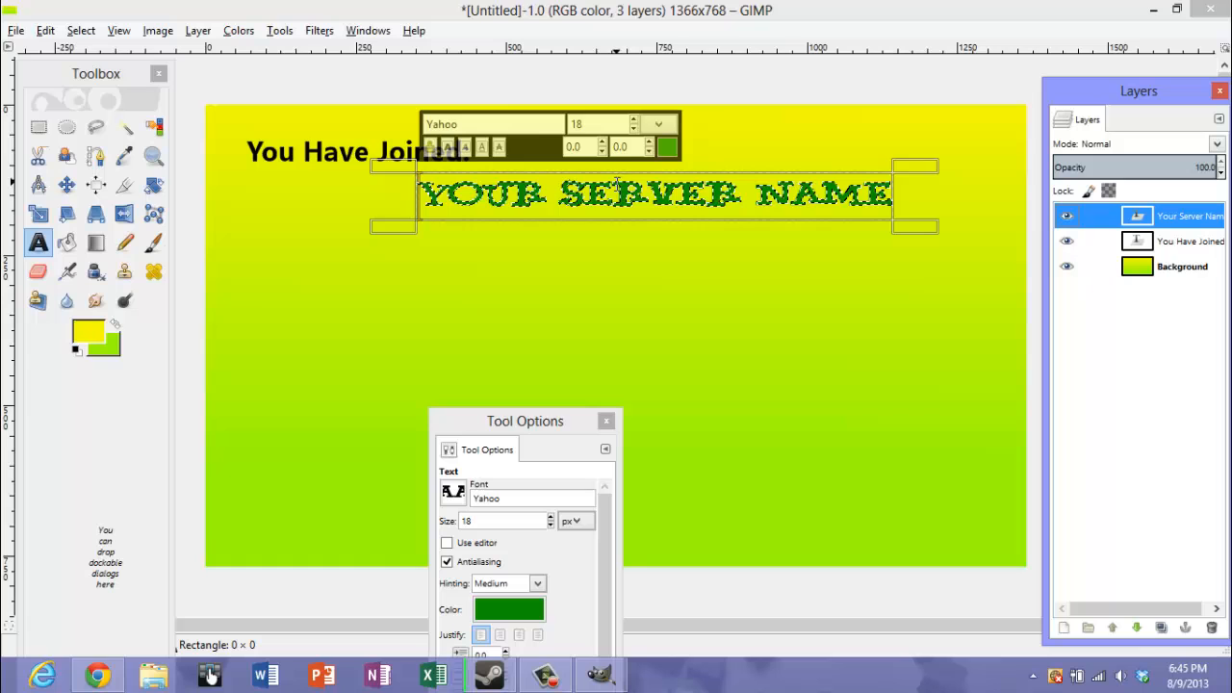
{"action": "left_click", "coordinate": [200, 32]}
{"action": "mouse_move", "coordinate": [81, 35]}
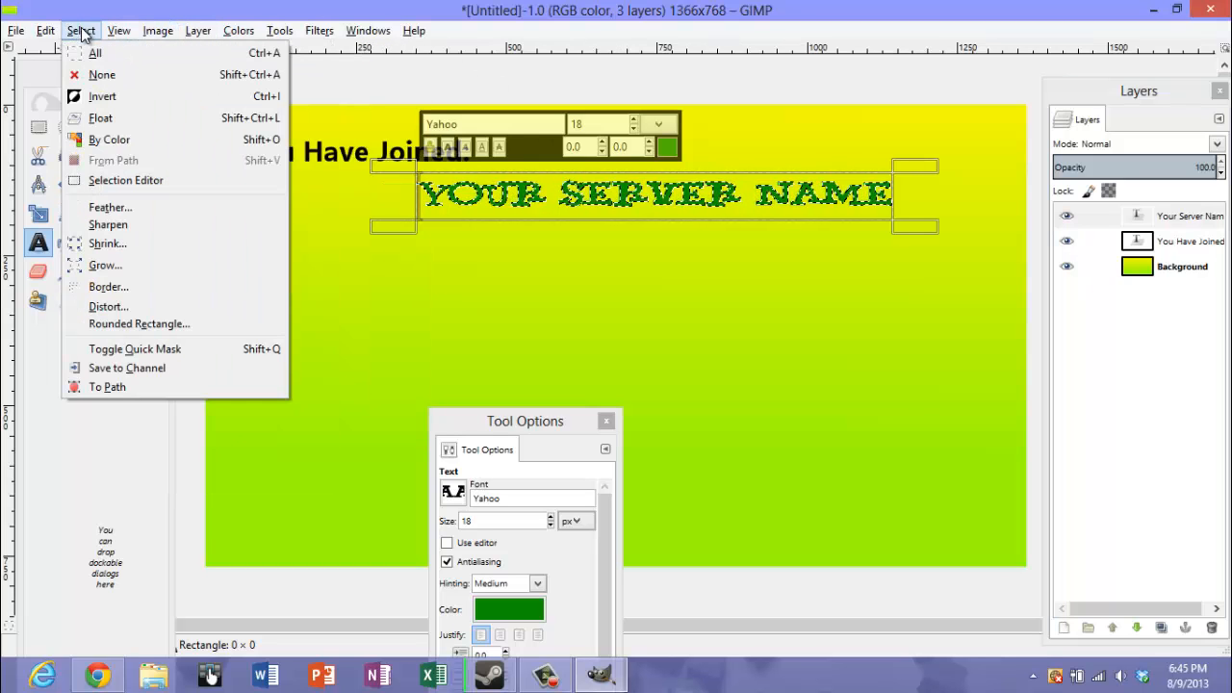
{"action": "left_click", "coordinate": [106, 264]}
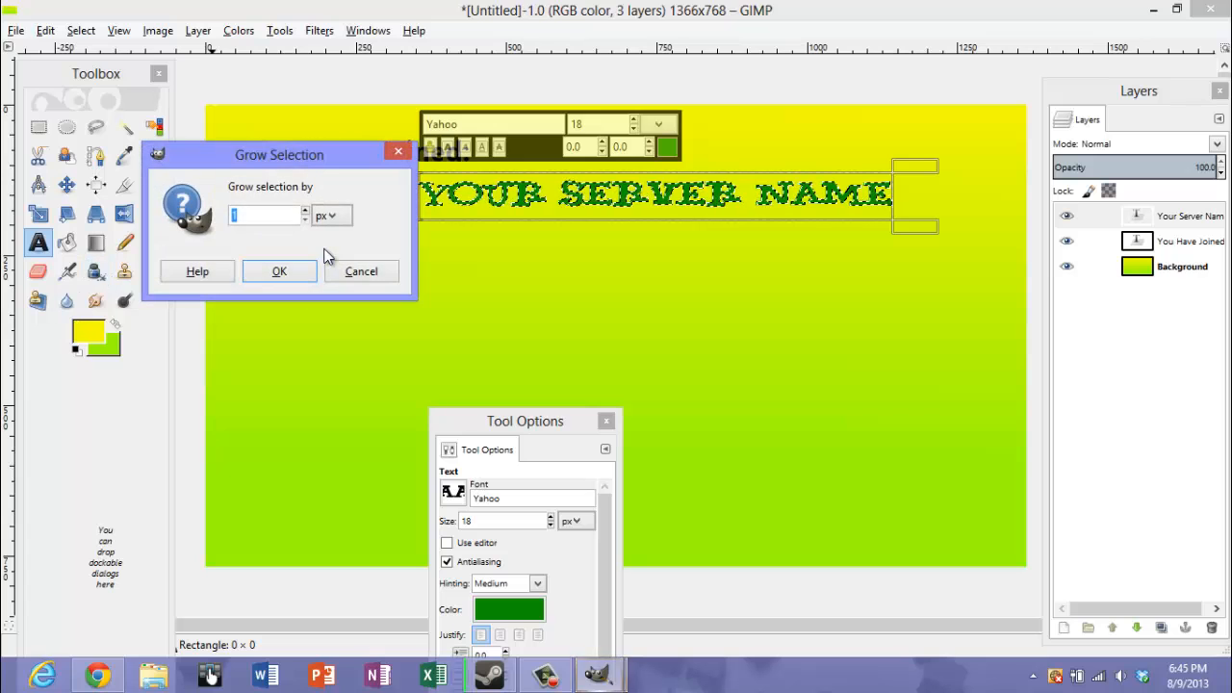
{"action": "left_click", "coordinate": [283, 271]}
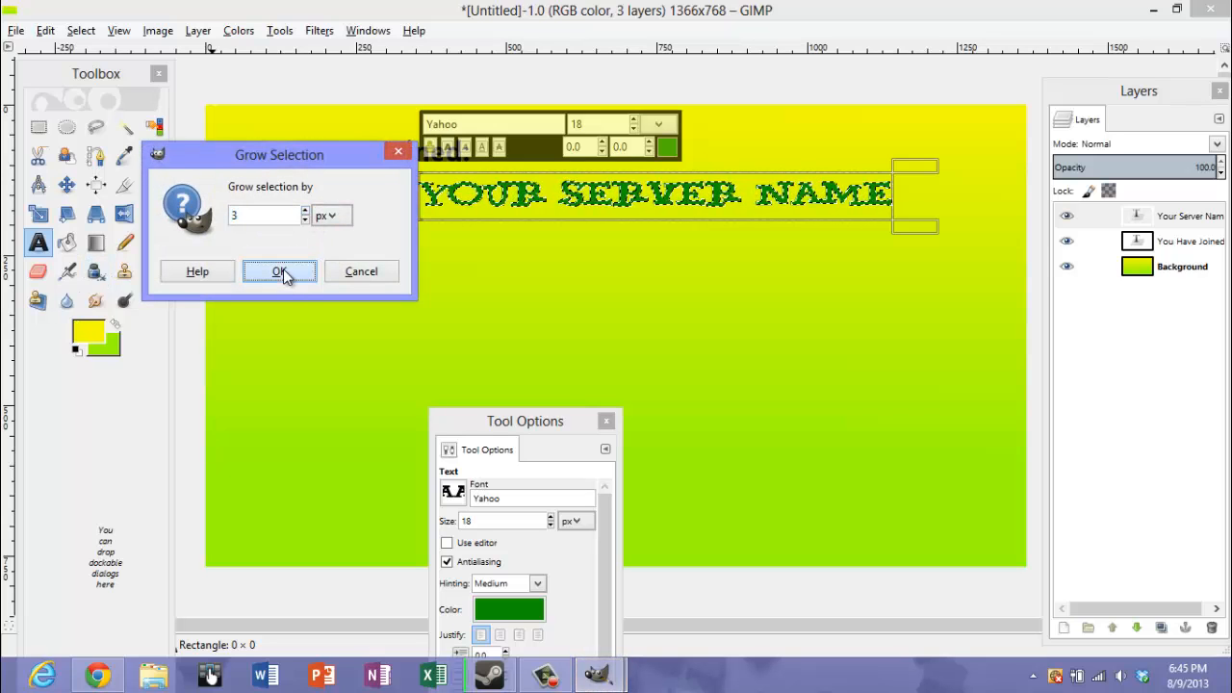
Set the foreground color to blue 00a0db
{"action": "left_click", "coordinate": [88, 333]}
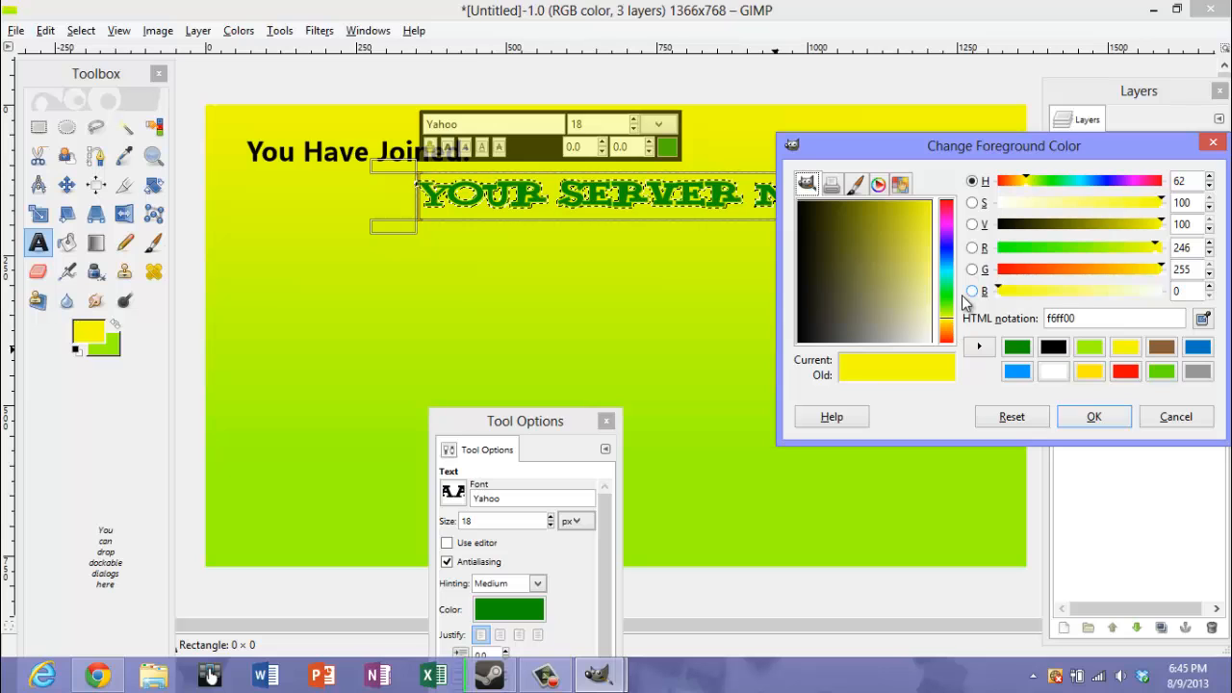
{"action": "left_click", "coordinate": [949, 276]}
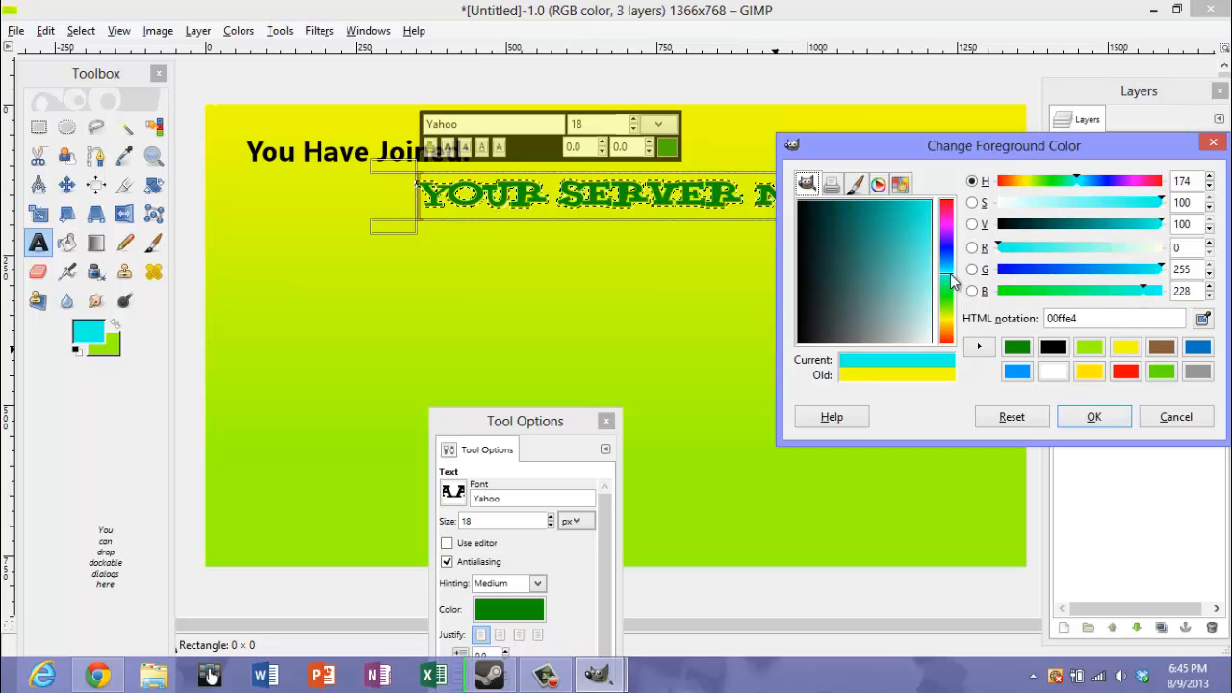
{"action": "left_click_drag", "start_coordinate": [918, 272], "coordinate": [913, 202]}
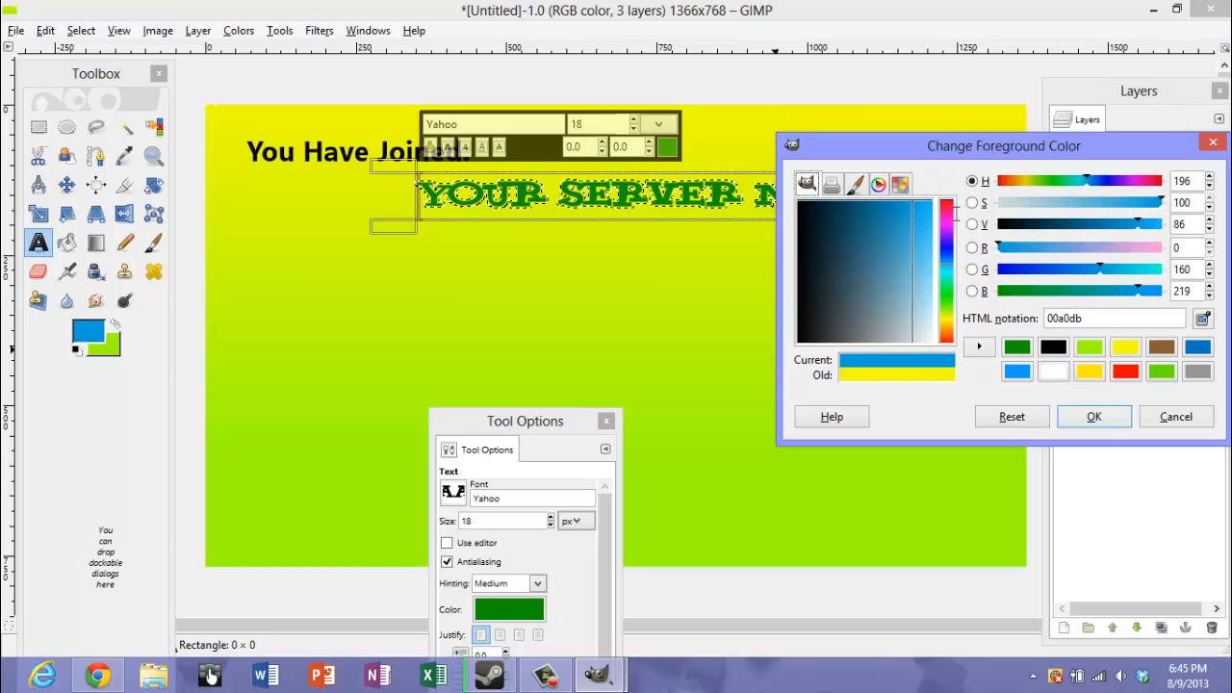
{"action": "left_click", "coordinate": [1092, 418]}
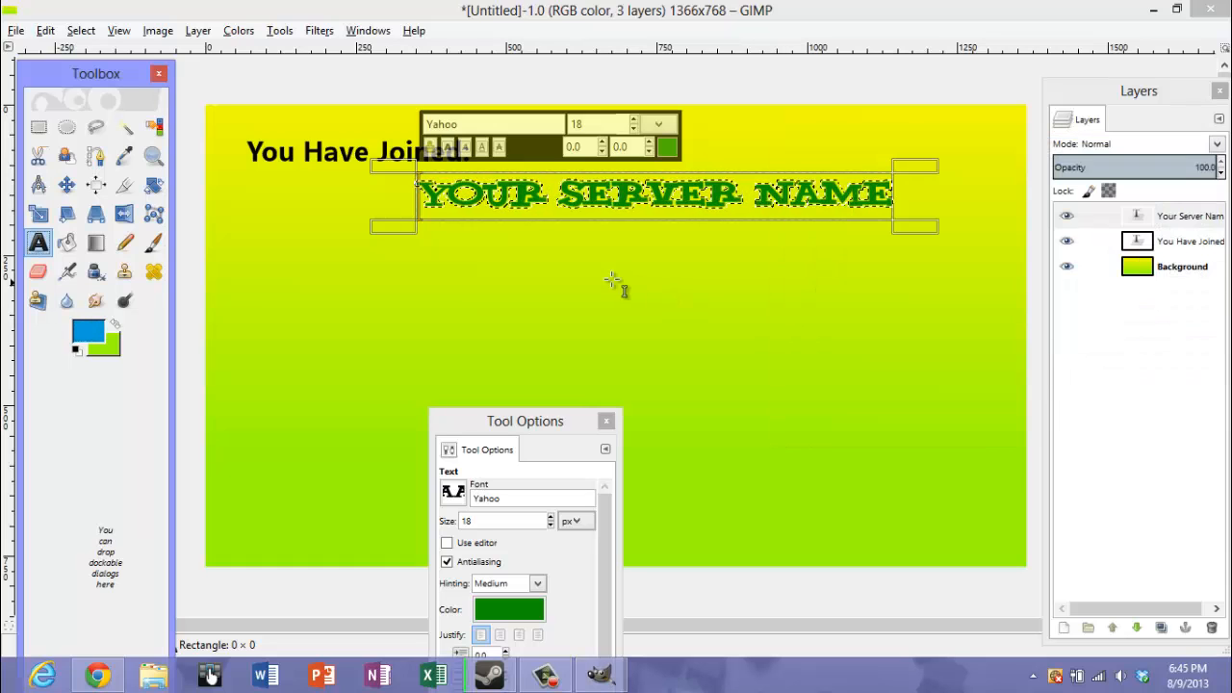
Try filling the outline area around the "Your Server Name" letters with the blue foreground color, and undo the fill
{"action": "left_click", "coordinate": [66, 242]}
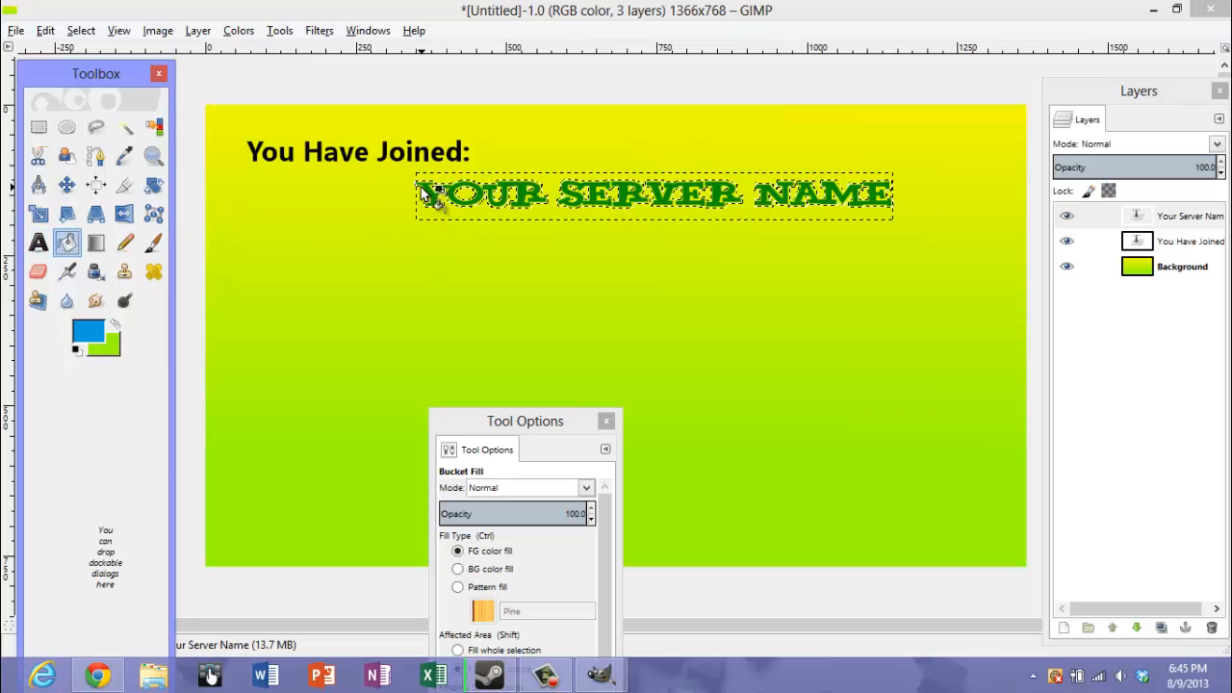
{"action": "left_click", "coordinate": [421, 190]}
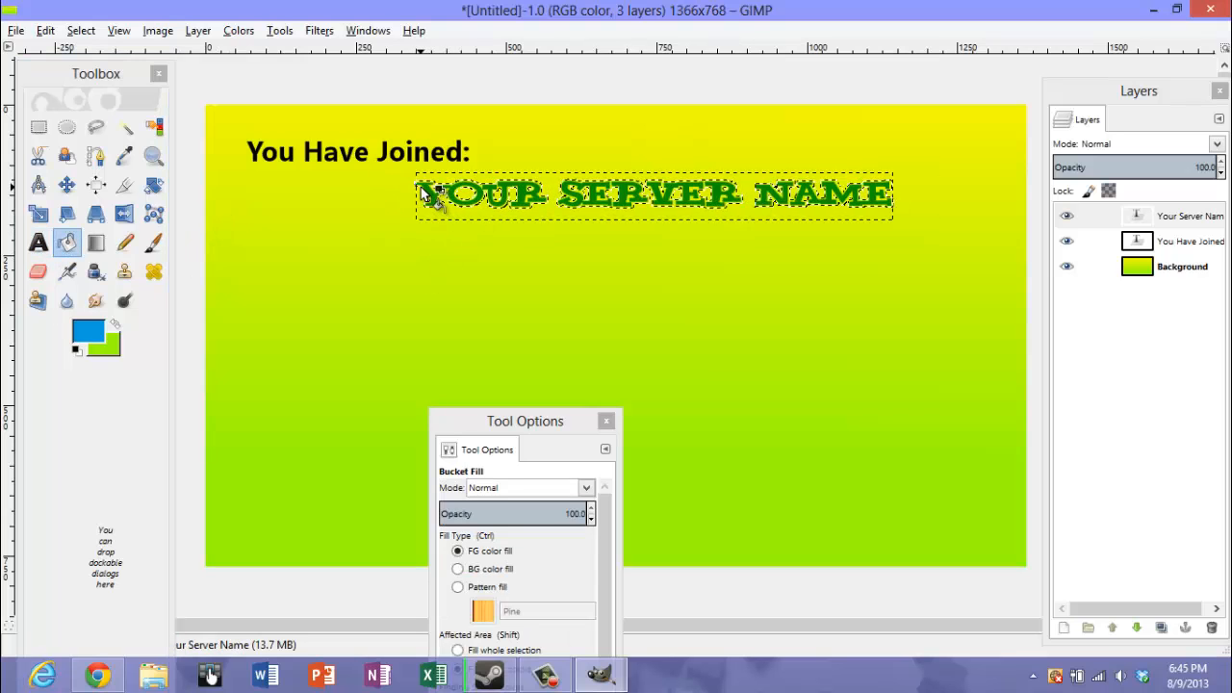
{"action": "left_click", "coordinate": [570, 194]}
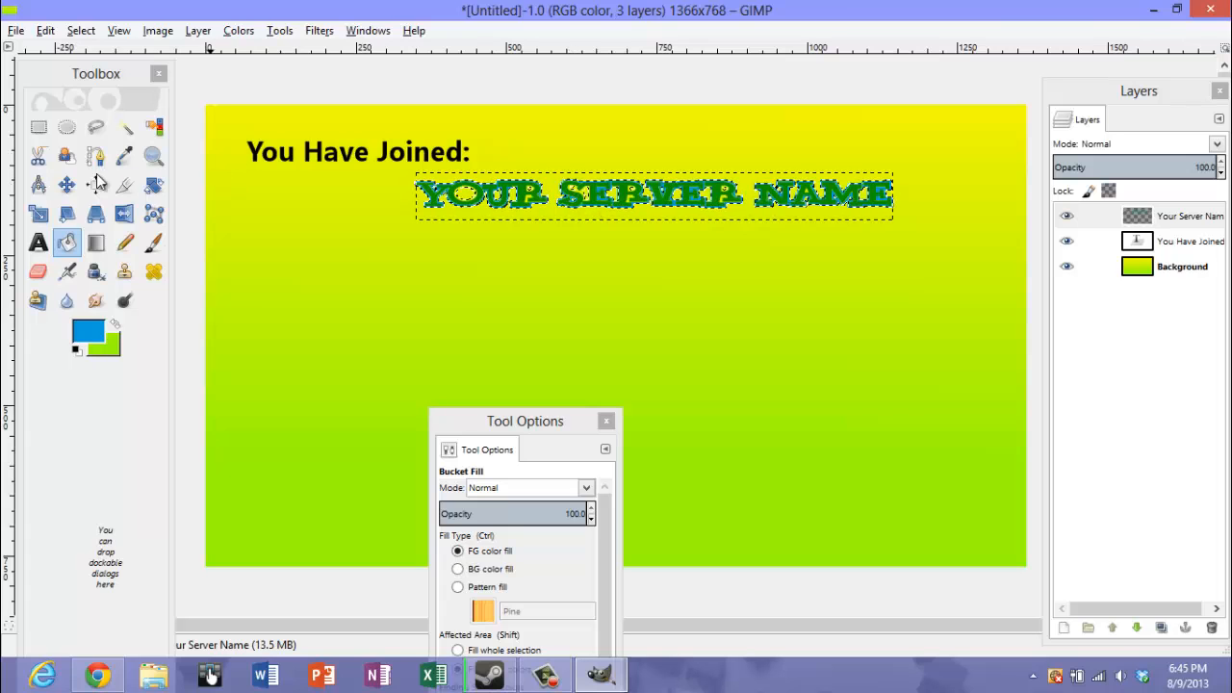
{"action": "left_click", "coordinate": [45, 30]}
{"action": "left_click", "coordinate": [58, 51]}
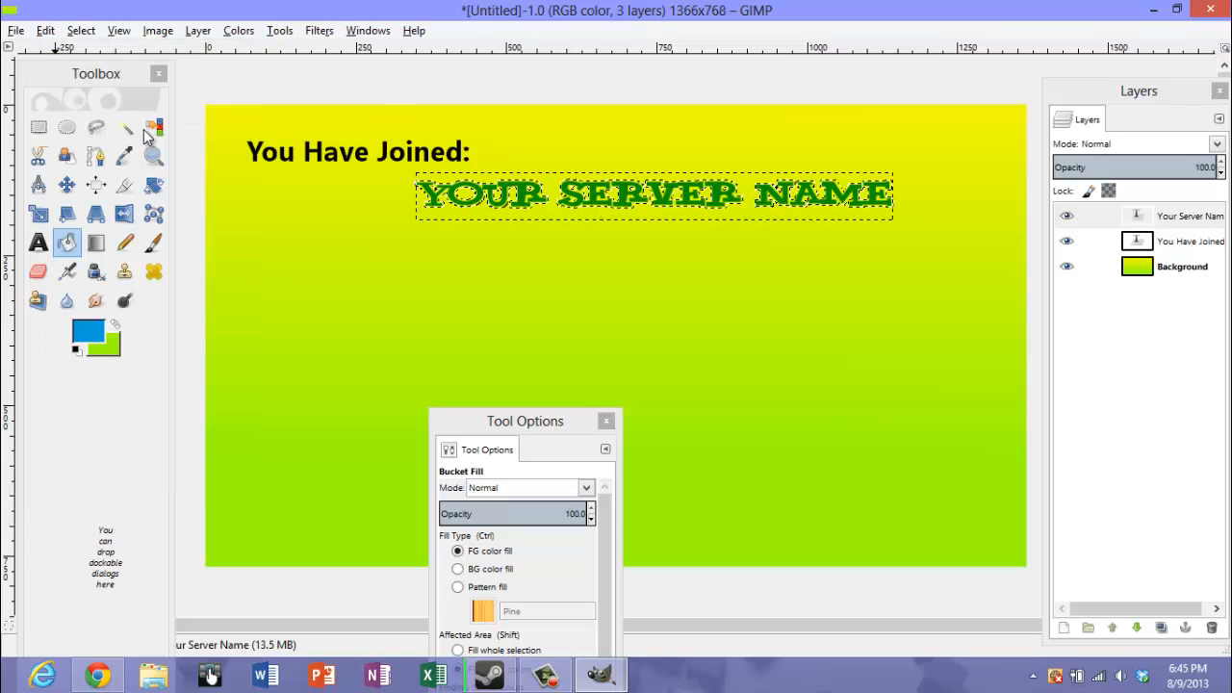
Set the foreground color to the light green saved in the color history
{"action": "left_click", "coordinate": [82, 333]}
{"action": "left_click", "coordinate": [82, 333]}
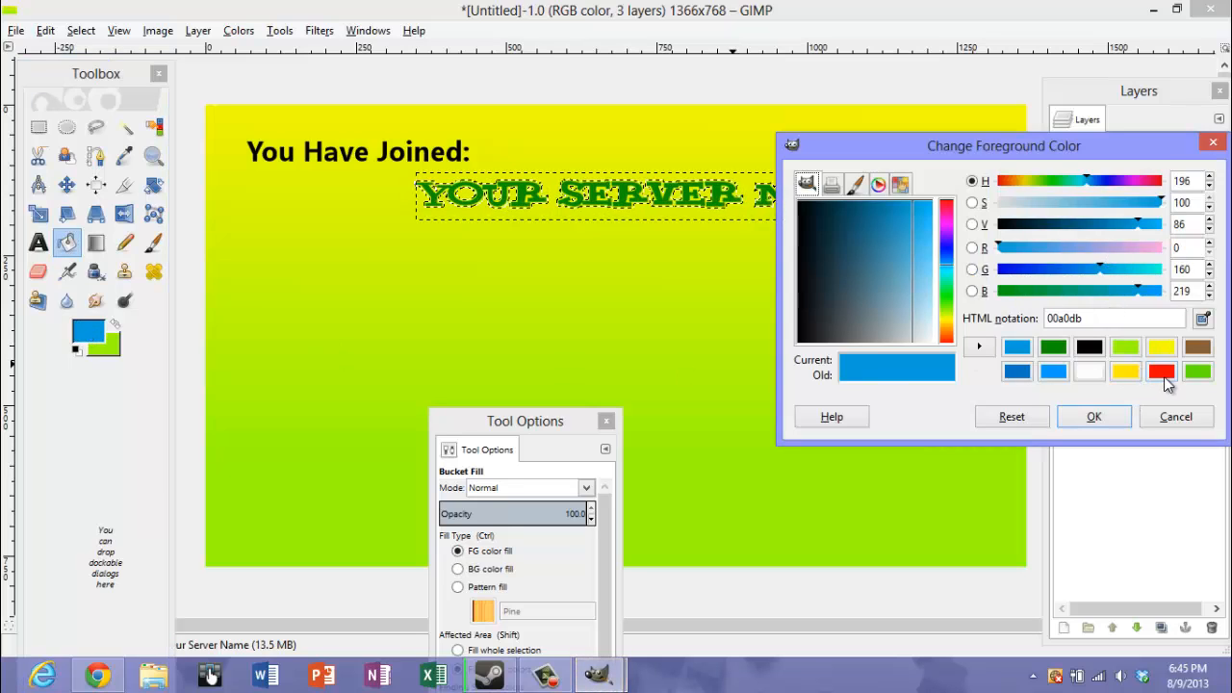
{"action": "left_click", "coordinate": [1053, 347]}
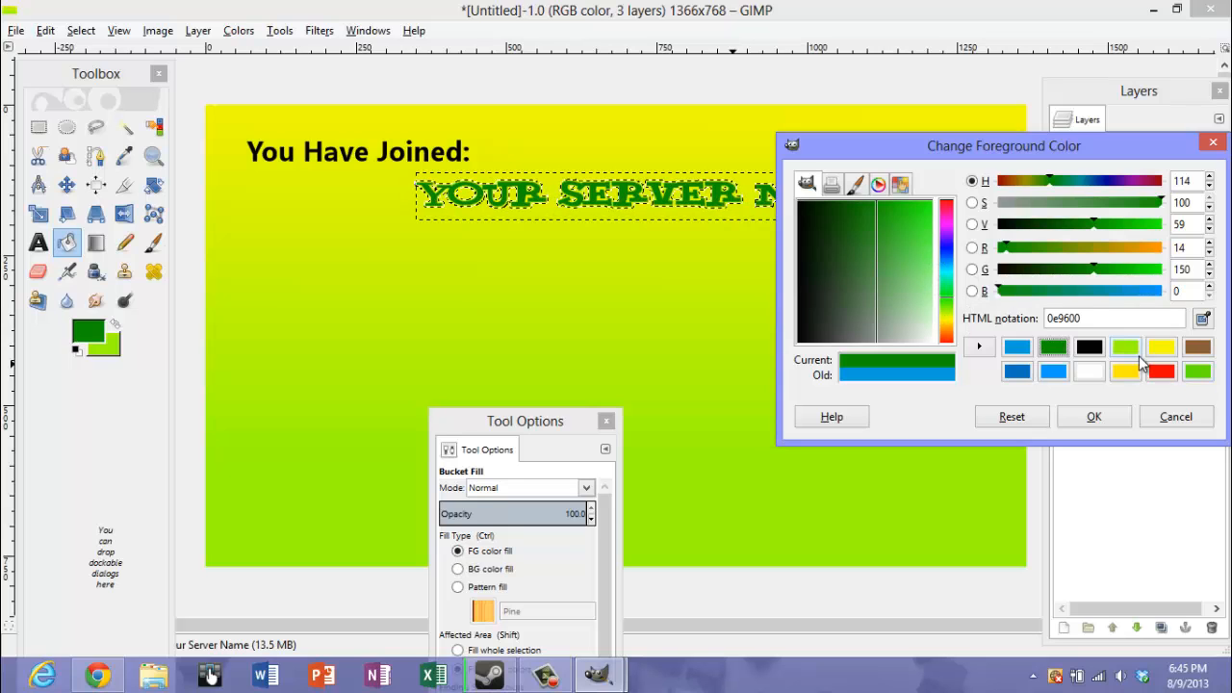
{"action": "left_click", "coordinate": [1125, 347]}
{"action": "left_click", "coordinate": [1108, 424]}
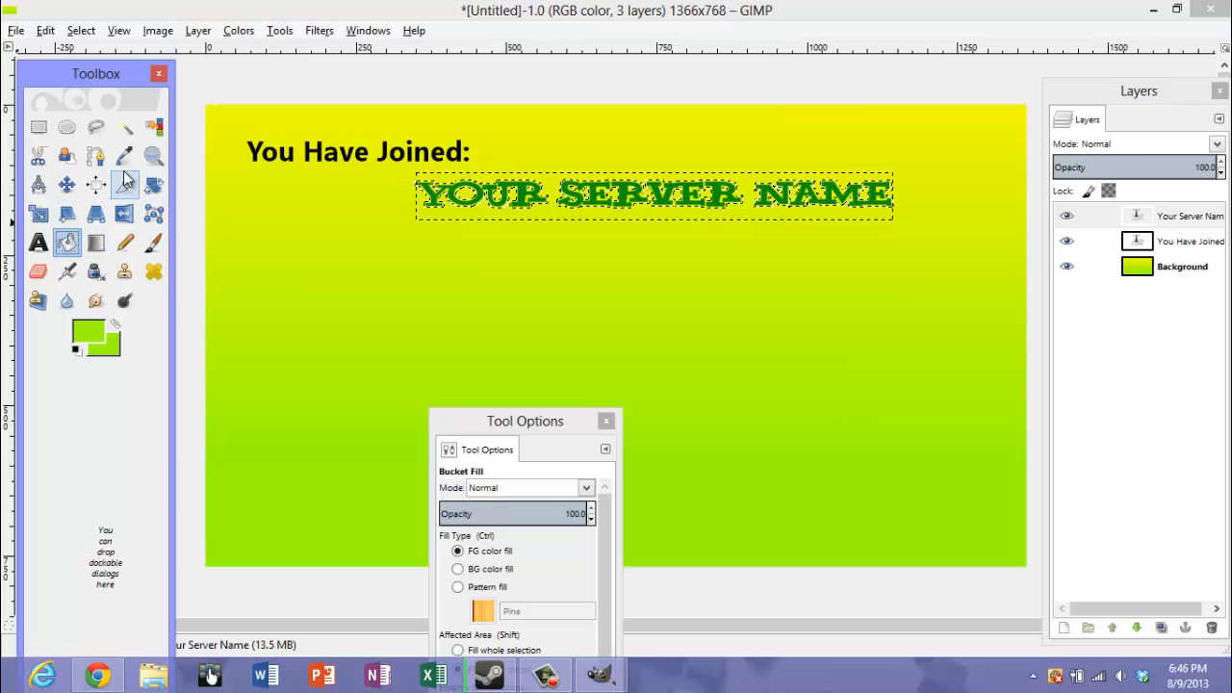
Bucket-fill the outline area around the "Your Server Name" letters with the light green foreground color
{"action": "left_click", "coordinate": [154, 156]}
{"action": "left_click", "coordinate": [588, 225]}
{"action": "left_click", "coordinate": [609, 211]}
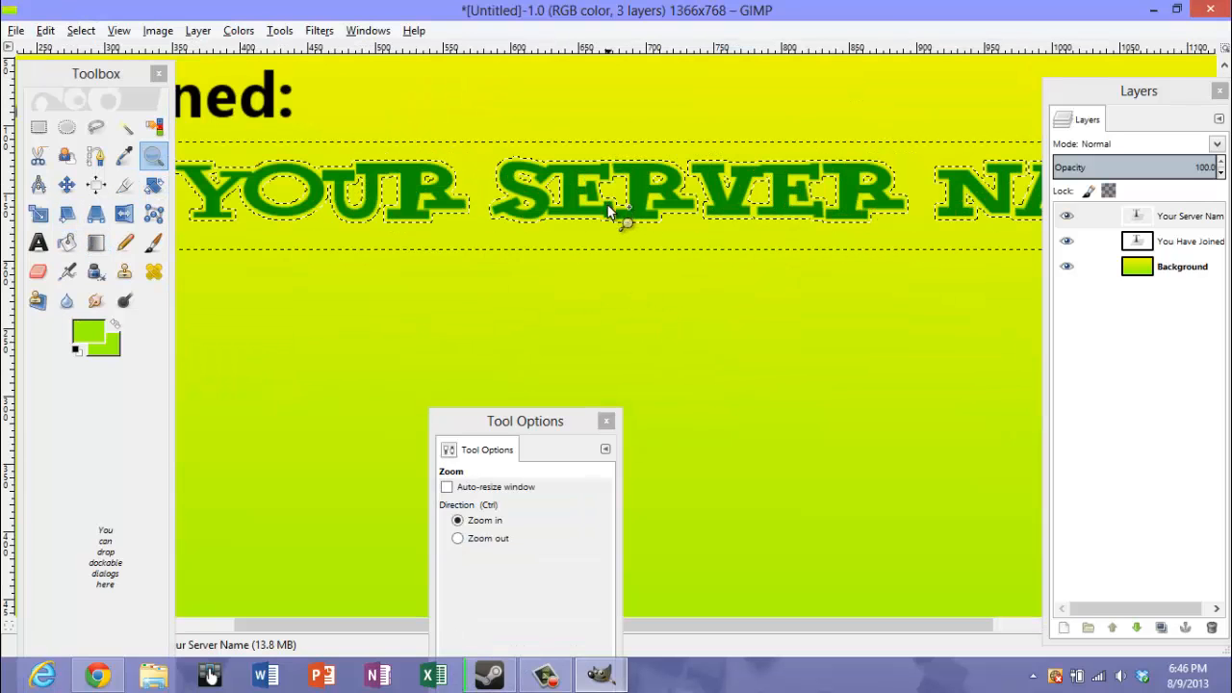
{"action": "left_click", "coordinate": [66, 243]}
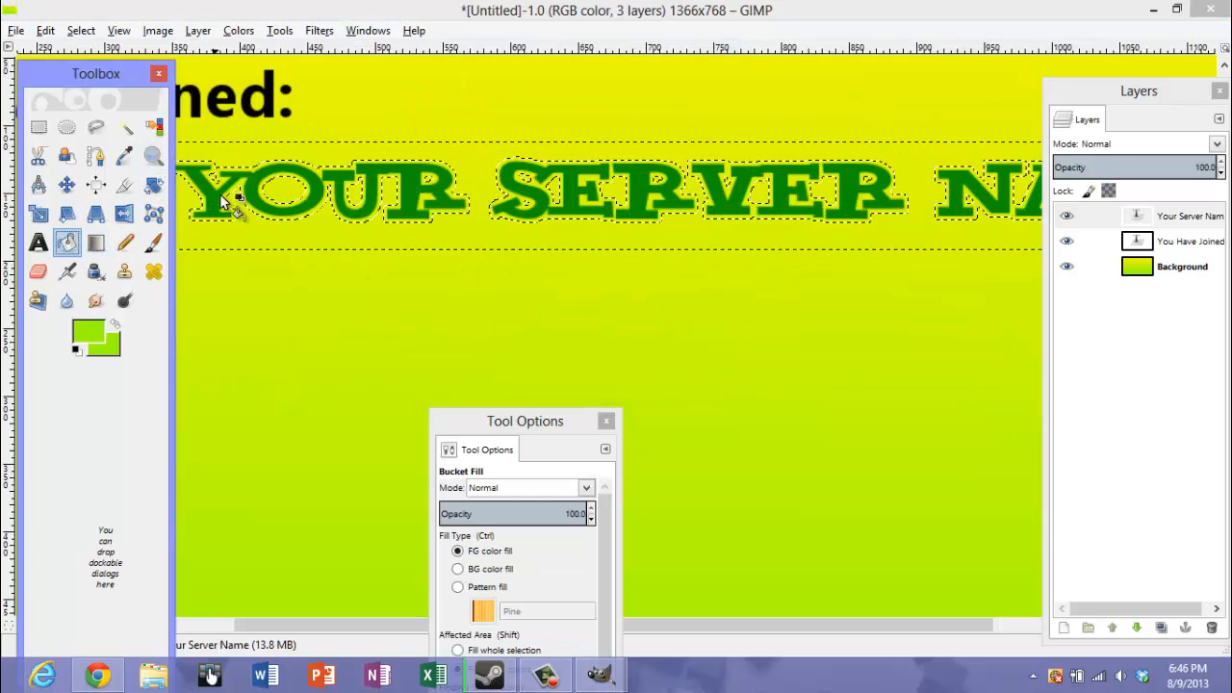
{"action": "left_click", "coordinate": [231, 198]}
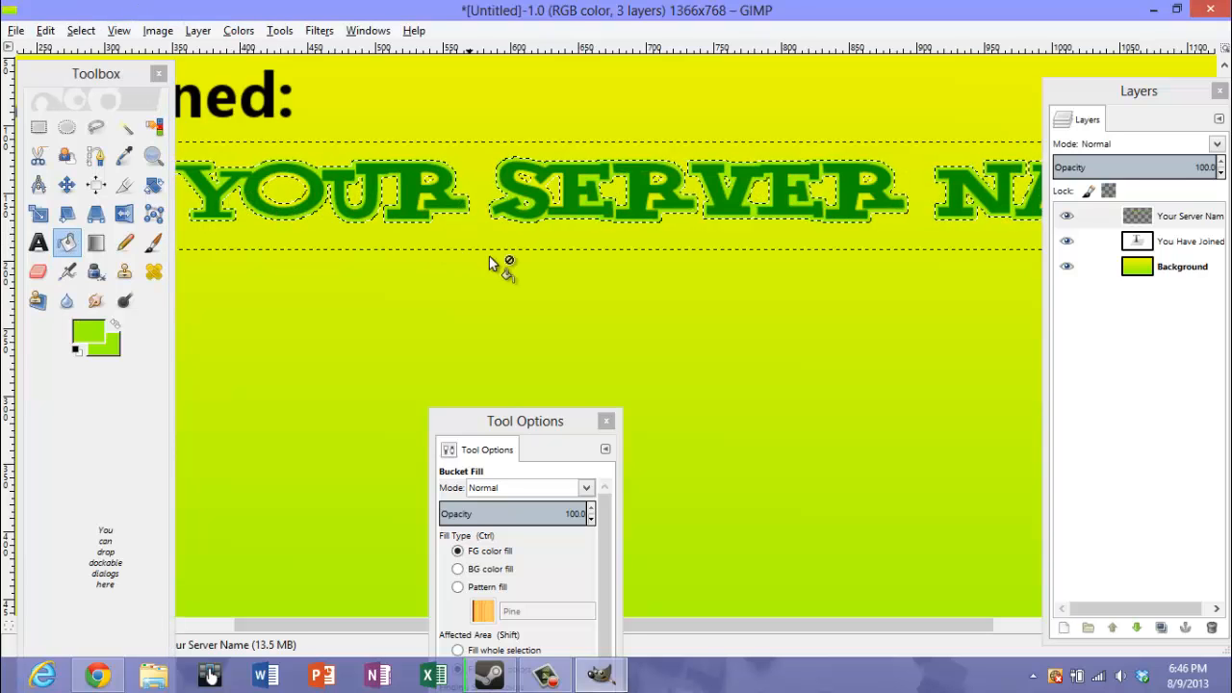
Try a light green fill on the letter S of "Server", and undo that fill
{"action": "left_click_drag", "start_coordinate": [338, 626], "coordinate": [527, 578]}
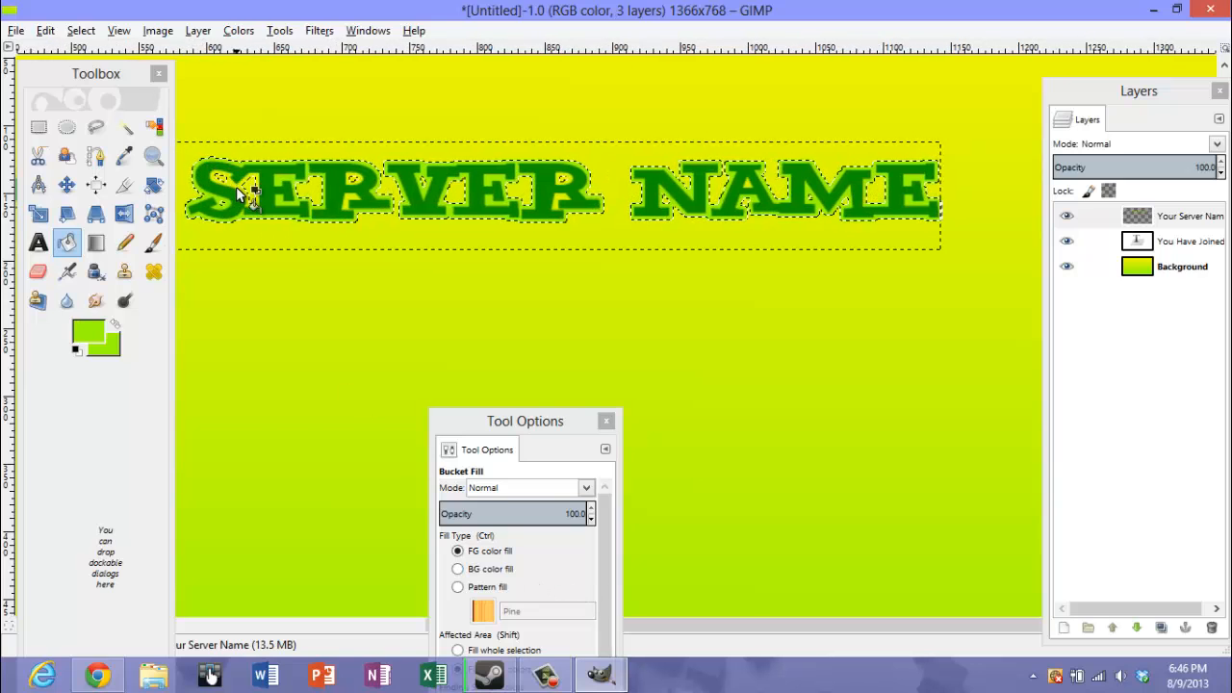
{"action": "left_click", "coordinate": [240, 191]}
{"action": "left_click", "coordinate": [45, 30]}
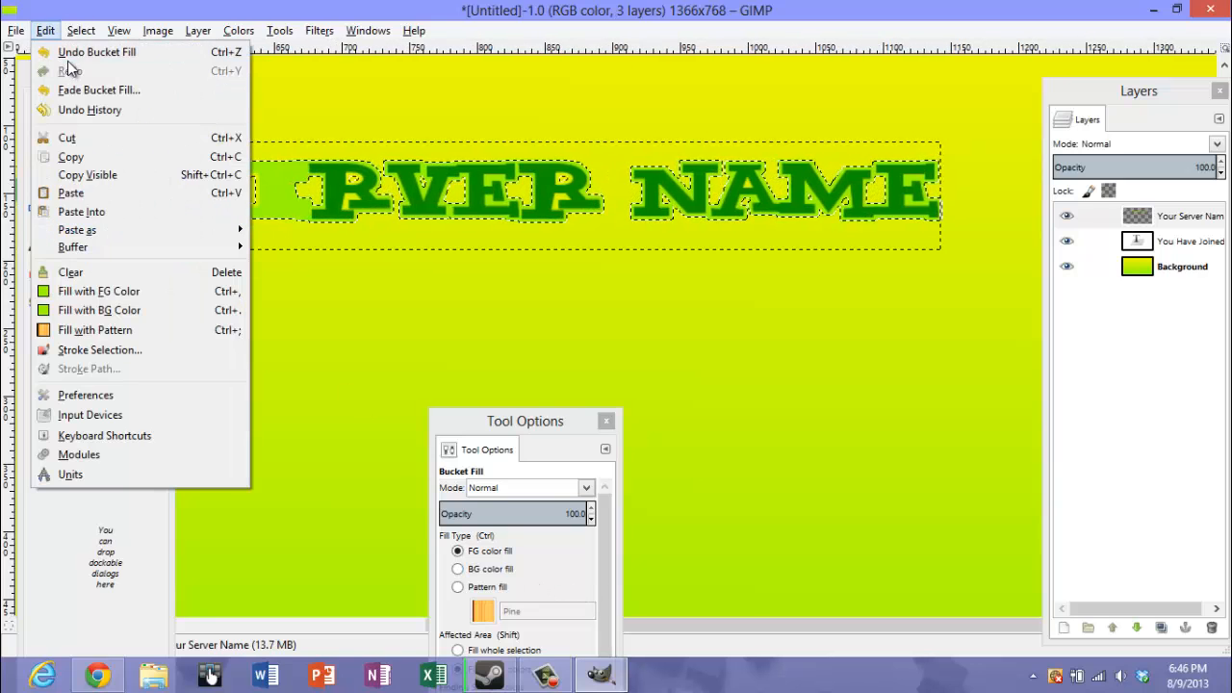
{"action": "left_click", "coordinate": [72, 53]}
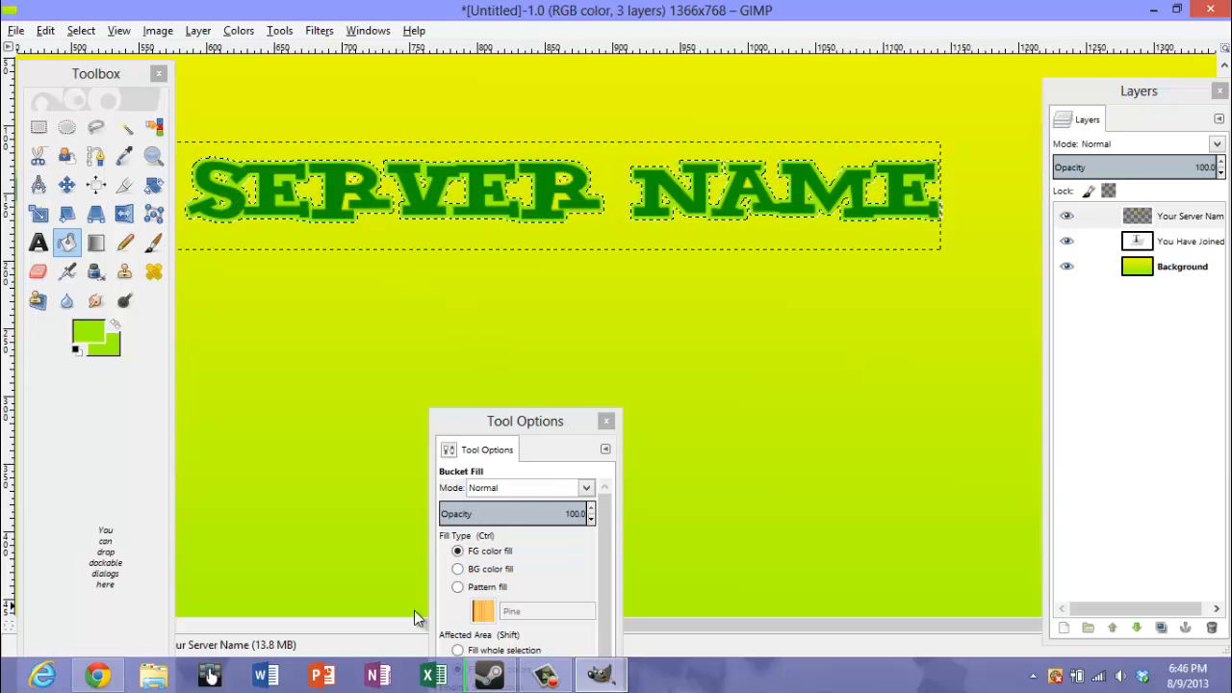
Add a black drop shadow to the "Your Server Name" layer with an X offset of 6 and a raised Y offset
{"action": "left_click_drag", "start_coordinate": [665, 627], "coordinate": [664, 578]}
{"action": "left_click", "coordinate": [154, 155]}
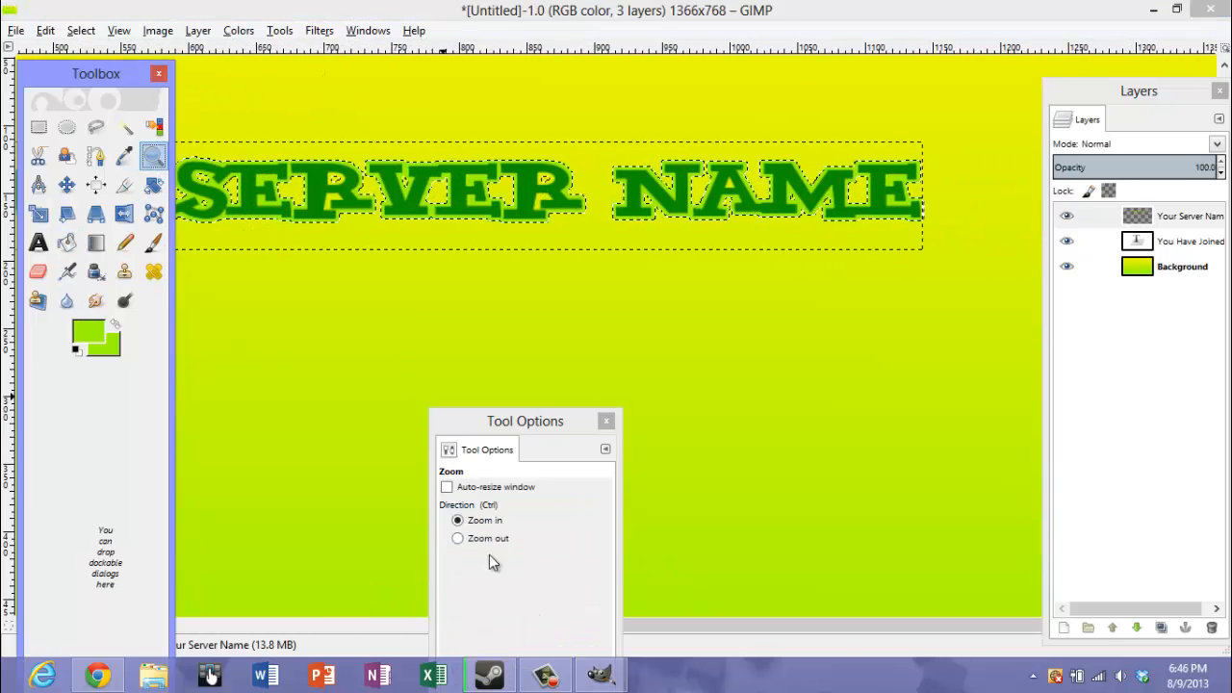
{"action": "left_click", "coordinate": [486, 538]}
{"action": "left_click", "coordinate": [480, 221]}
{"action": "left_click", "coordinate": [460, 224]}
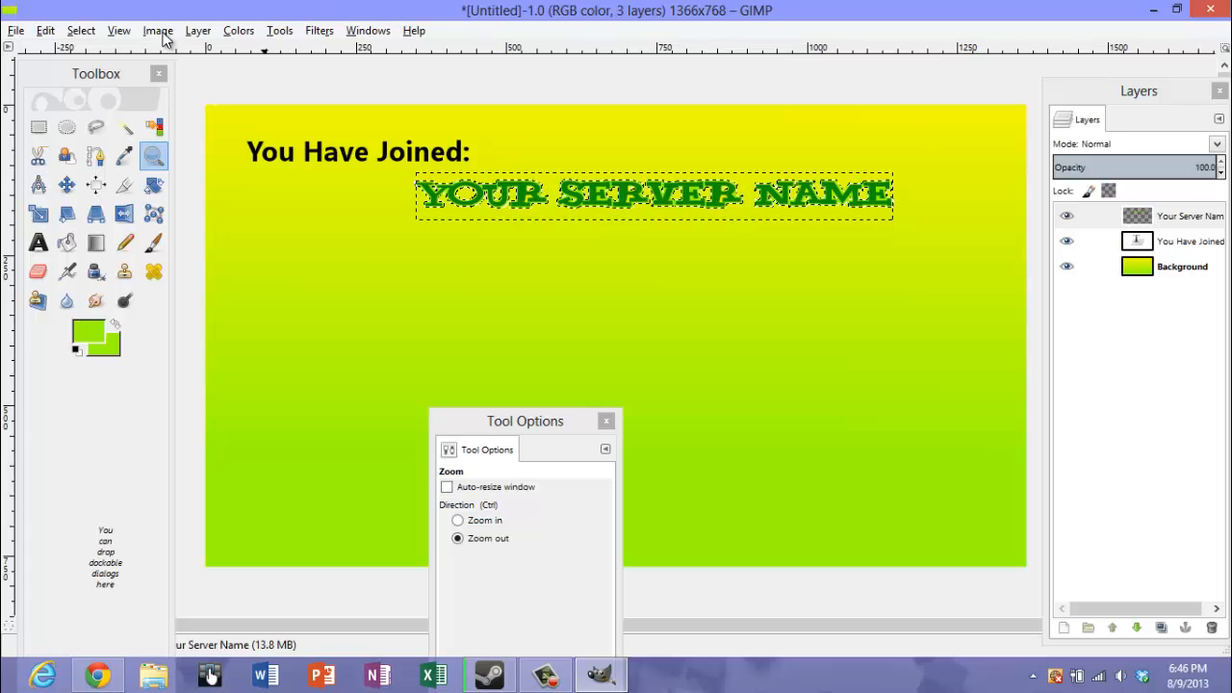
{"action": "left_click", "coordinate": [318, 30]}
{"action": "mouse_move", "coordinate": [368, 170]}
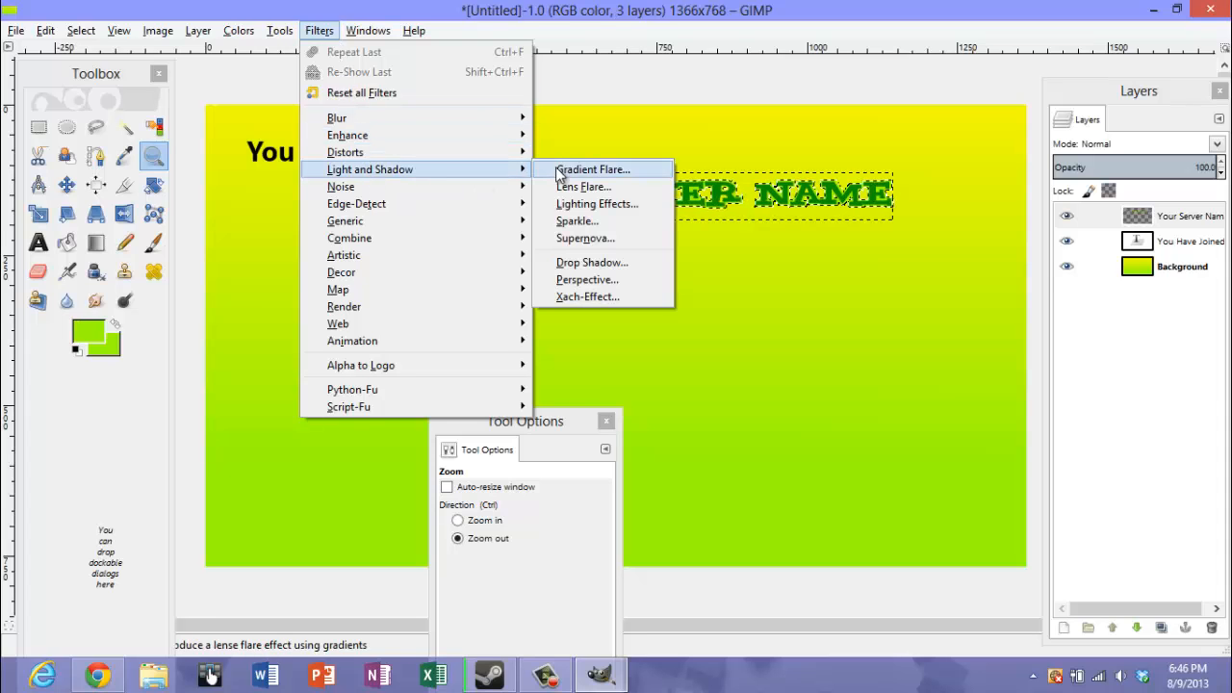
{"action": "left_click", "coordinate": [591, 262]}
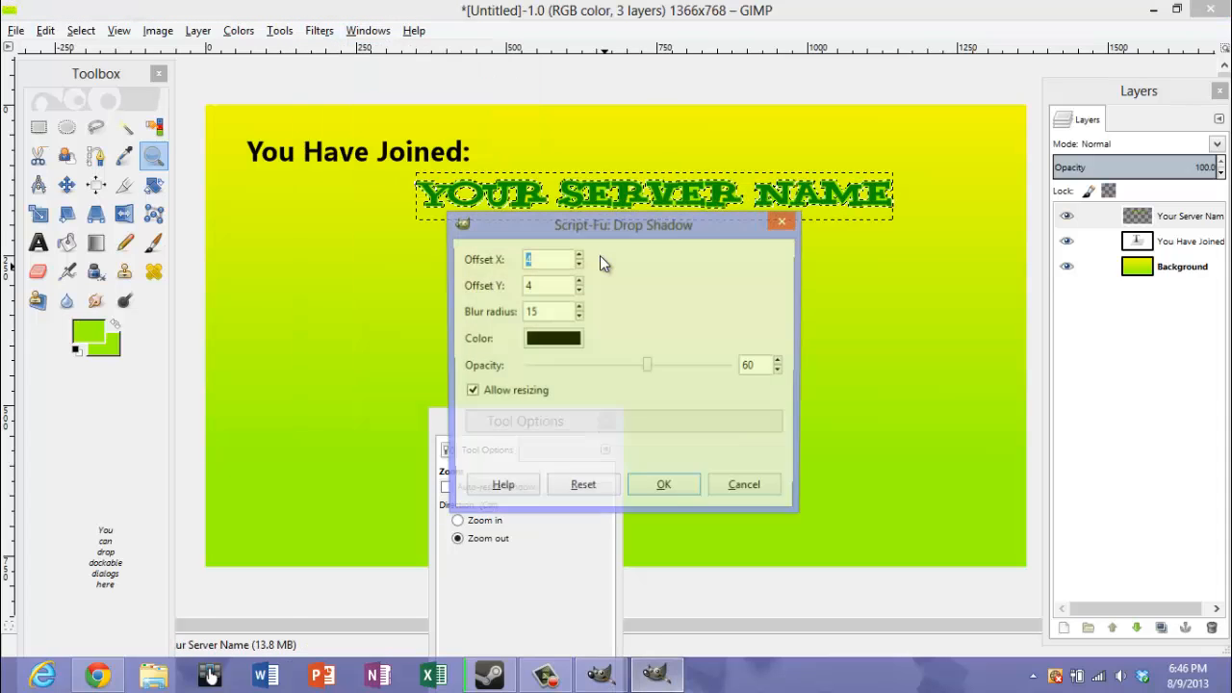
{"action": "left_click", "coordinate": [580, 256]}
{"action": "left_click", "coordinate": [579, 256]}
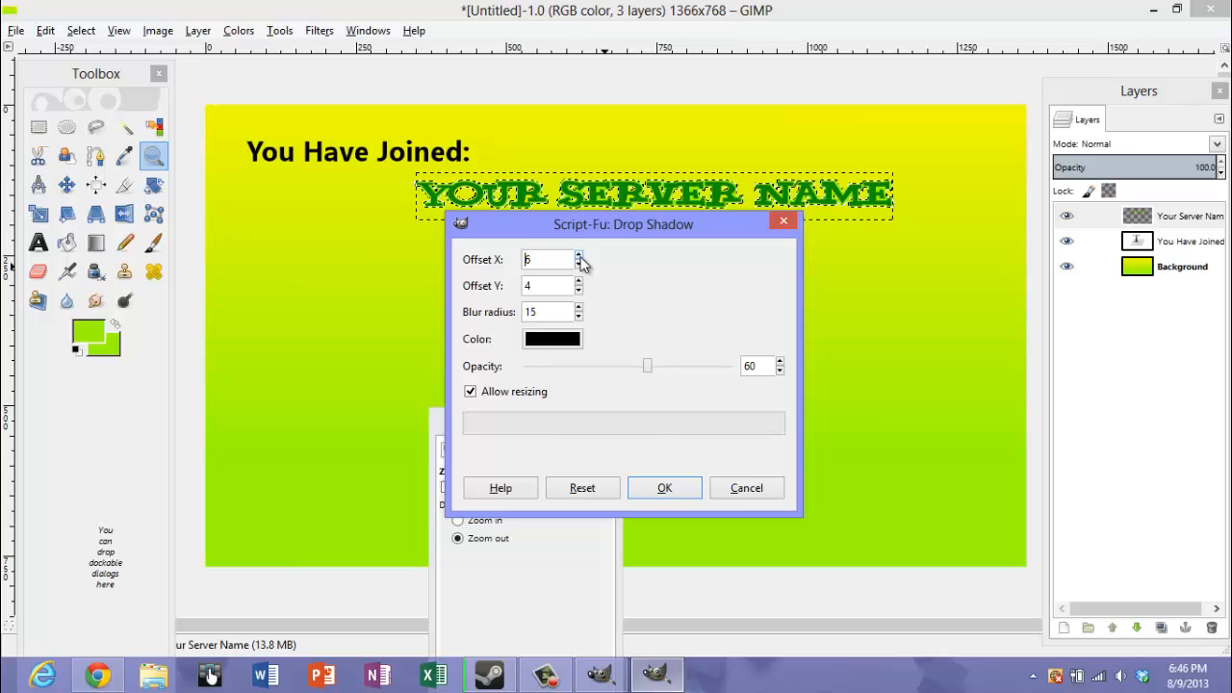
{"action": "left_click", "coordinate": [580, 281]}
{"action": "left_click", "coordinate": [674, 490]}
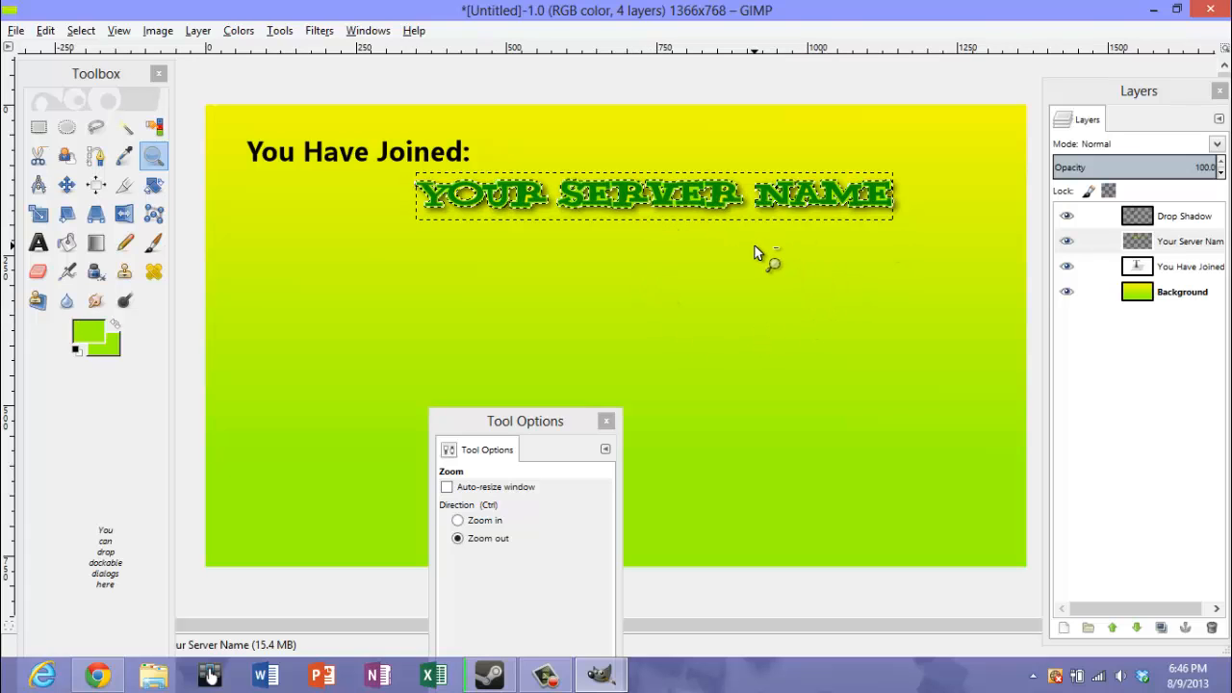
Bucket-fill the unfilled yellow gaps inside the last R of "Server" with light green
{"action": "left_click", "coordinate": [66, 246]}
{"action": "left_click", "coordinate": [127, 157]}
{"action": "left_click", "coordinate": [154, 158]}
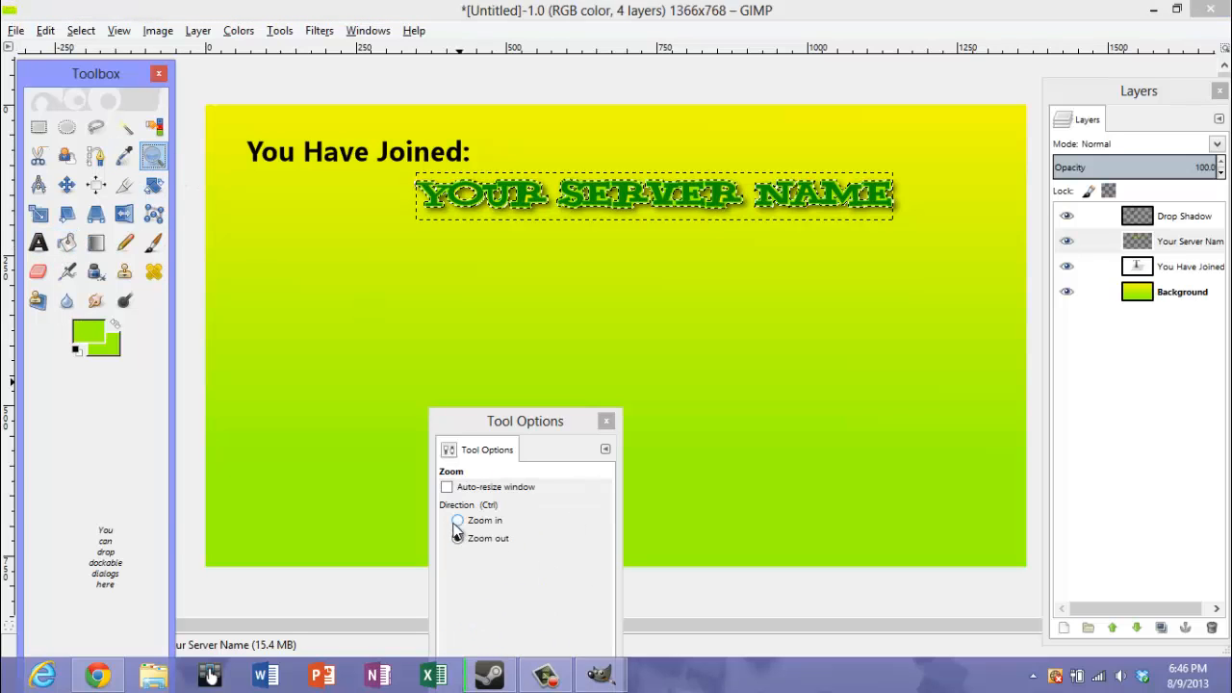
{"action": "left_click", "coordinate": [731, 204]}
{"action": "left_click", "coordinate": [729, 203]}
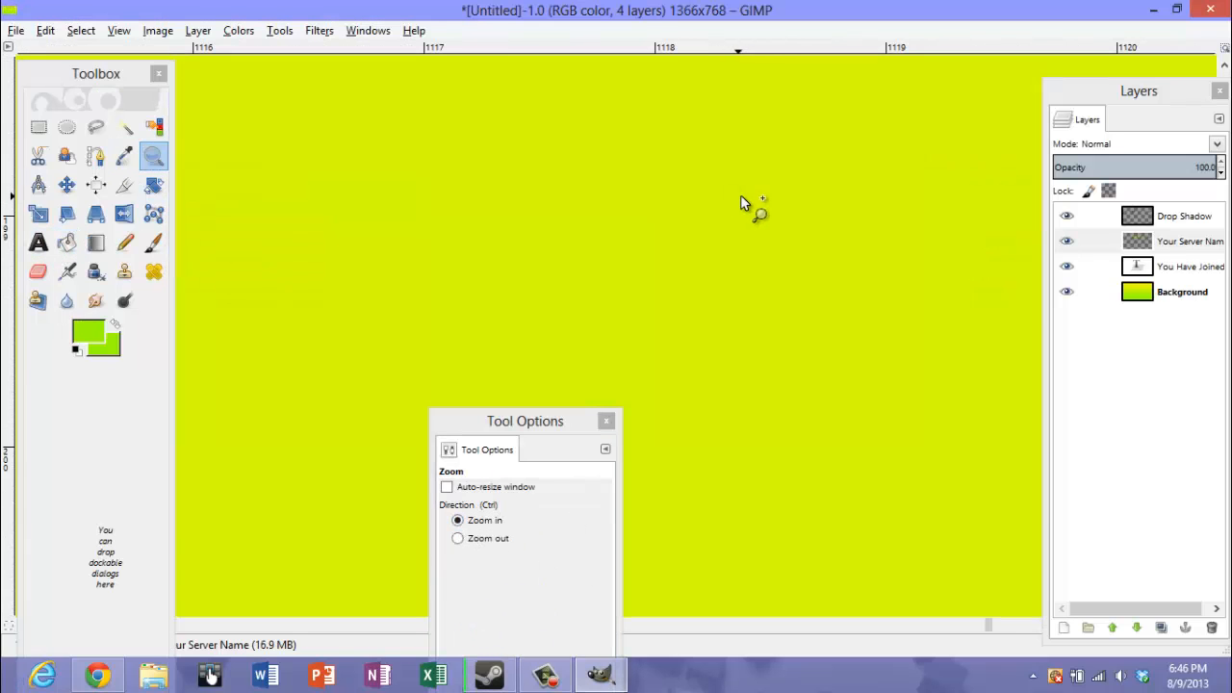
{"action": "left_click", "coordinate": [458, 538]}
{"action": "left_click", "coordinate": [658, 268]}
{"action": "left_click", "coordinate": [658, 267]}
{"action": "left_click", "coordinate": [661, 273]}
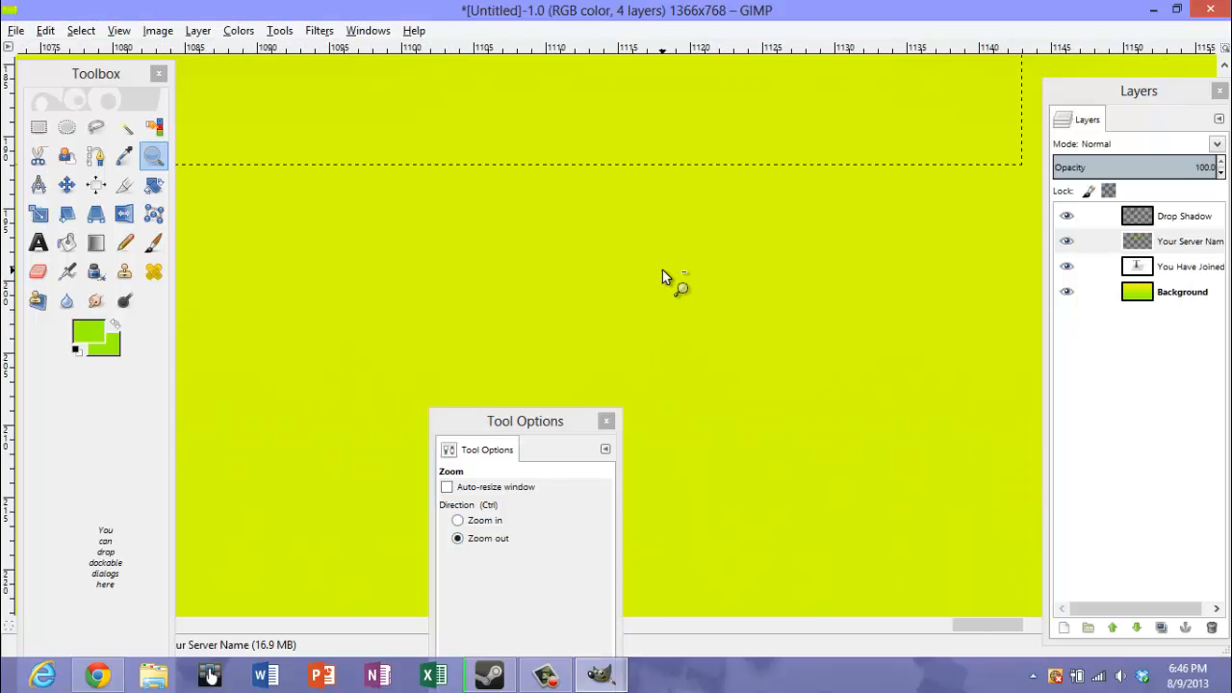
{"action": "left_click", "coordinate": [661, 271]}
{"action": "left_click", "coordinate": [661, 268]}
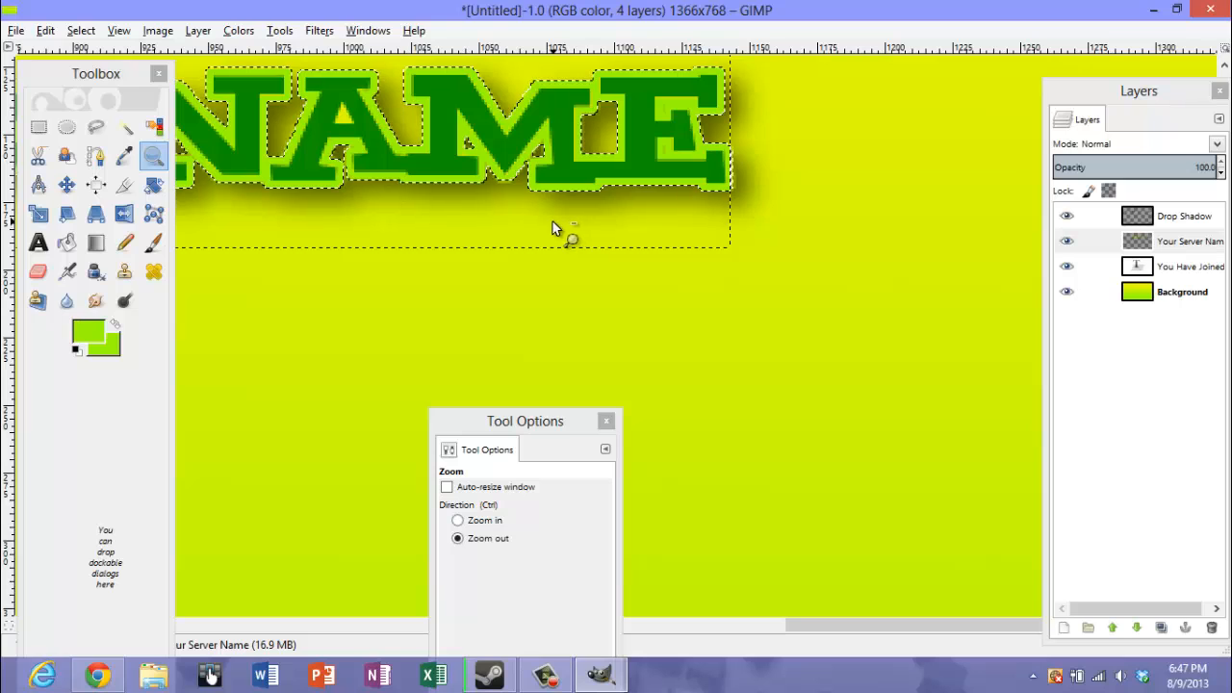
{"action": "left_click", "coordinate": [67, 245]}
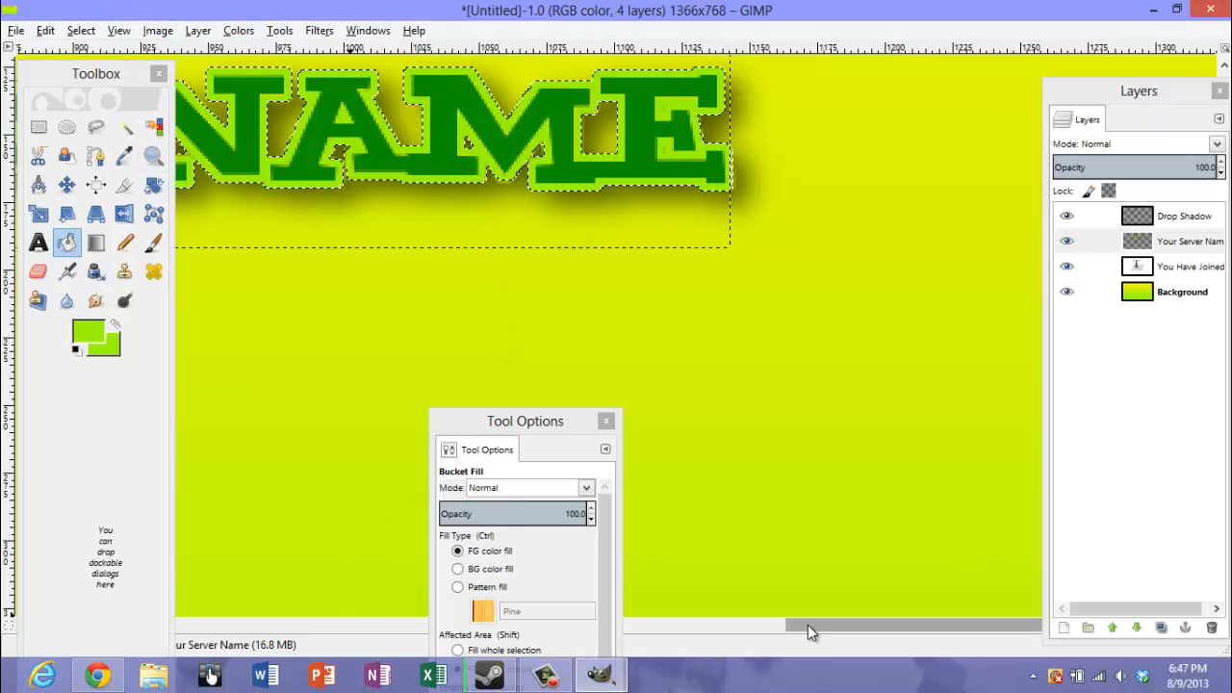
{"action": "left_click_drag", "start_coordinate": [808, 624], "coordinate": [686, 616]}
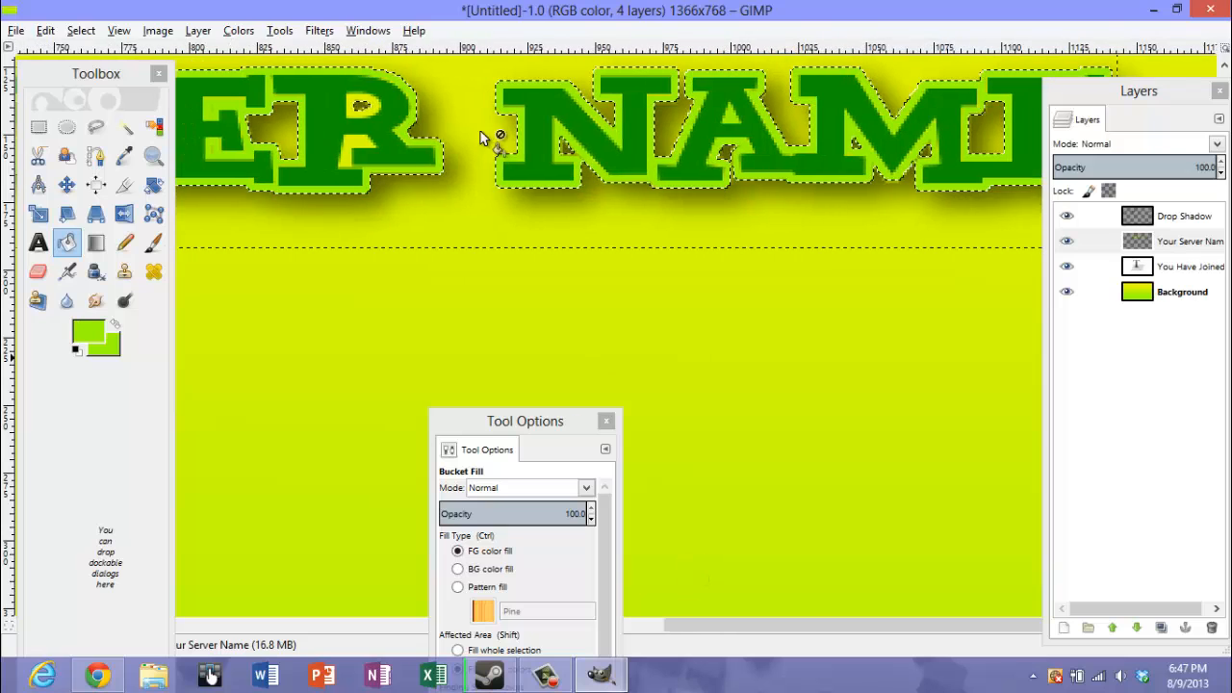
{"action": "left_click", "coordinate": [352, 146]}
Bucket-fill the unfilled yellow gaps inside the O and R of "Your" with light green
{"action": "left_click_drag", "start_coordinate": [694, 625], "coordinate": [262, 625]}
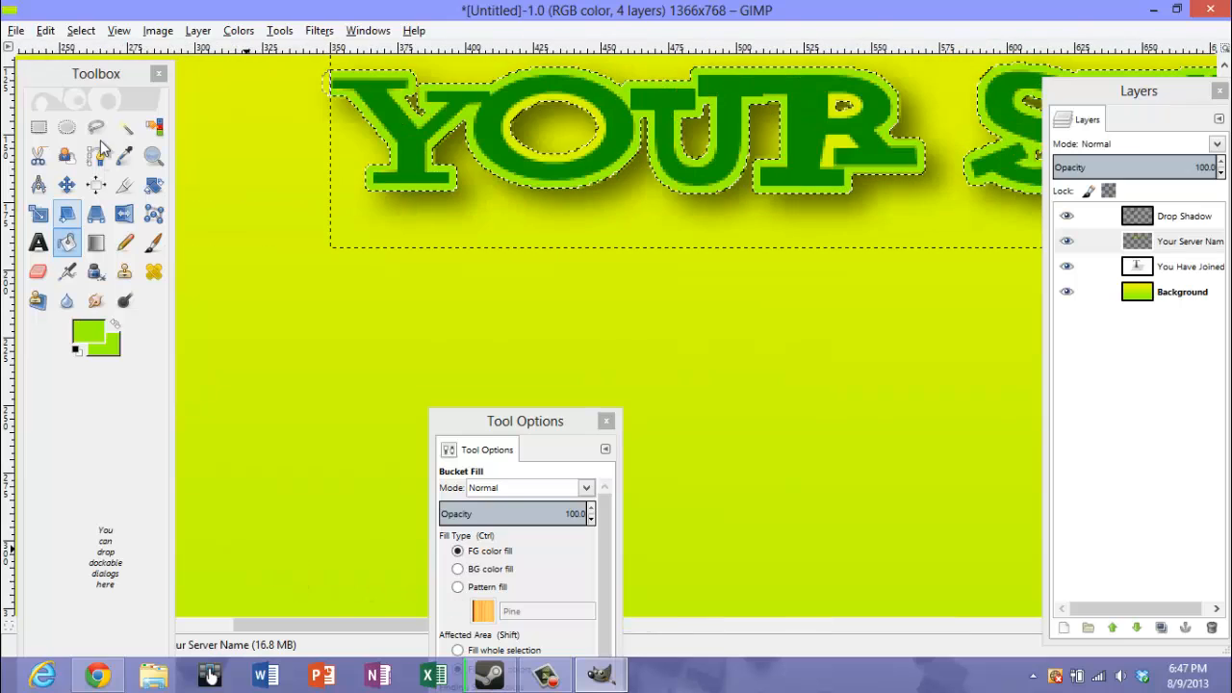
{"action": "left_click", "coordinate": [153, 156]}
{"action": "left_click", "coordinate": [481, 520]}
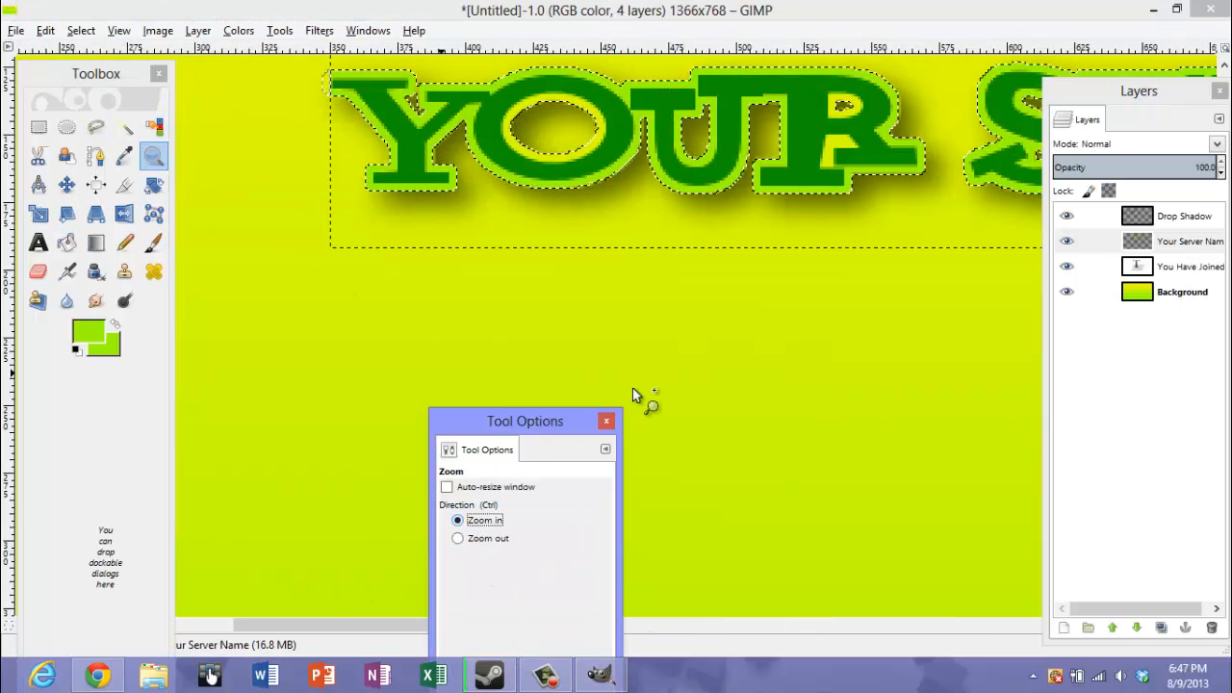
{"action": "left_click", "coordinate": [484, 539]}
{"action": "left_click", "coordinate": [718, 340]}
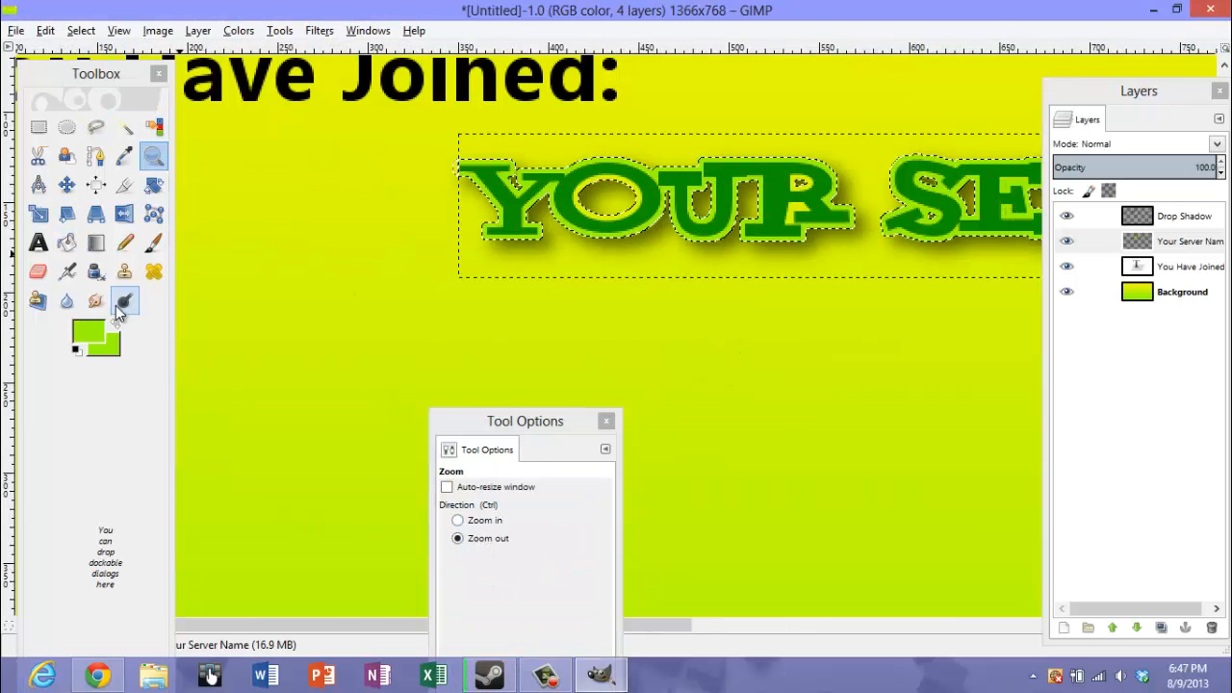
{"action": "left_click", "coordinate": [67, 243]}
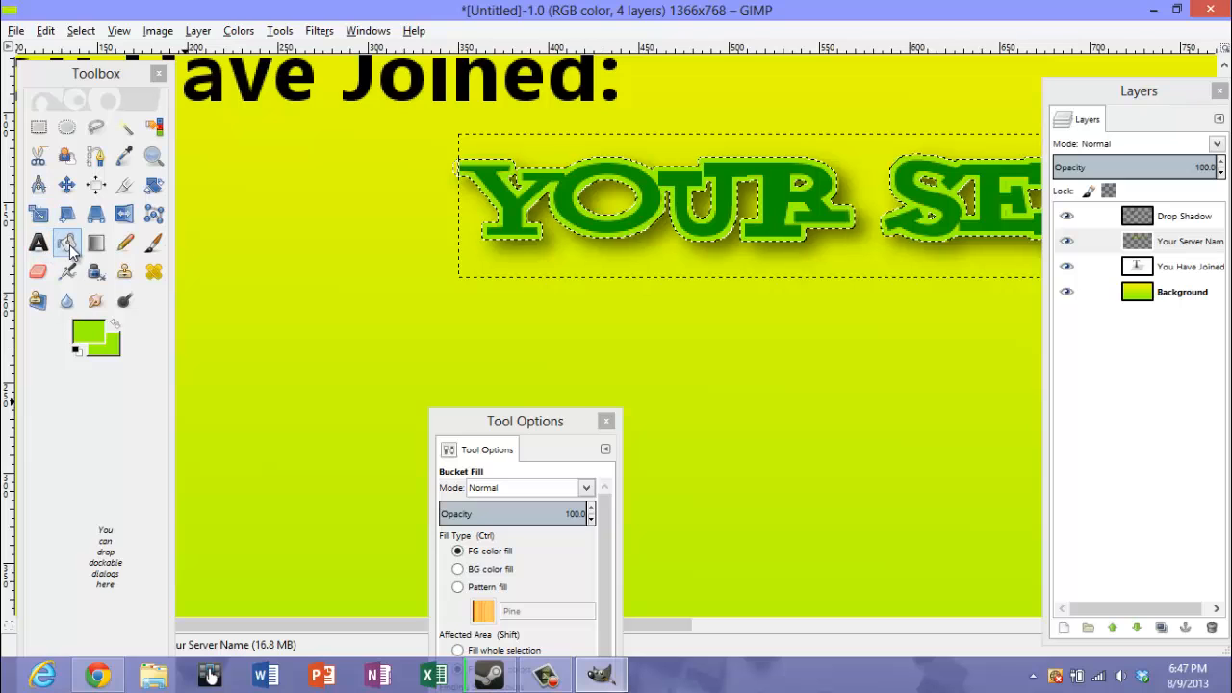
{"action": "left_click", "coordinate": [154, 155]}
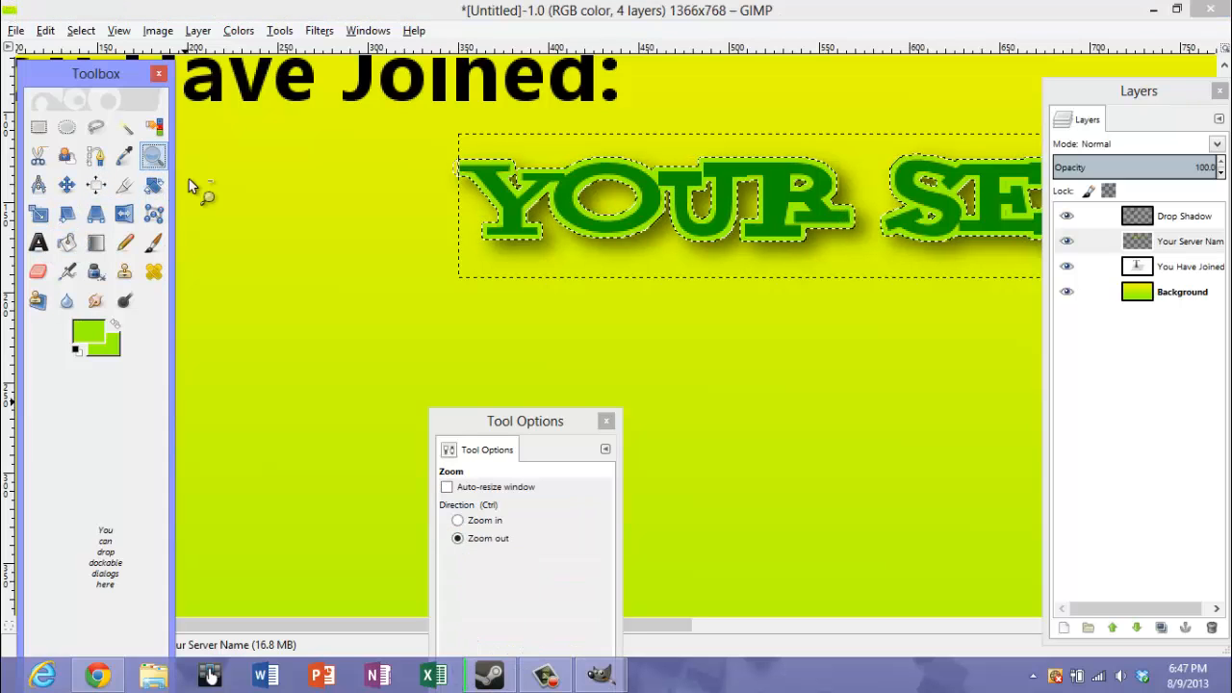
Bucket-fill the unfilled yellow gap inside the first R of "Server" with light green
{"action": "left_click", "coordinate": [718, 345]}
{"action": "left_click", "coordinate": [712, 368]}
{"action": "left_click", "coordinate": [701, 403]}
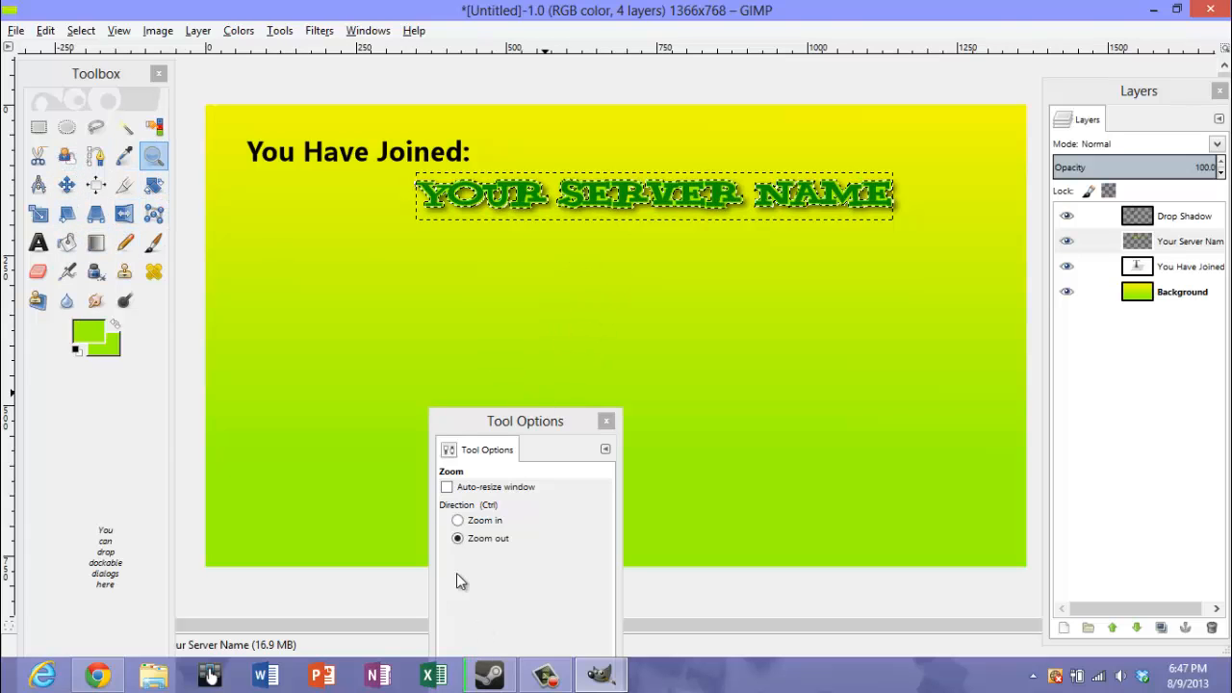
{"action": "left_click", "coordinate": [469, 523]}
{"action": "left_click", "coordinate": [737, 228]}
{"action": "left_click", "coordinate": [550, 208]}
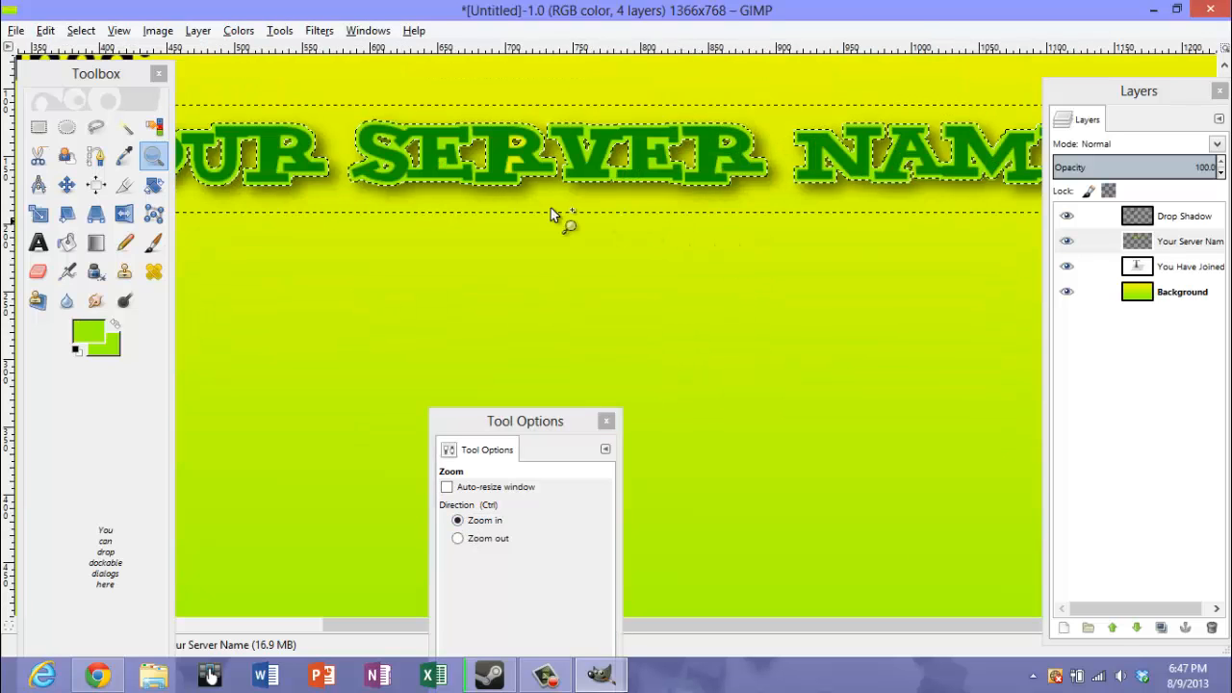
{"action": "left_click", "coordinate": [66, 243]}
{"action": "left_click", "coordinate": [516, 170]}
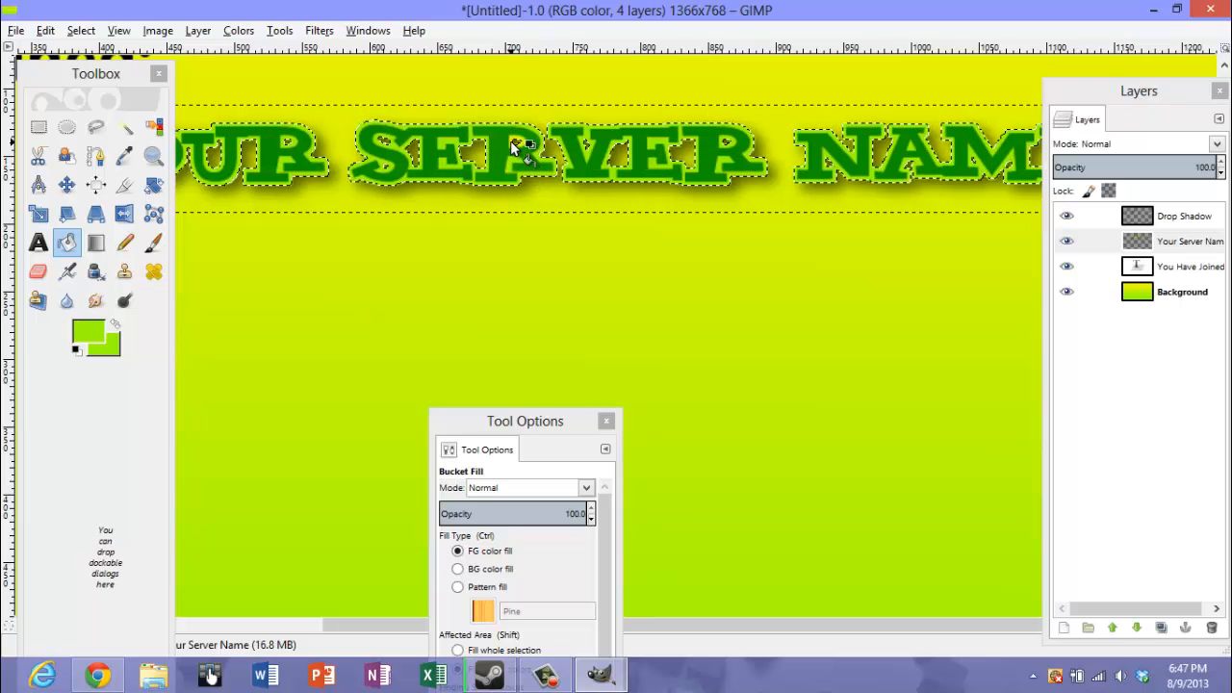
Inspect the "Your Server Name" title for remaining unfilled gaps, and view the whole image
{"action": "left_click_drag", "start_coordinate": [727, 628], "coordinate": [633, 607]}
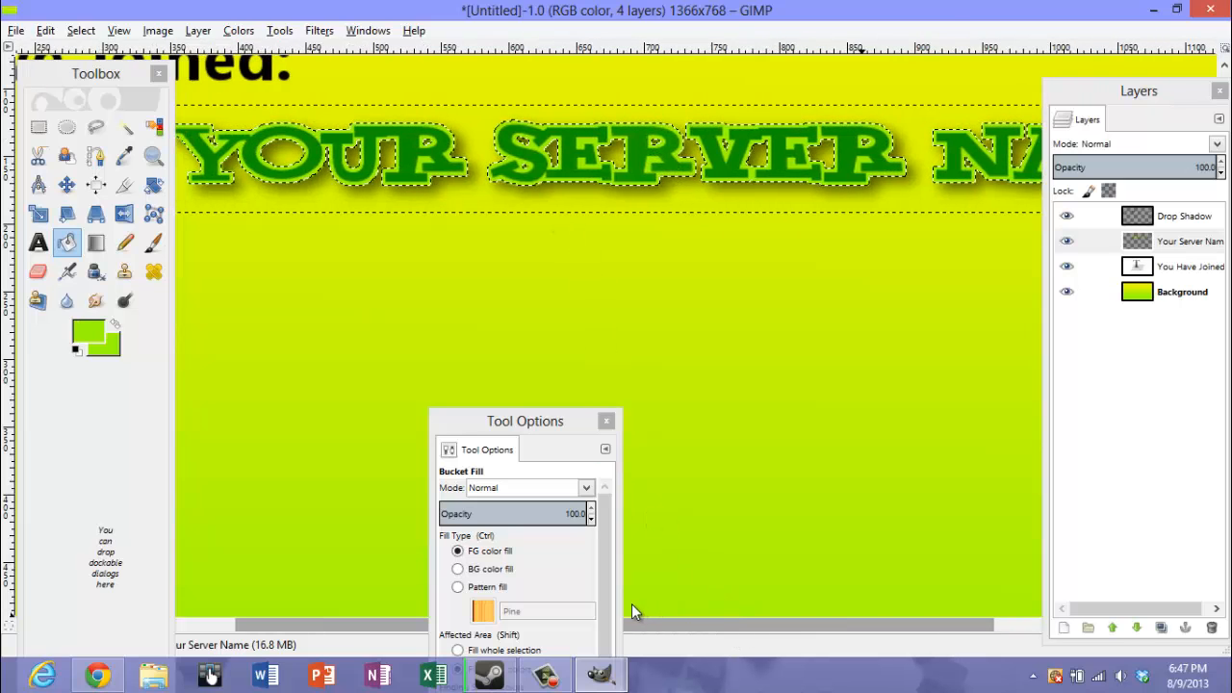
{"action": "left_click_drag", "start_coordinate": [720, 628], "coordinate": [706, 598]}
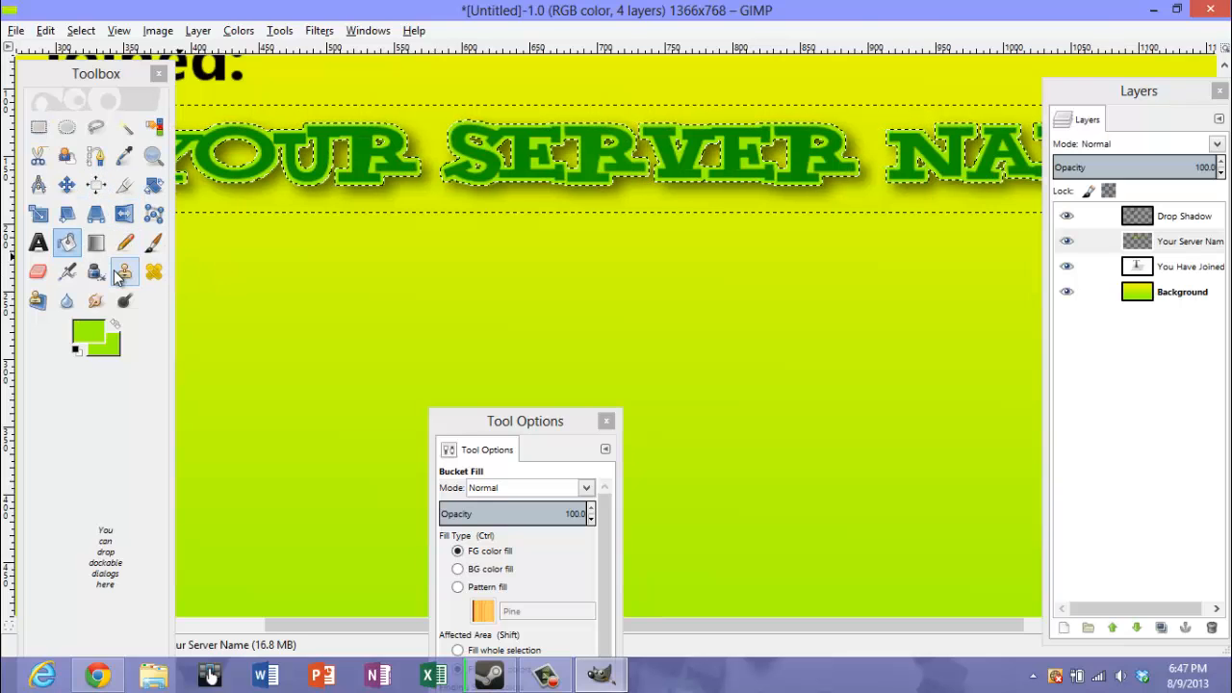
{"action": "left_click", "coordinate": [153, 156]}
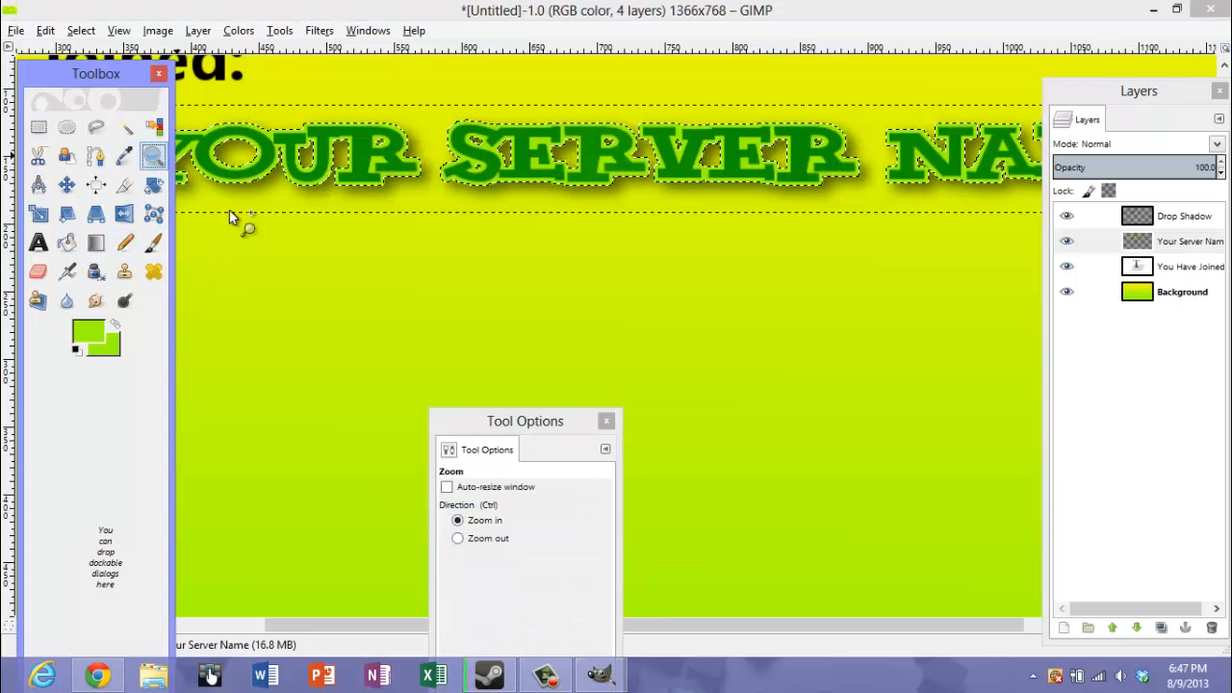
{"action": "left_click", "coordinate": [486, 518]}
{"action": "left_click", "coordinate": [565, 350]}
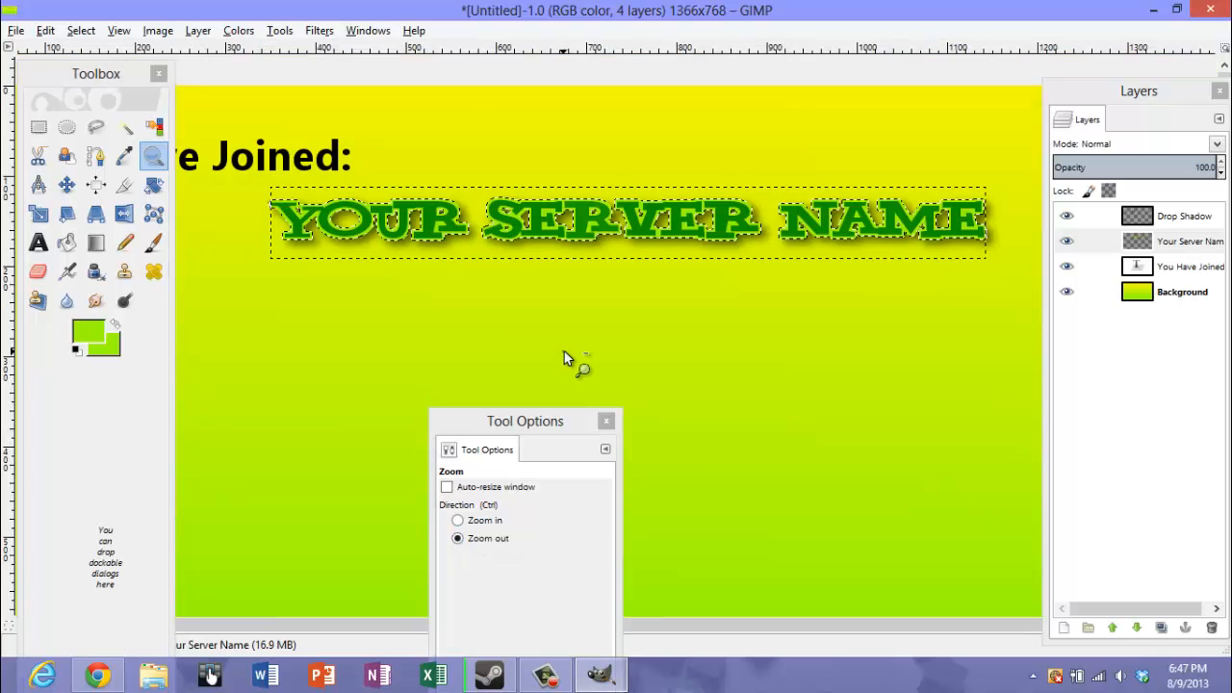
{"action": "left_click", "coordinate": [565, 350]}
{"action": "left_click", "coordinate": [474, 521]}
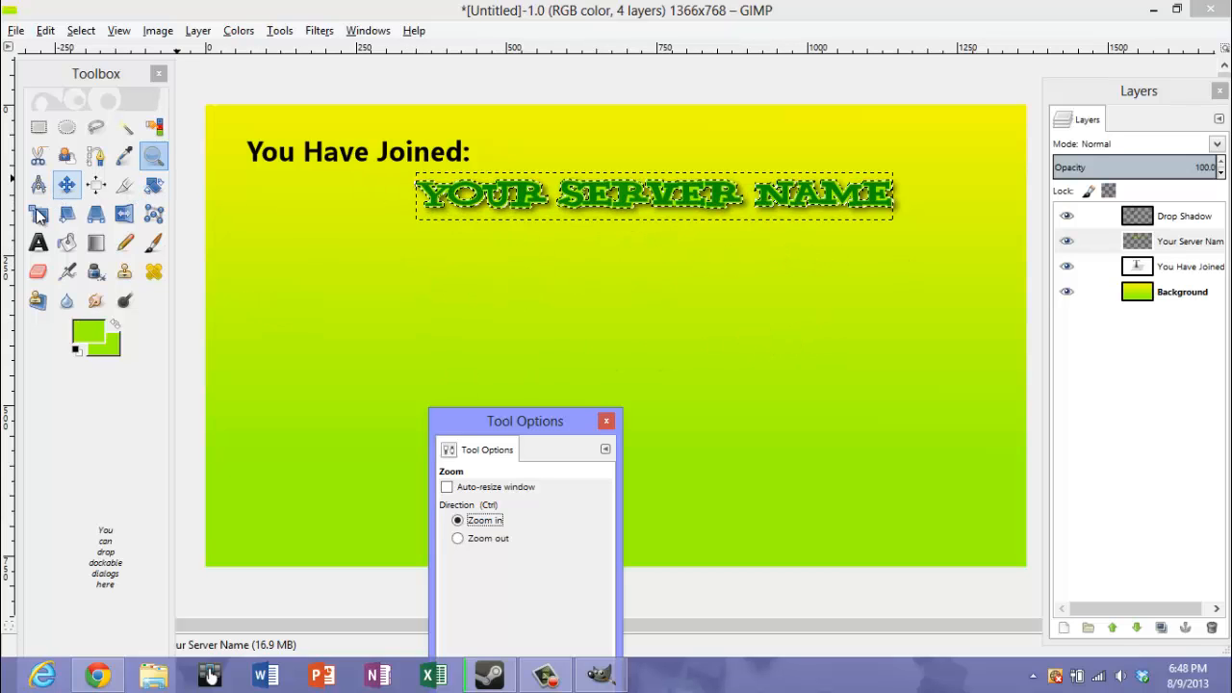
{"action": "left_click", "coordinate": [38, 243]}
{"action": "left_click", "coordinate": [323, 310]}
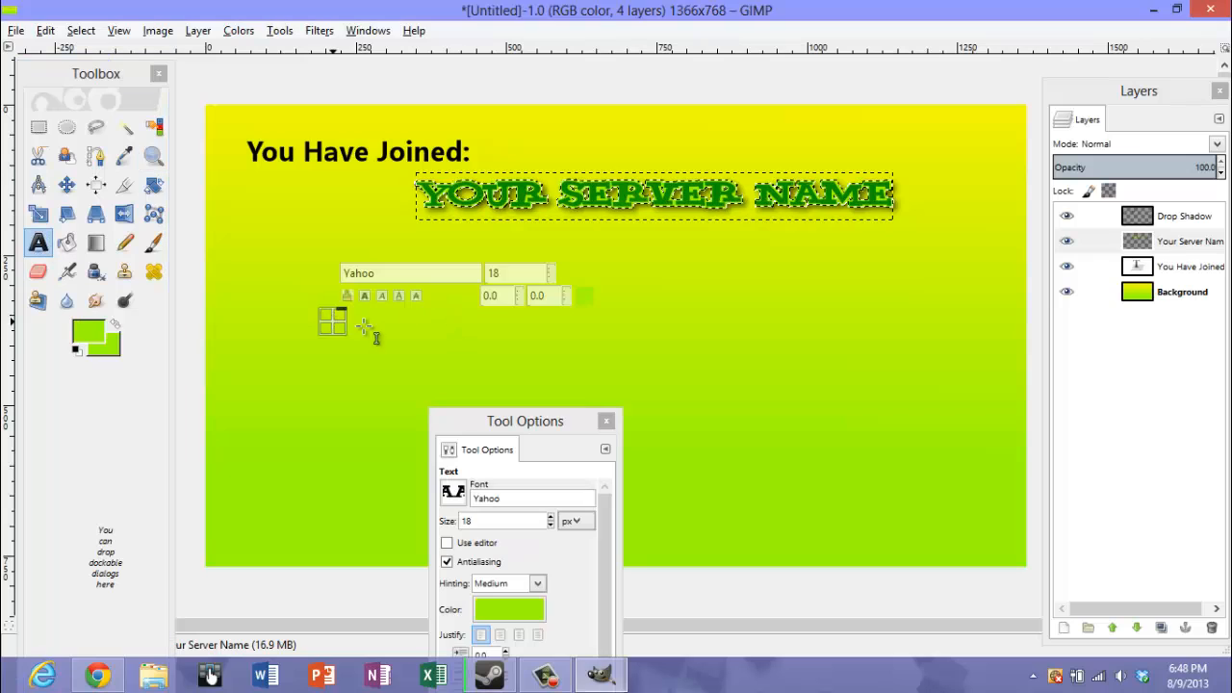
{"action": "left_click_drag", "start_coordinate": [260, 250], "coordinate": [286, 278]}
{"action": "left_click", "coordinate": [281, 284]}
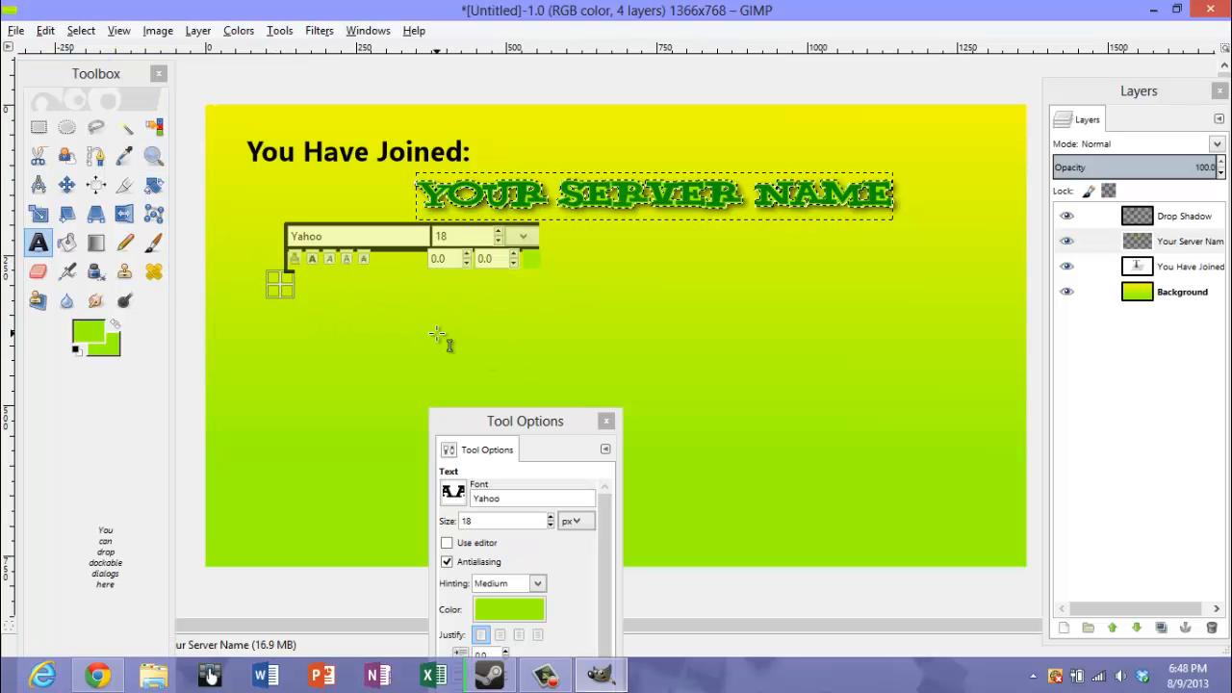
{"action": "left_click", "coordinate": [306, 345]}
{"action": "left_click", "coordinate": [264, 304]}
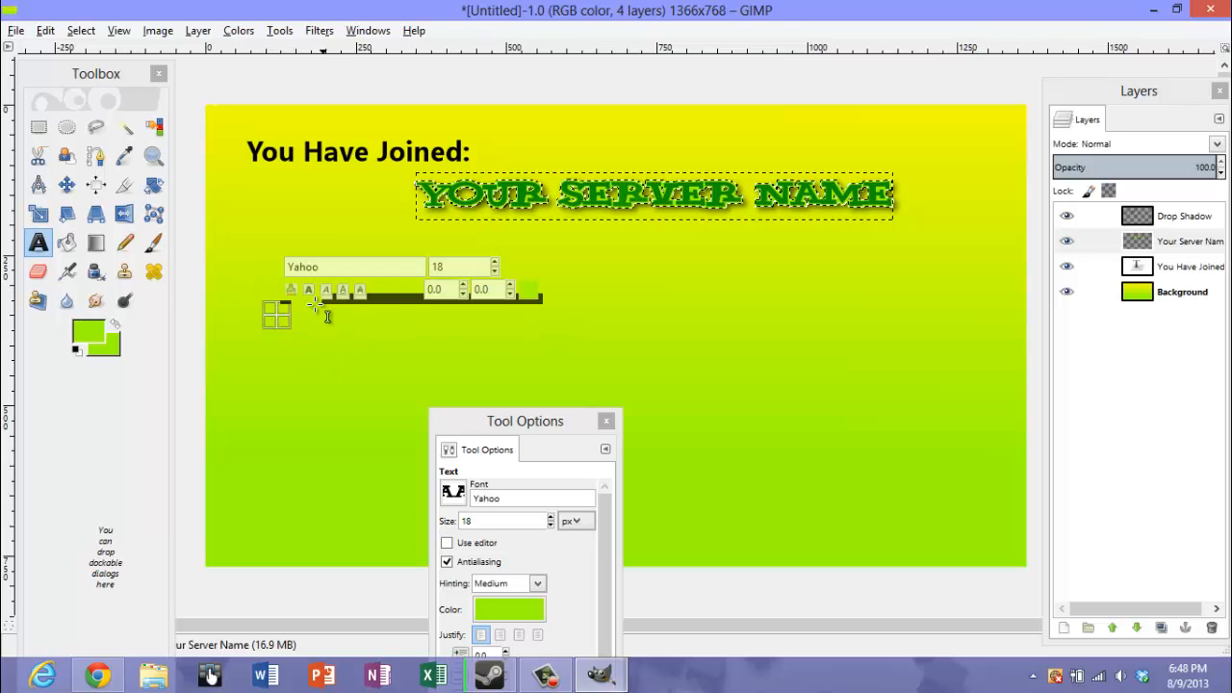
{"action": "left_click", "coordinate": [275, 282]}
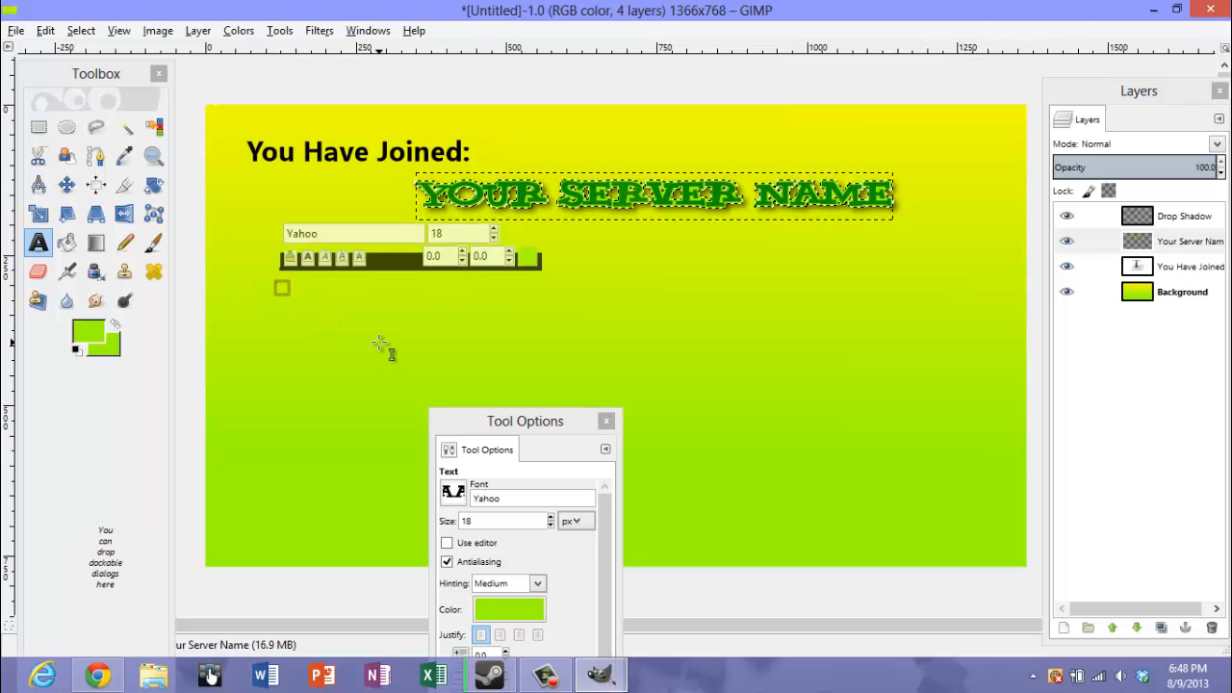
{"action": "type", "text": "Du"}
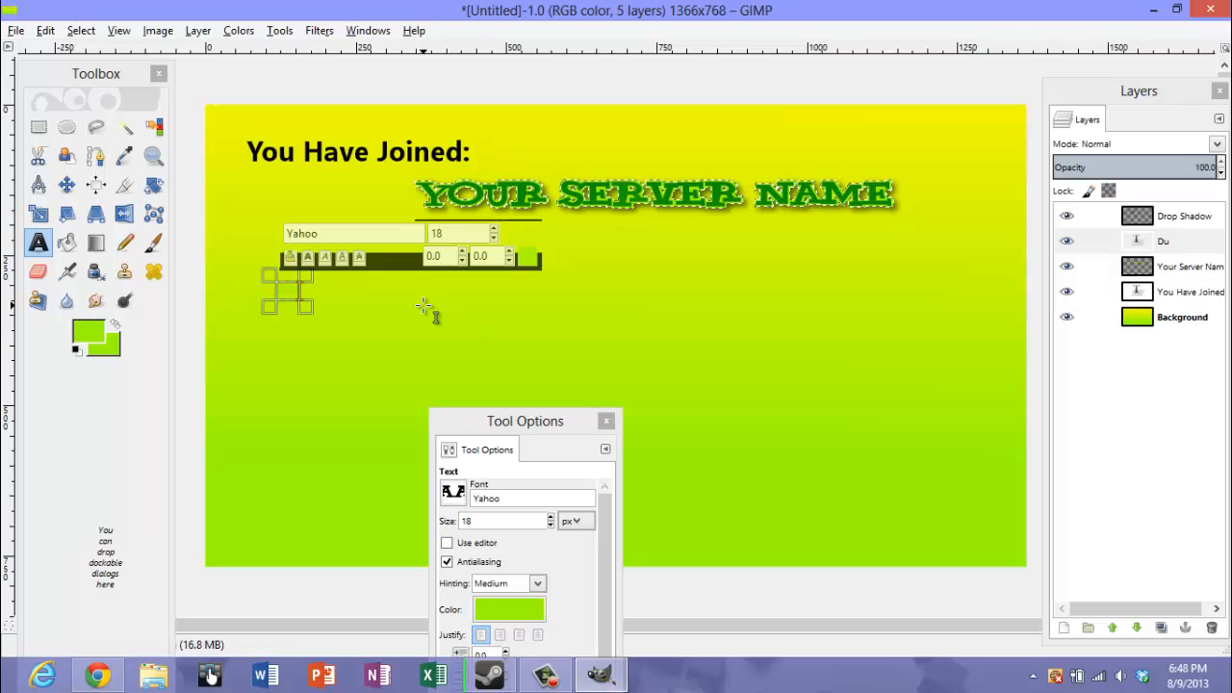
{"action": "key", "text": "BackSpace"}
{"action": "key", "text": "BackSpace"}
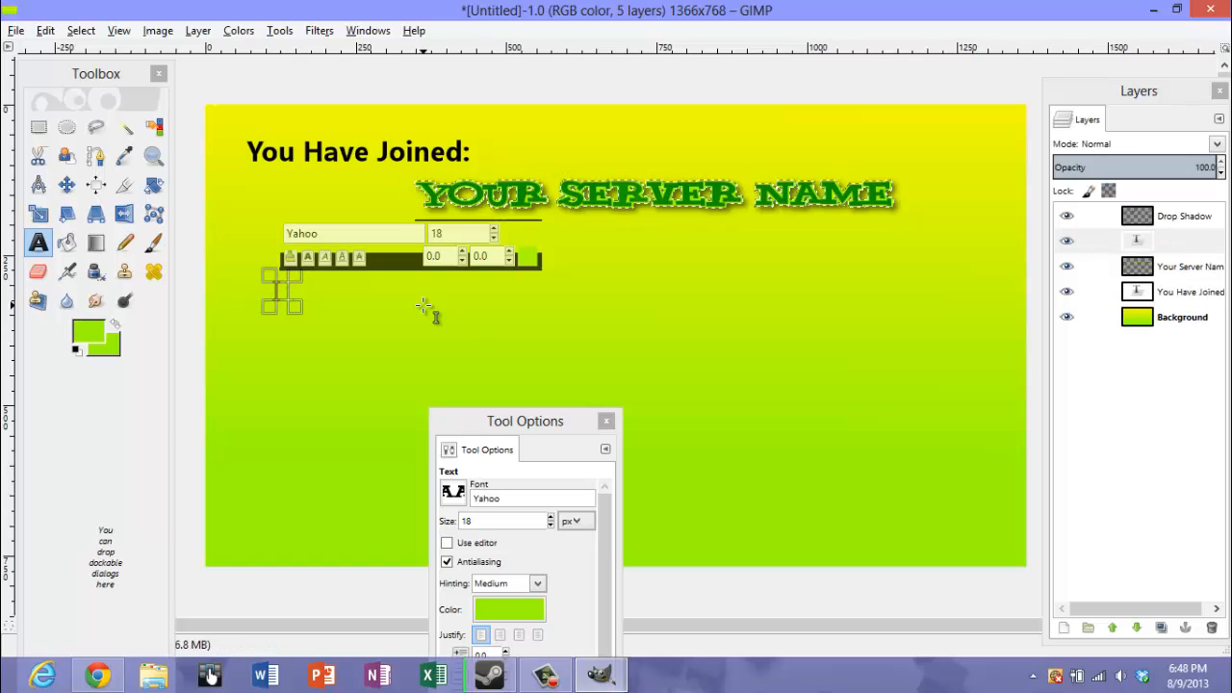
Set the font of the new text to Xpress Heavy SF Bold
{"action": "left_click", "coordinate": [455, 502]}
{"action": "scroll", "coordinate": [491, 337], "scroll_direction": "up", "scroll_amount": 5}
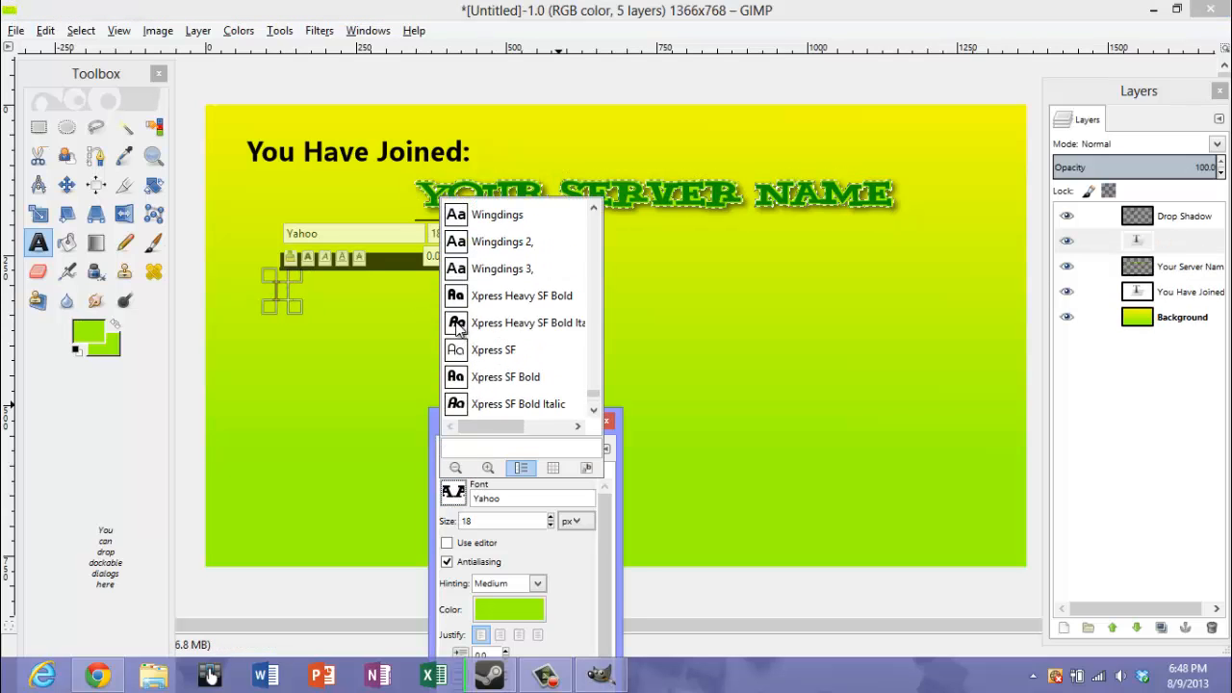
{"action": "left_click", "coordinate": [457, 298]}
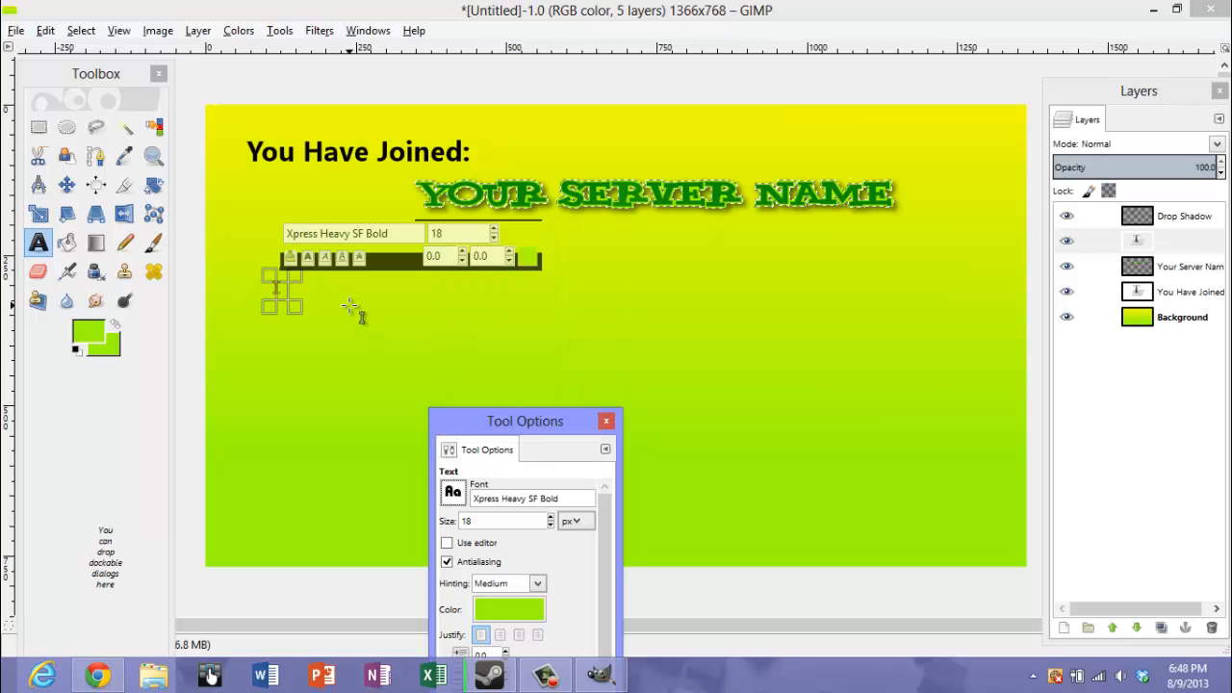
Delete the empty text layer, and undo that deletion
{"action": "key", "text": "shift+d"}
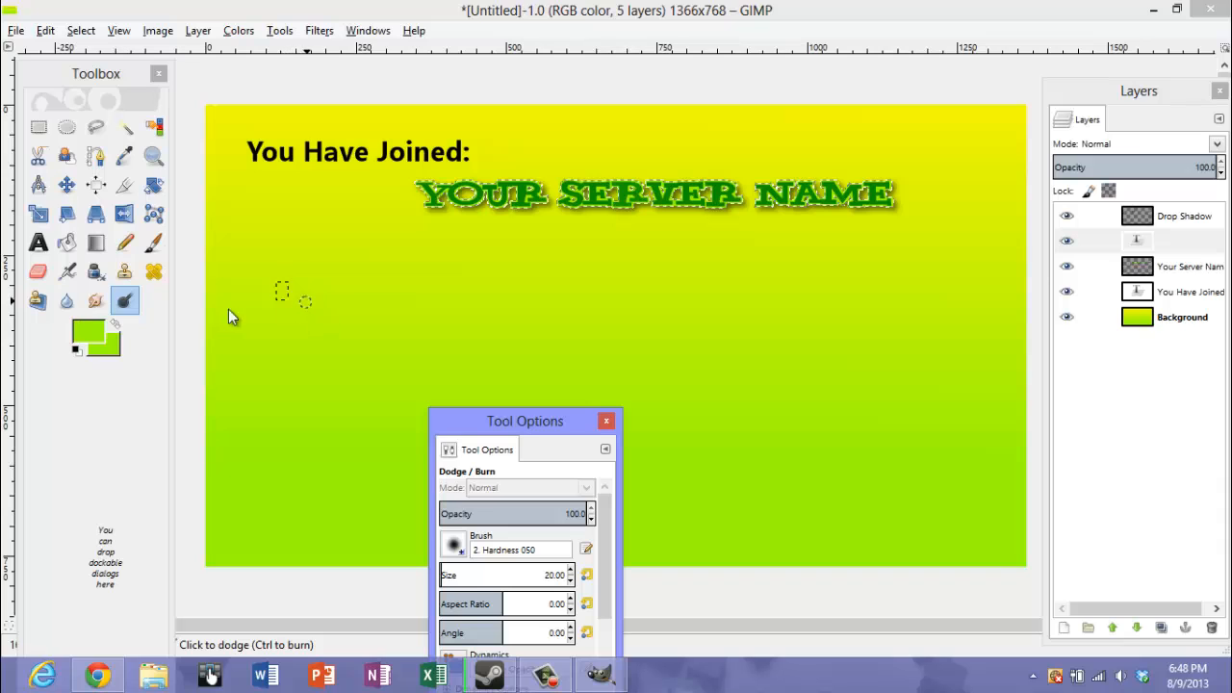
{"action": "left_click", "coordinate": [38, 243]}
{"action": "left_click", "coordinate": [289, 291]}
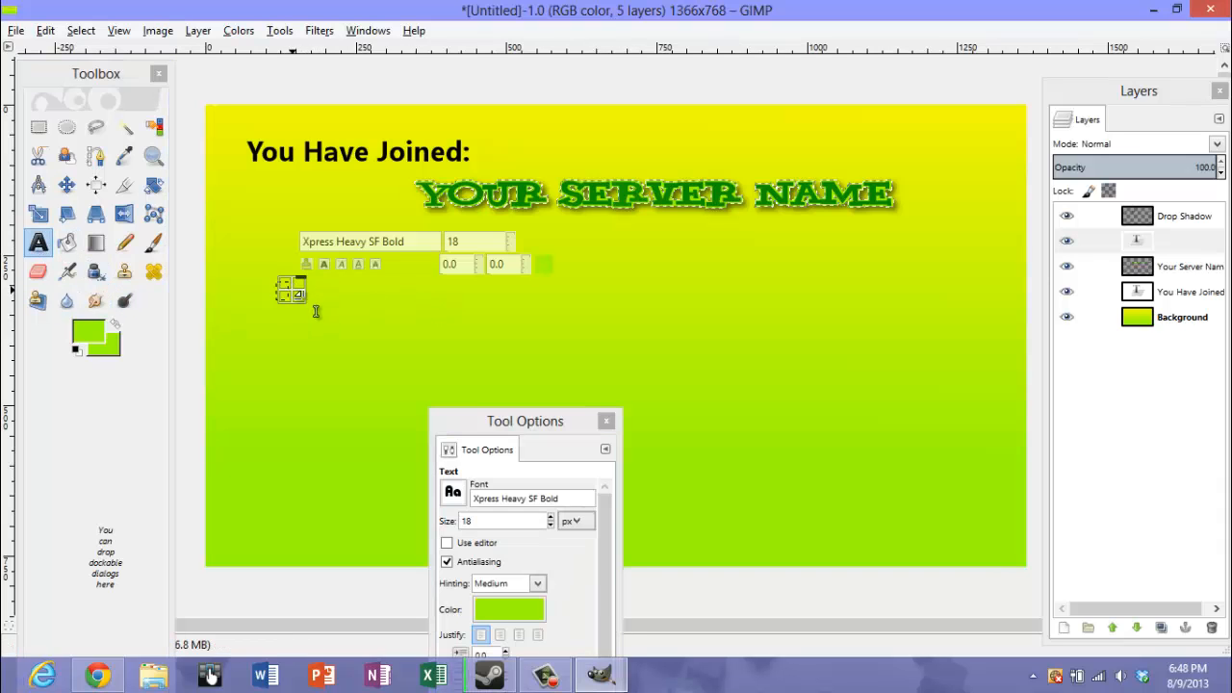
{"action": "right_click", "coordinate": [1147, 252]}
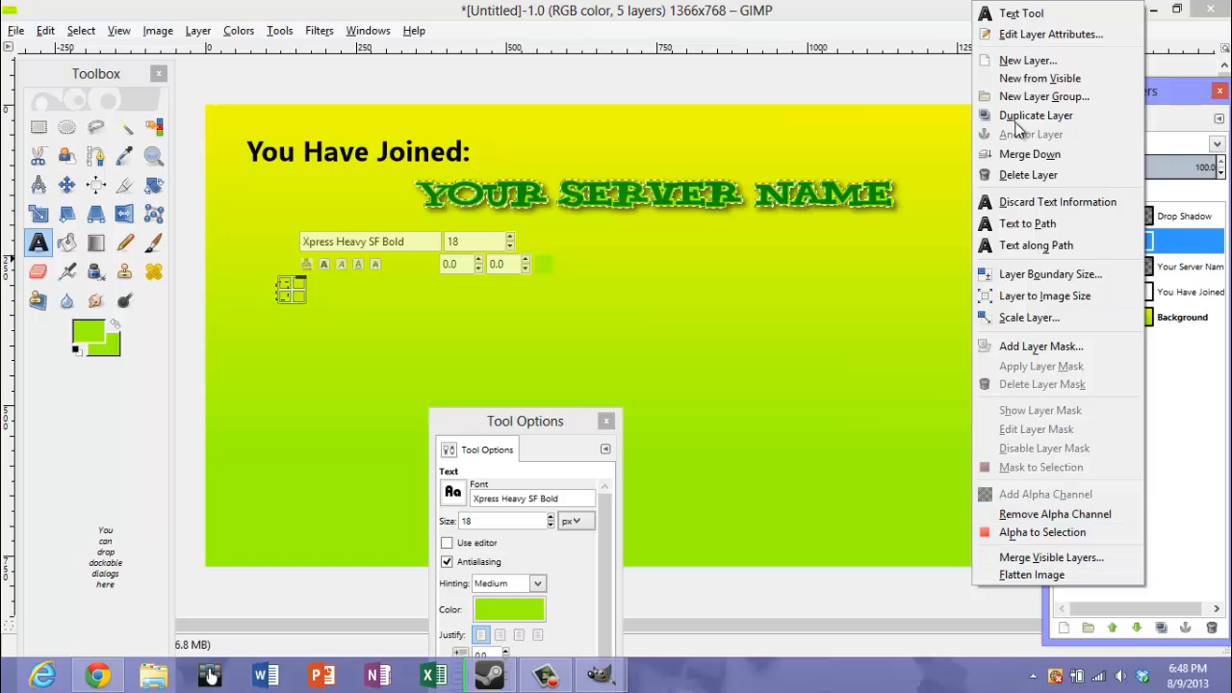
{"action": "left_click", "coordinate": [1035, 175]}
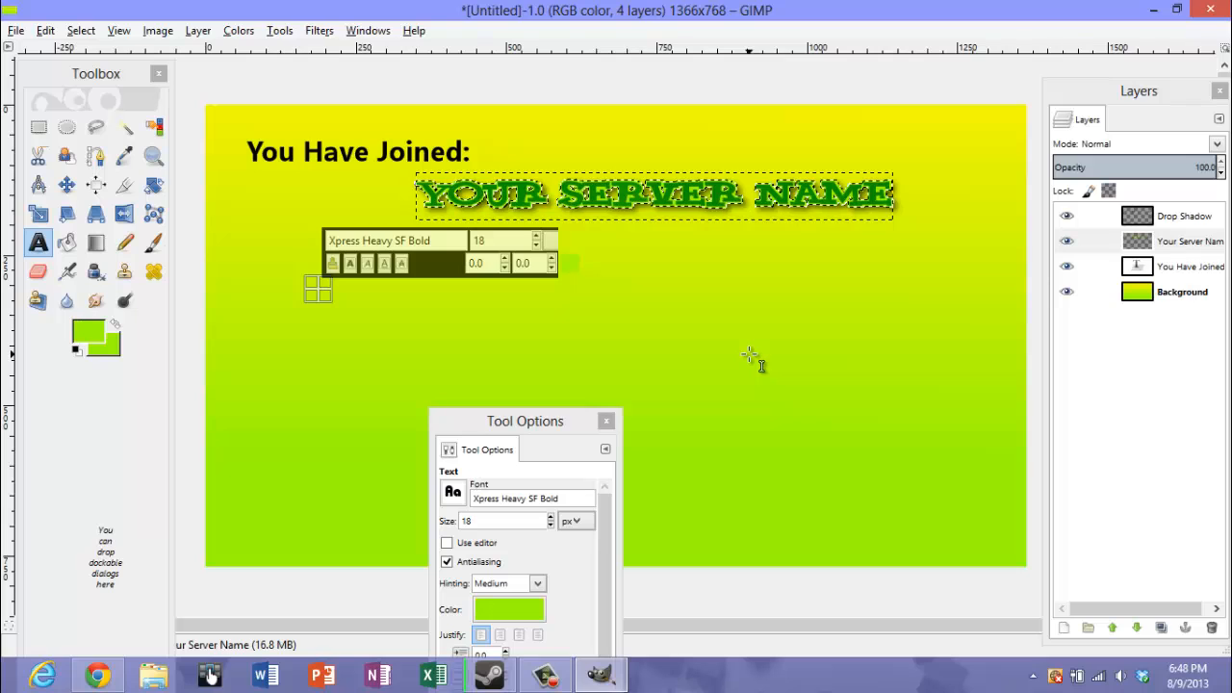
{"action": "key", "text": "ctrl+z"}
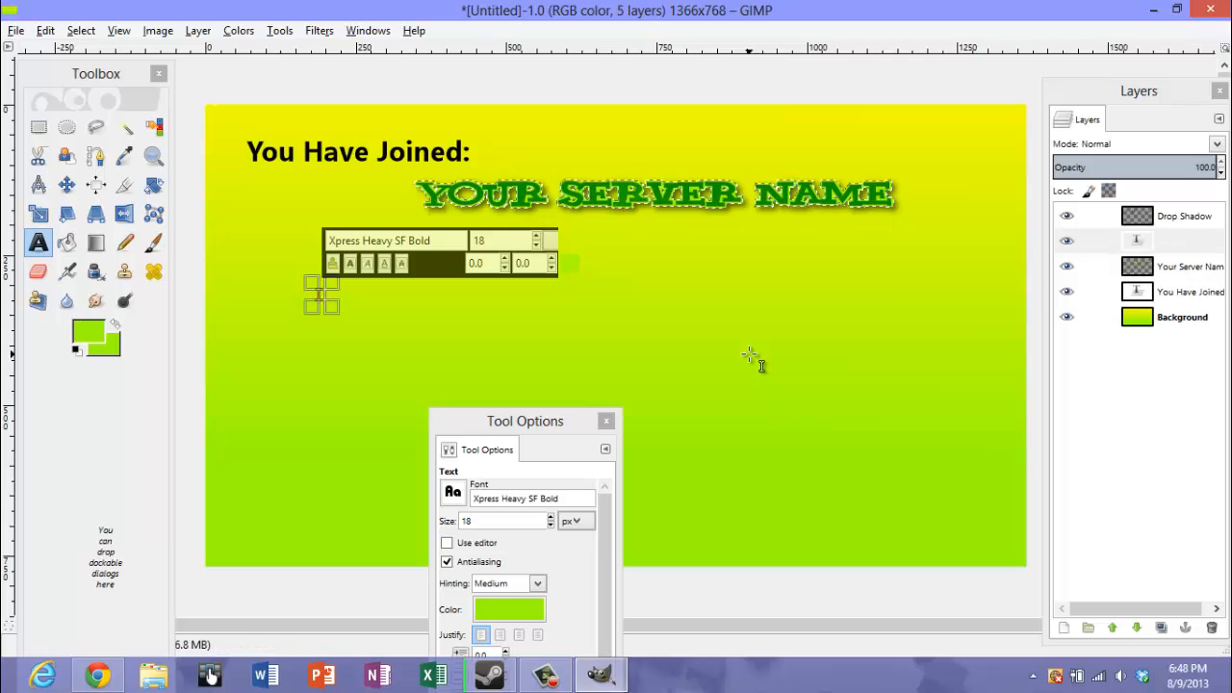
Enter "DUPE SPAWNING" in the empty text box below the headings
{"action": "type", "text": "DU"}
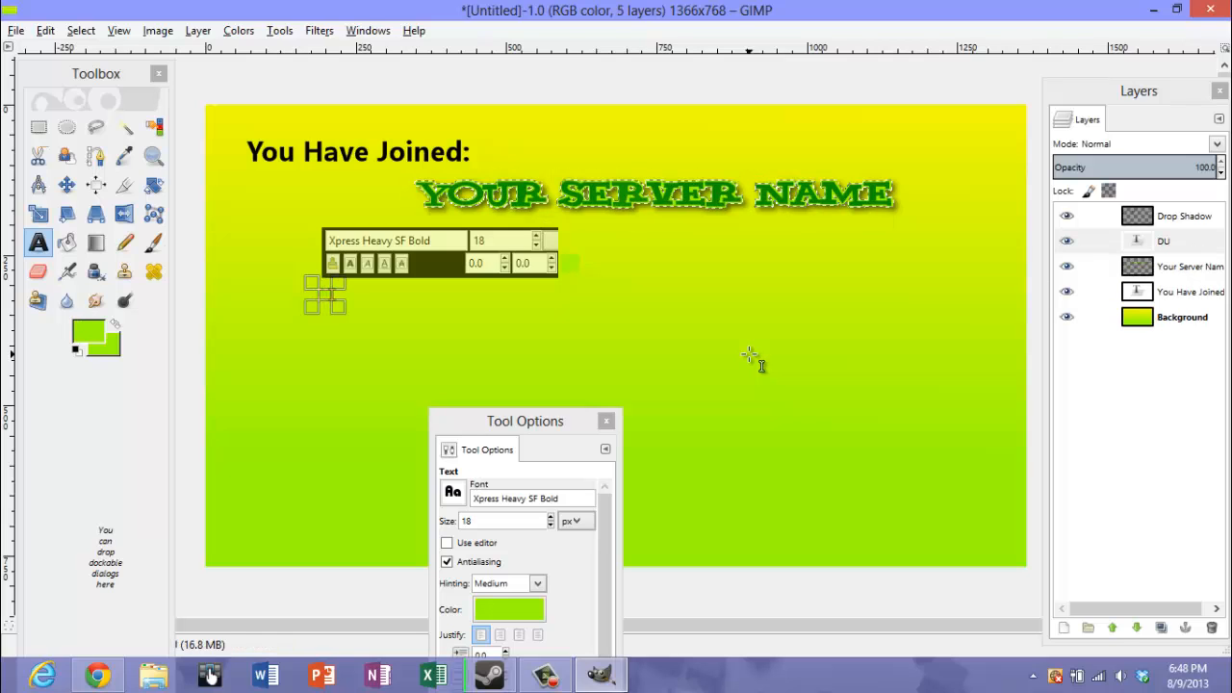
{"action": "type", "text": "PE SPAWNING"}
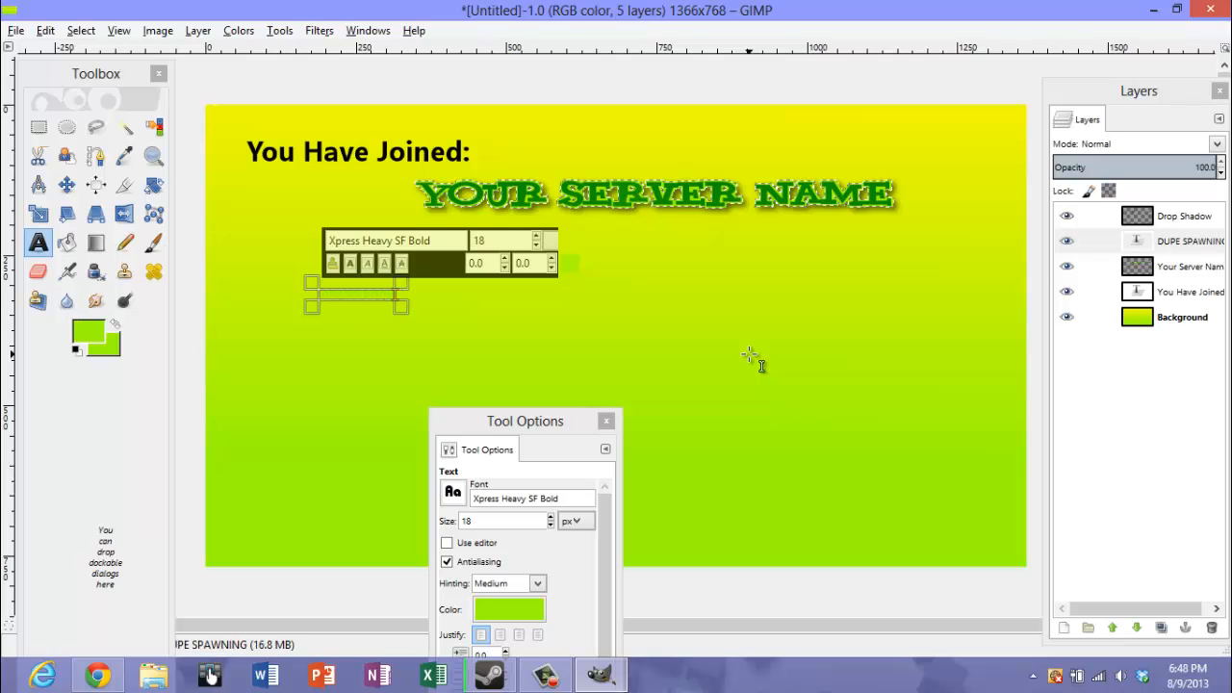
Set the color of the "DUPE SPAWNING" text to black (000000)
{"action": "double_click", "coordinate": [395, 299]}
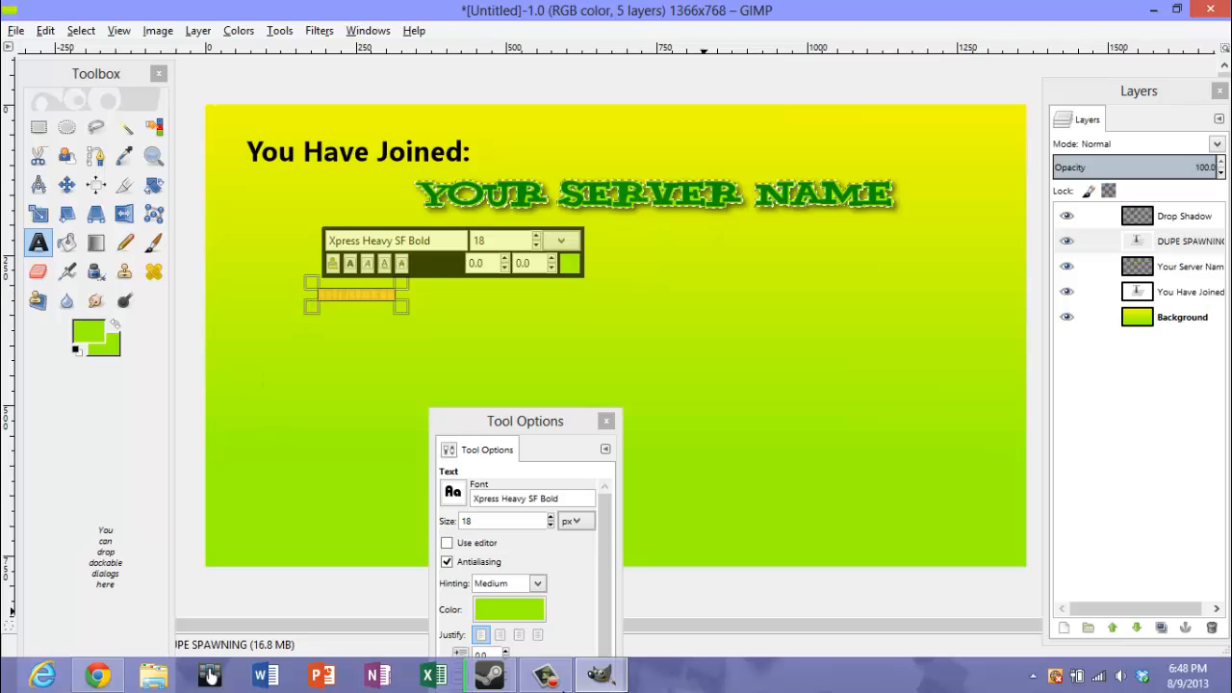
{"action": "left_click", "coordinate": [509, 609]}
{"action": "left_click_drag", "start_coordinate": [259, 235], "coordinate": [85, 322]}
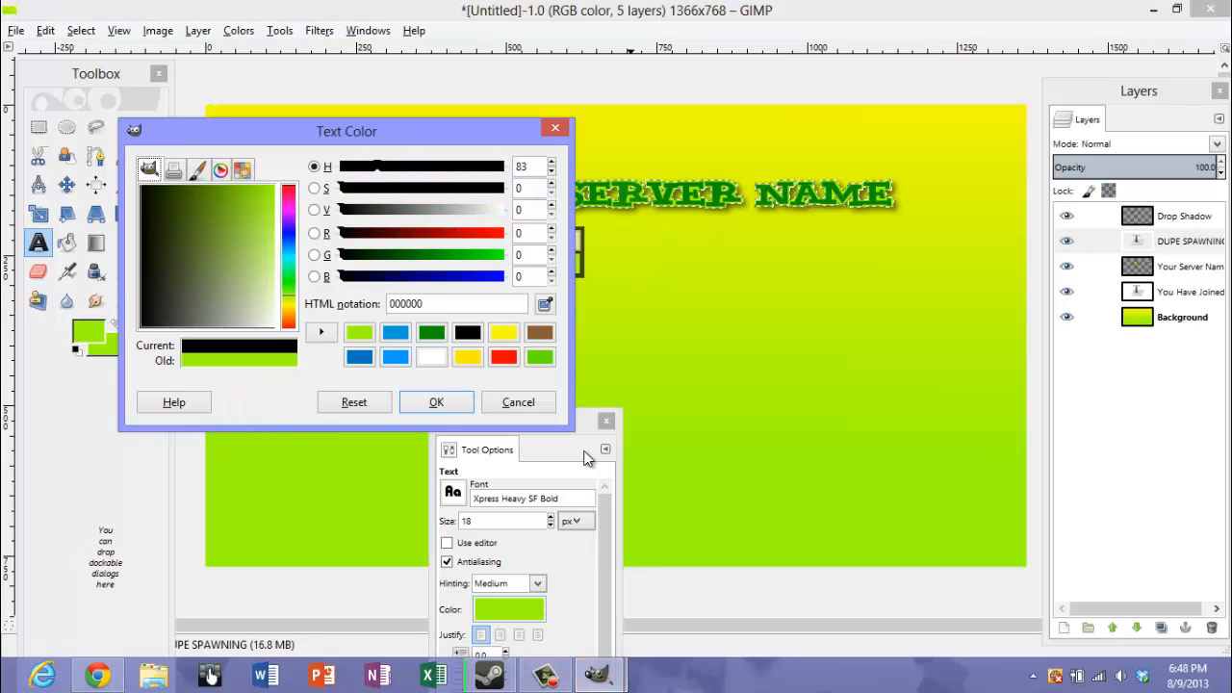
{"action": "left_click", "coordinate": [436, 403]}
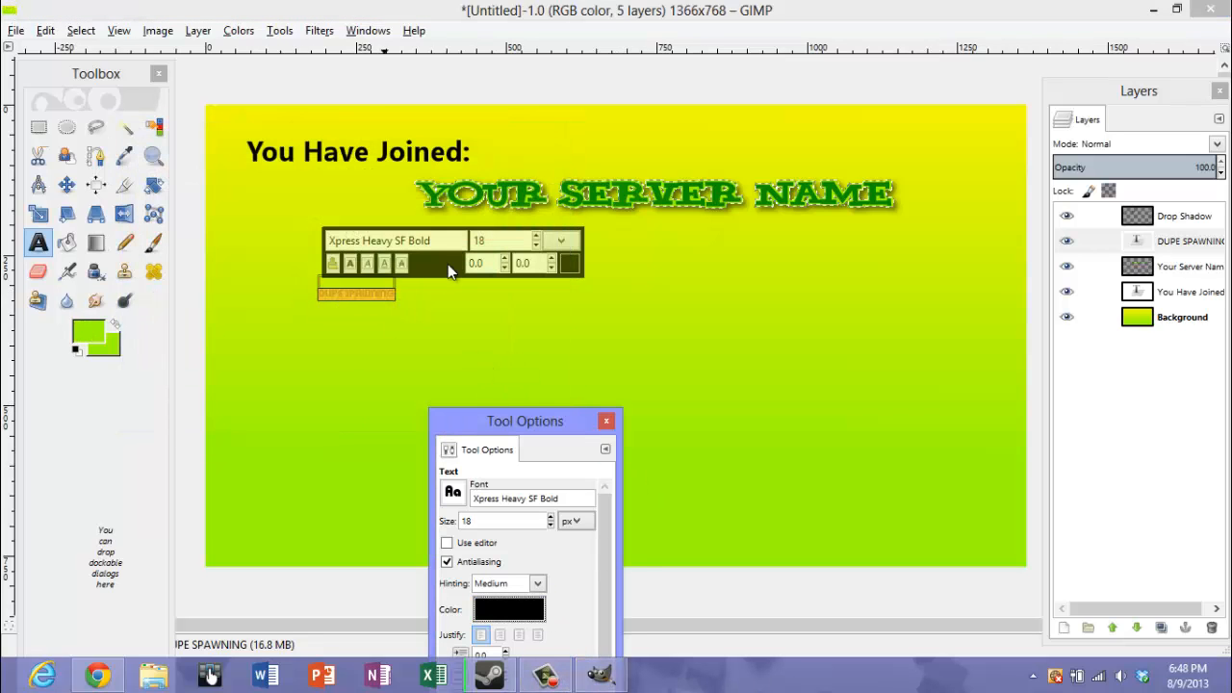
Set the "DUPE SPAWNING" text size to 67 and move it up and to the left, beneath the "You Have Joined:" heading
{"action": "left_click", "coordinate": [535, 238]}
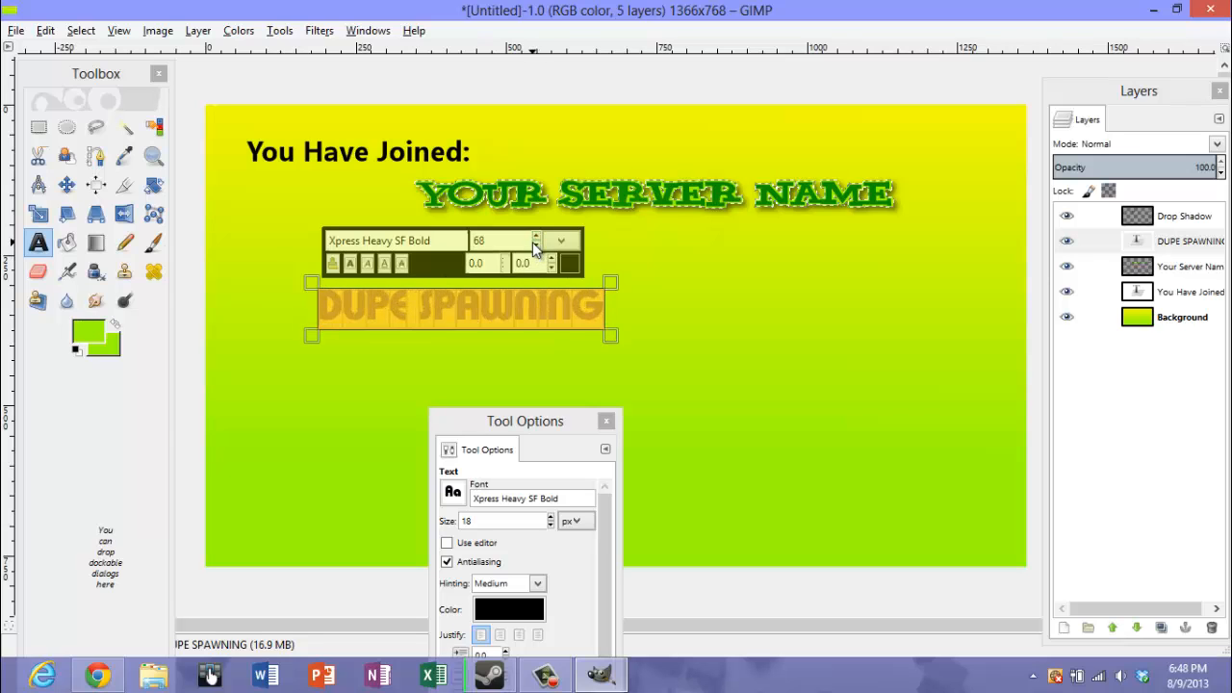
{"action": "left_click", "coordinate": [536, 246]}
{"action": "left_click", "coordinate": [65, 185]}
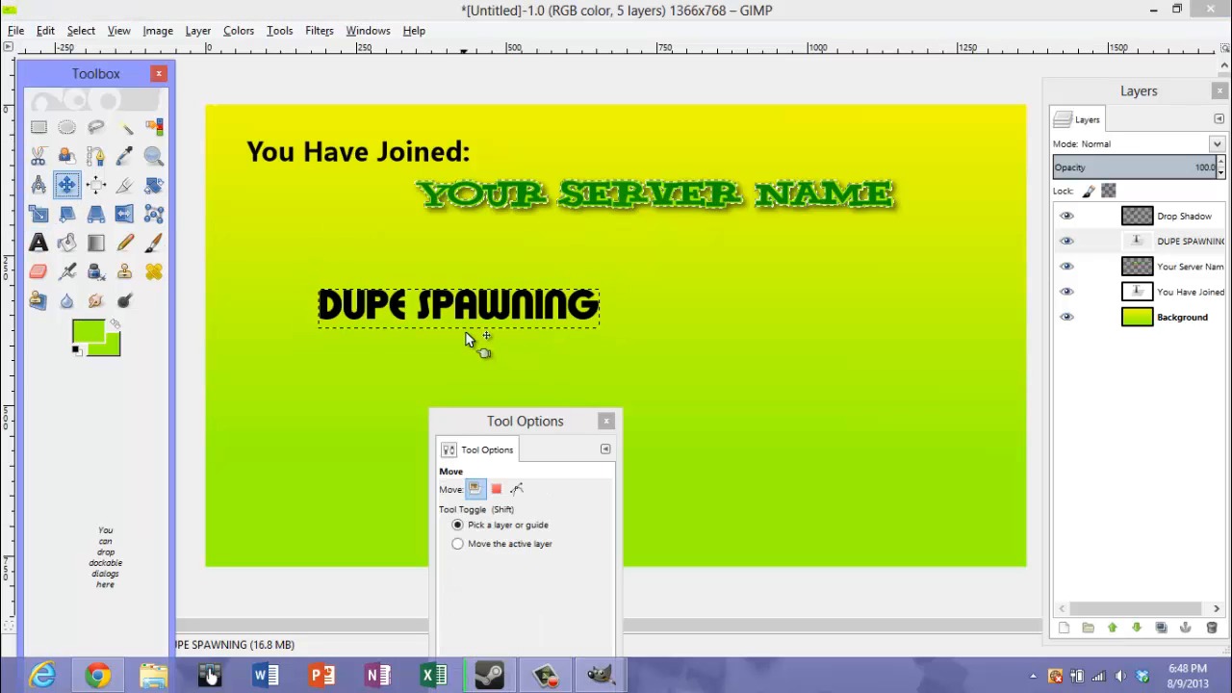
{"action": "left_click_drag", "start_coordinate": [460, 322], "coordinate": [405, 299]}
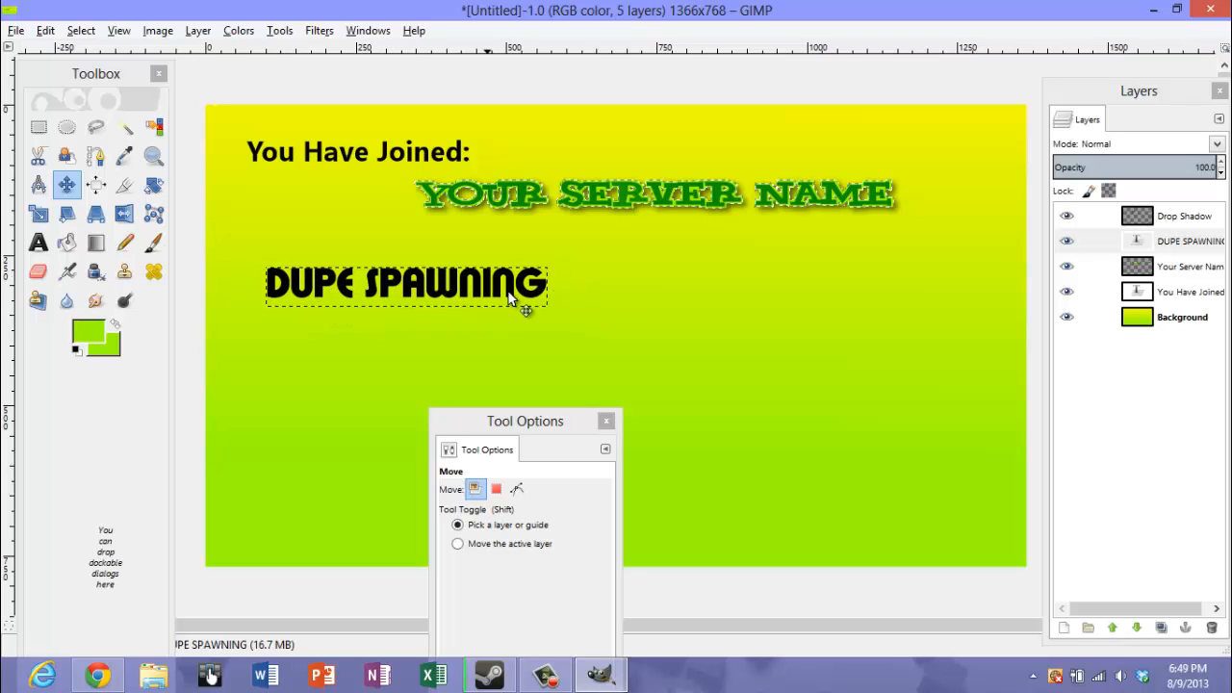
Add the line "FUN ADDONS" below "DUPE SPAWNING" in the same text layer, separated by a blank line
{"action": "key", "text": "t"}
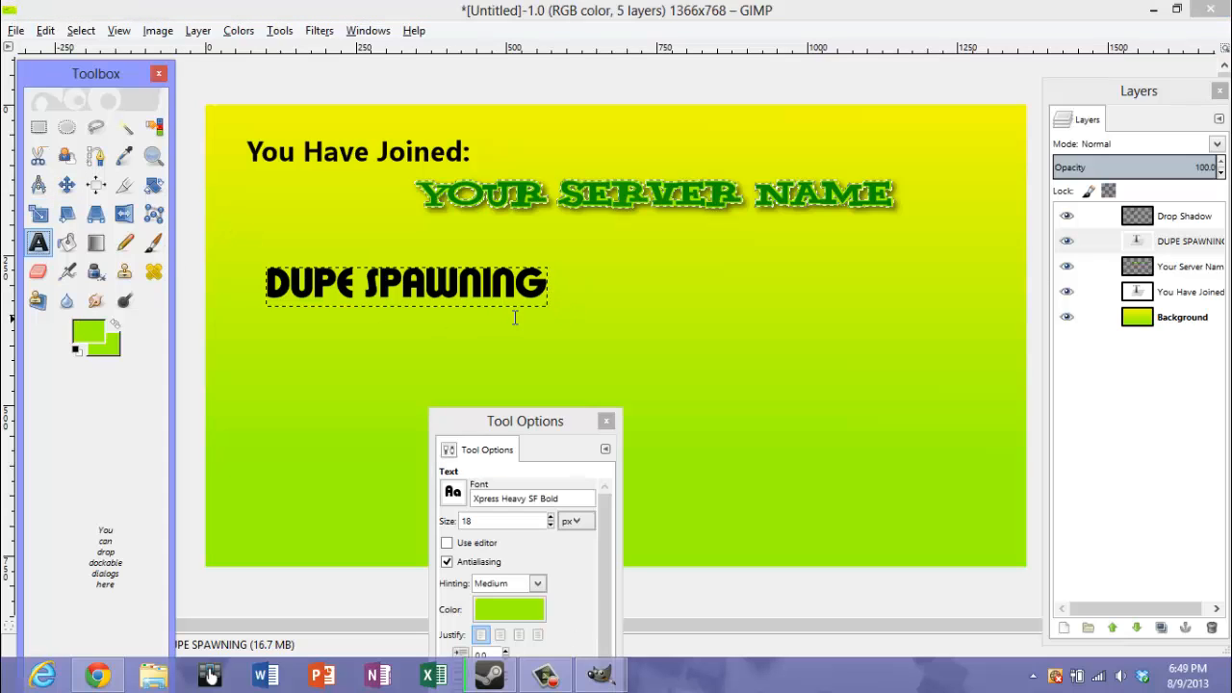
{"action": "left_click", "coordinate": [544, 298]}
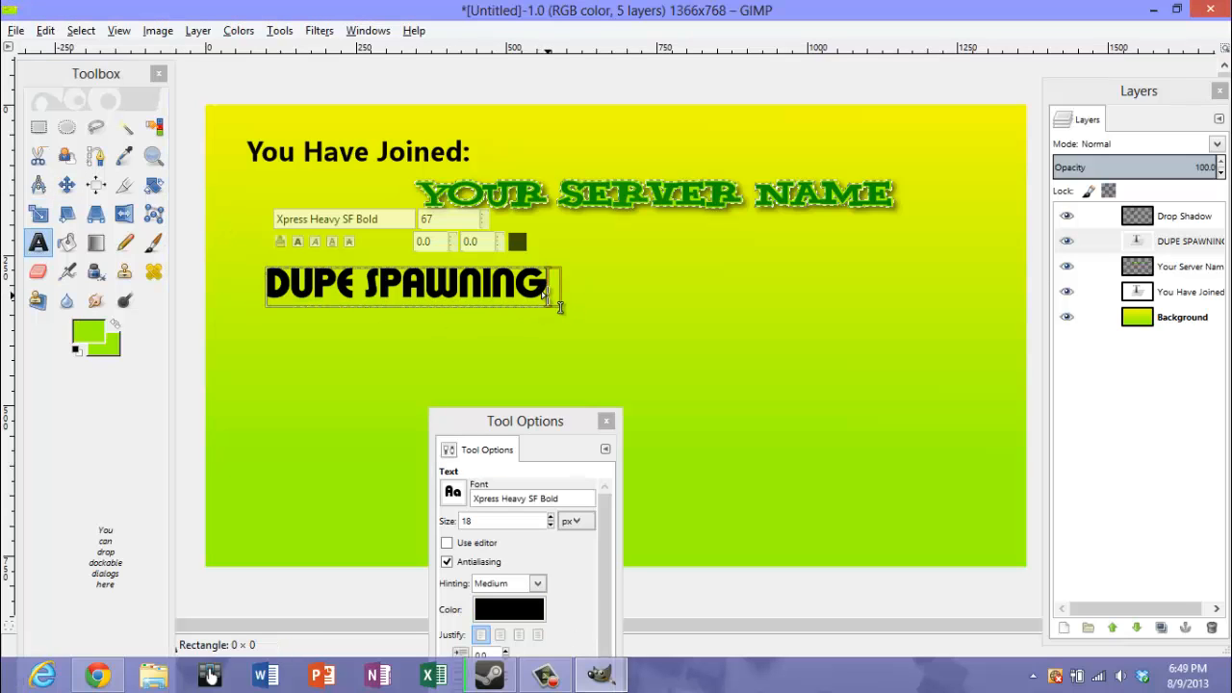
{"action": "key", "text": "Return"}
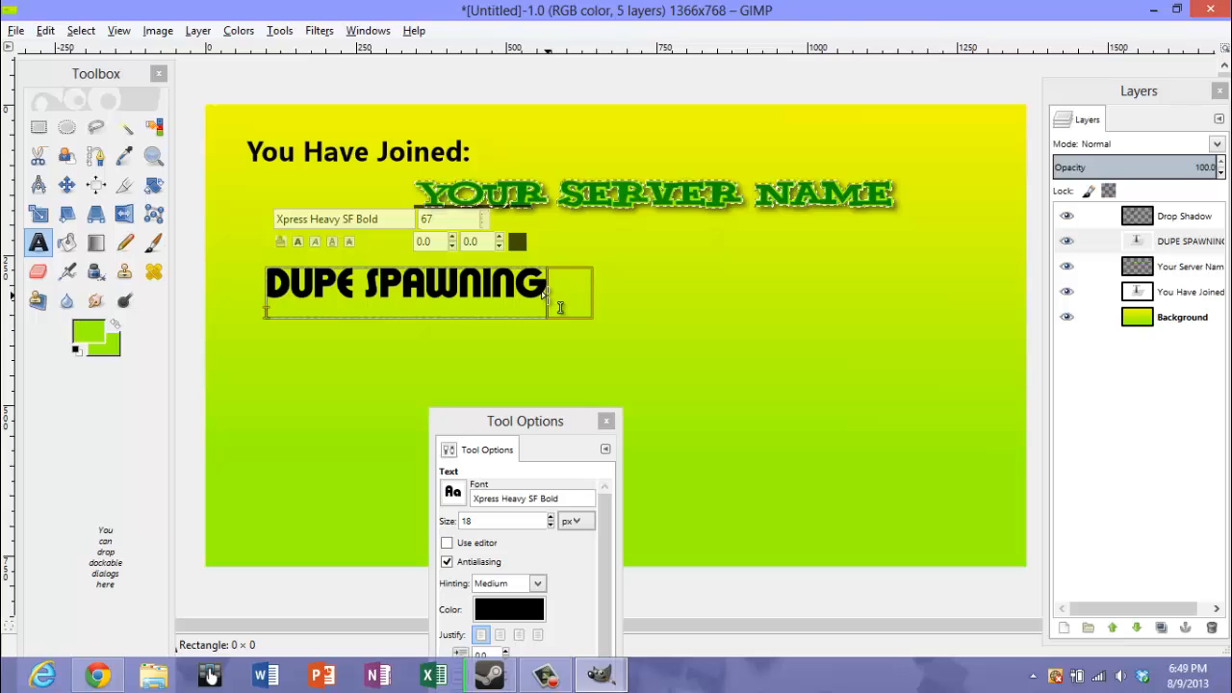
{"action": "key", "text": "Return"}
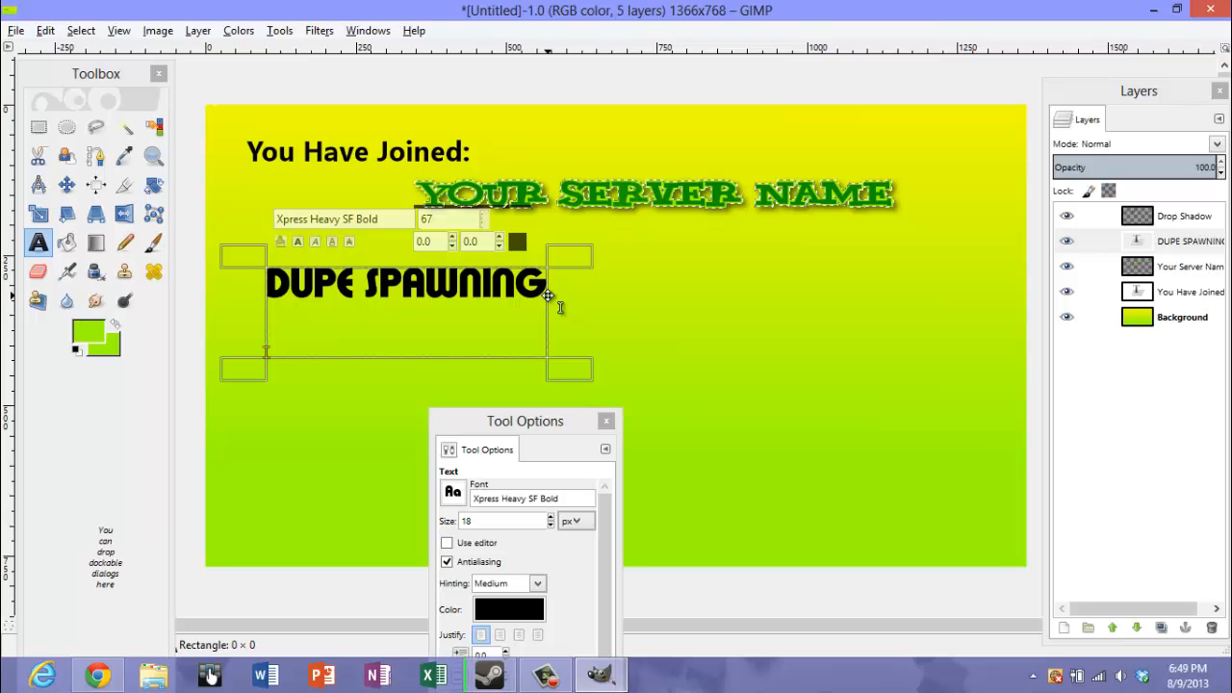
{"action": "type", "text": "Fu"}
{"action": "key", "text": "BackSpace"}
{"action": "type", "text": "U"}
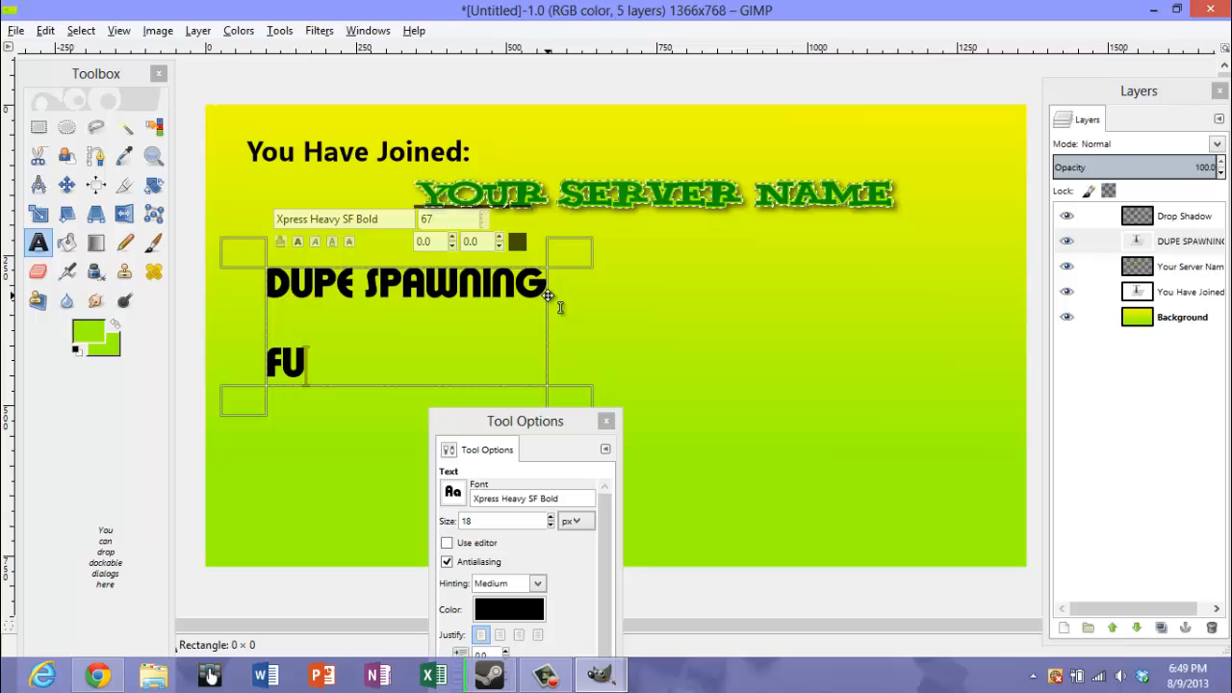
{"action": "type", "text": "N ADDONS"}
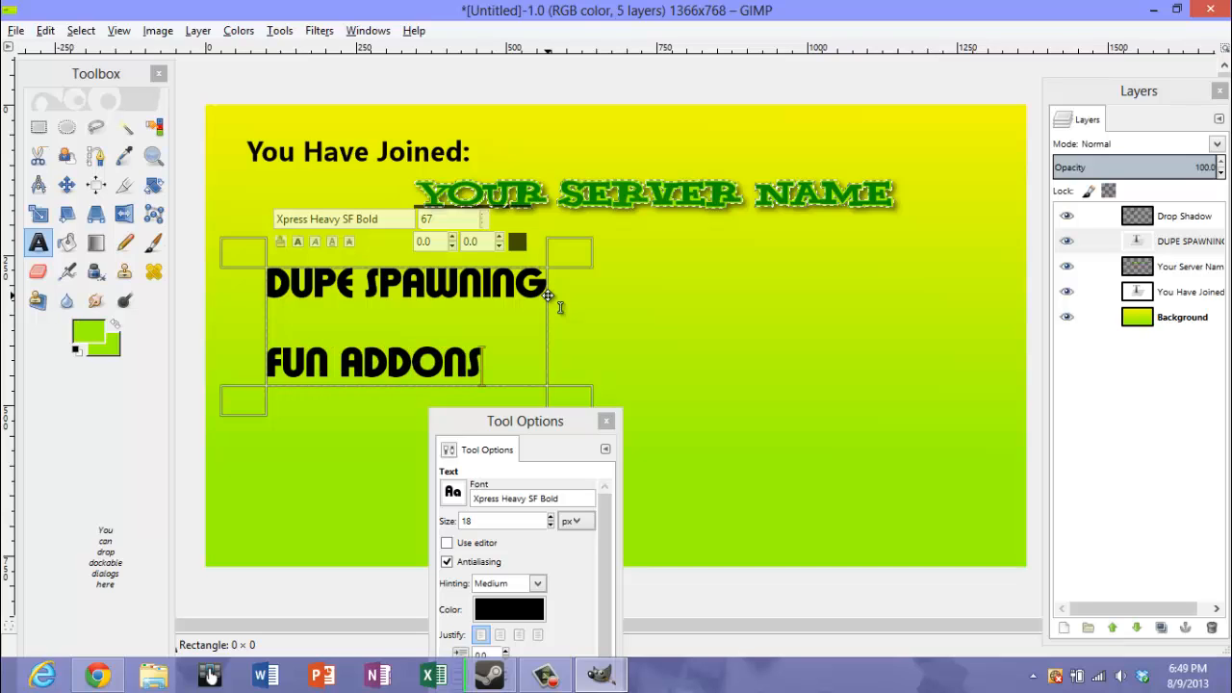
Add the line "FUN FOR ALL PLAYERS!" below "FUN ADDONS" in the same text layer, separated by a blank line
{"action": "key", "text": "Return"}
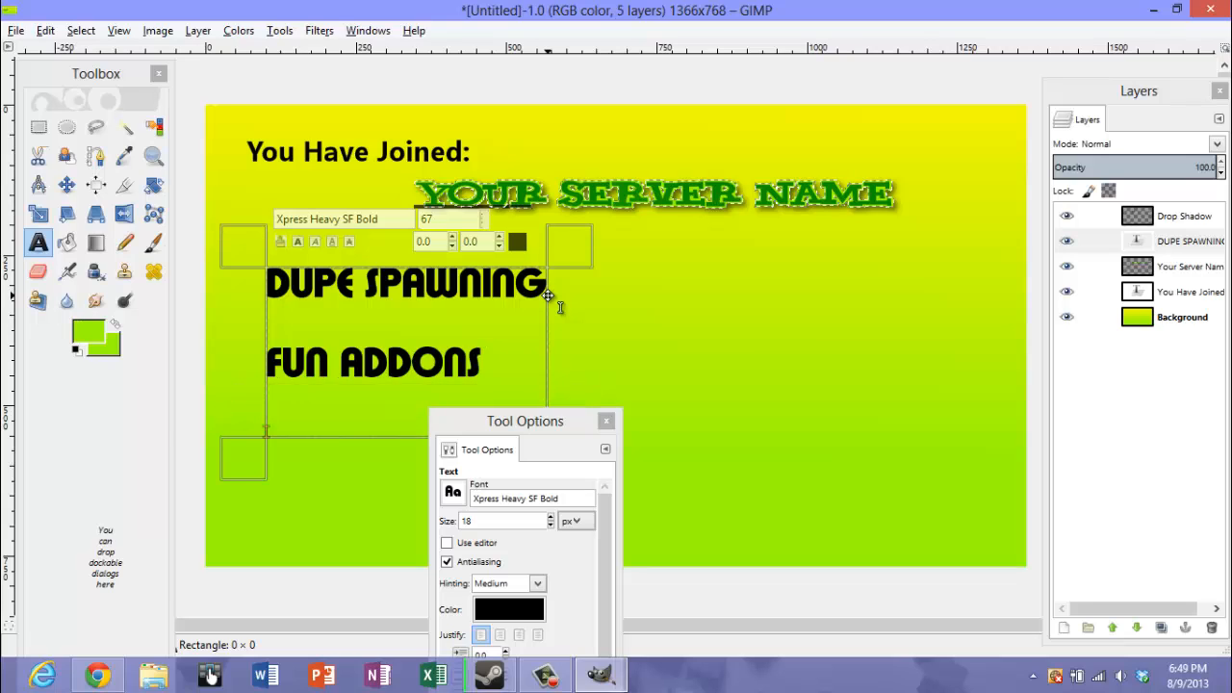
{"action": "type", "text": "FU"}
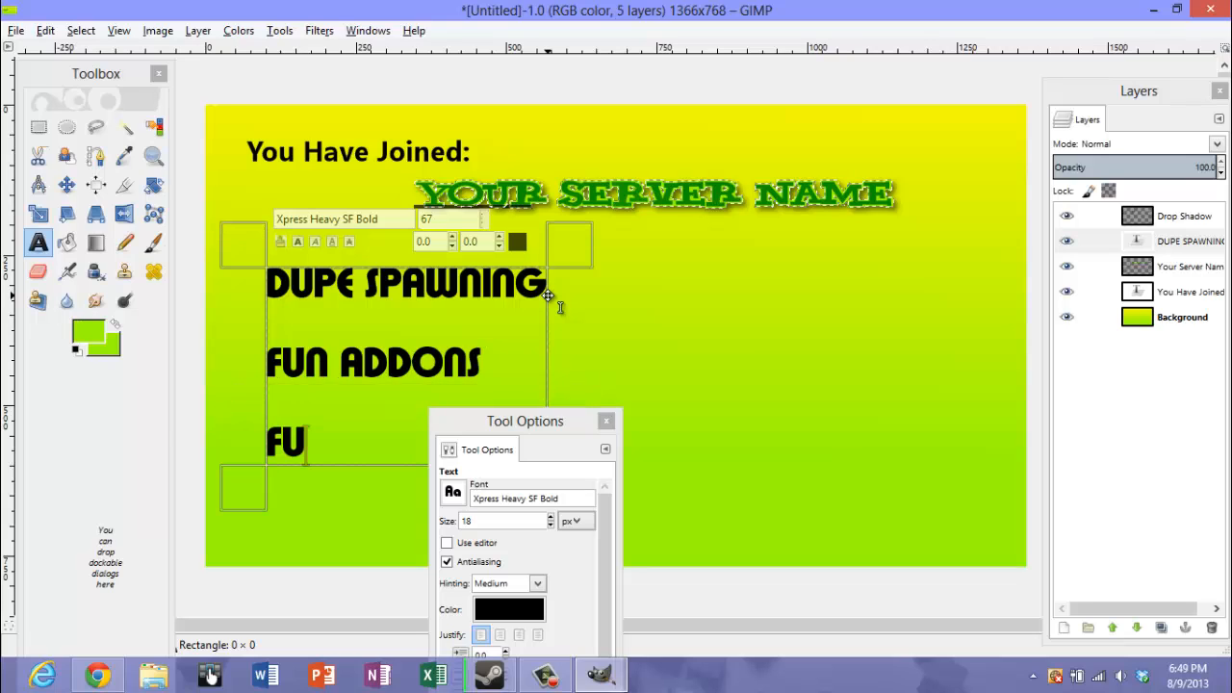
{"action": "type", "text": "N FOR A"}
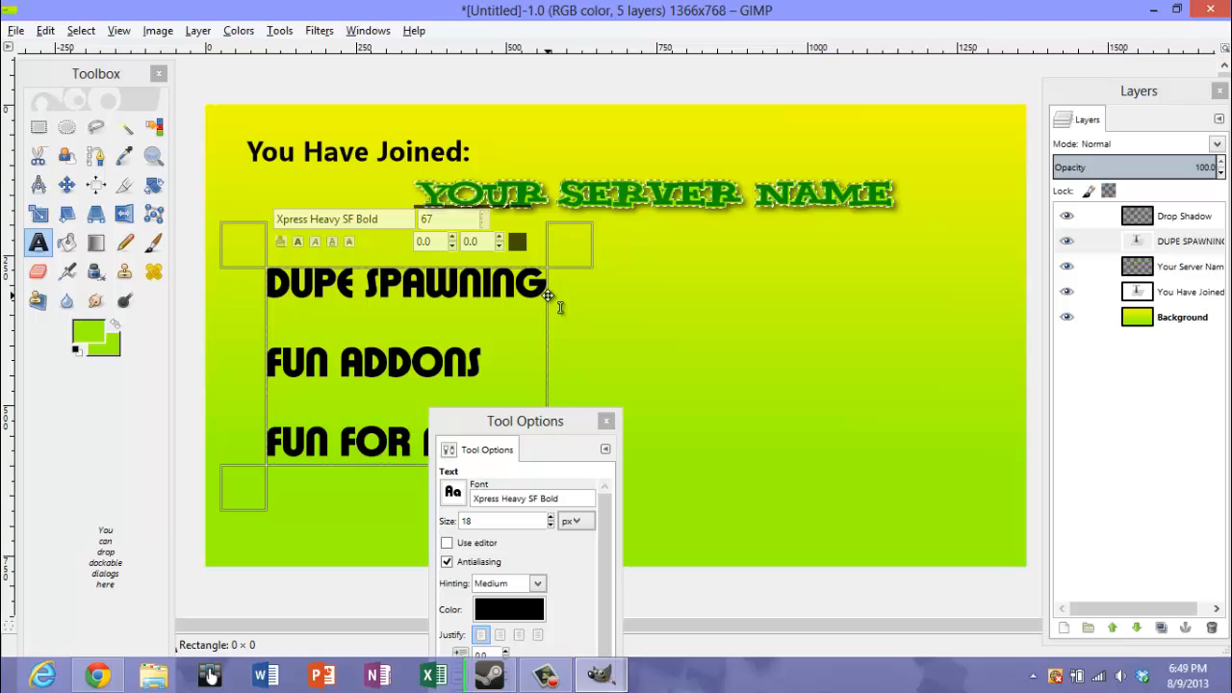
{"action": "type", "text": "LL PLAYER"}
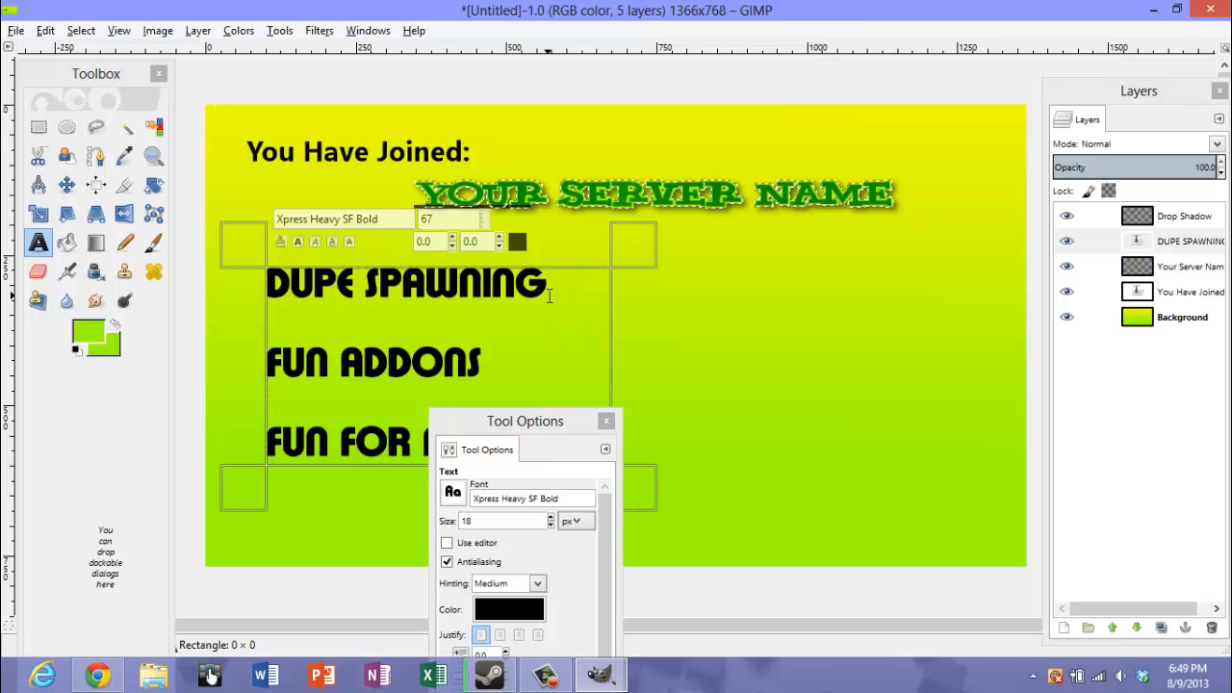
{"action": "type", "text": "!"}
{"action": "left_click_drag", "start_coordinate": [563, 423], "coordinate": [683, 577]}
{"action": "left_click", "coordinate": [614, 449]}
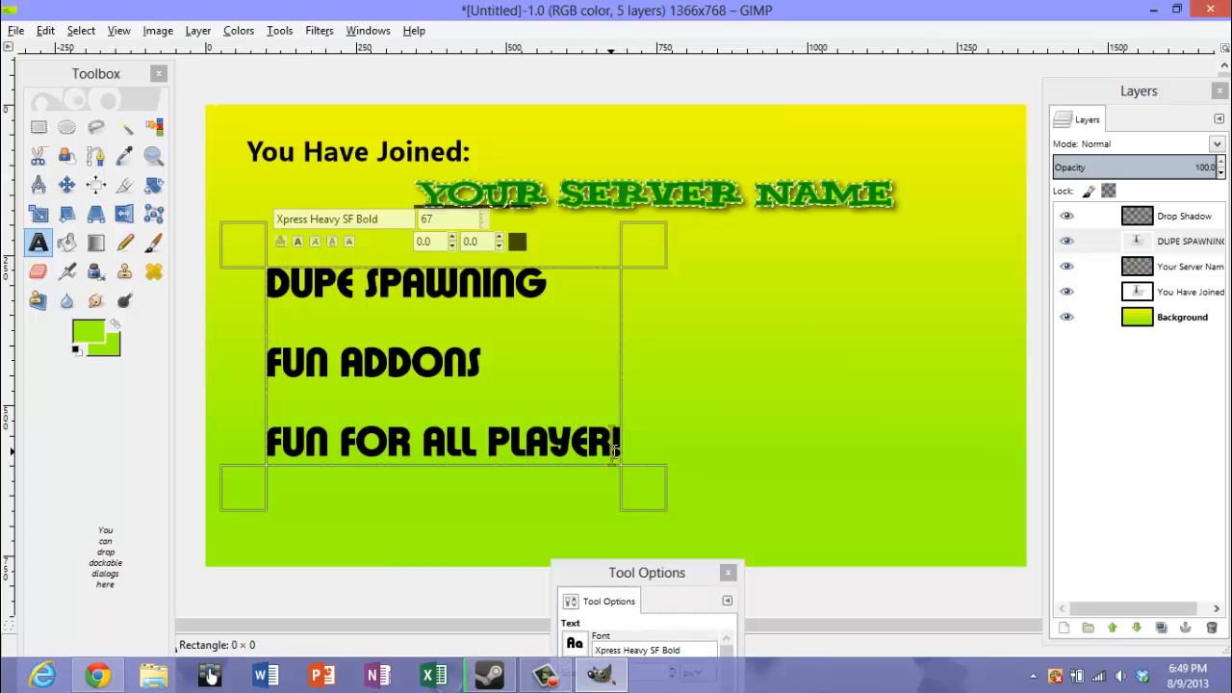
{"action": "type", "text": "S"}
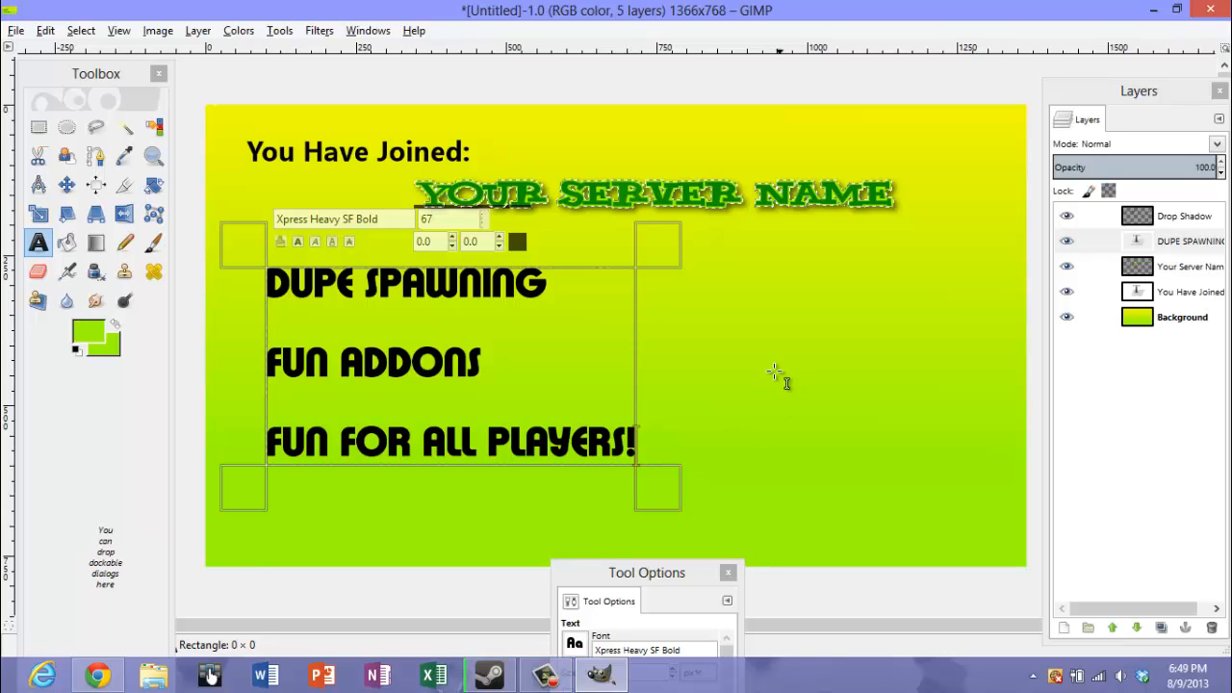
Start a new text box to the right of the feature list with black text color and the Xpress SF font
{"action": "left_click", "coordinate": [749, 329]}
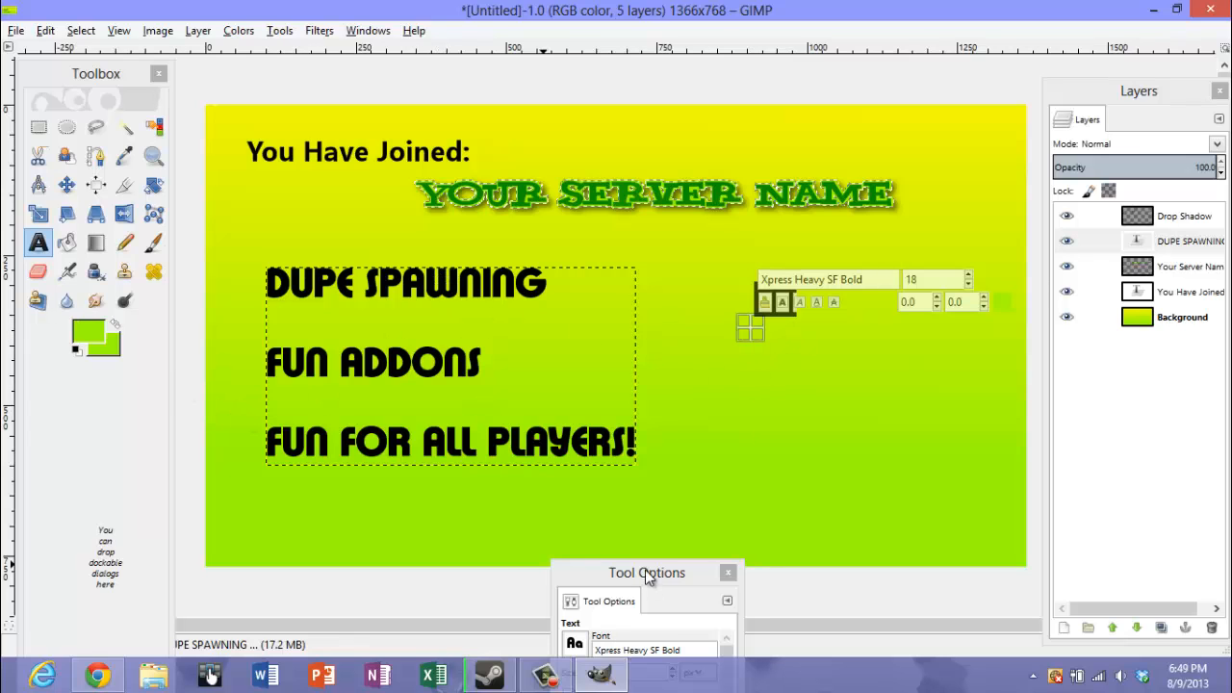
{"action": "left_click_drag", "start_coordinate": [645, 569], "coordinate": [668, 431]}
{"action": "left_click", "coordinate": [625, 626]}
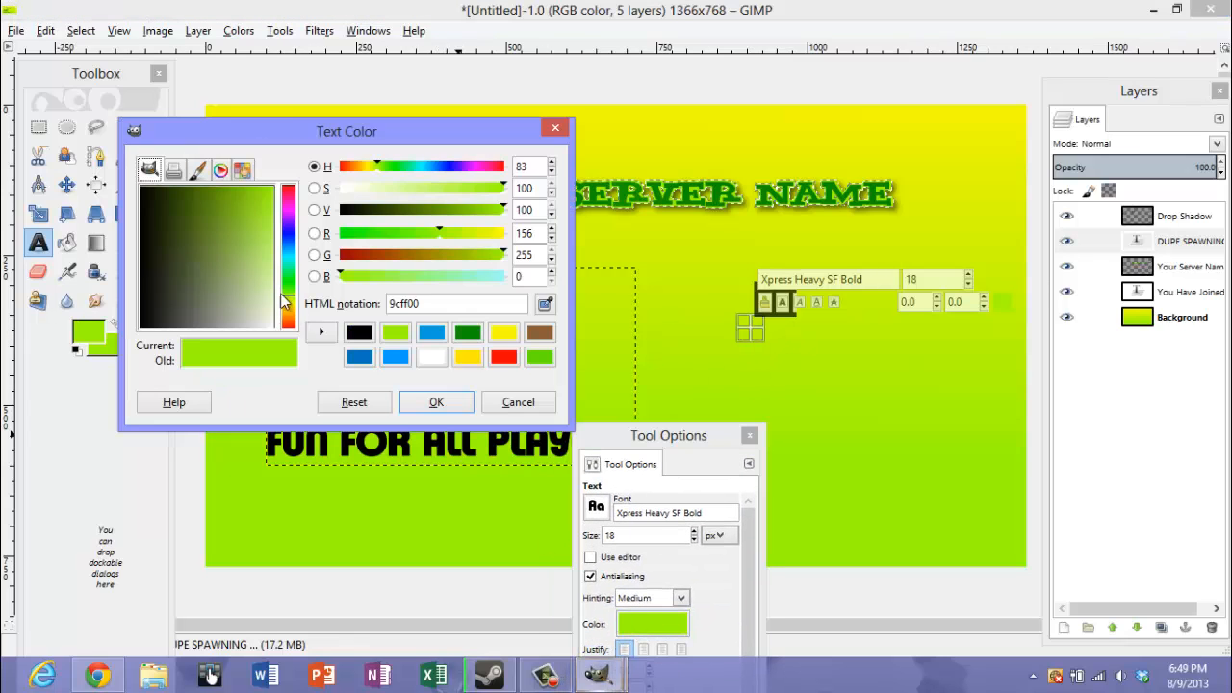
{"action": "left_click_drag", "start_coordinate": [178, 310], "coordinate": [140, 329]}
{"action": "left_click", "coordinate": [436, 403]}
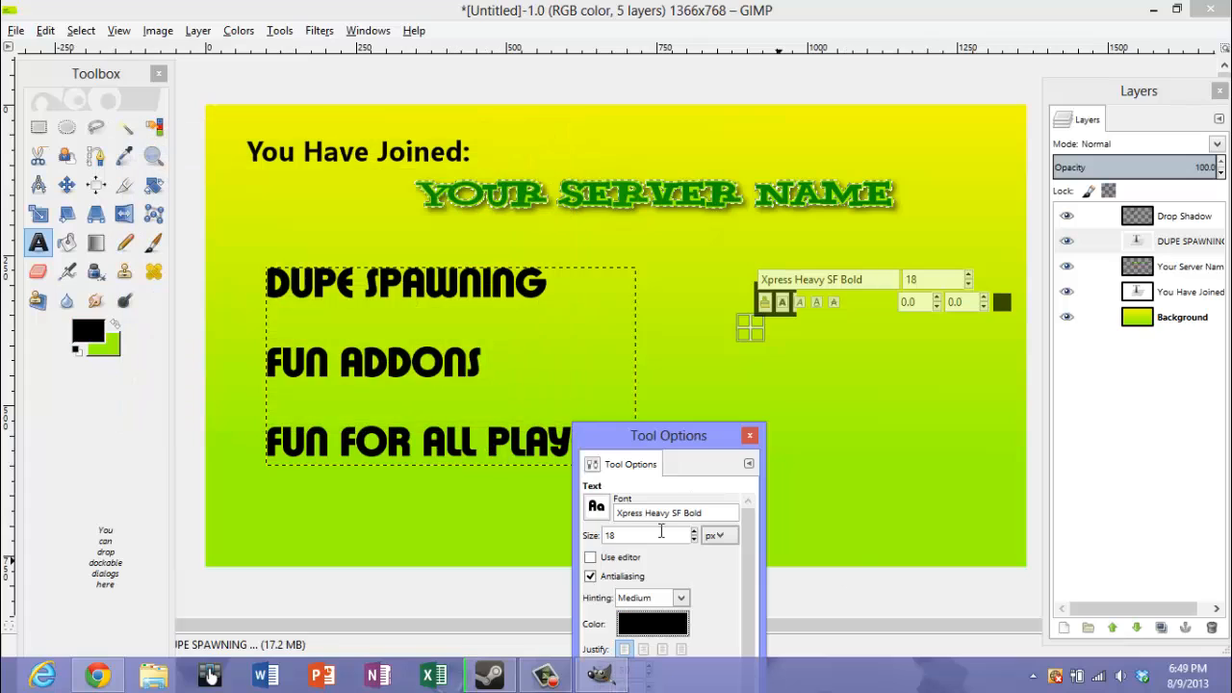
{"action": "left_click", "coordinate": [597, 506]}
{"action": "scroll", "coordinate": [708, 327], "scroll_direction": "up", "scroll_amount": 3}
{"action": "scroll", "coordinate": [710, 351], "scroll_direction": "down", "scroll_amount": 2}
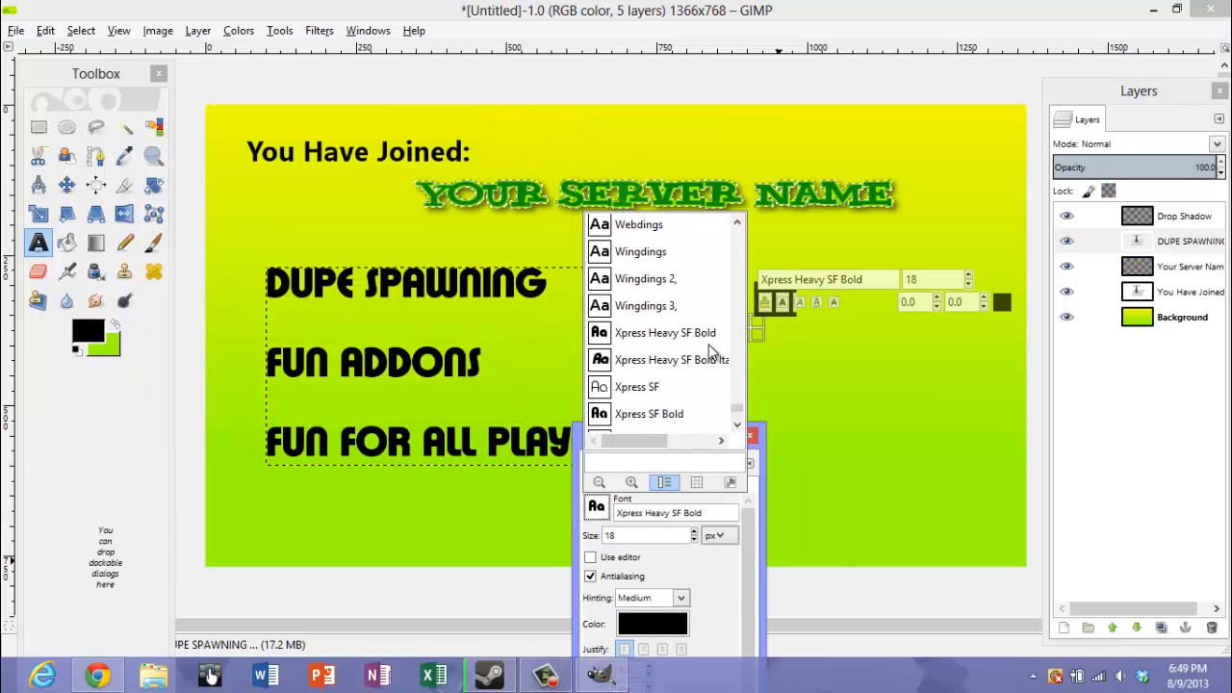
{"action": "left_click", "coordinate": [636, 386]}
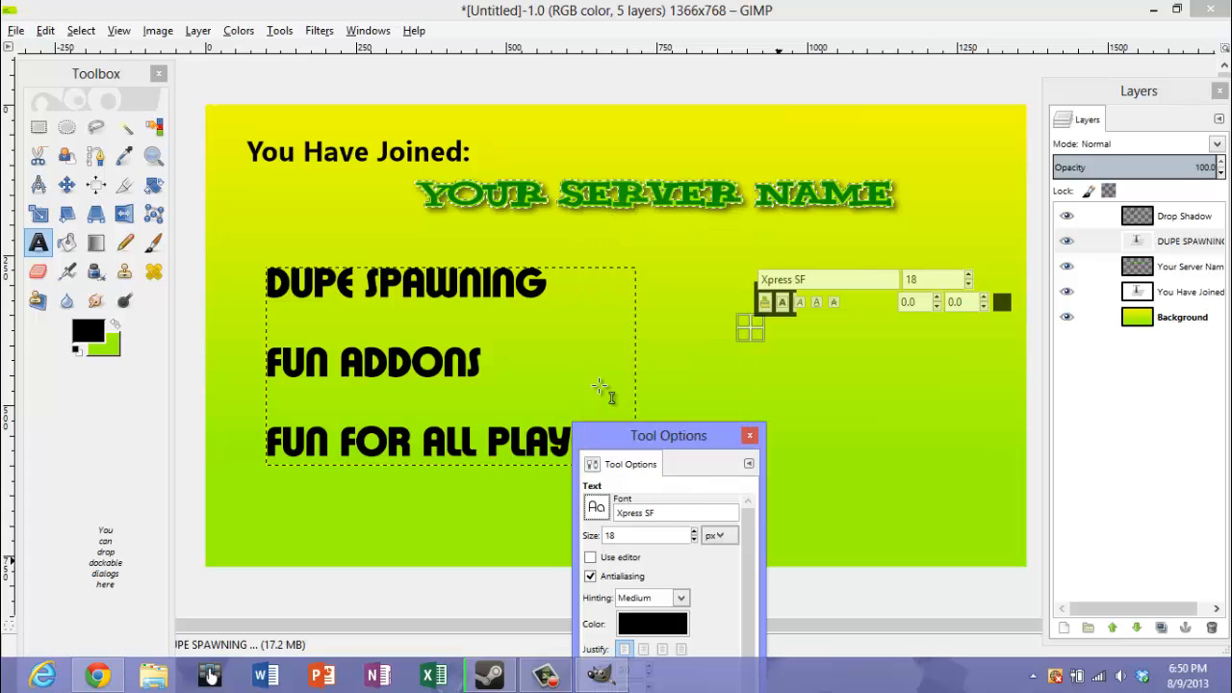
Enter the heading "STAFF:" to the right of the feature list and set its text size to 72
{"action": "left_click", "coordinate": [779, 337]}
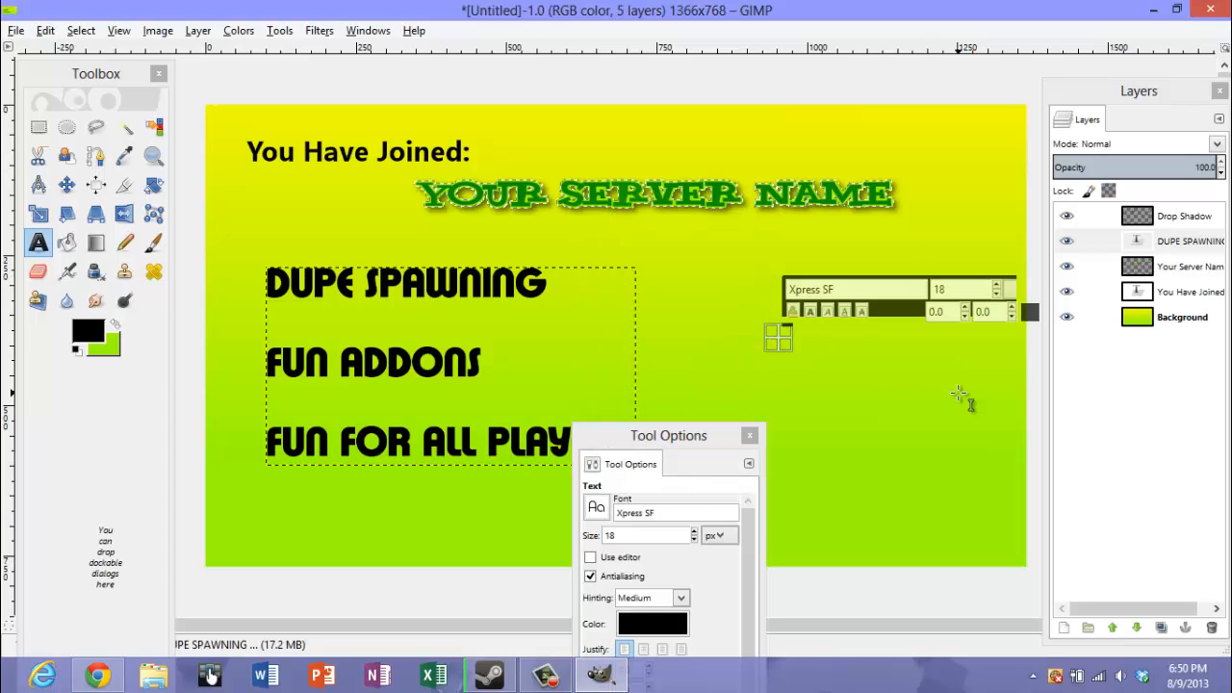
{"action": "type", "text": "STAFF"}
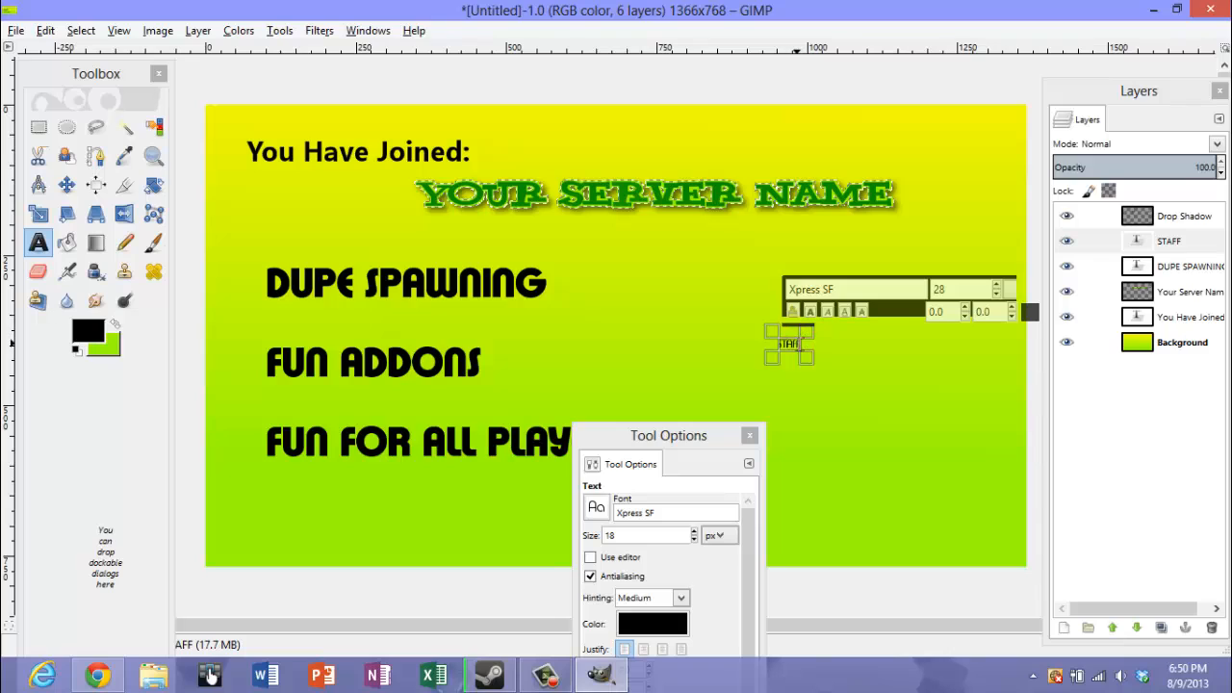
{"action": "left_click_drag", "start_coordinate": [778, 343], "coordinate": [818, 356]}
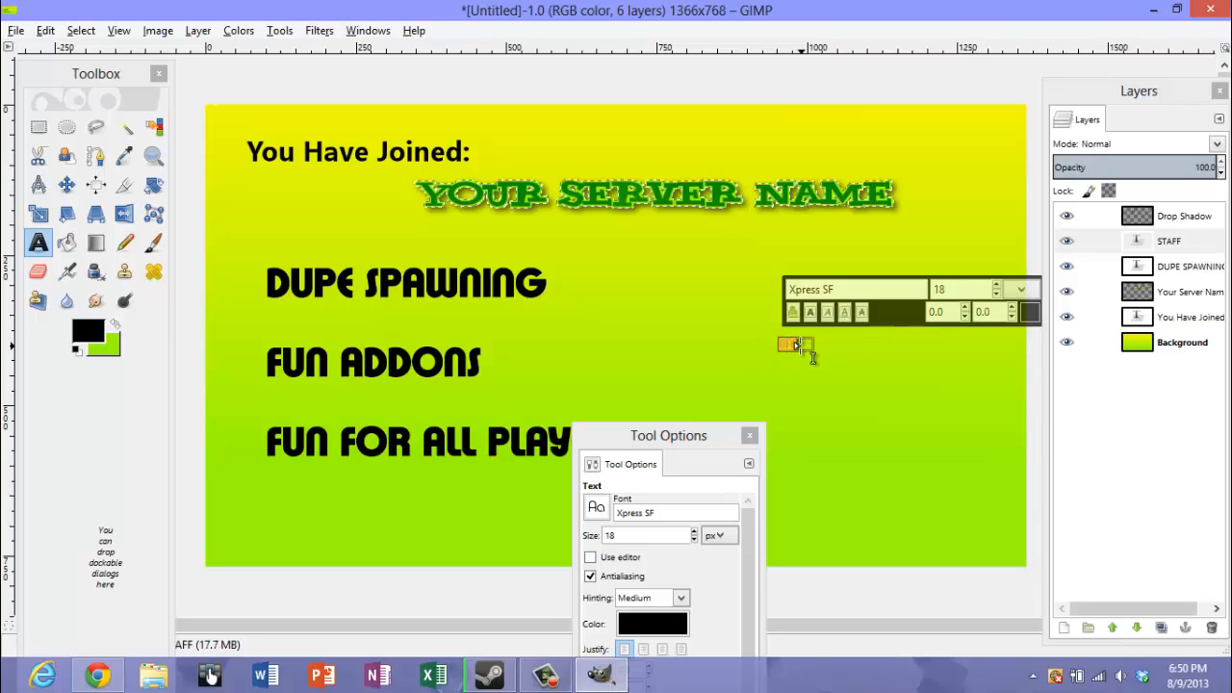
{"action": "left_click", "coordinate": [998, 287]}
{"action": "left_click", "coordinate": [998, 288]}
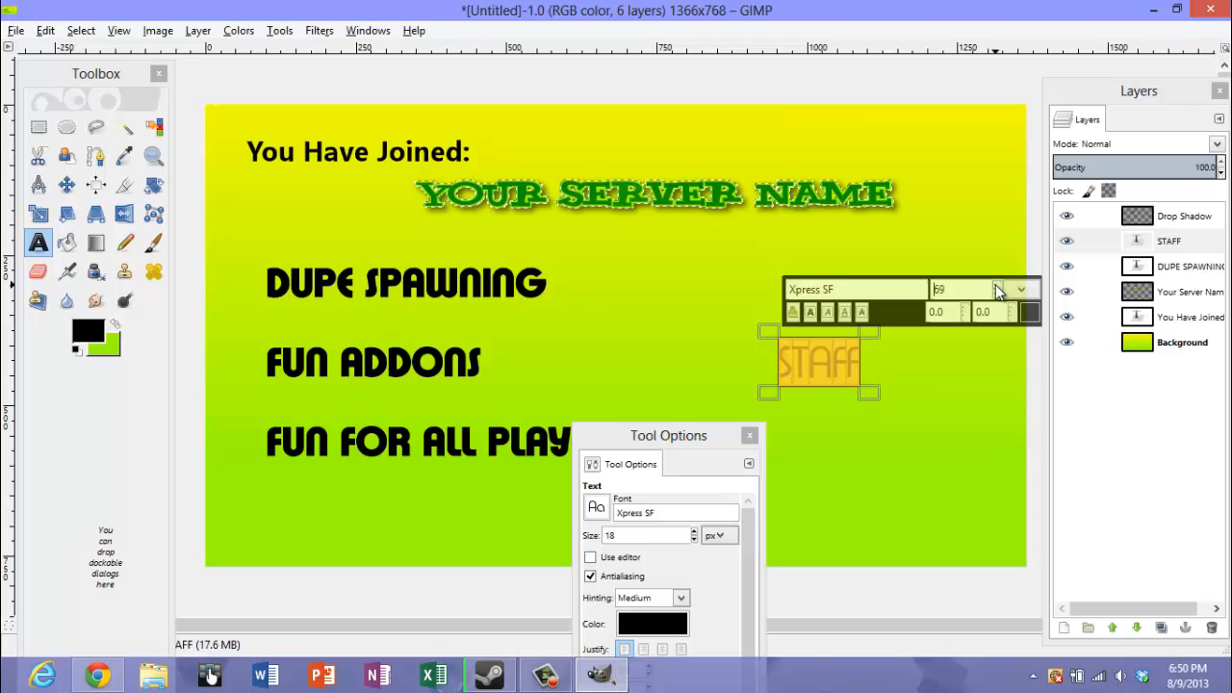
{"action": "left_click", "coordinate": [860, 363]}
{"action": "type", "text": ":"}
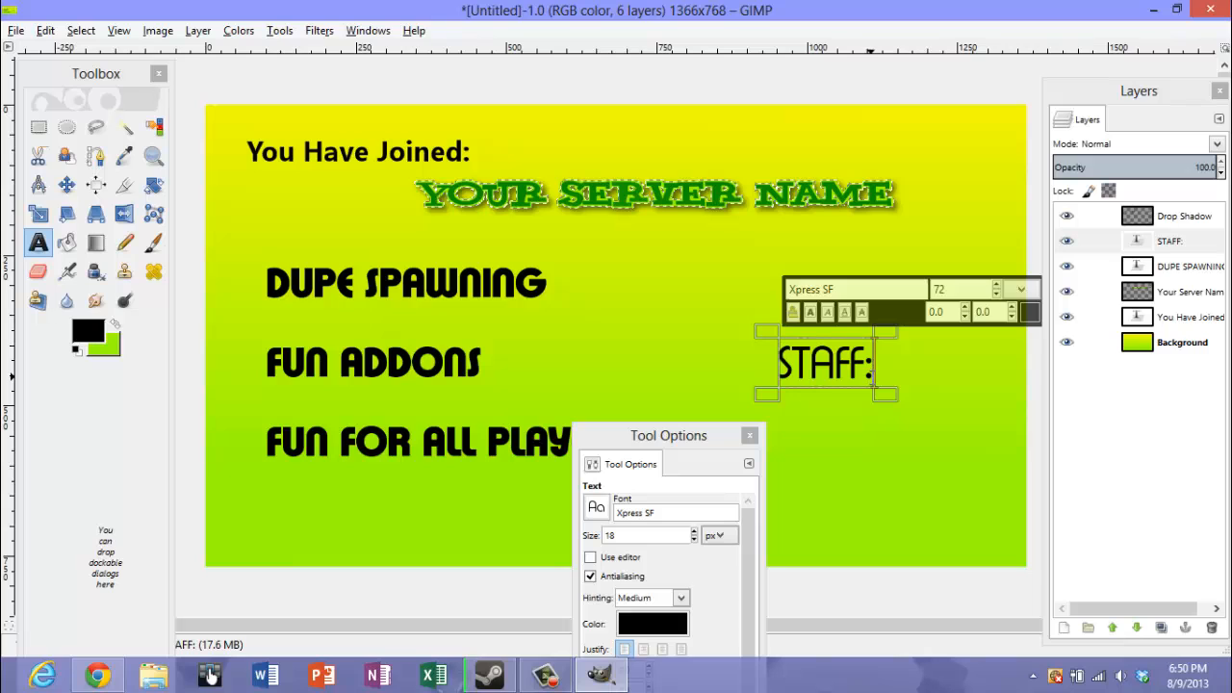
Move the "STAFF:" text up and to the left, level with the "DUPE SPAWNING" line
{"action": "key", "text": "shift+Left"}
{"action": "key", "text": "shift+Left"}
{"action": "key", "text": "shift+Left"}
{"action": "key", "text": "shift+Left"}
{"action": "key", "text": "shift+Left"}
{"action": "key", "text": "shift+Left"}
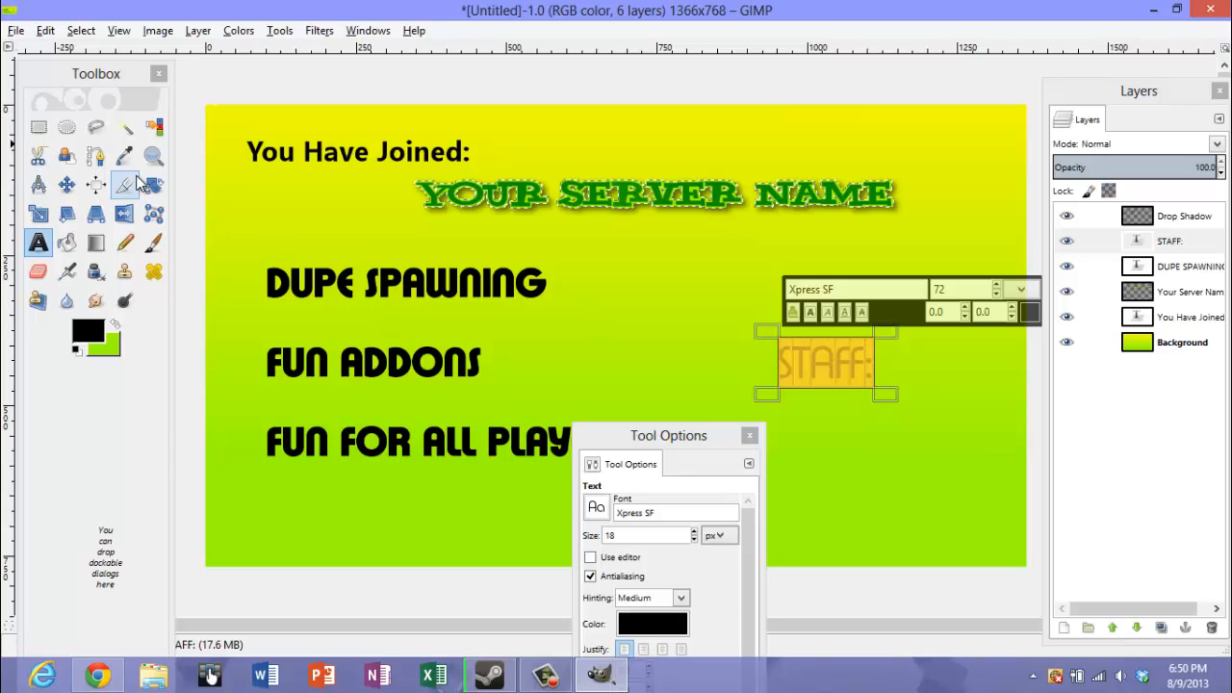
{"action": "left_click", "coordinate": [66, 183]}
{"action": "left_click_drag", "start_coordinate": [800, 360], "coordinate": [755, 289]}
Add the line "ADMIN:" below "STAFF:" in the same text layer, separated by a blank line, and start a line beneath it
{"action": "left_click", "coordinate": [37, 242]}
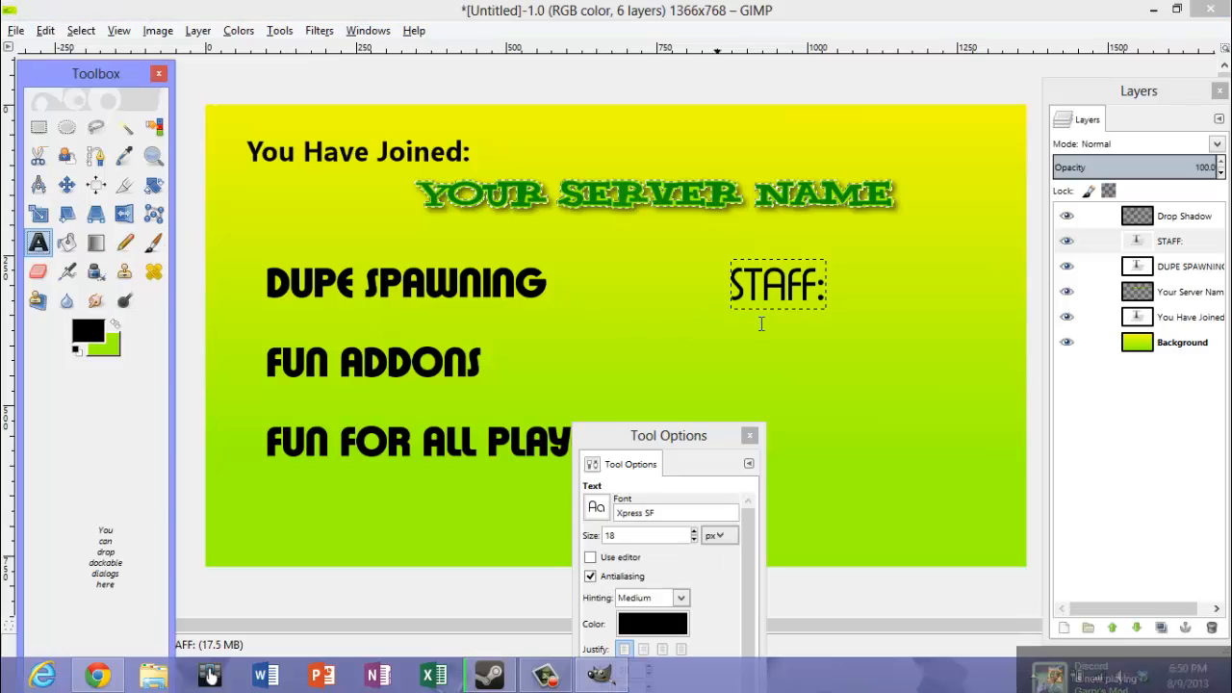
{"action": "left_click", "coordinate": [825, 295]}
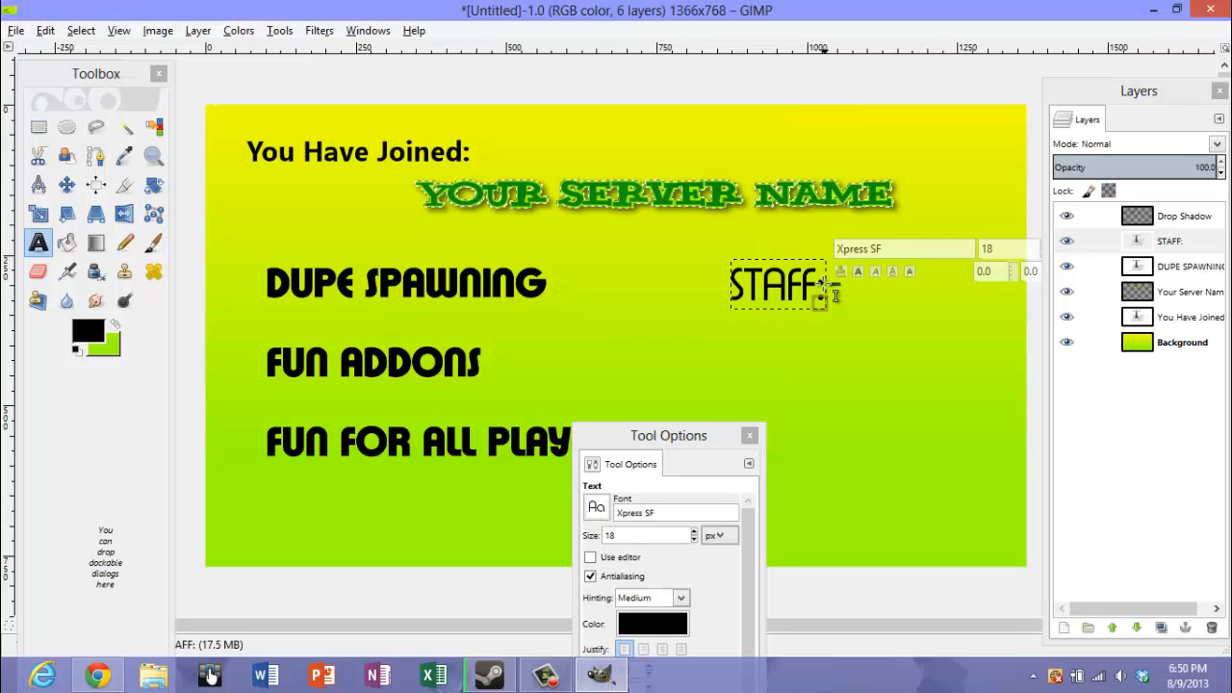
{"action": "key", "text": "ctrl+a"}
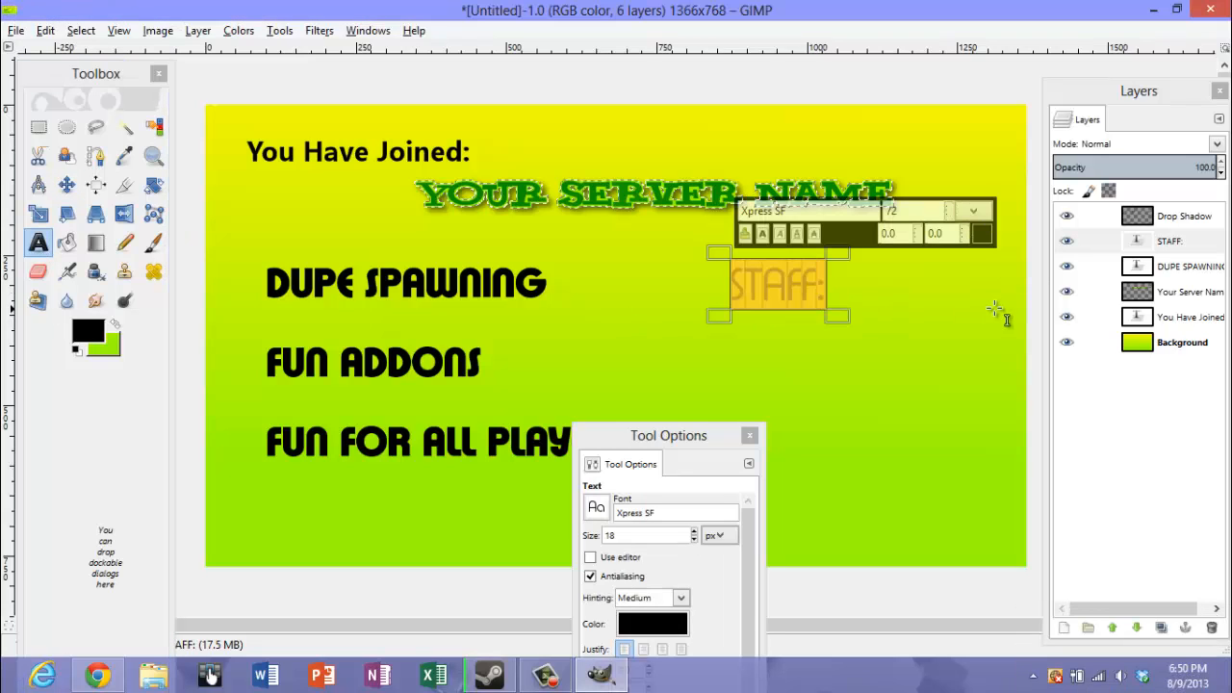
{"action": "left_click", "coordinate": [823, 281]}
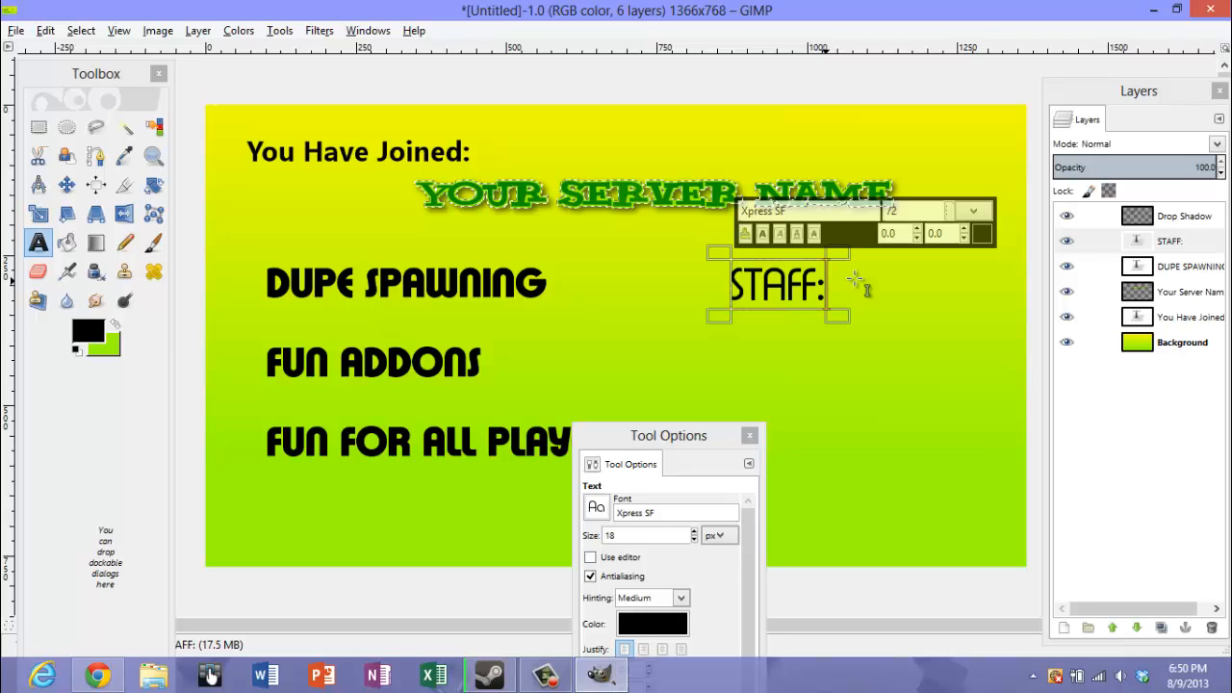
{"action": "key", "text": "Return"}
{"action": "key", "text": "Return"}
{"action": "key", "text": "Return"}
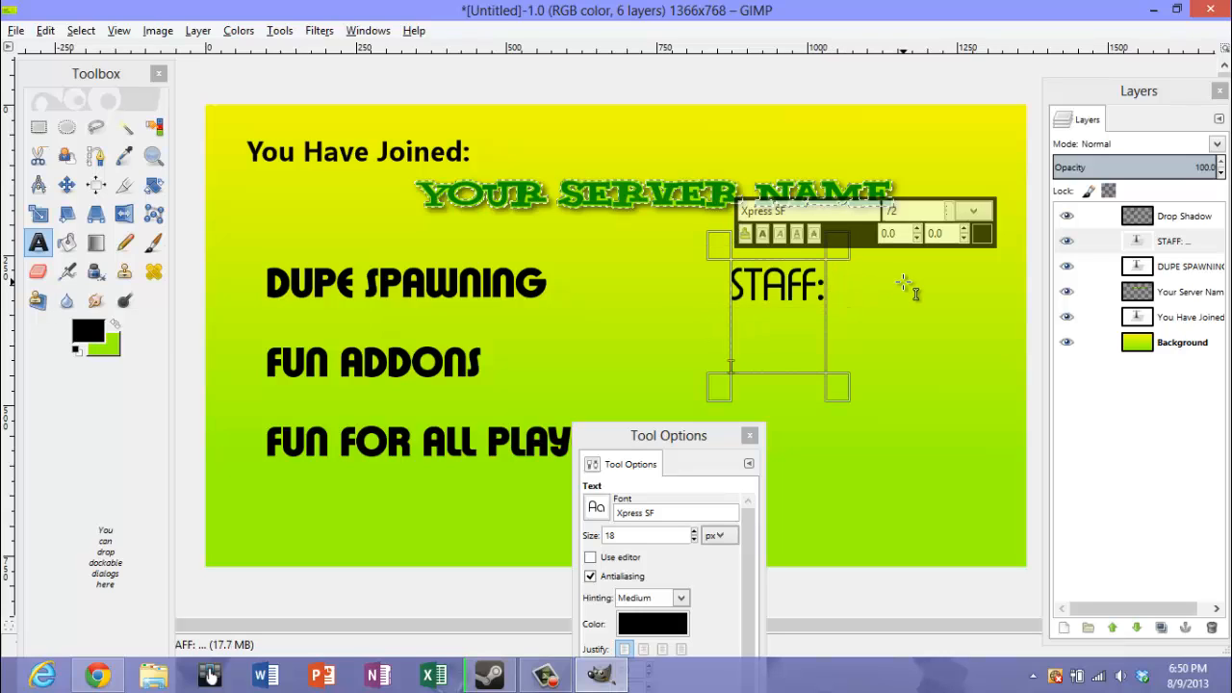
{"action": "key", "text": "Return"}
{"action": "type", "text": "ADM"}
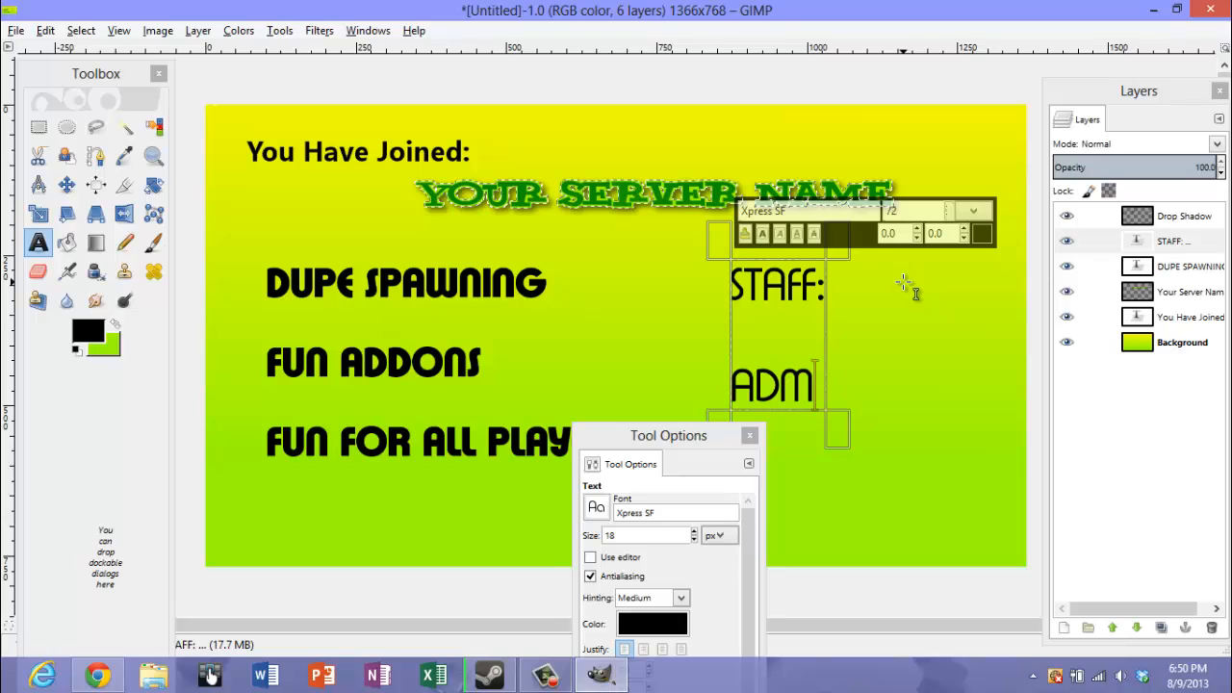
{"action": "type", "text": "IN:"}
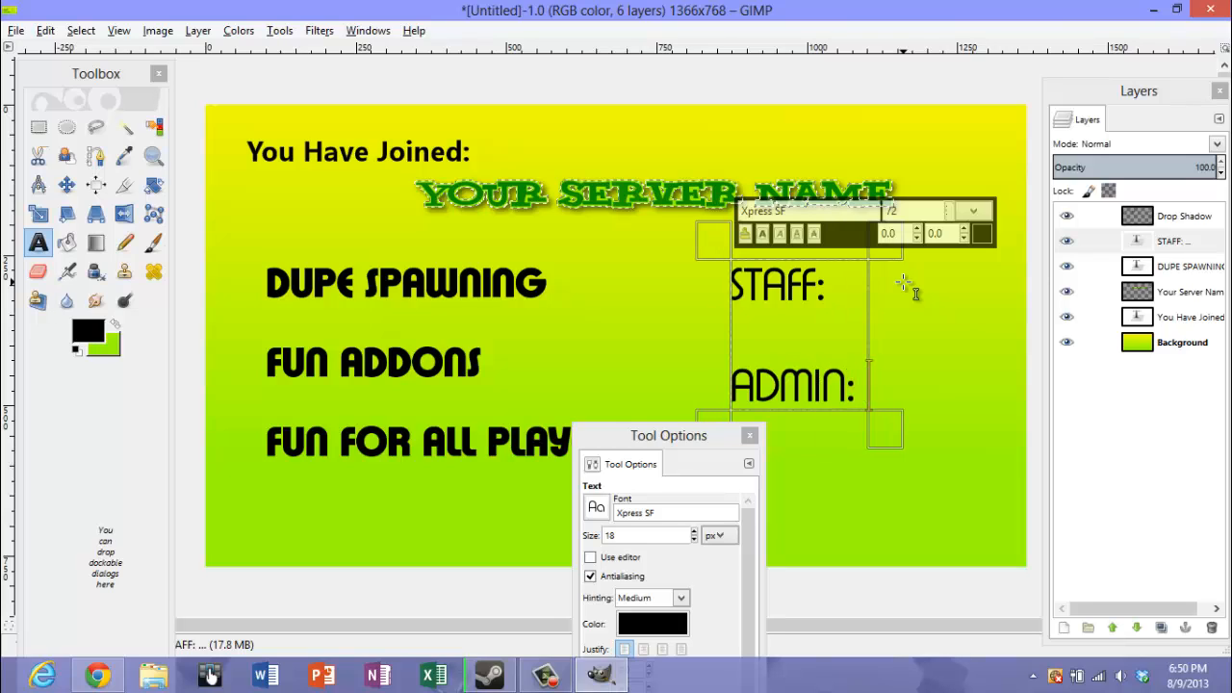
{"action": "key", "text": "Return"}
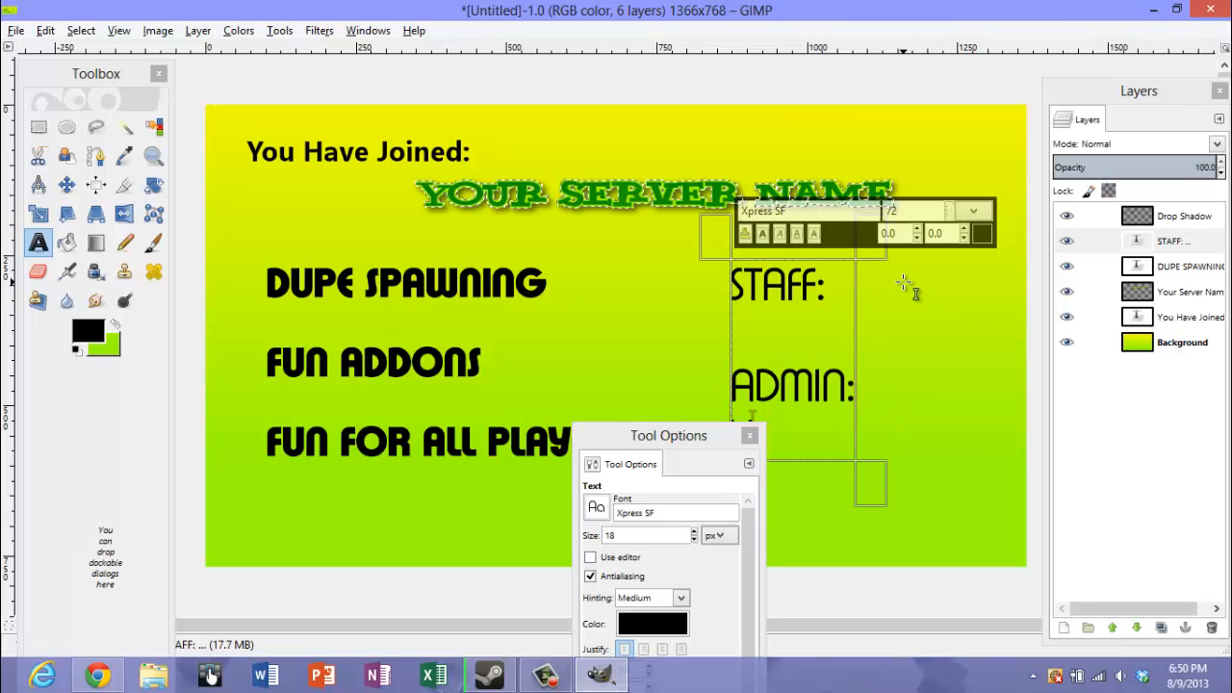
{"action": "type", "text": "Your MO"}
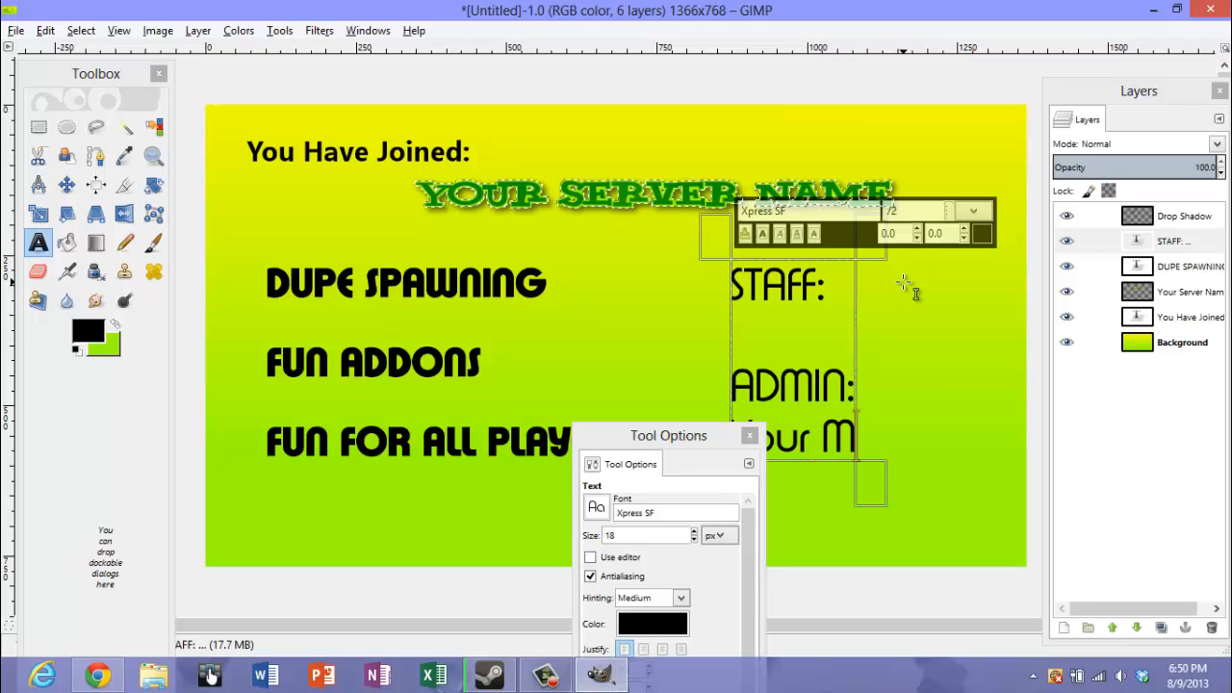
{"action": "key", "text": "BackSpace"}
{"action": "type", "text": "om"}
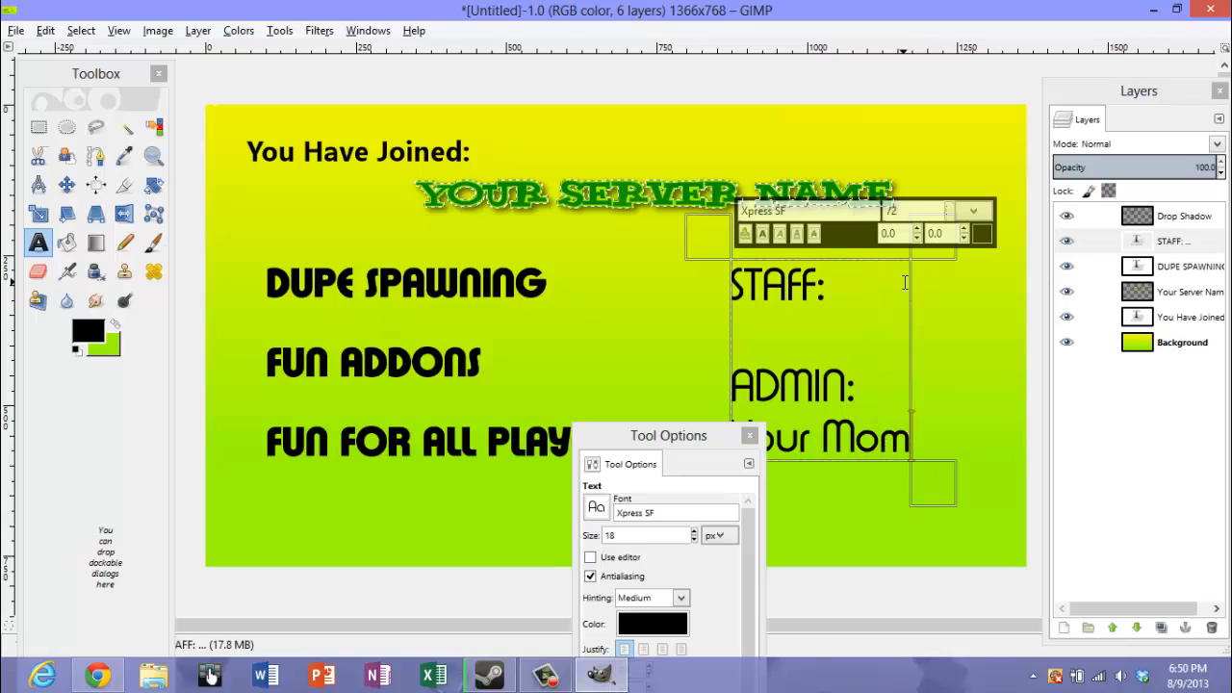
{"action": "key", "text": "BackSpace"}
{"action": "key", "text": "BackSpace"}
{"action": "key", "text": "BackSpace"}
{"action": "key", "text": "BackSpace"}
{"action": "key", "text": "BackSpace"}
{"action": "key", "text": "BackSpace"}
{"action": "key", "text": "BackSpace"}
{"action": "key", "text": "BackSpace"}
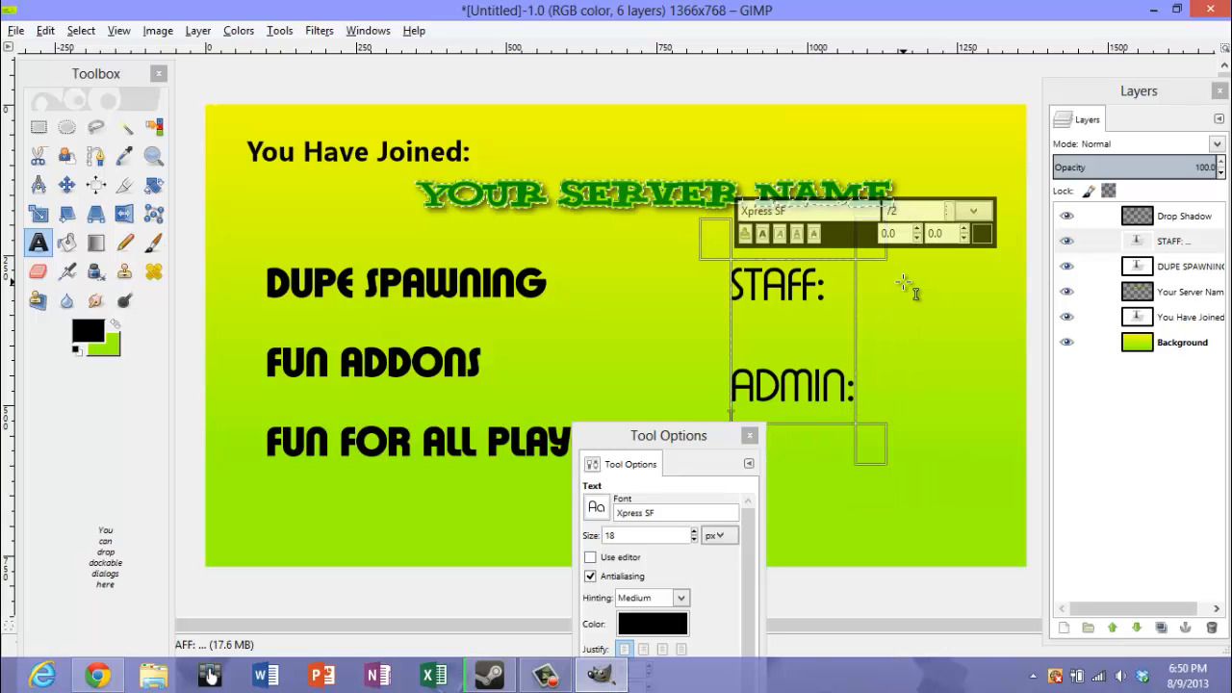
Enter the admin's name on the line below "ADMIN:" and move the tool options clear of the text
{"action": "type", "text": "Troll"}
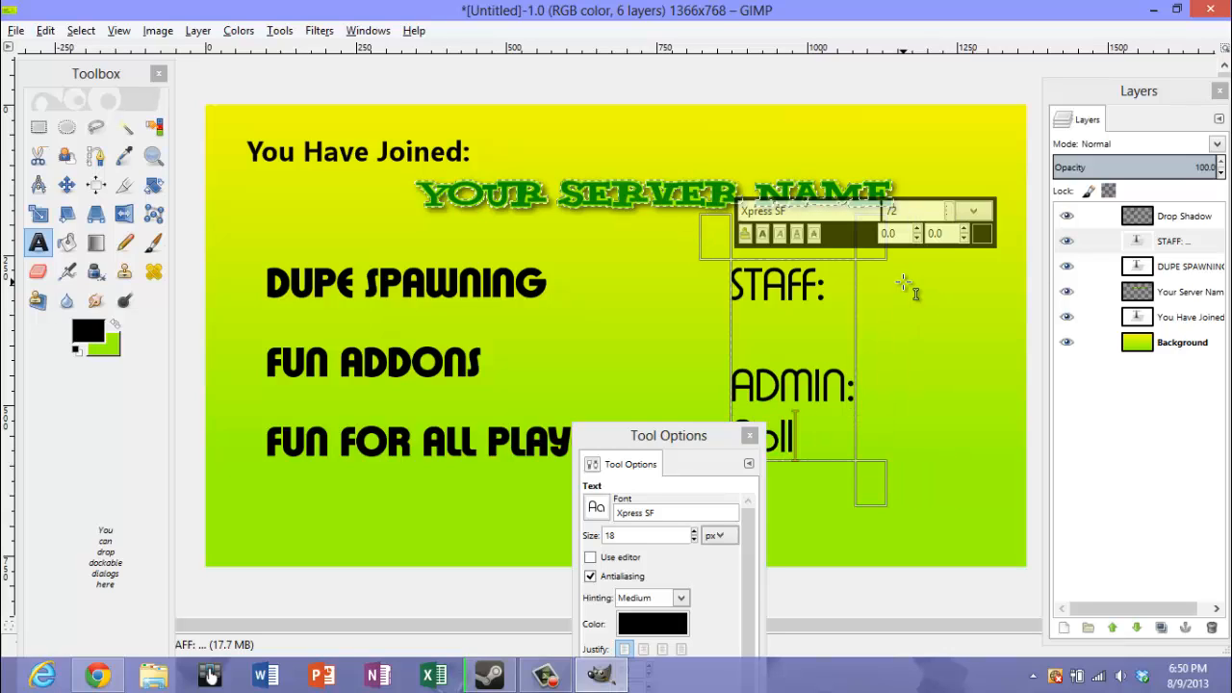
{"action": "key", "text": "BackSpace"}
{"action": "key", "text": "BackSpace"}
{"action": "type", "text": "ple Jakk"}
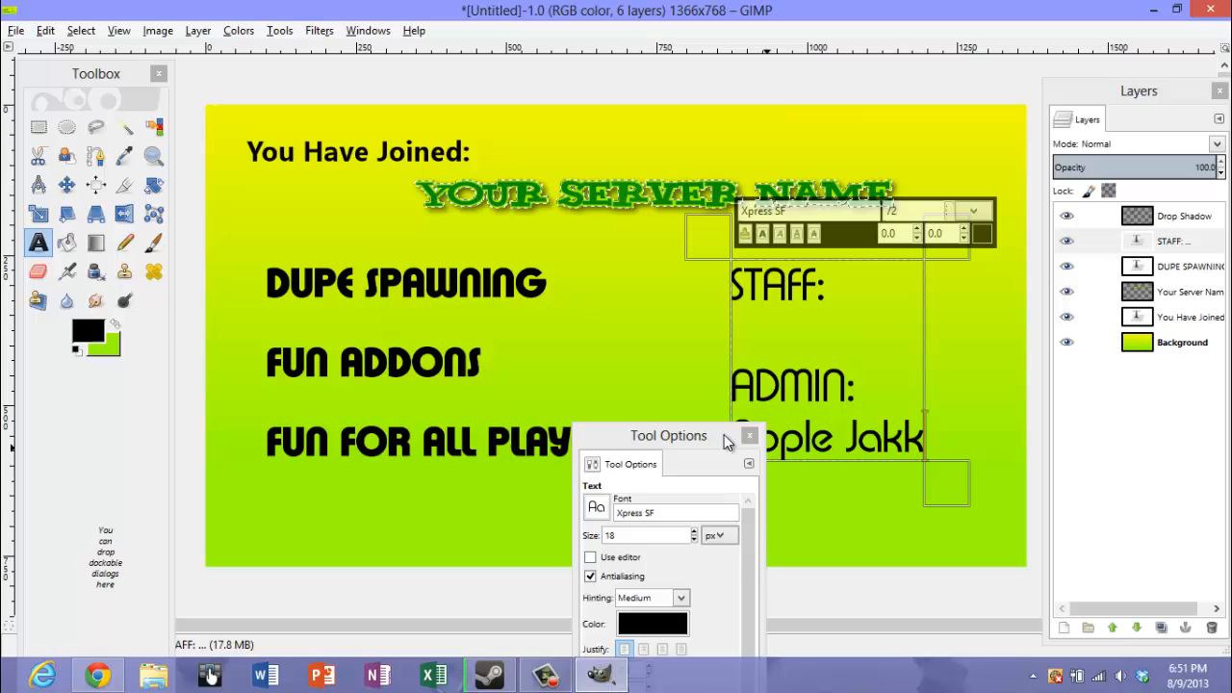
{"action": "left_click_drag", "start_coordinate": [727, 439], "coordinate": [576, 492]}
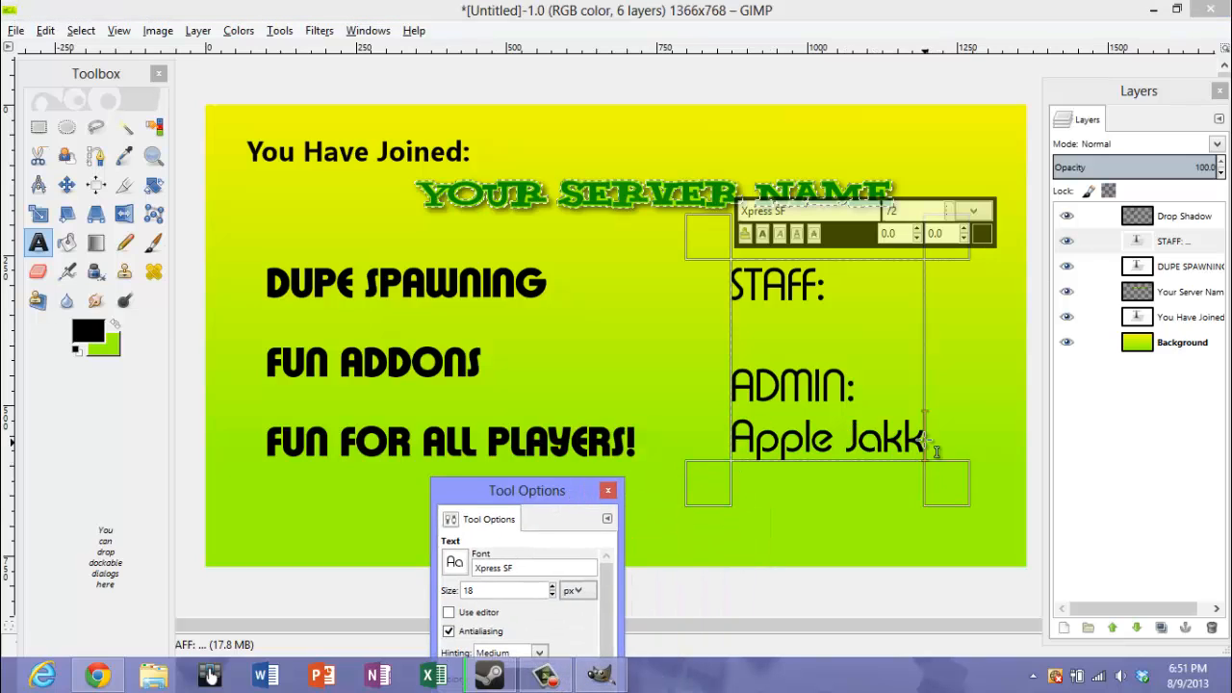
{"action": "left_click", "coordinate": [969, 423]}
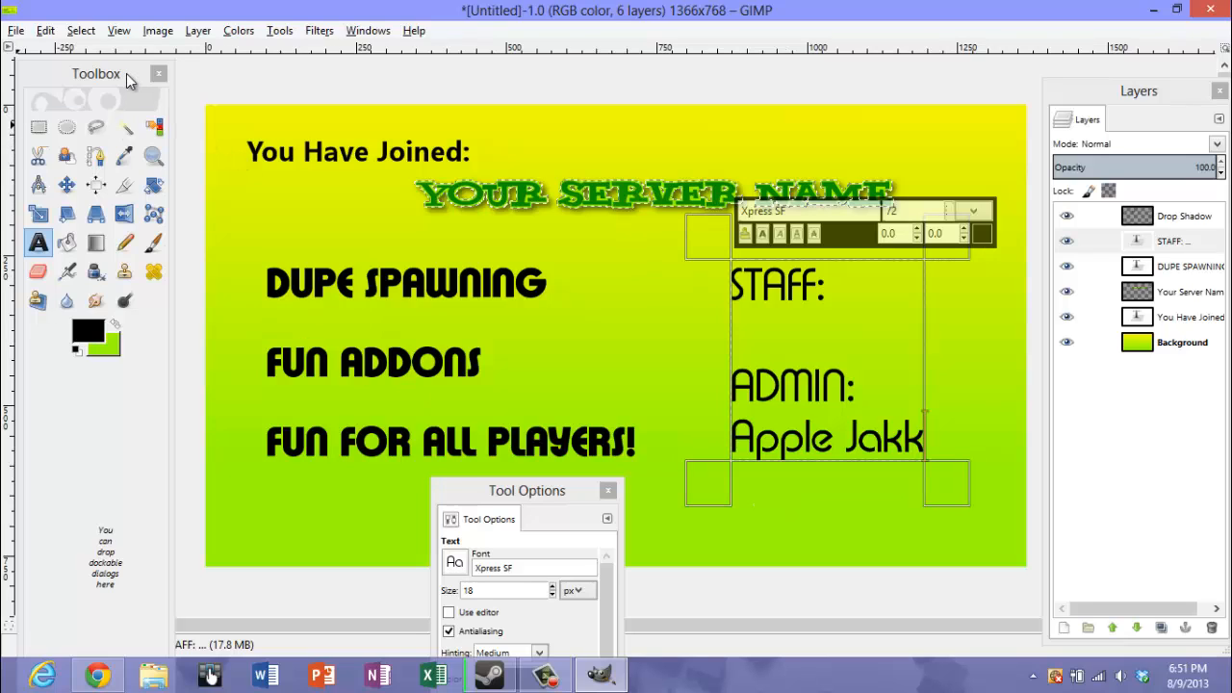
Add batman.png from the Pictures folder to the image as a new layer
{"action": "left_click", "coordinate": [16, 31]}
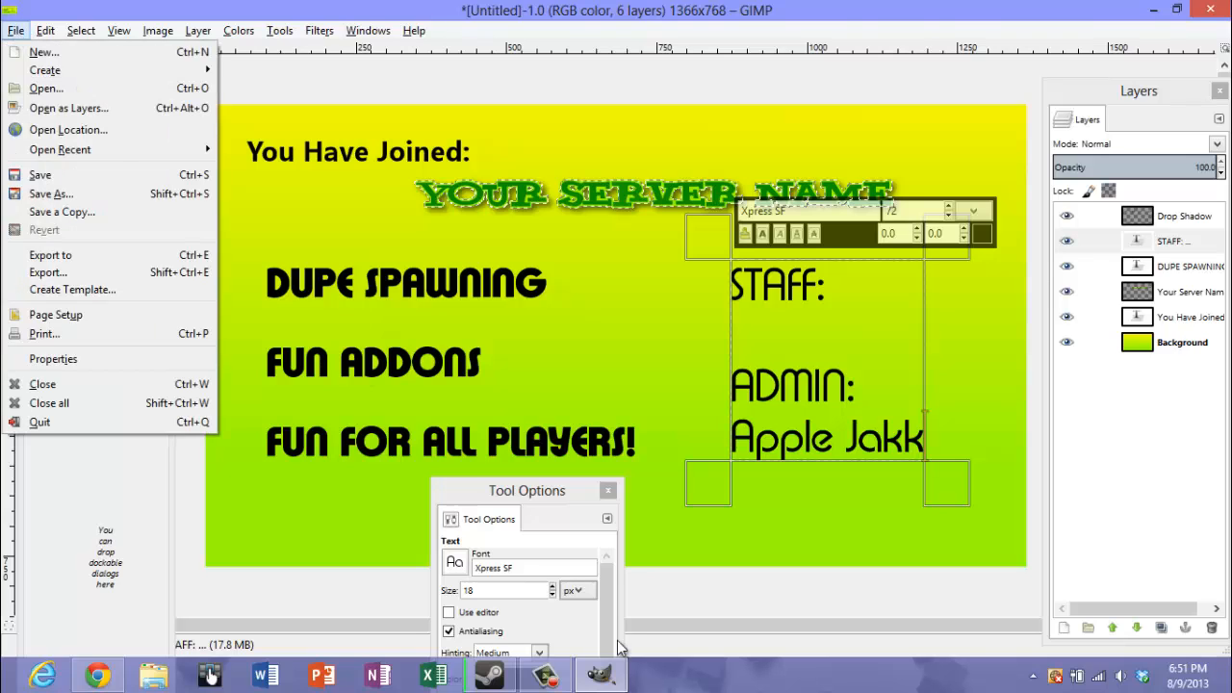
{"action": "left_click", "coordinate": [562, 680]}
{"action": "left_click", "coordinate": [562, 680]}
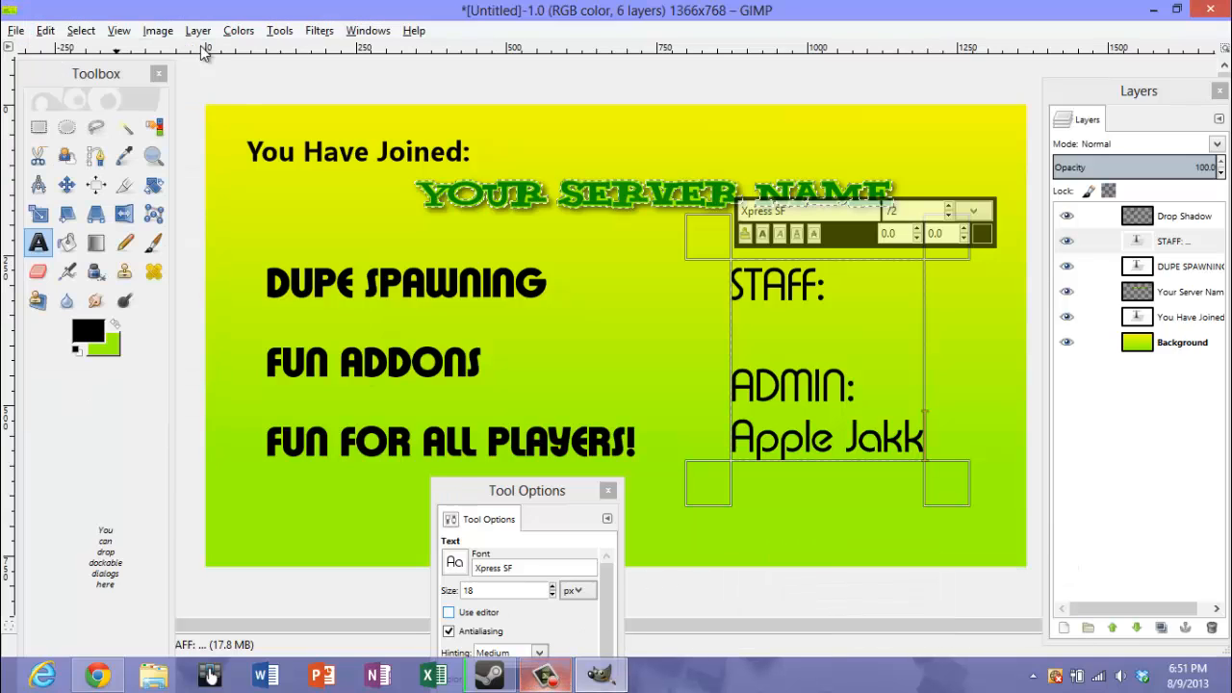
{"action": "left_click", "coordinate": [15, 32]}
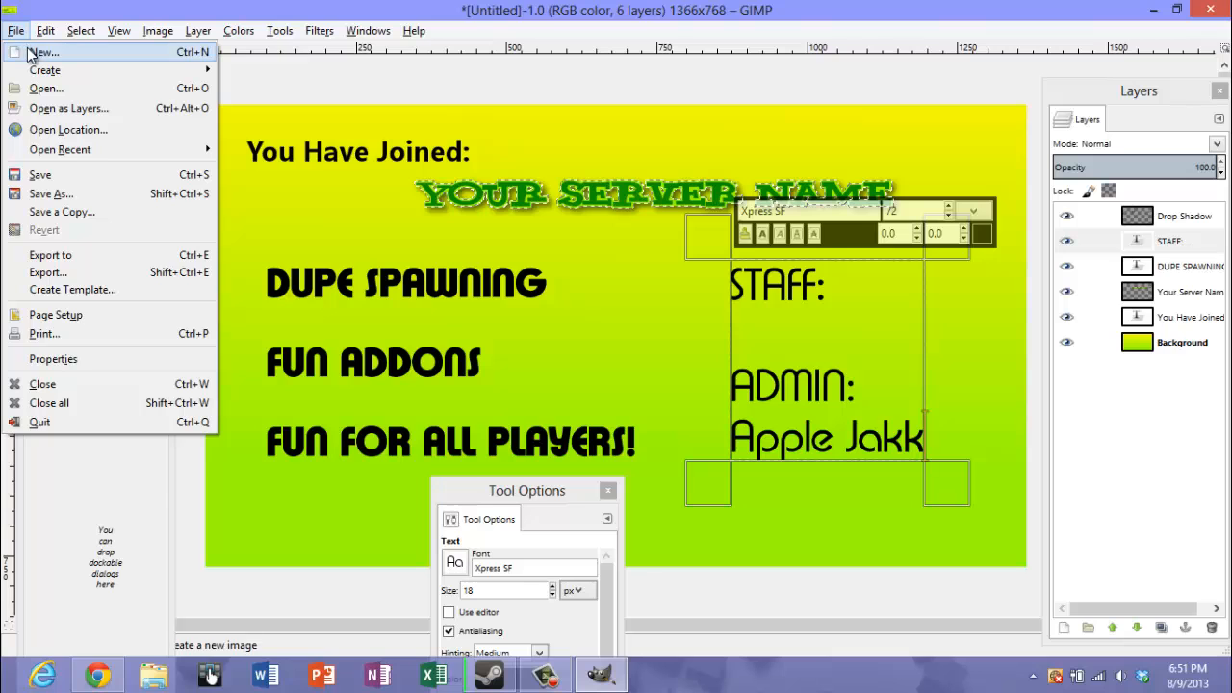
{"action": "left_click", "coordinate": [99, 112]}
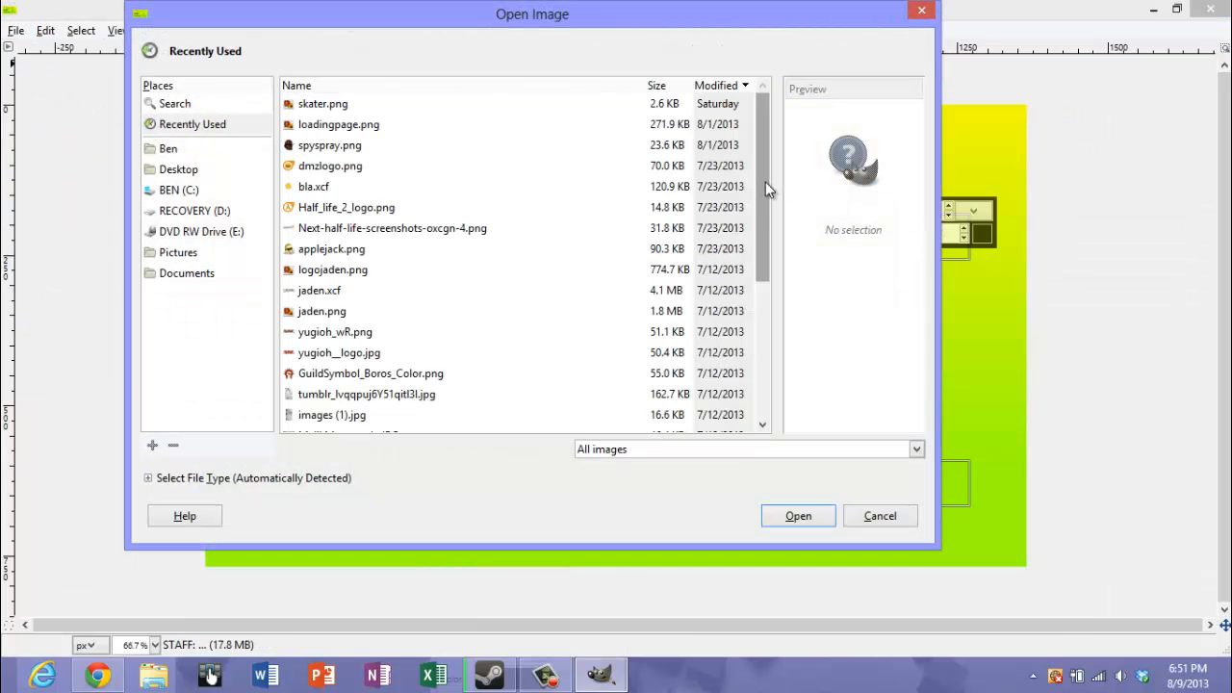
{"action": "left_click", "coordinate": [178, 149]}
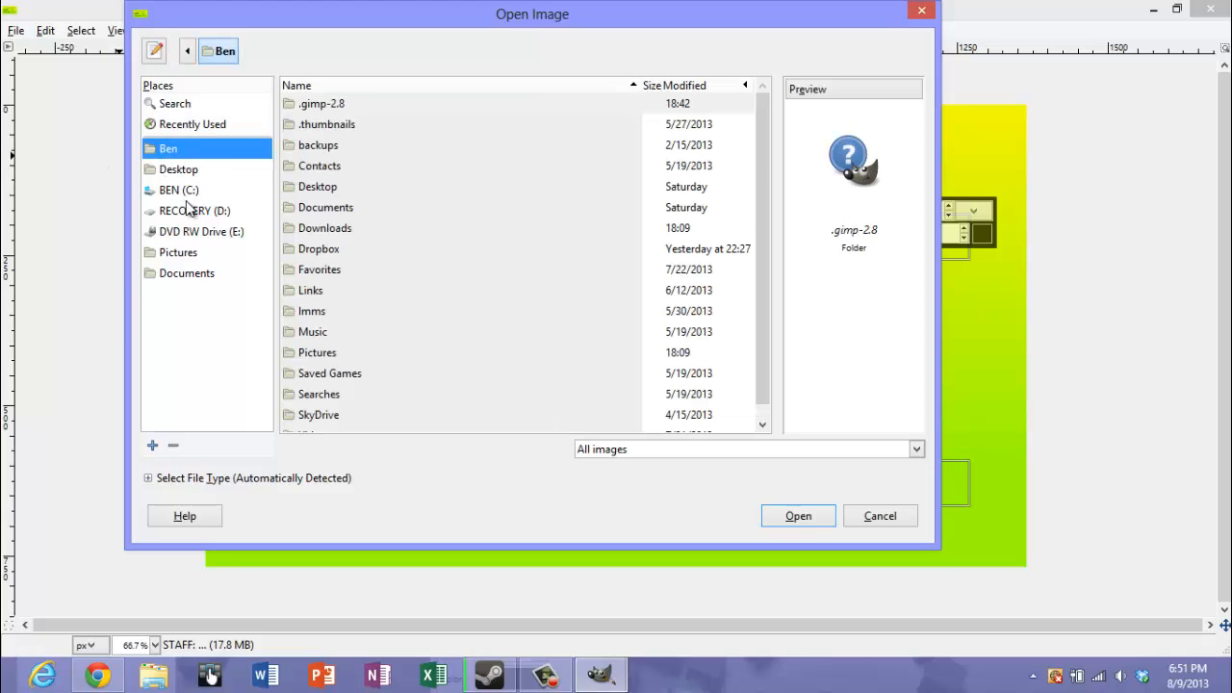
{"action": "left_click", "coordinate": [178, 252]}
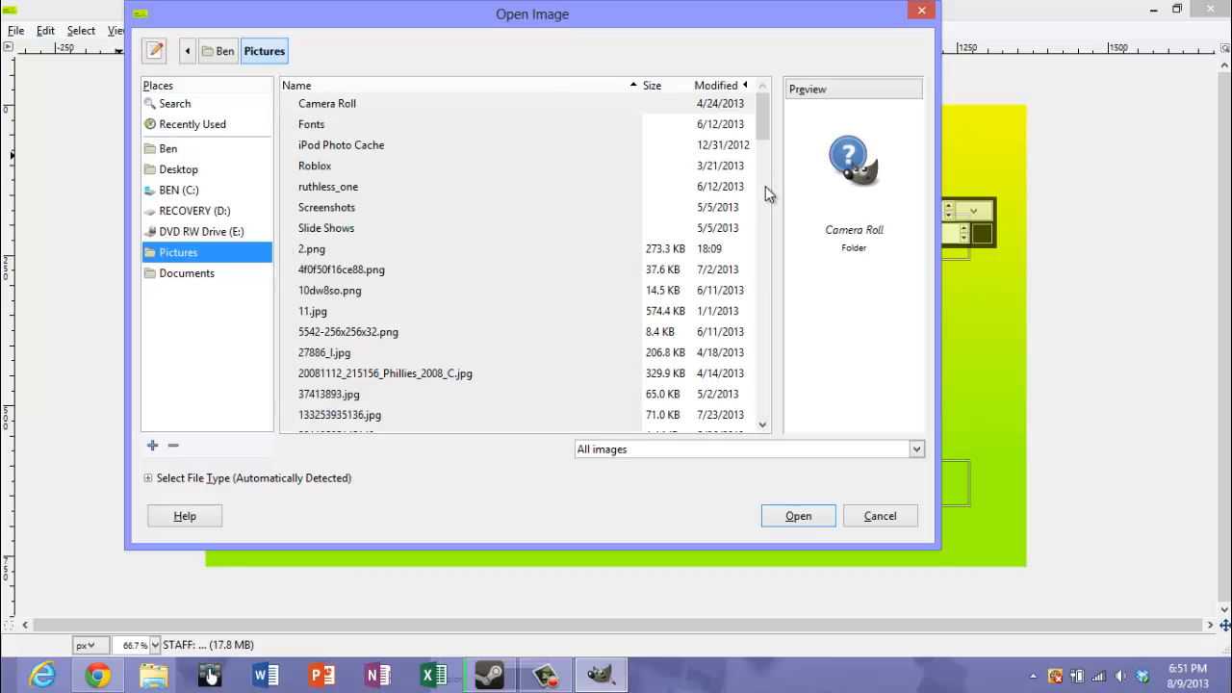
{"action": "left_click_drag", "start_coordinate": [760, 125], "coordinate": [783, 161]}
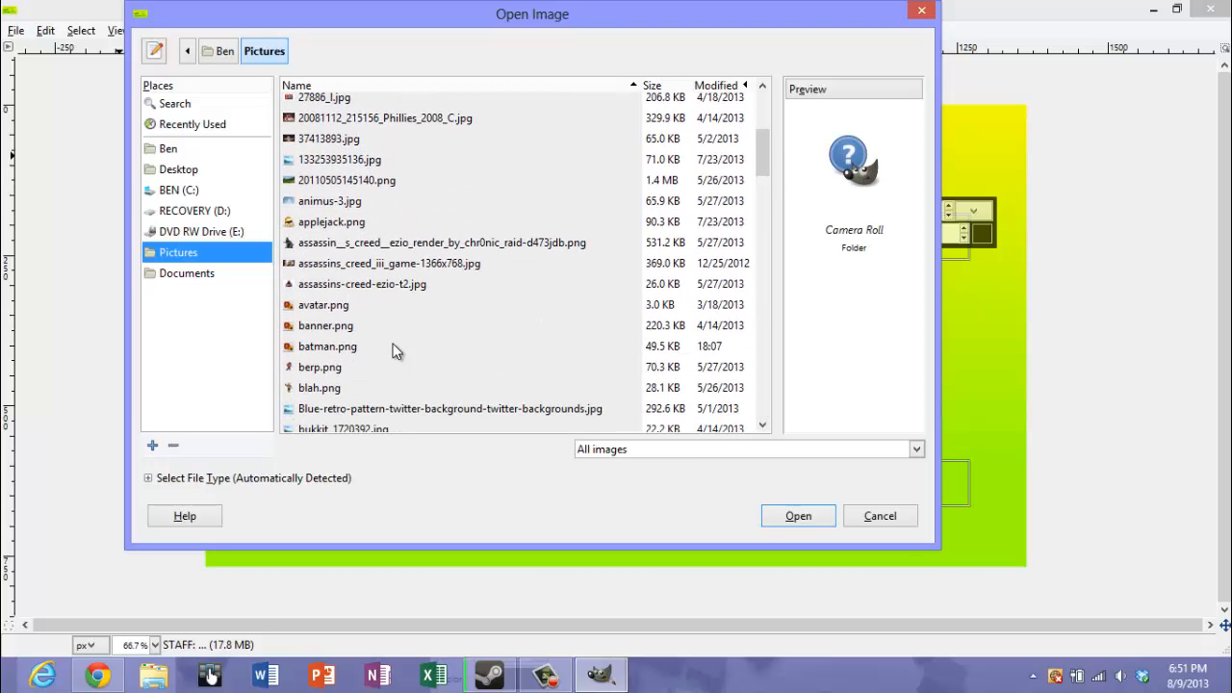
{"action": "double_click", "coordinate": [336, 348]}
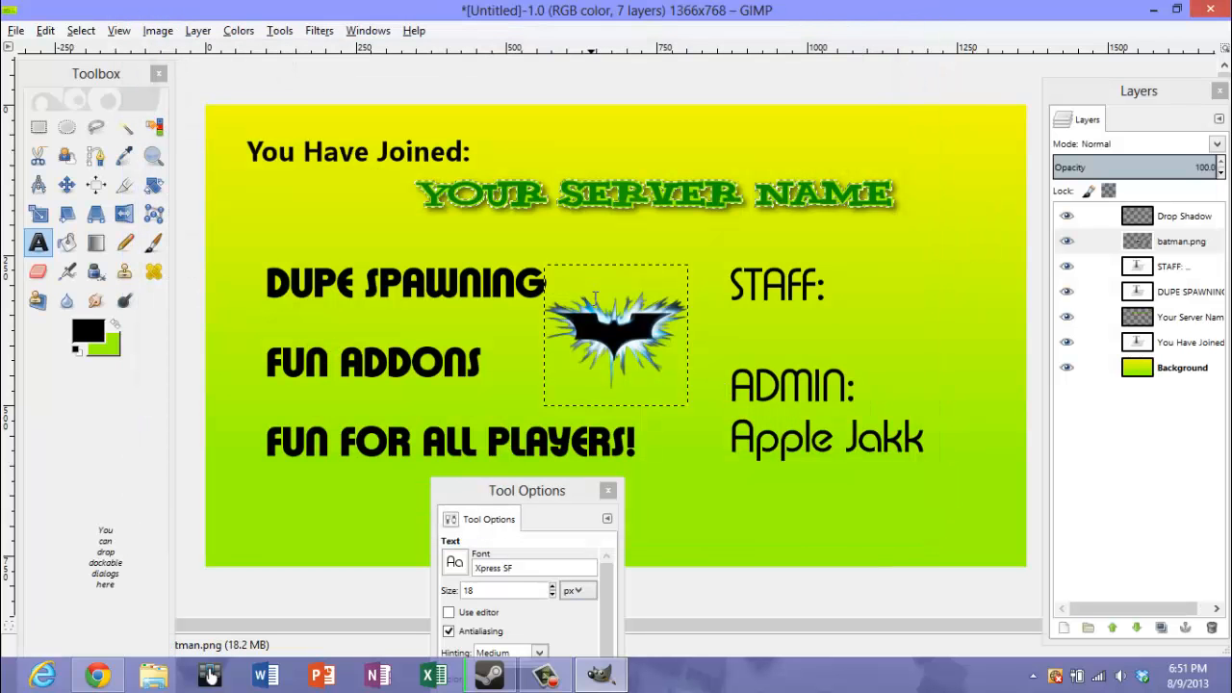
Move the bat logo to the left of the server name, beneath the "You Have Joined:" heading
{"action": "left_click", "coordinate": [67, 184]}
{"action": "left_click_drag", "start_coordinate": [613, 339], "coordinate": [299, 324]}
{"action": "left_click_drag", "start_coordinate": [302, 330], "coordinate": [333, 216]}
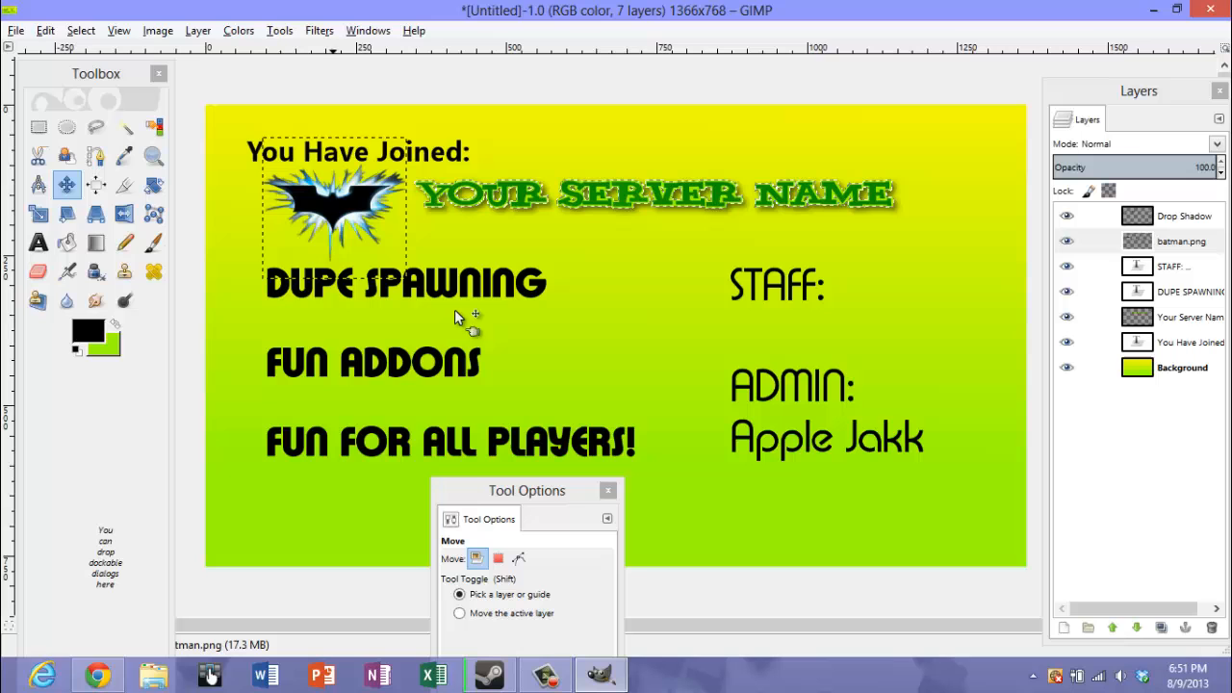
Add Trans-Batman.png as a new layer and move the figure to the image's lower-left area, beside the start of "FUN FOR ALL PLAYERS!"
{"action": "left_click", "coordinate": [16, 31]}
{"action": "left_click", "coordinate": [43, 85]}
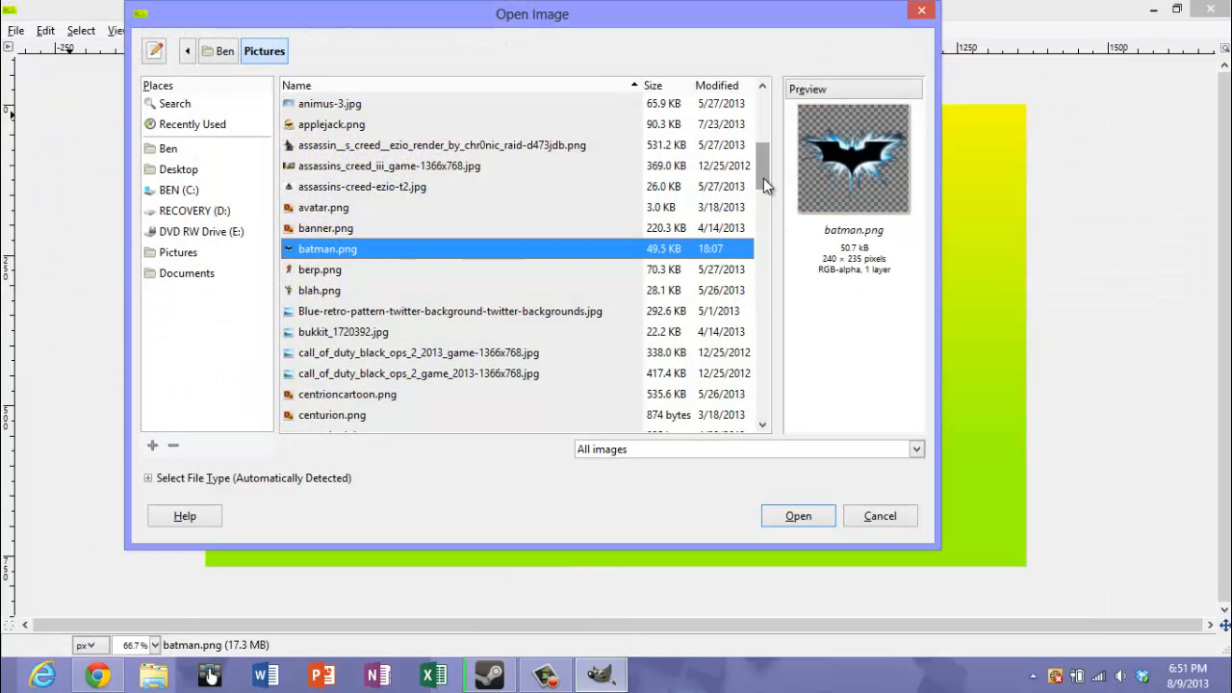
{"action": "left_click_drag", "start_coordinate": [767, 181], "coordinate": [746, 406]}
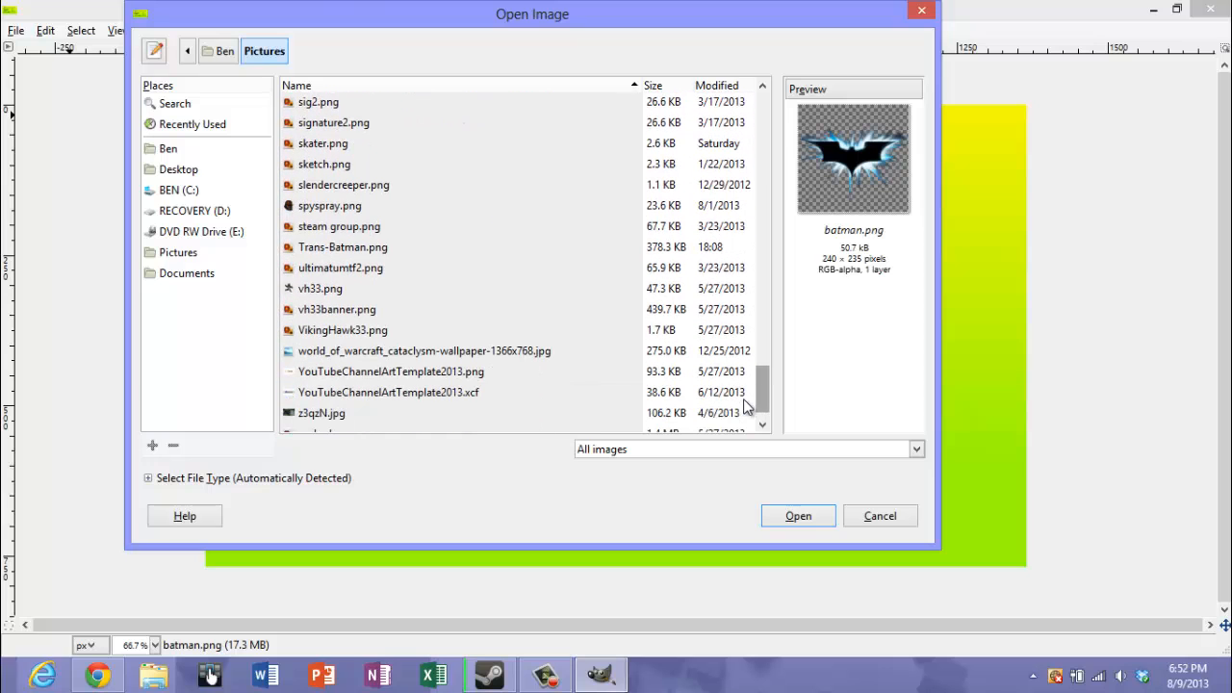
{"action": "left_click", "coordinate": [325, 248]}
{"action": "double_click", "coordinate": [326, 249]}
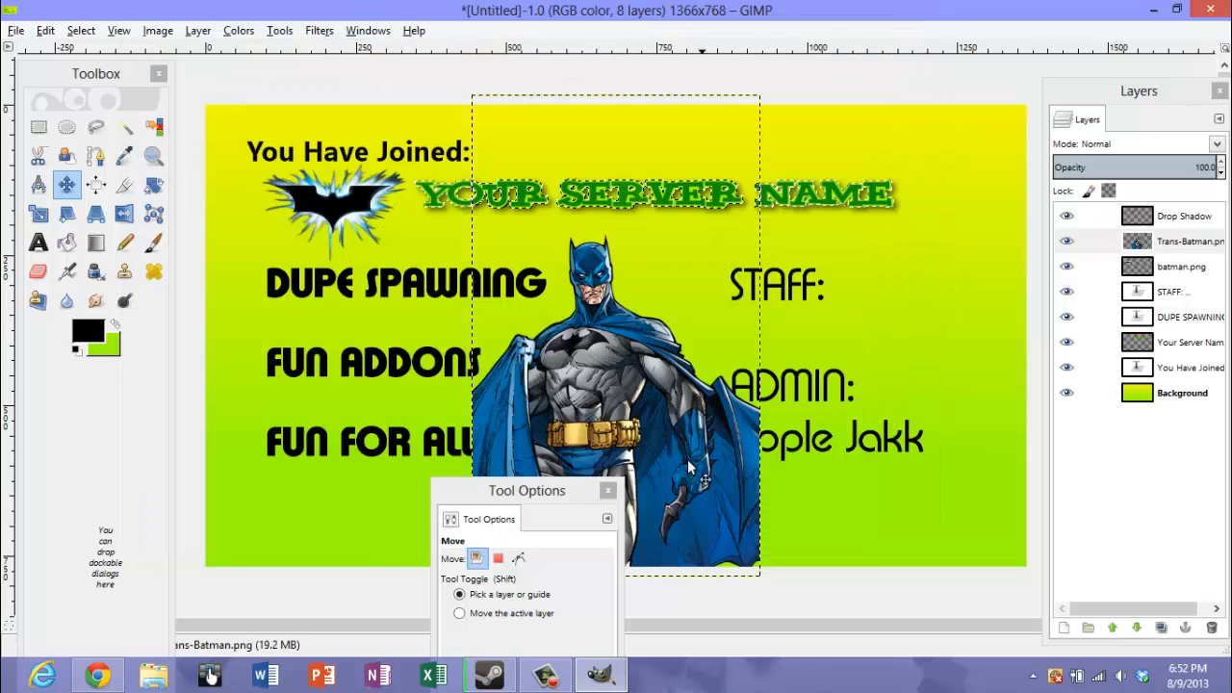
{"action": "left_click_drag", "start_coordinate": [612, 390], "coordinate": [736, 575]}
{"action": "left_click_drag", "start_coordinate": [840, 561], "coordinate": [346, 545]}
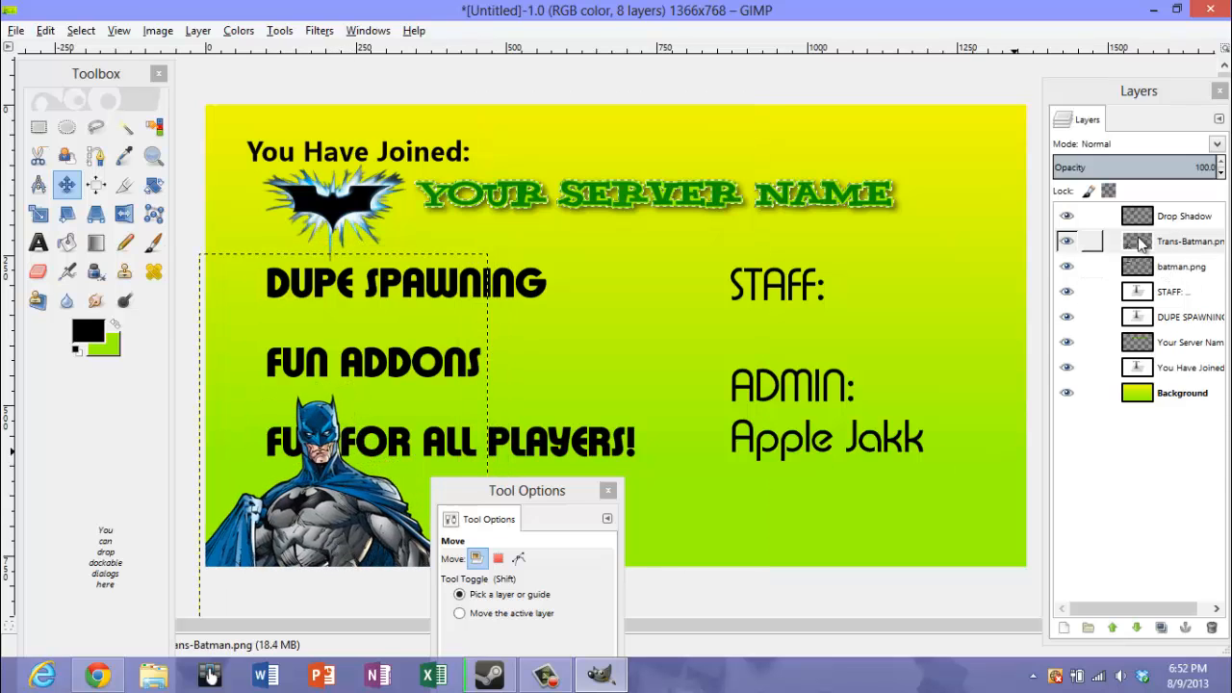
Try to move the Trans-Batman.png layer beneath the text layers in the layer stack
{"action": "left_click_drag", "start_coordinate": [1146, 249], "coordinate": [1176, 380]}
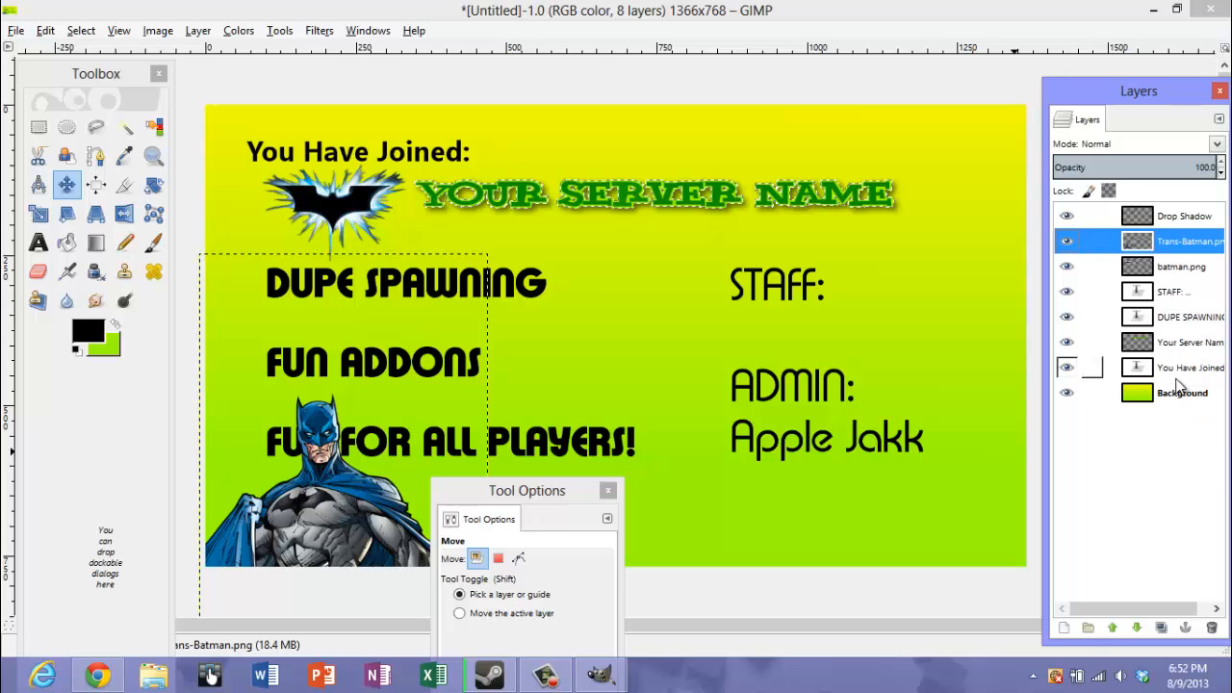
{"action": "left_click_drag", "start_coordinate": [1140, 241], "coordinate": [1175, 383]}
{"action": "left_click", "coordinate": [1153, 294]}
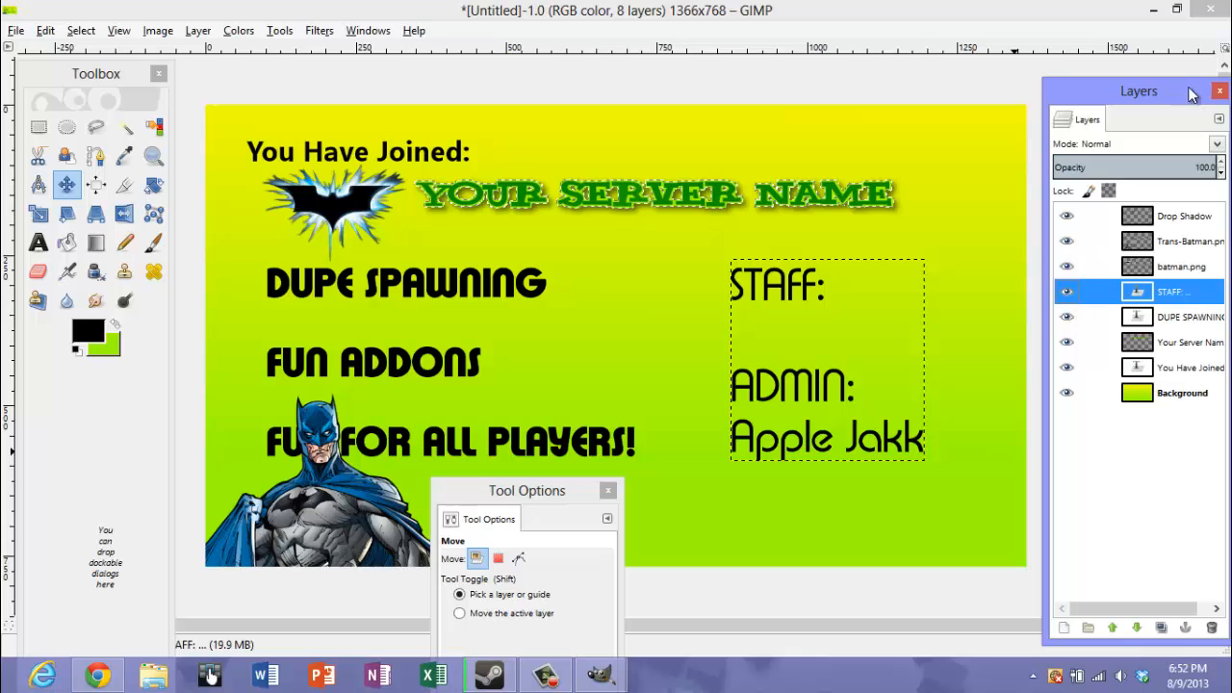
{"action": "left_click_drag", "start_coordinate": [1162, 108], "coordinate": [1141, 109]}
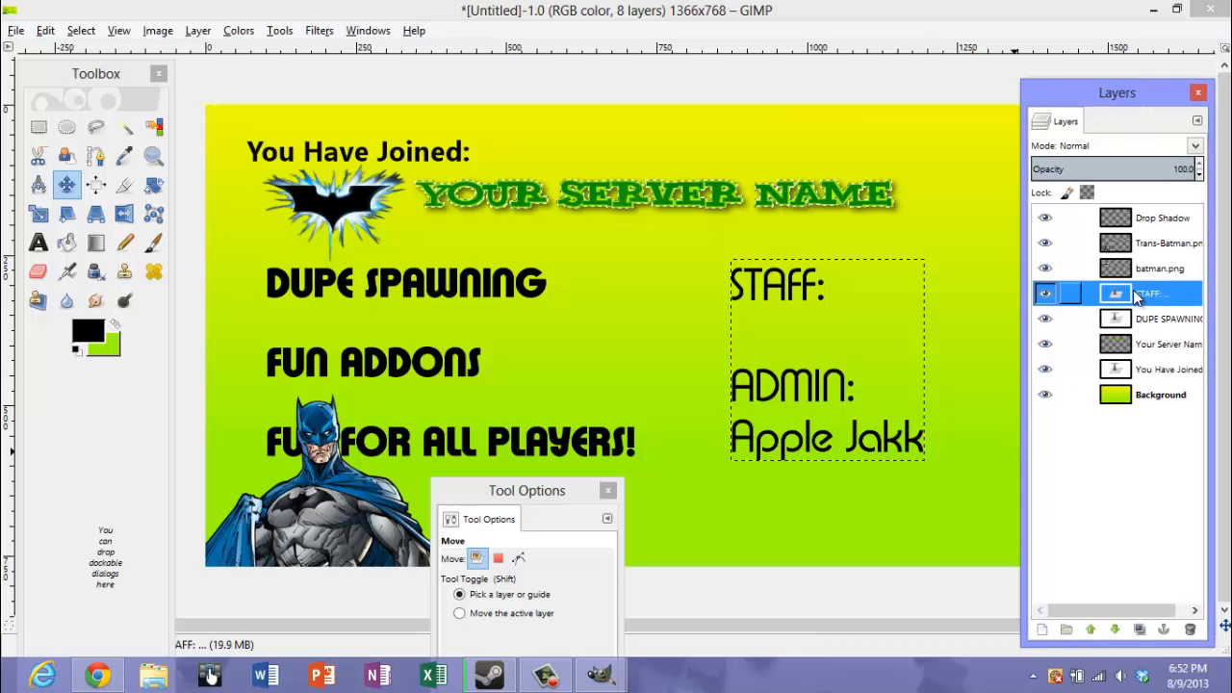
Select the Trans-Batman.png layer and move the figure down into the lower-left corner, clear of the "FUN FOR ALL PLAYERS!" line
{"action": "left_click", "coordinate": [1133, 275]}
{"action": "right_click", "coordinate": [1134, 248]}
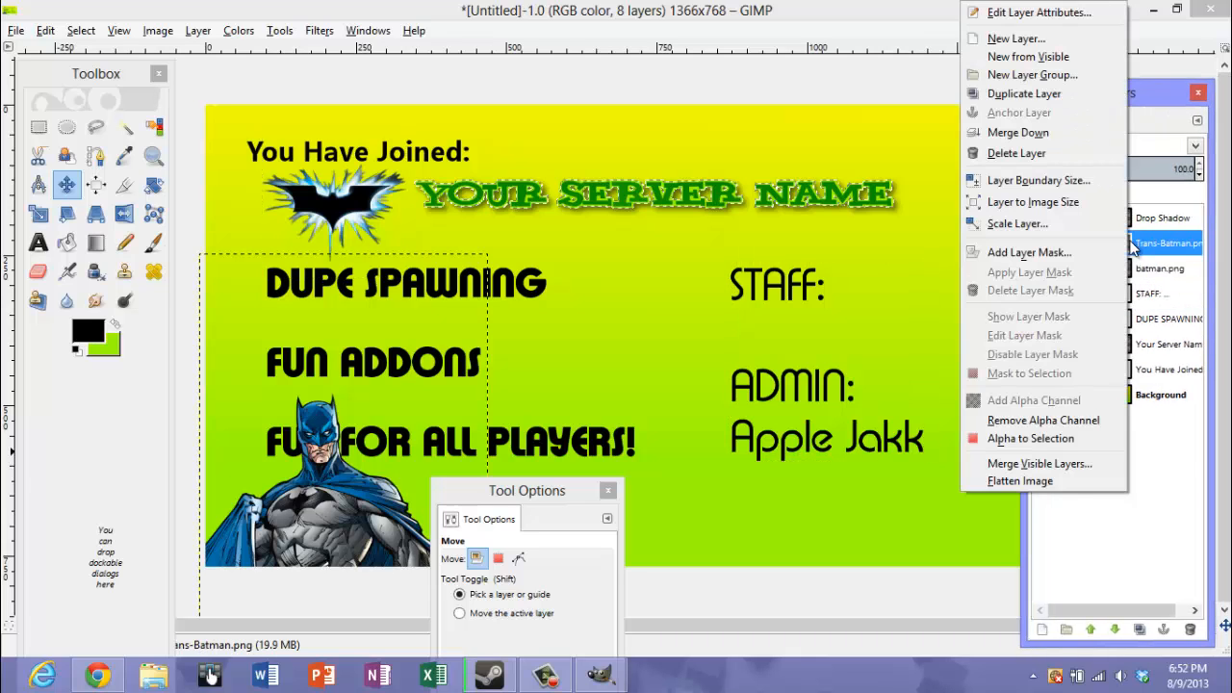
{"action": "left_click", "coordinate": [1146, 248]}
{"action": "double_click", "coordinate": [1165, 242]}
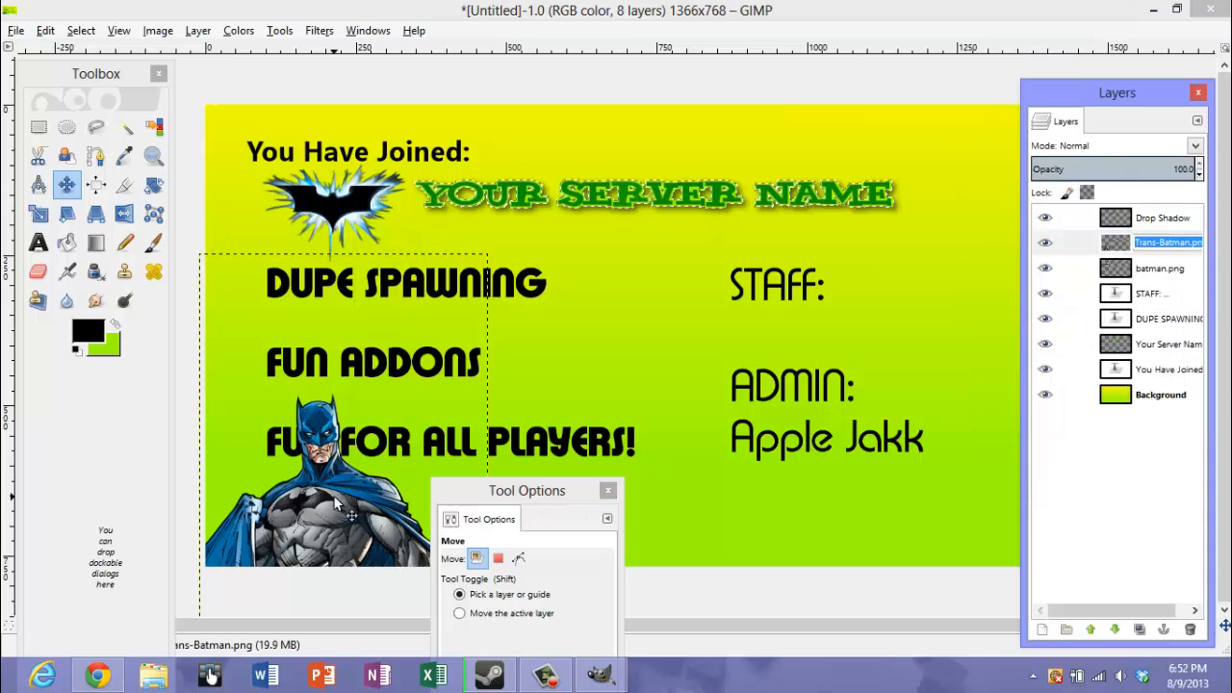
{"action": "left_click_drag", "start_coordinate": [328, 509], "coordinate": [276, 580]}
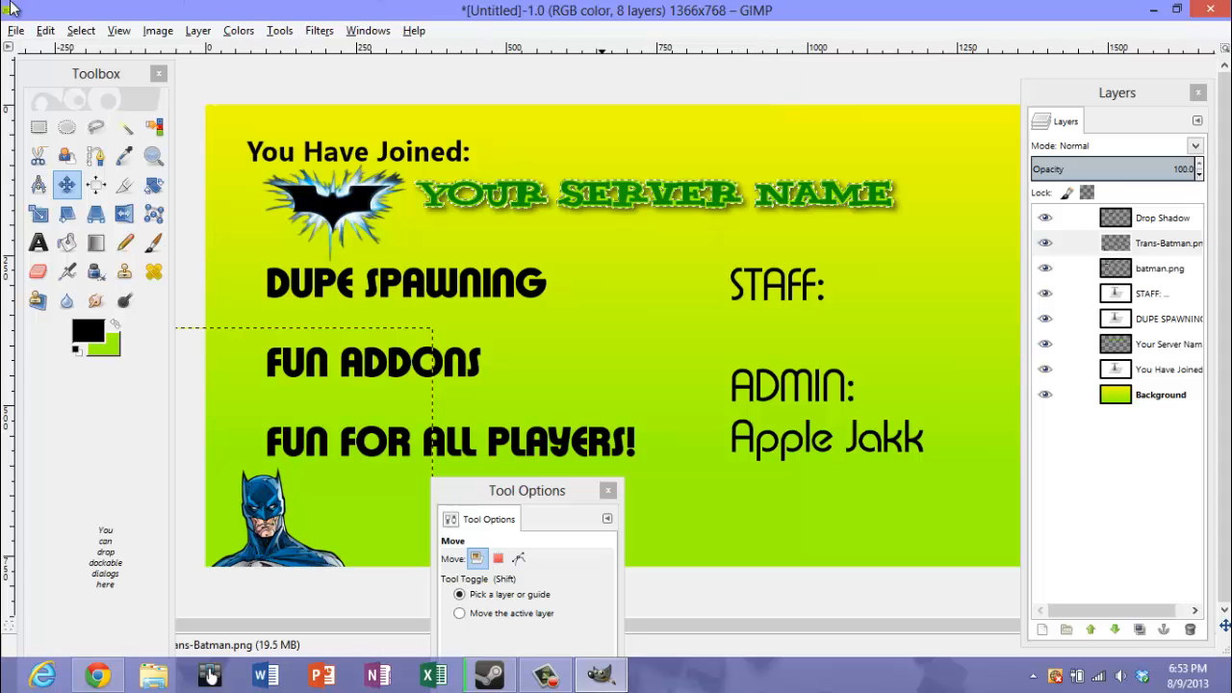
Add 2.png from the Pictures folder as a new layer and move it right, over the staff list
{"action": "left_click", "coordinate": [15, 31]}
{"action": "left_click", "coordinate": [58, 107]}
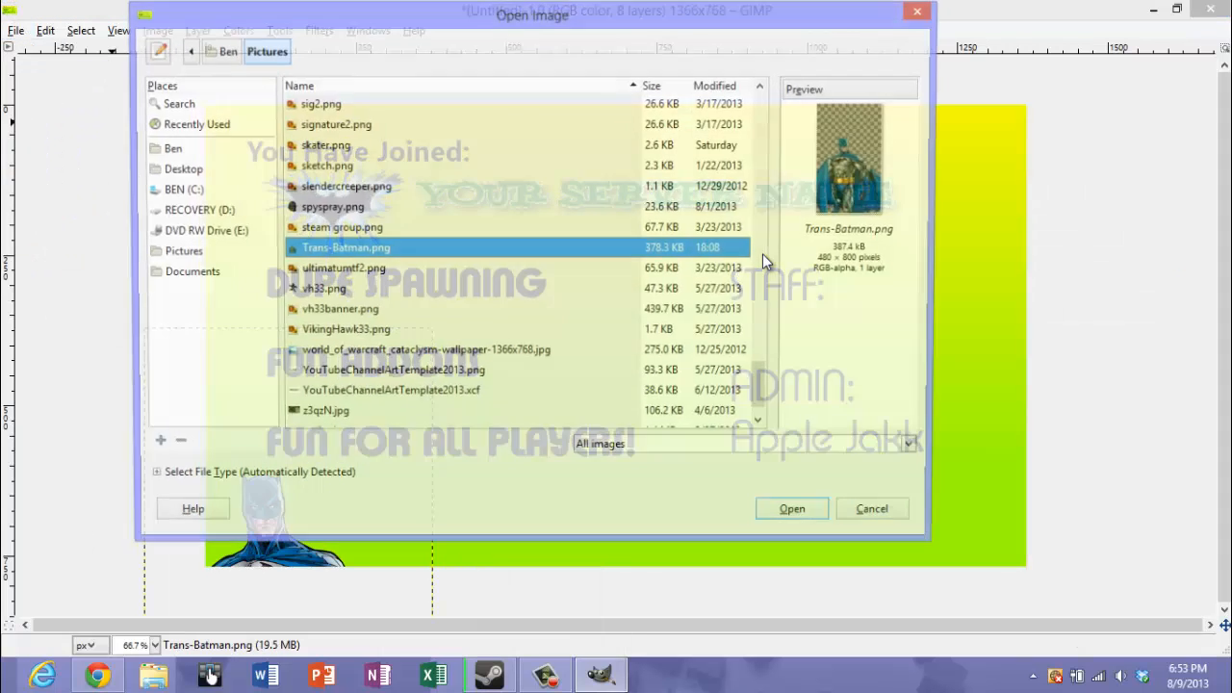
{"action": "left_click_drag", "start_coordinate": [765, 384], "coordinate": [764, 391]}
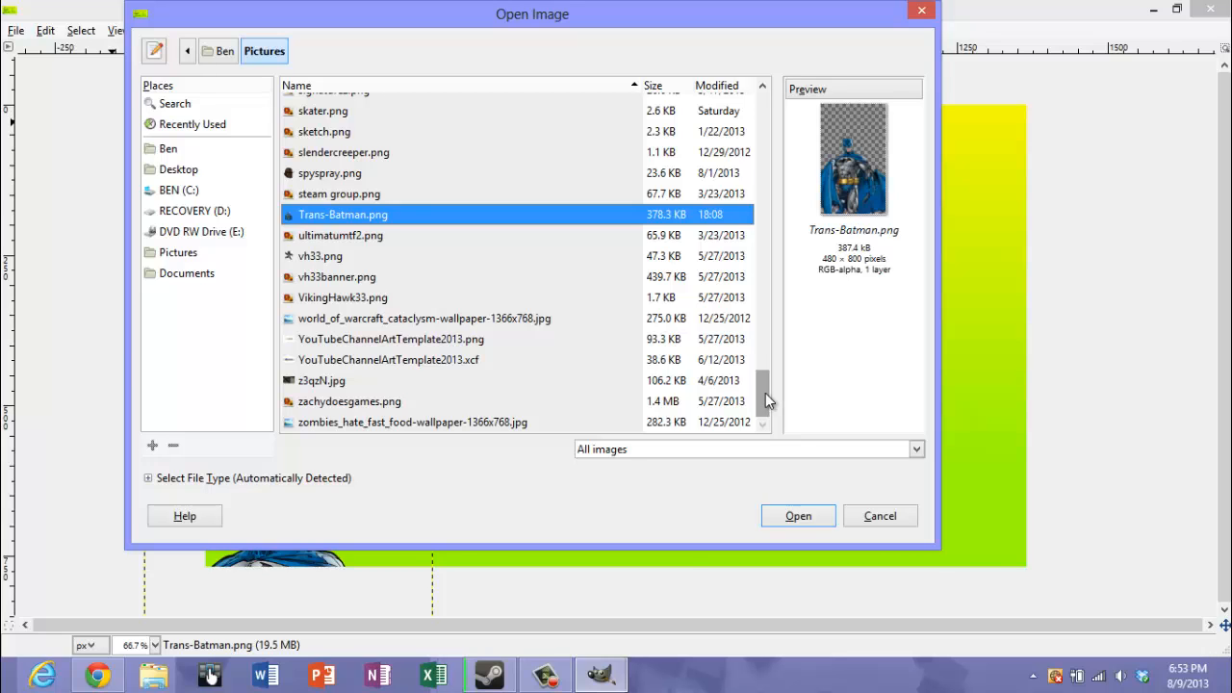
{"action": "left_click_drag", "start_coordinate": [766, 393], "coordinate": [772, 100]}
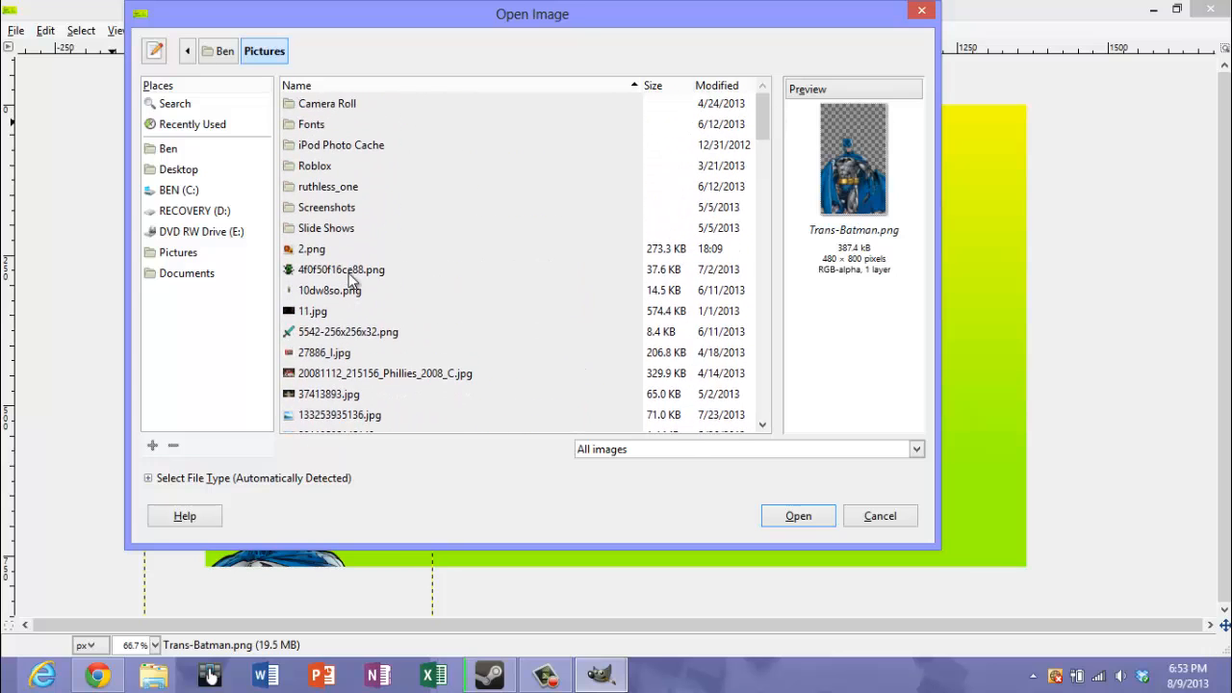
{"action": "double_click", "coordinate": [308, 248]}
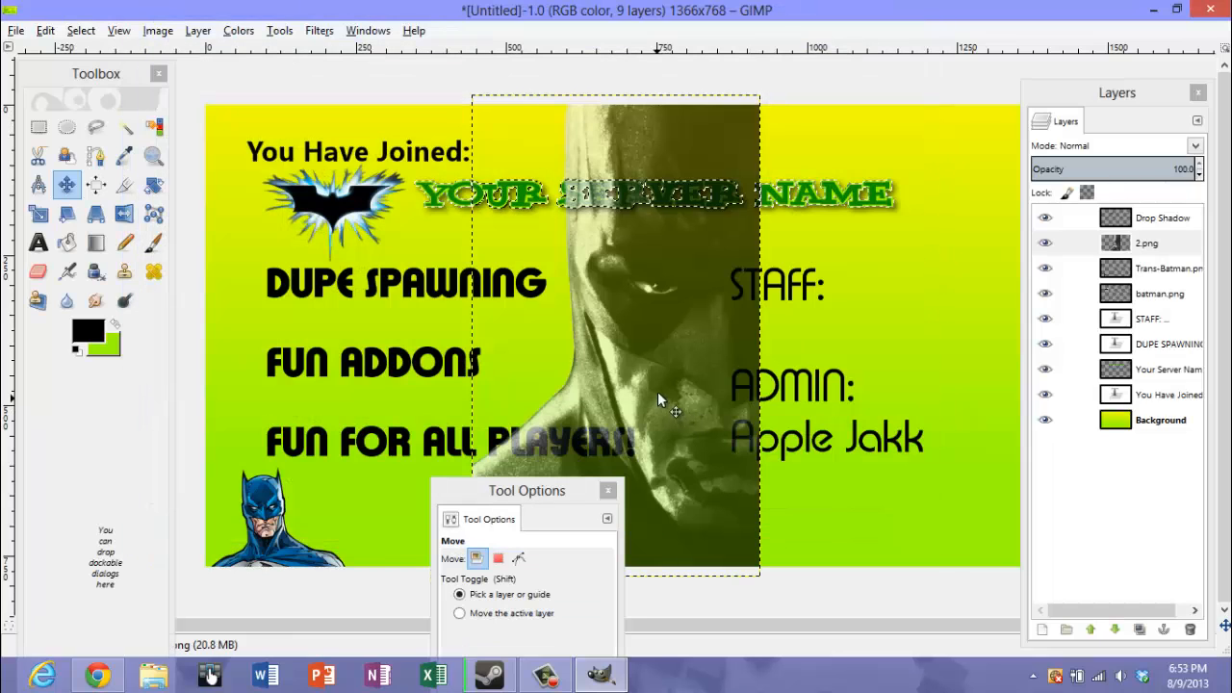
{"action": "left_click_drag", "start_coordinate": [684, 384], "coordinate": [917, 405]}
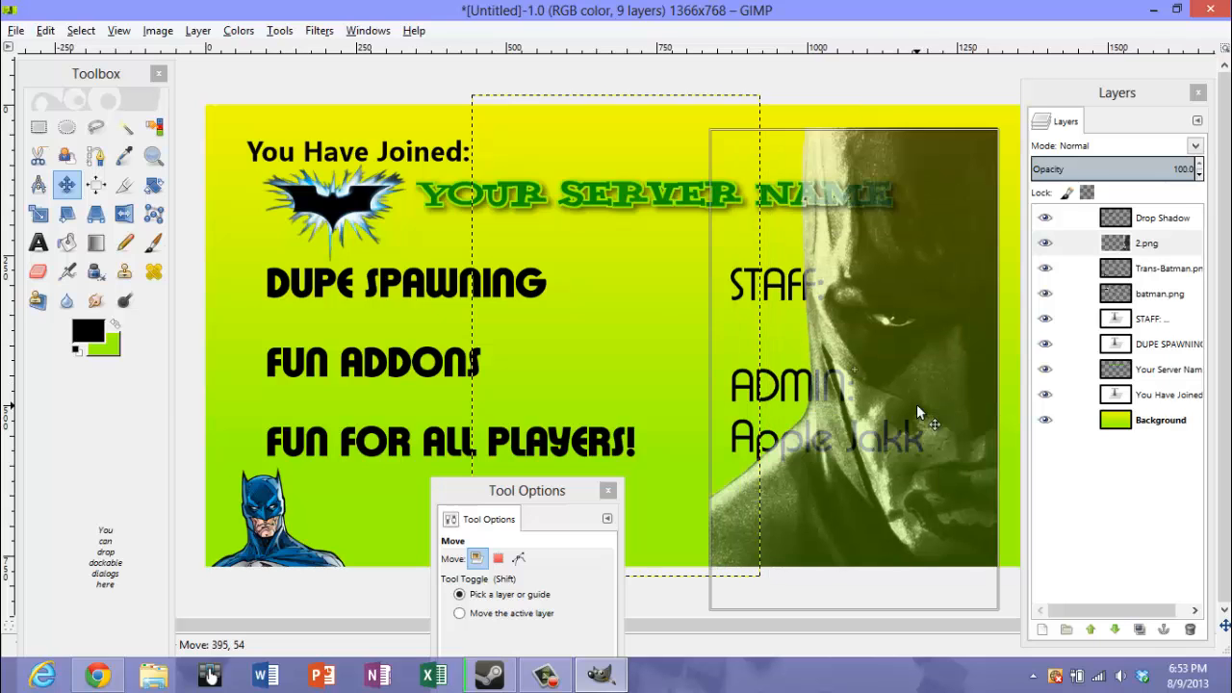
{"action": "left_click", "coordinate": [38, 214]}
{"action": "left_click", "coordinate": [829, 245]}
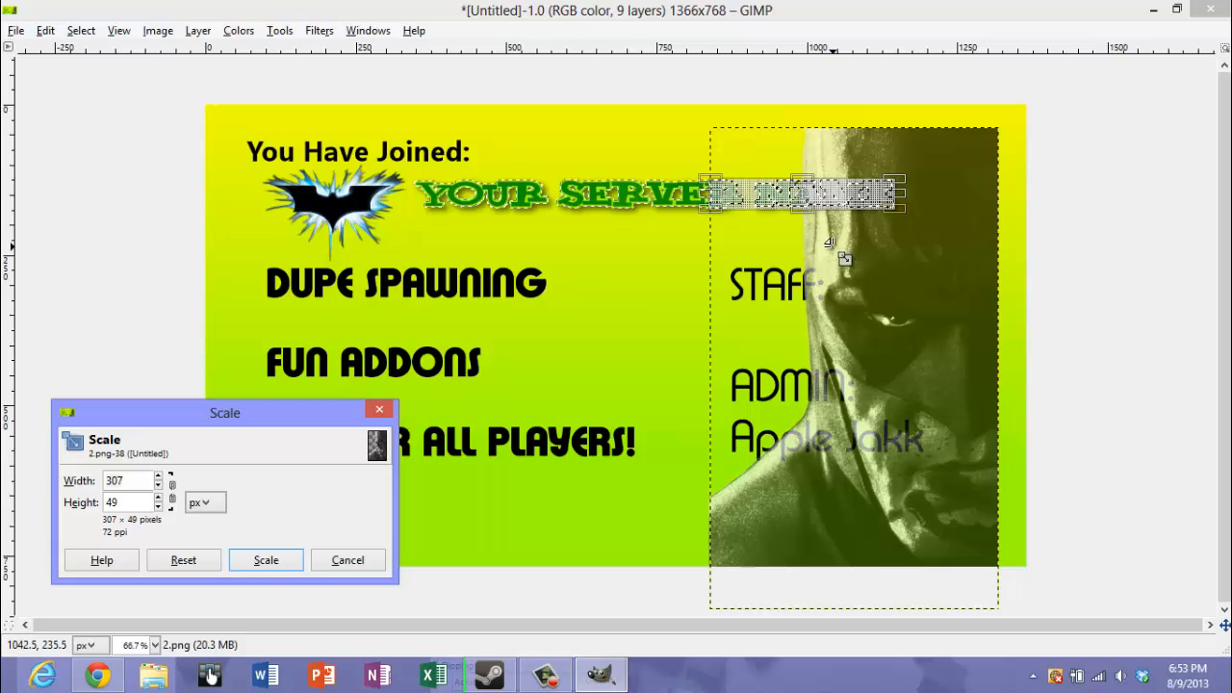
{"action": "key", "text": "Tab"}
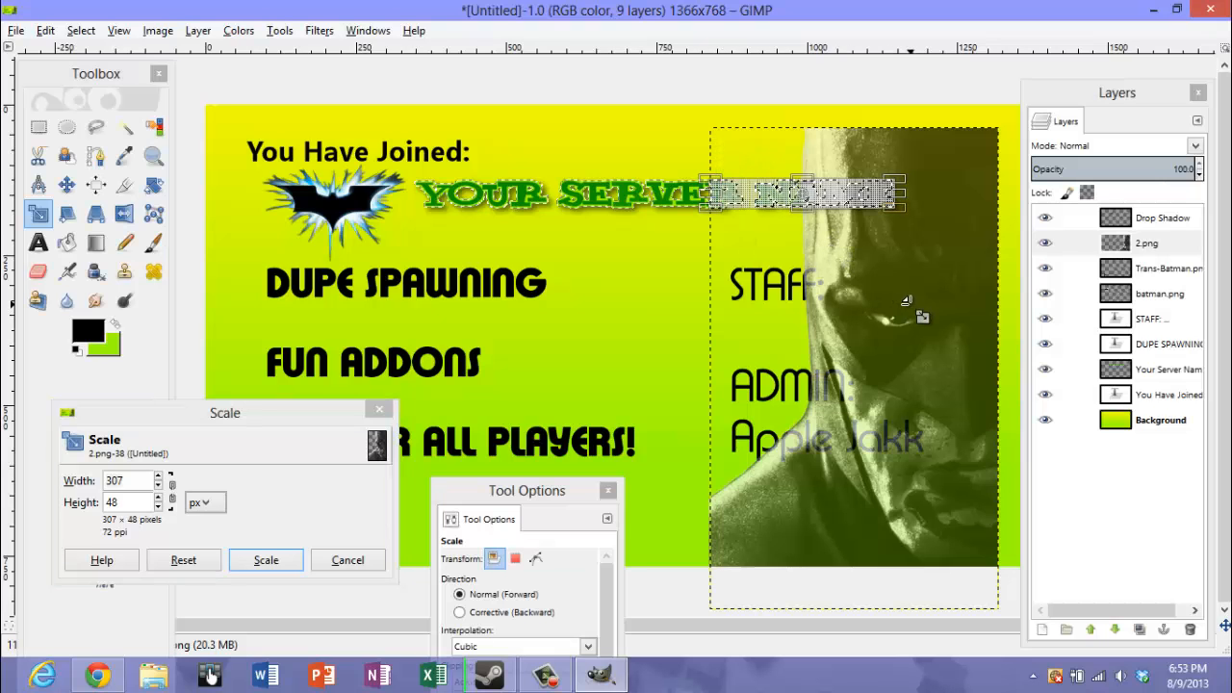
{"action": "left_click_drag", "start_coordinate": [917, 336], "coordinate": [908, 360]}
{"action": "left_click", "coordinate": [45, 31]}
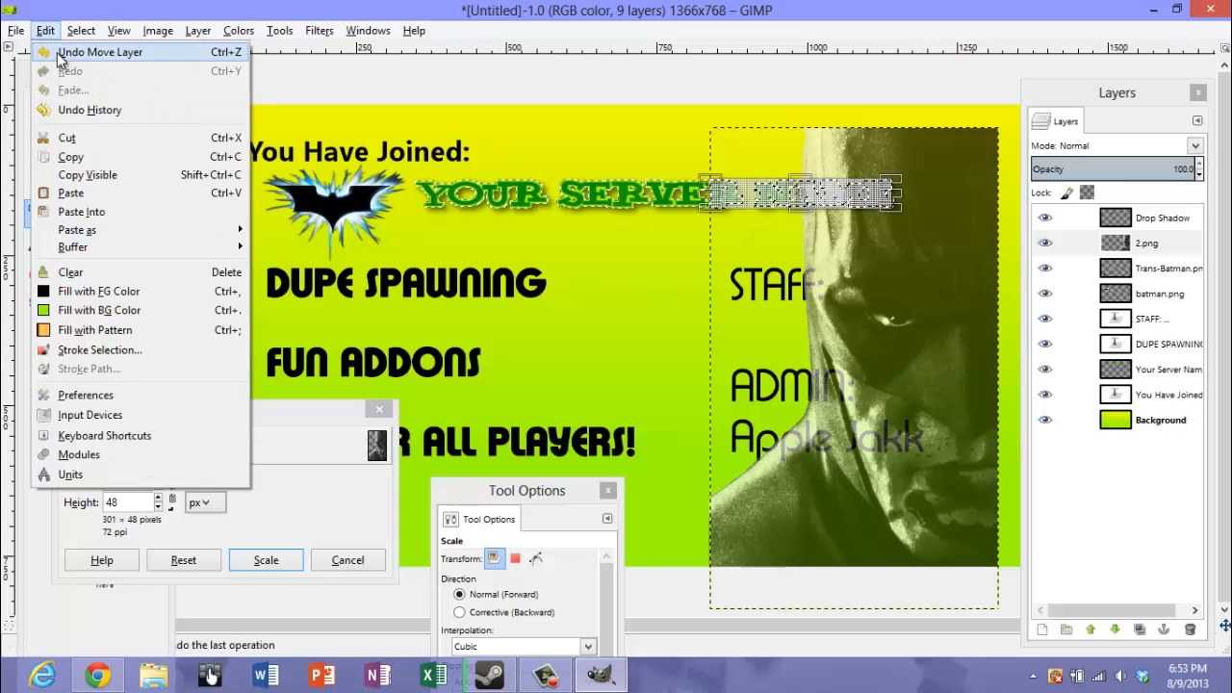
{"action": "left_click", "coordinate": [347, 566]}
Try to scale the 2.png layer with the Scale tool, using 441 × 331 pixels
{"action": "left_click", "coordinate": [917, 393]}
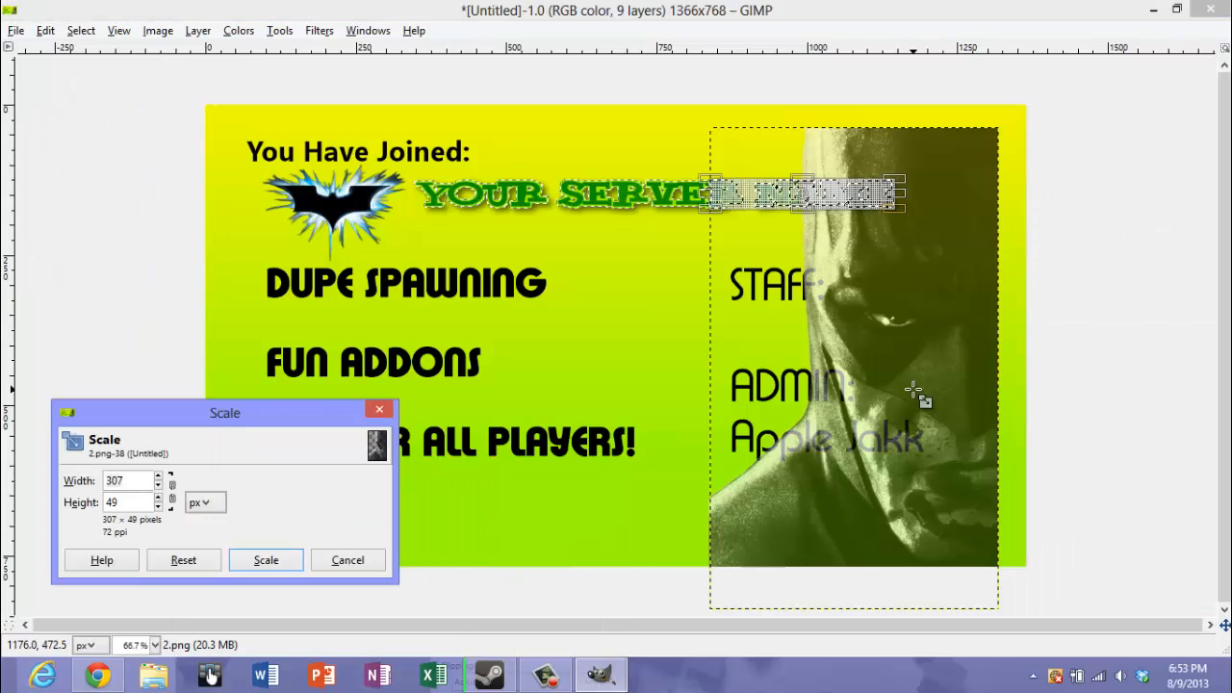
{"action": "key", "text": "Tab"}
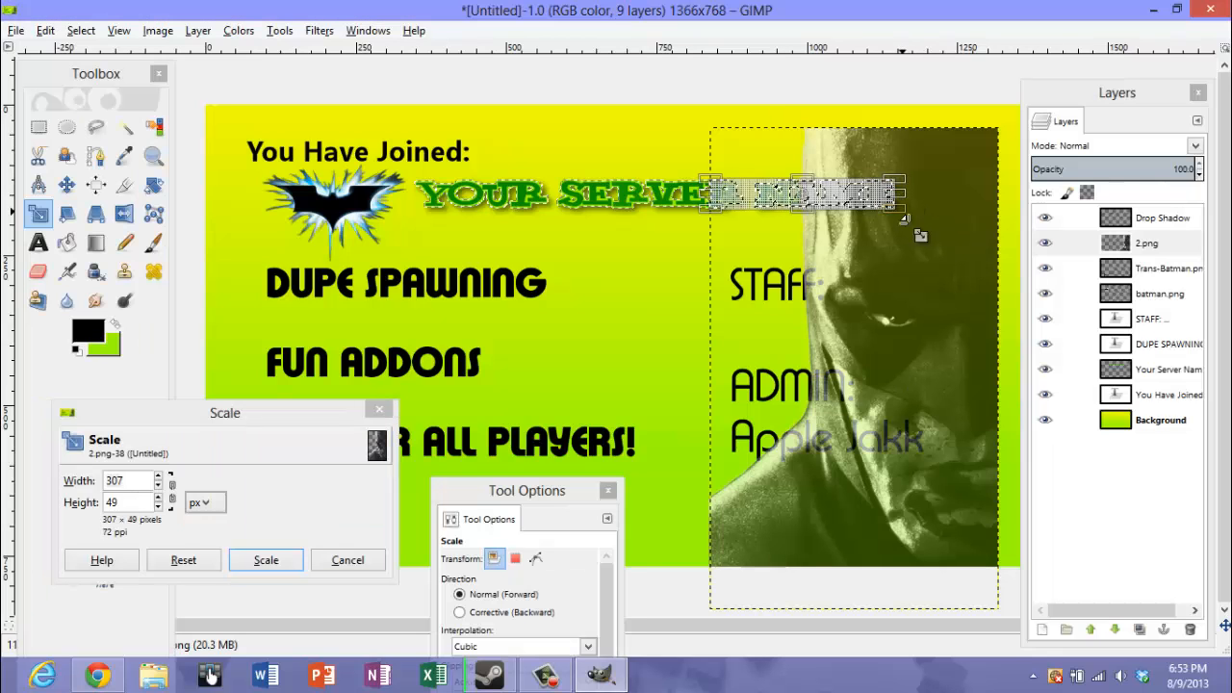
{"action": "left_click_drag", "start_coordinate": [911, 210], "coordinate": [990, 385]}
{"action": "left_click", "coordinate": [266, 560]}
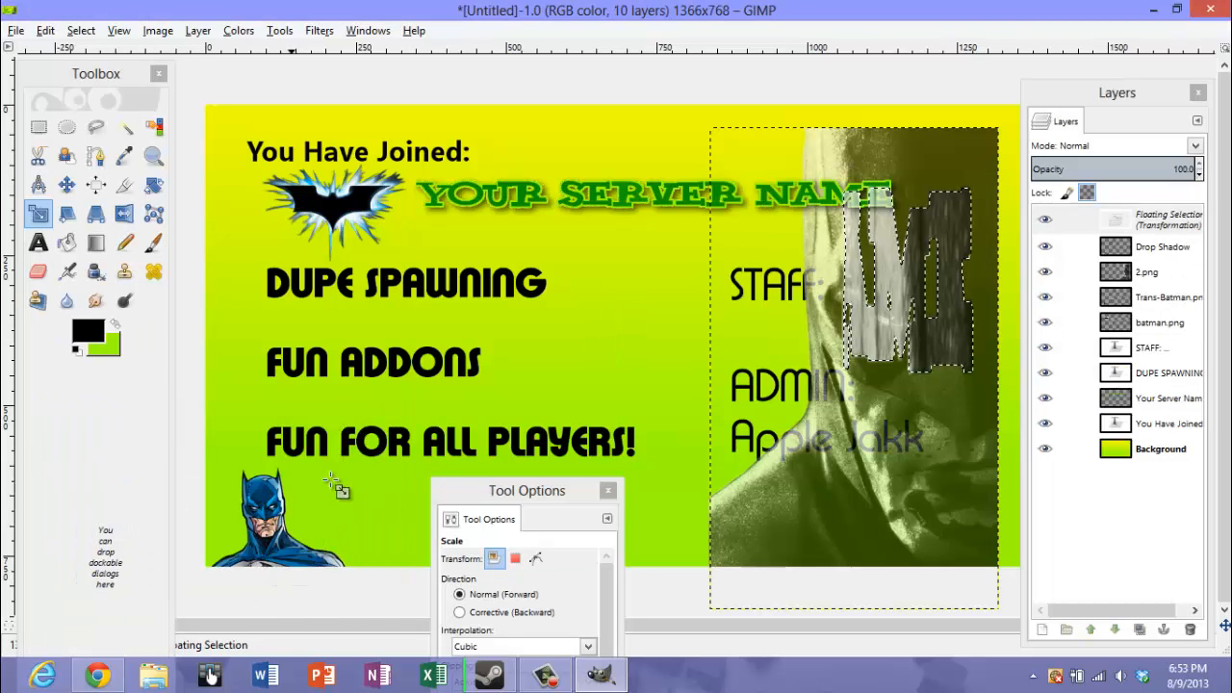
Undo the scaling and the last move of the 2.png layer
{"action": "left_click", "coordinate": [45, 30]}
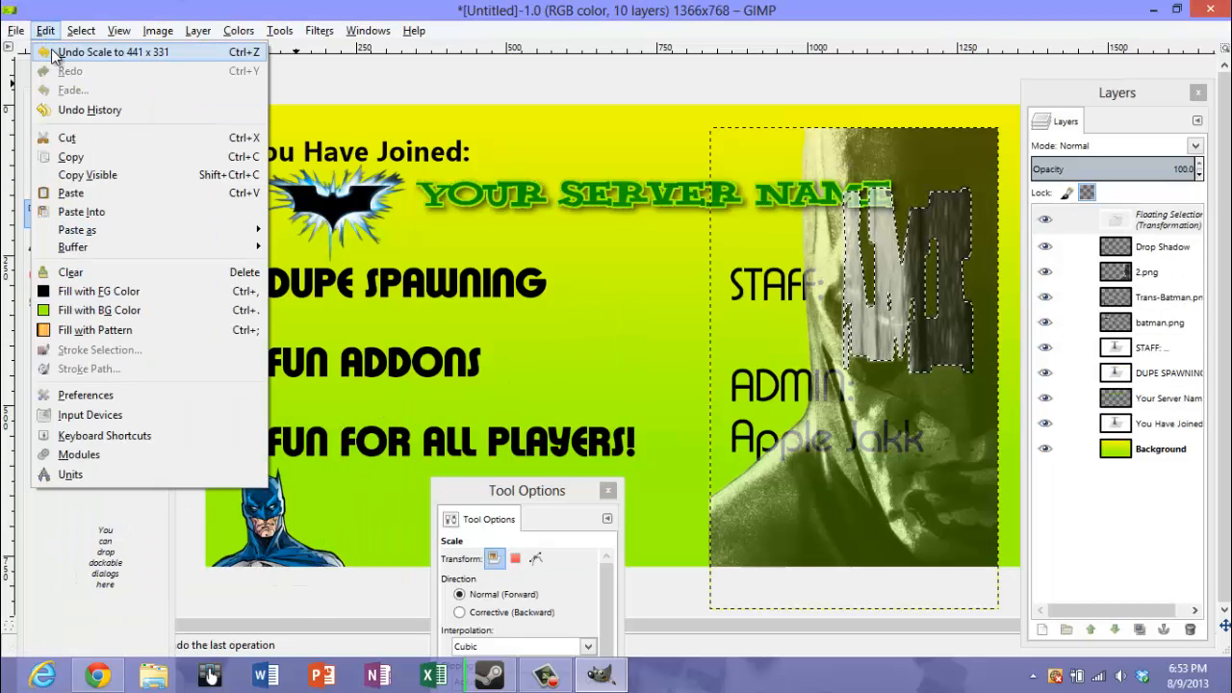
{"action": "left_click", "coordinate": [91, 61]}
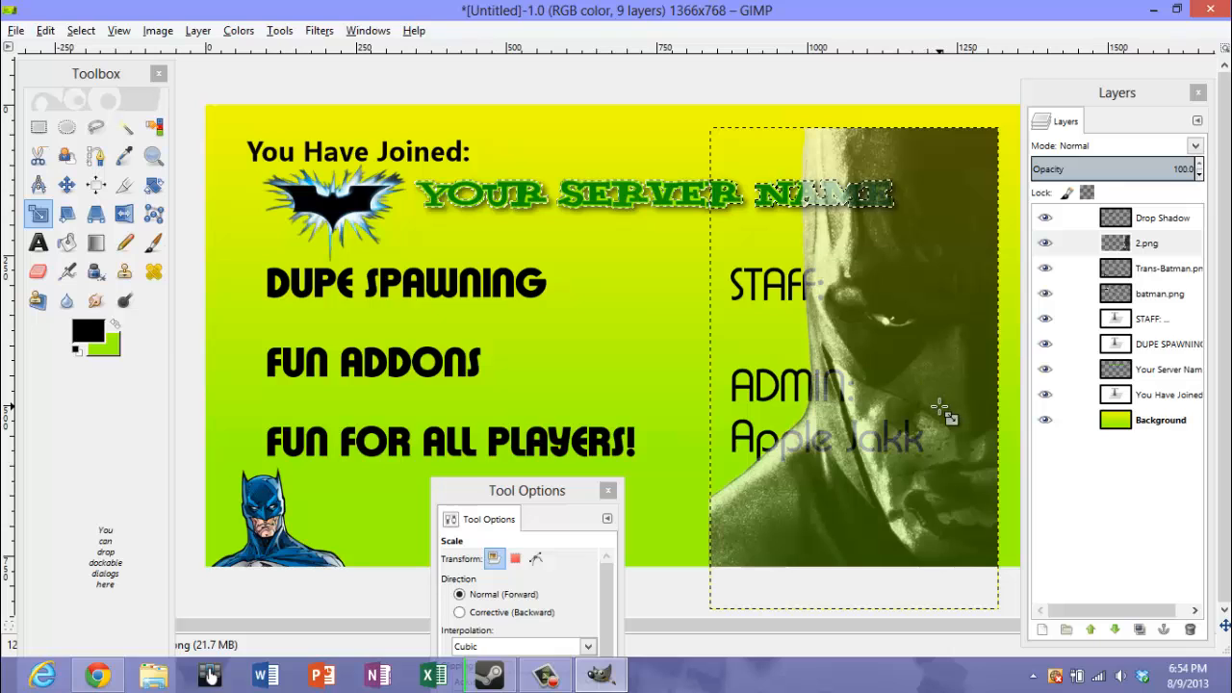
{"action": "left_click", "coordinate": [45, 30]}
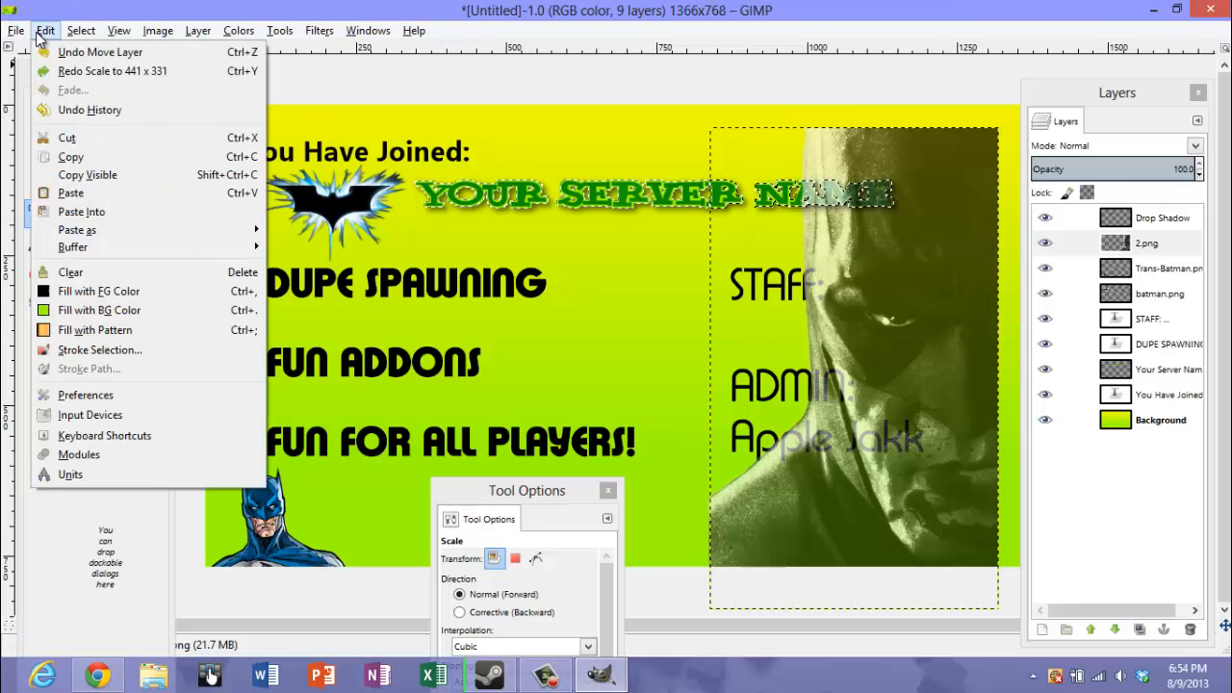
{"action": "left_click", "coordinate": [63, 53]}
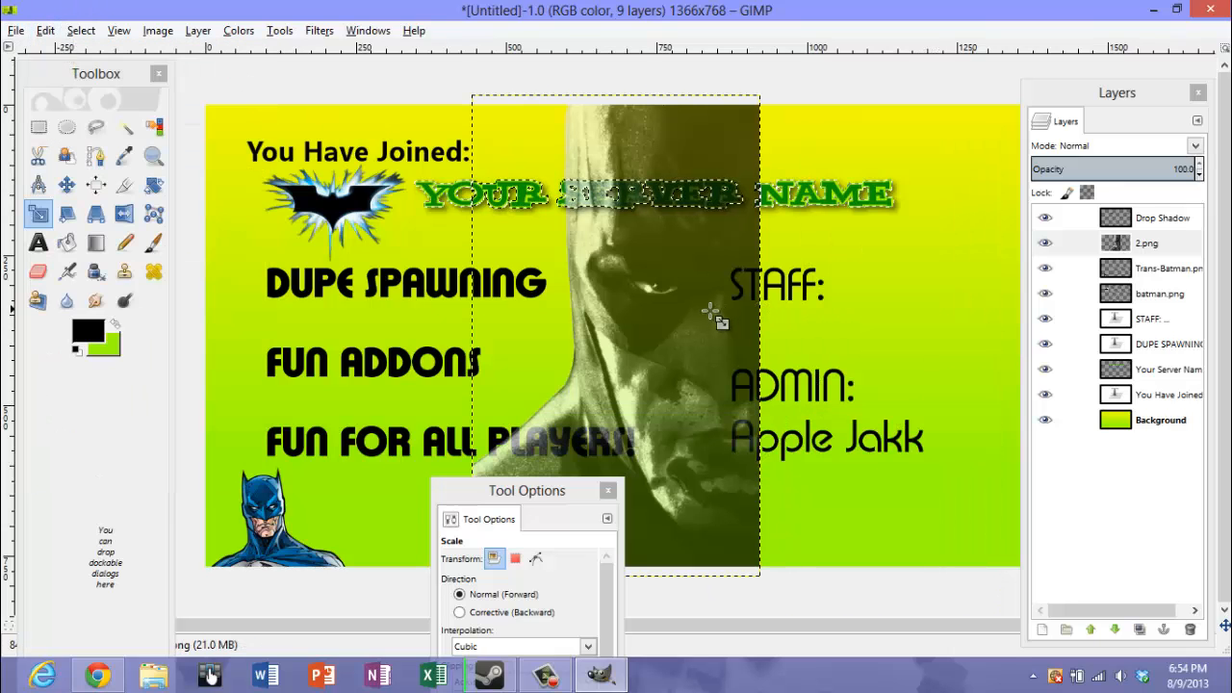
Move the 2.png layer to the right edge of the image, over the end of the staff list
{"action": "left_click", "coordinate": [66, 184]}
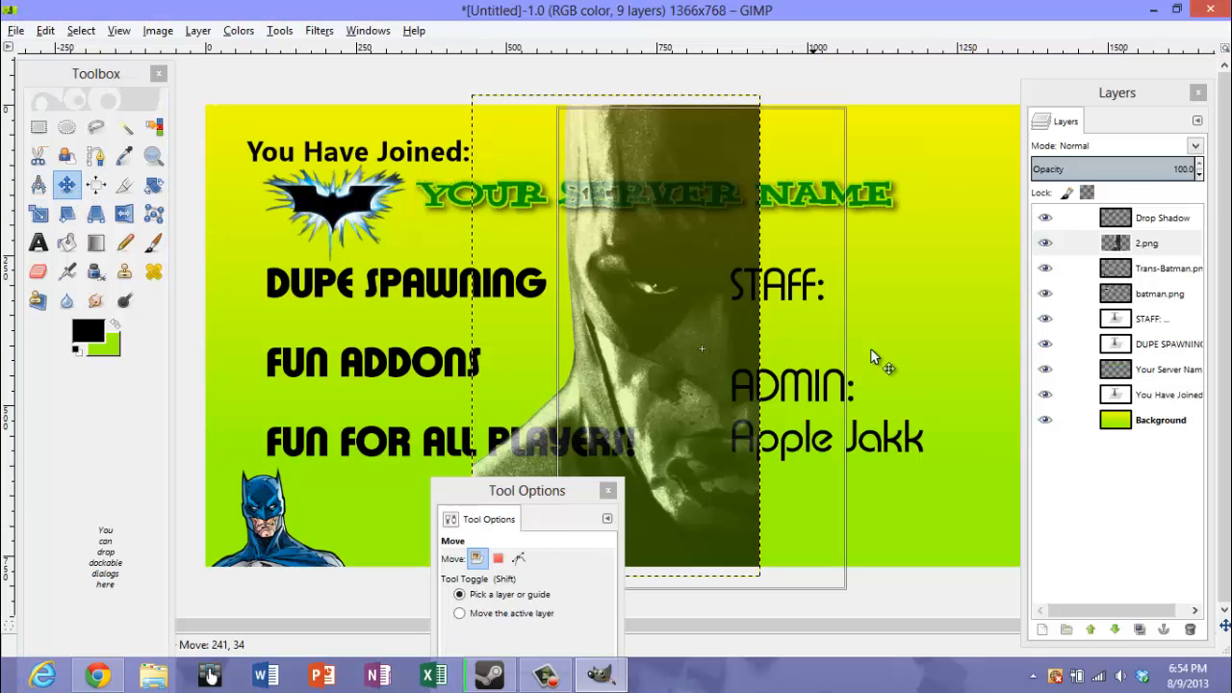
{"action": "left_click_drag", "start_coordinate": [871, 356], "coordinate": [971, 322]}
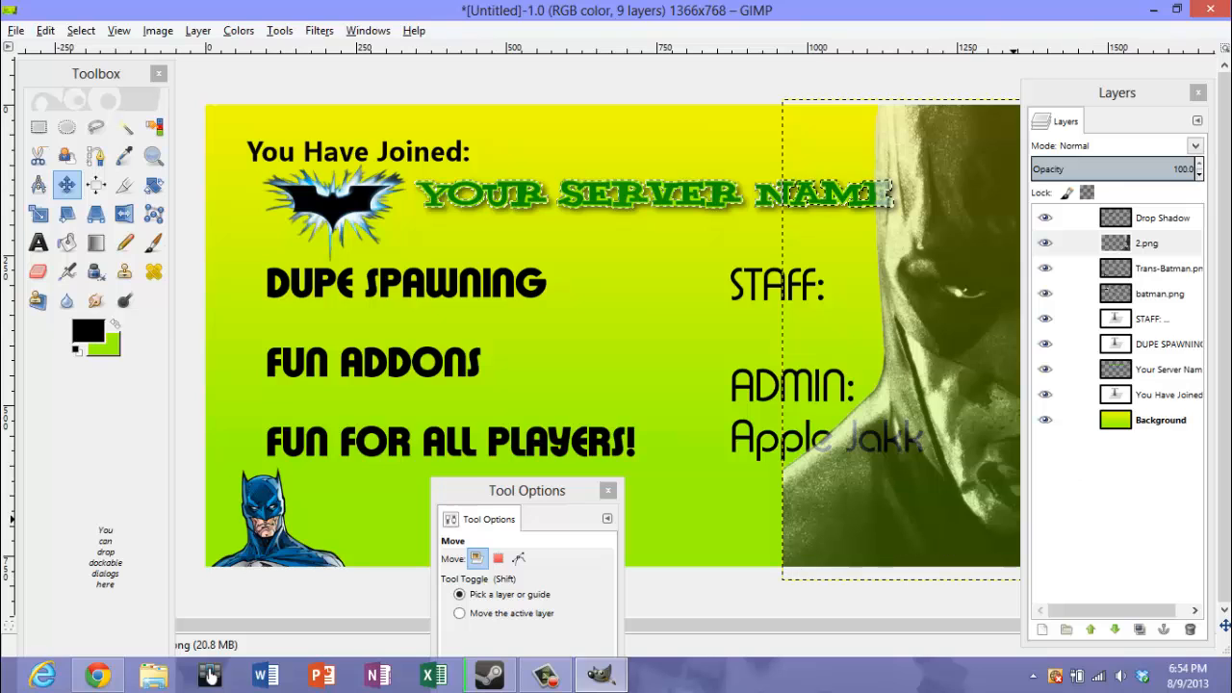
{"action": "left_click_drag", "start_coordinate": [1129, 255], "coordinate": [1113, 328]}
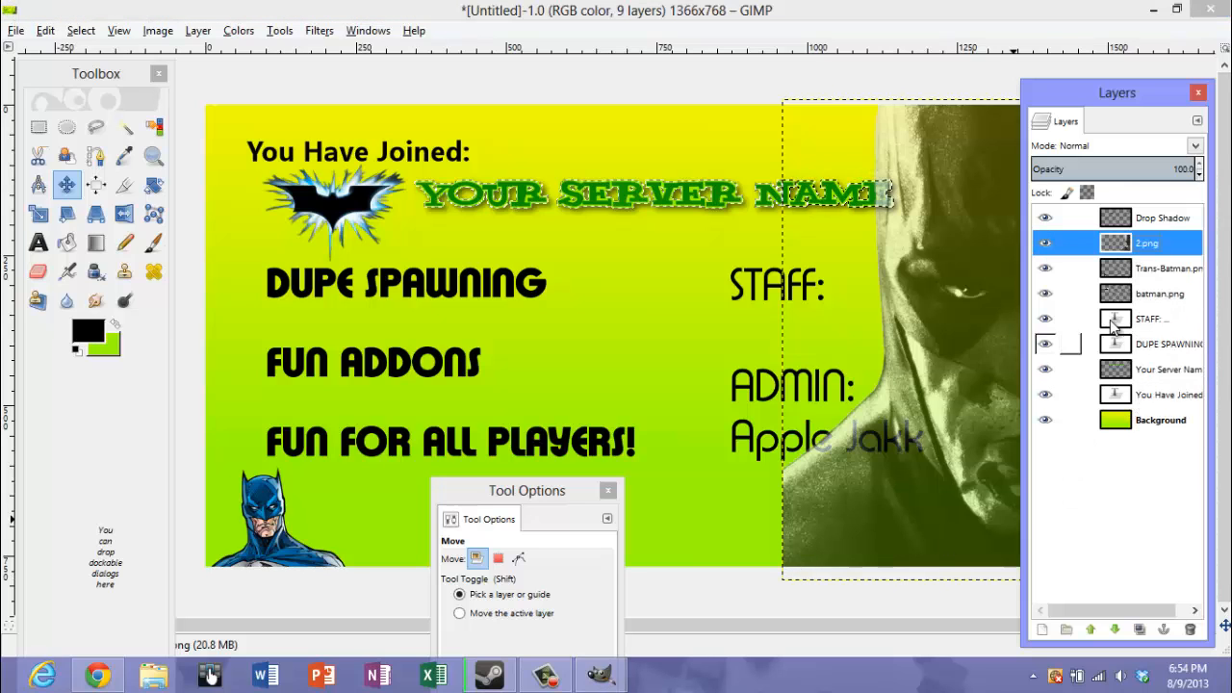
{"action": "right_click", "coordinate": [954, 260]}
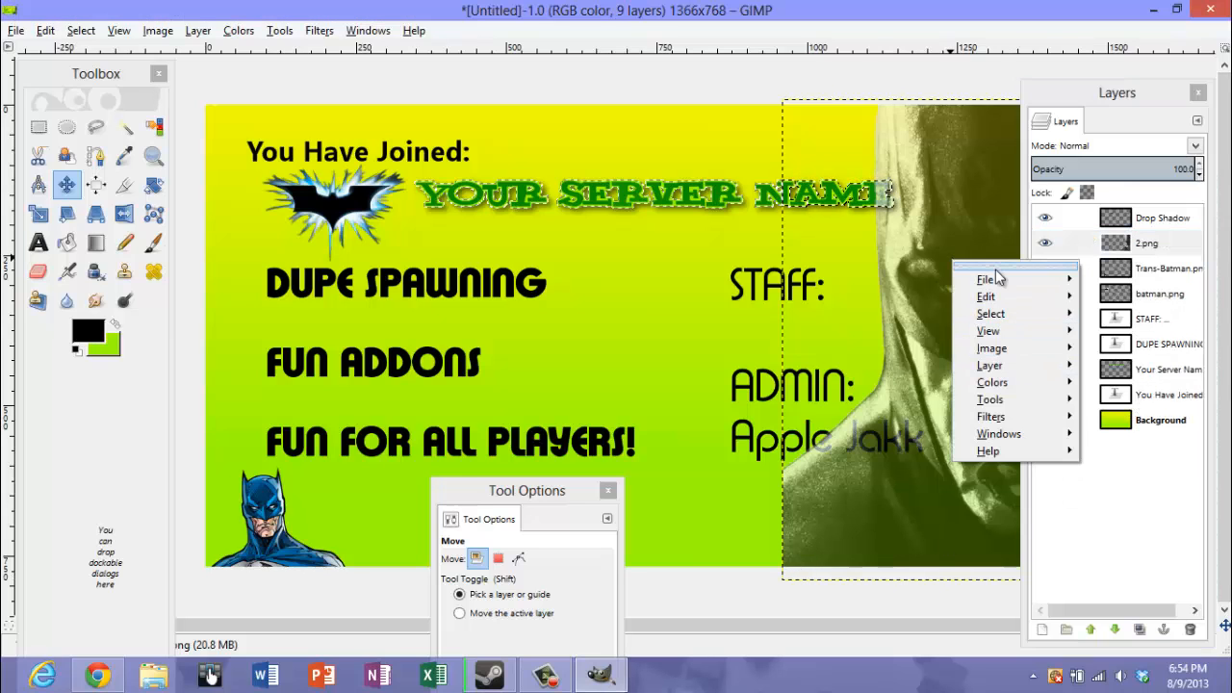
{"action": "mouse_move", "coordinate": [998, 289]}
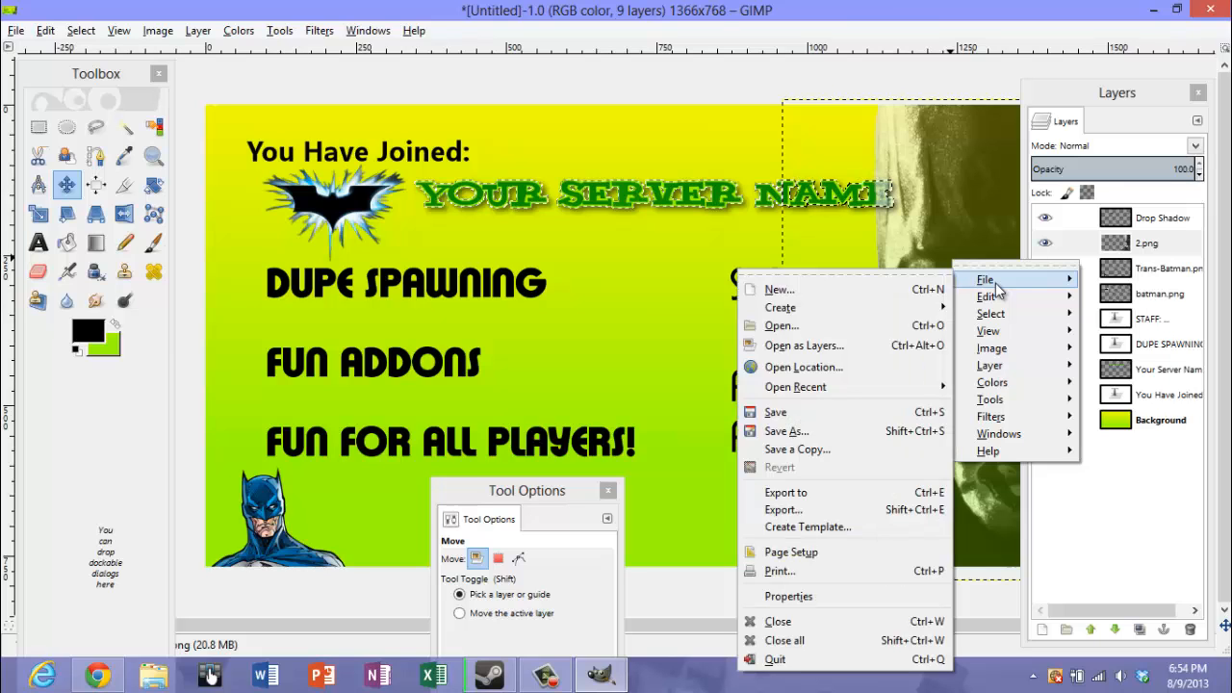
{"action": "left_click", "coordinate": [60, 31]}
Undo the moves of the 2.png layer and its import, removing the layer from the image
{"action": "left_click", "coordinate": [46, 30]}
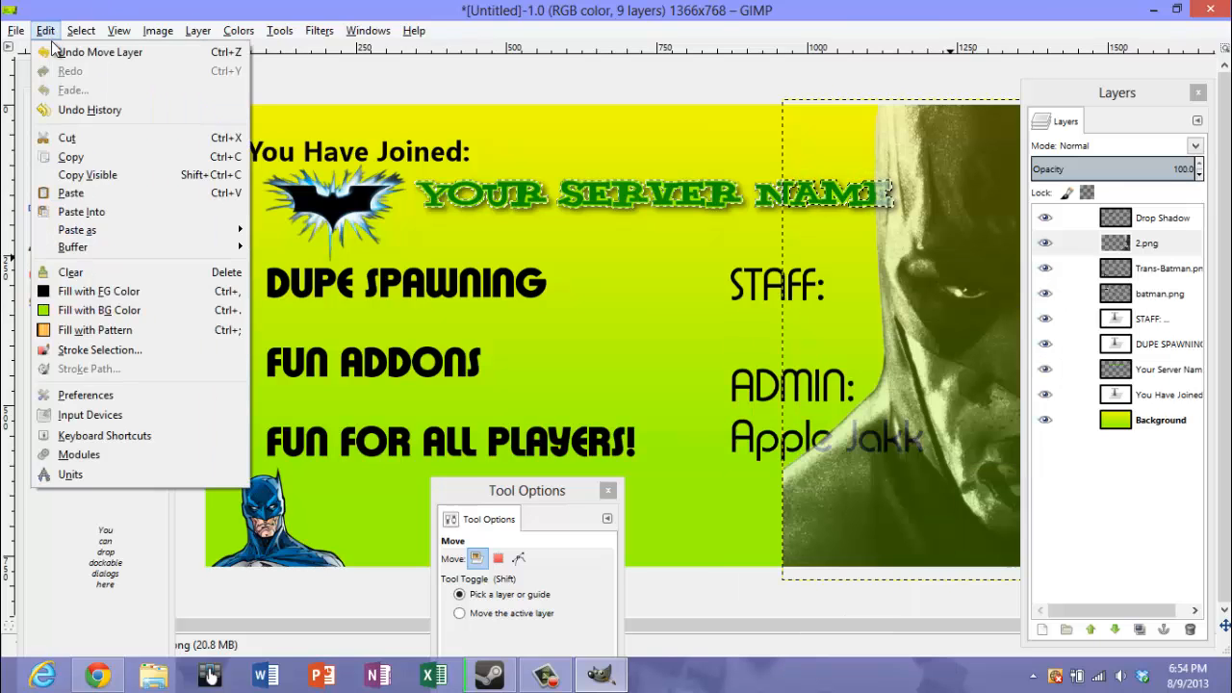
{"action": "left_click", "coordinate": [96, 52]}
{"action": "left_click", "coordinate": [46, 30]}
{"action": "left_click", "coordinate": [53, 51]}
{"action": "left_click", "coordinate": [45, 30]}
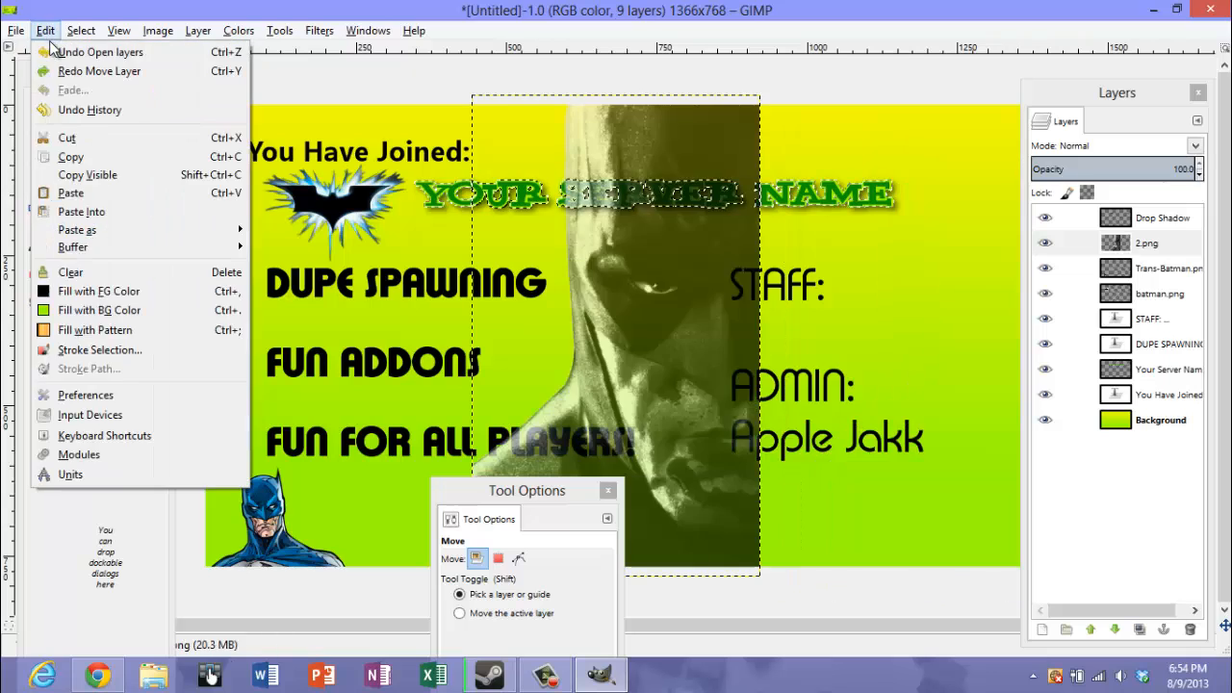
{"action": "left_click", "coordinate": [54, 51]}
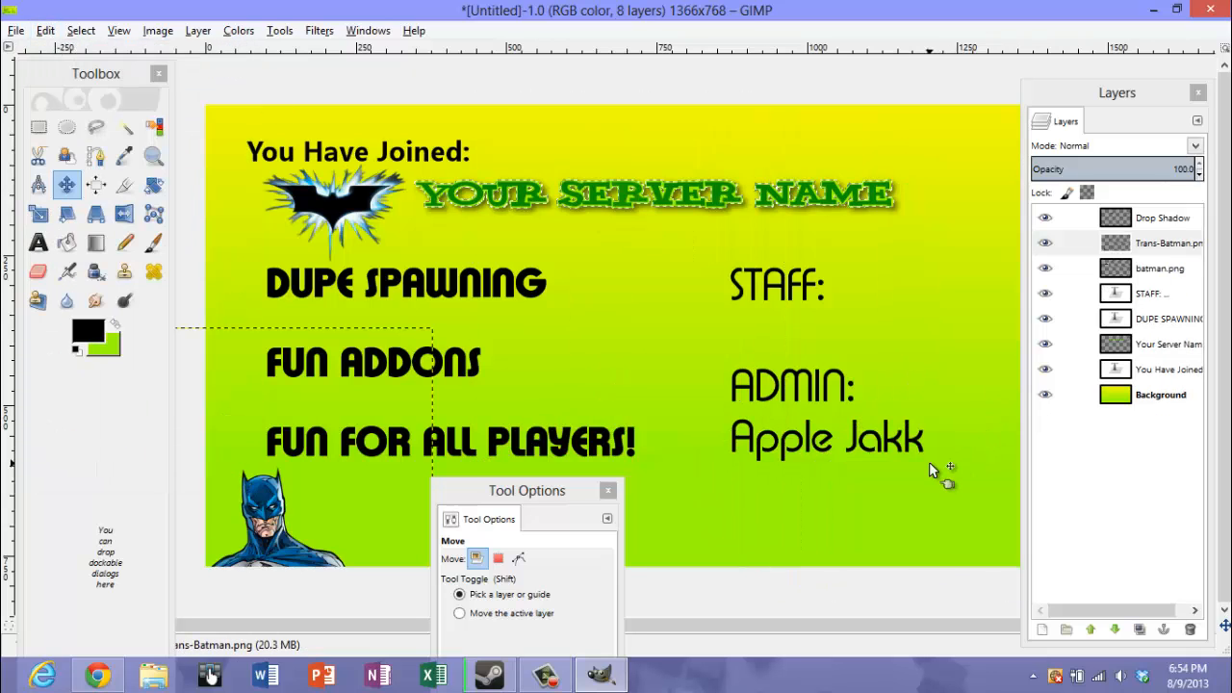
Move the Trans-Batman.png figure into the lower-right corner of the image, beside the admin name
{"action": "left_click_drag", "start_coordinate": [340, 524], "coordinate": [974, 540]}
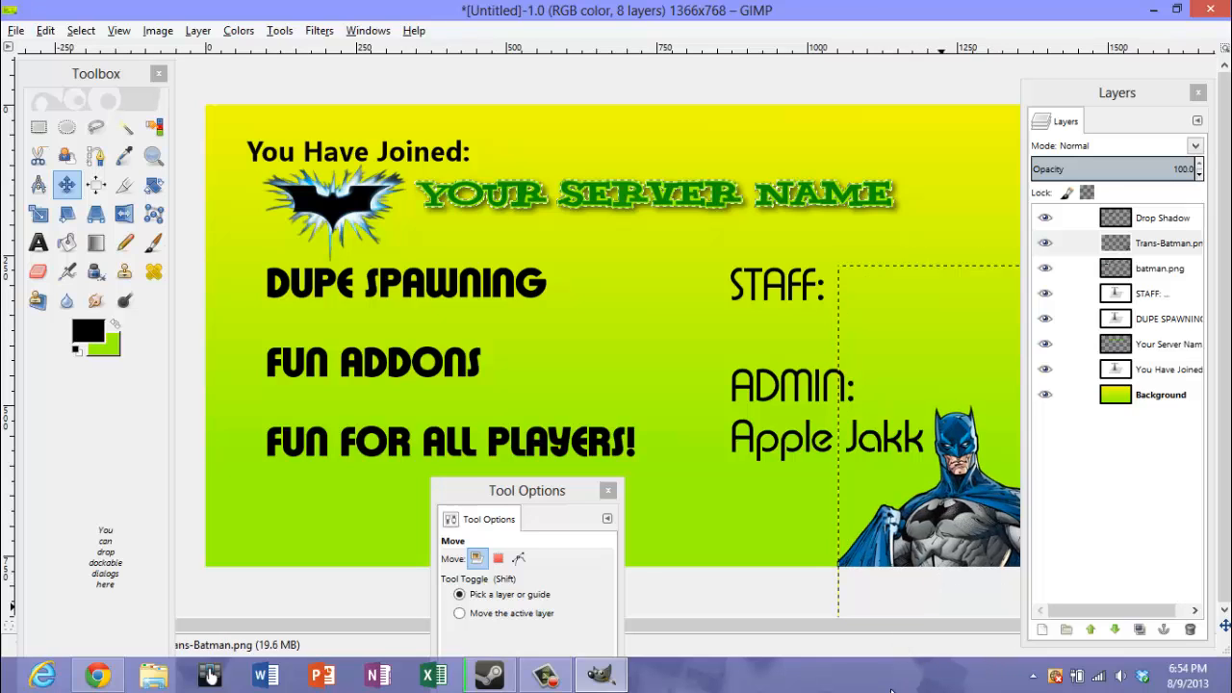
{"action": "left_click_drag", "start_coordinate": [945, 522], "coordinate": [946, 530]}
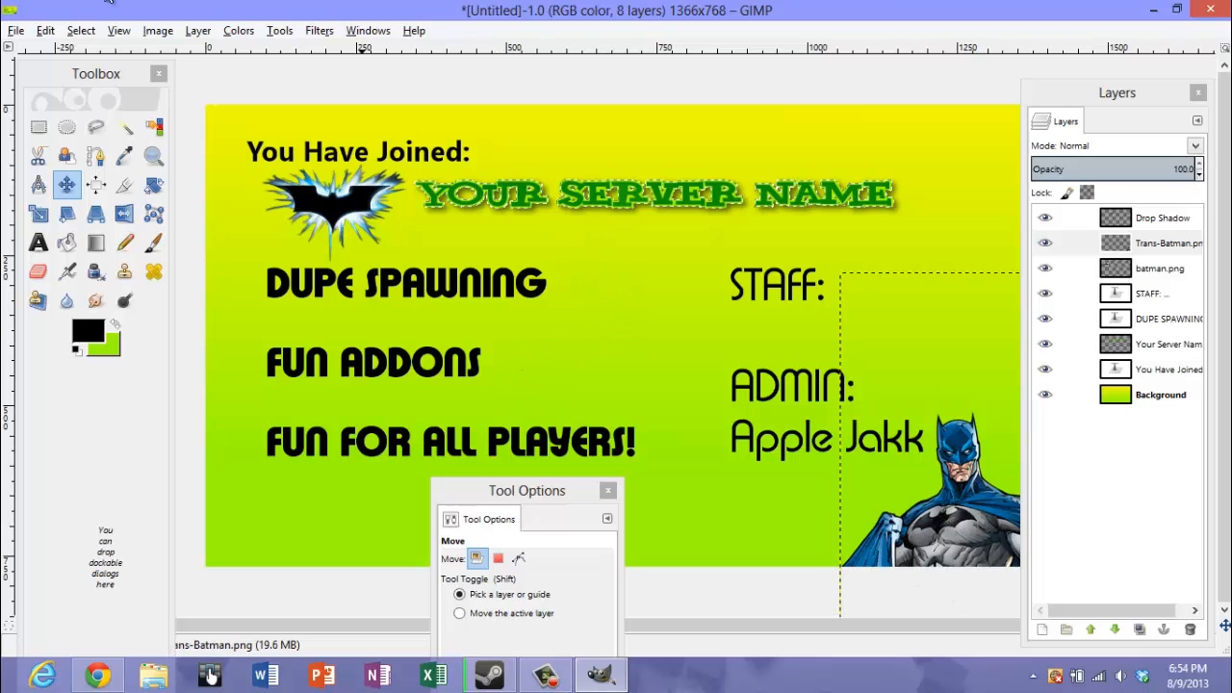
{"action": "left_click", "coordinate": [20, 31]}
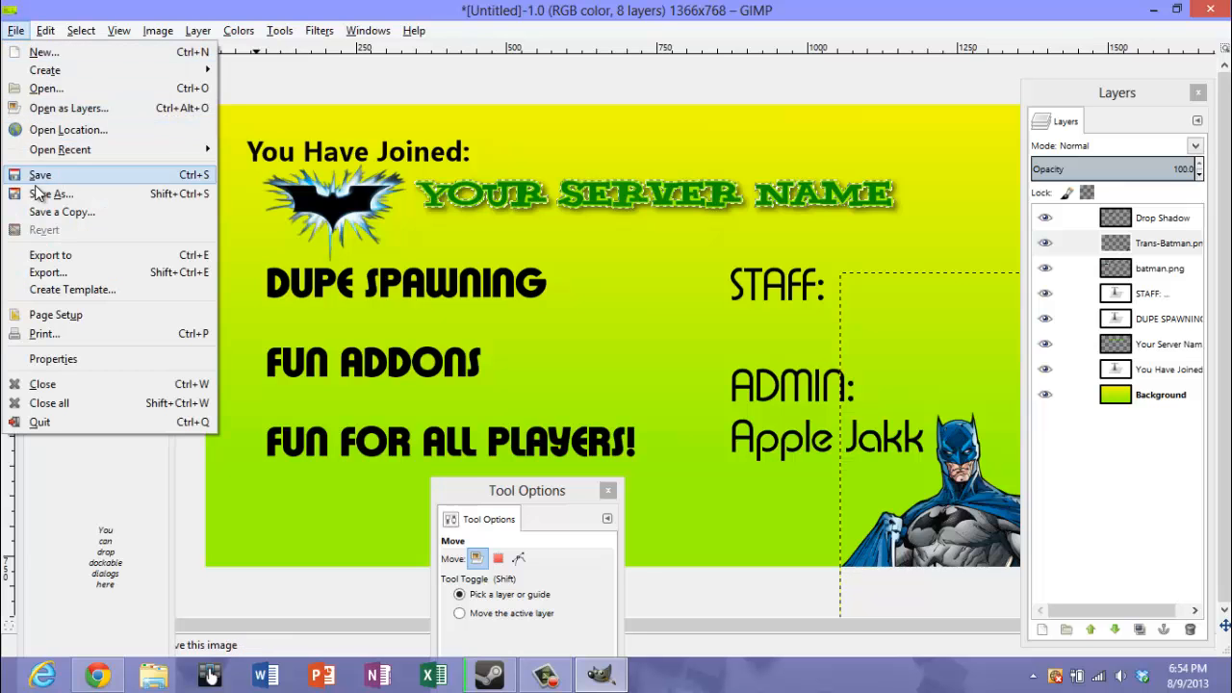
{"action": "left_click", "coordinate": [45, 195]}
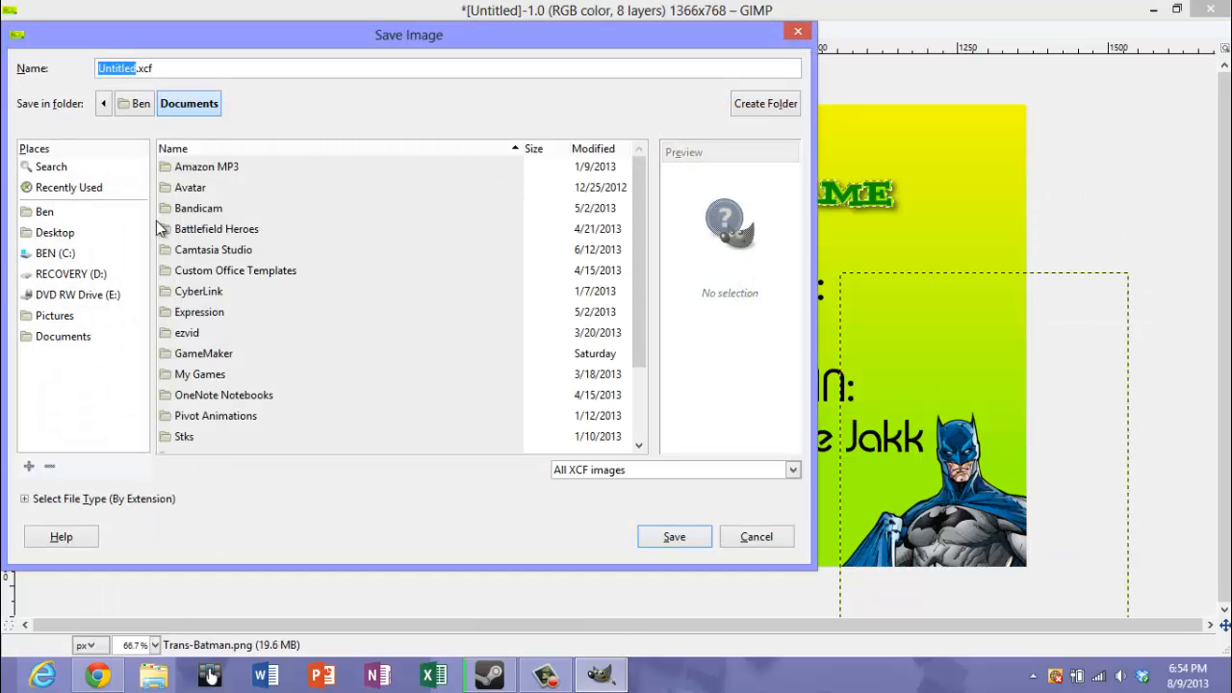
{"action": "left_click", "coordinate": [799, 33]}
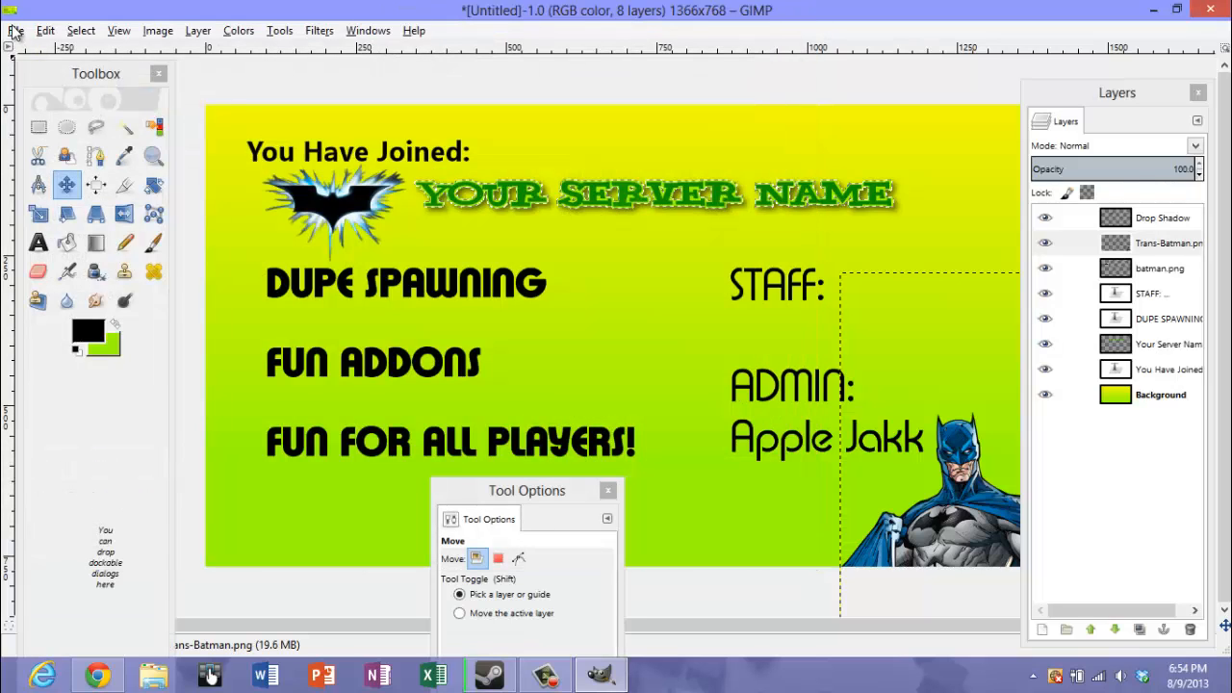
Export the image as loadingpageex.png into the Pictures folder, without replacing the existing loadingpage.png
{"action": "left_click", "coordinate": [16, 31]}
{"action": "left_click", "coordinate": [46, 273]}
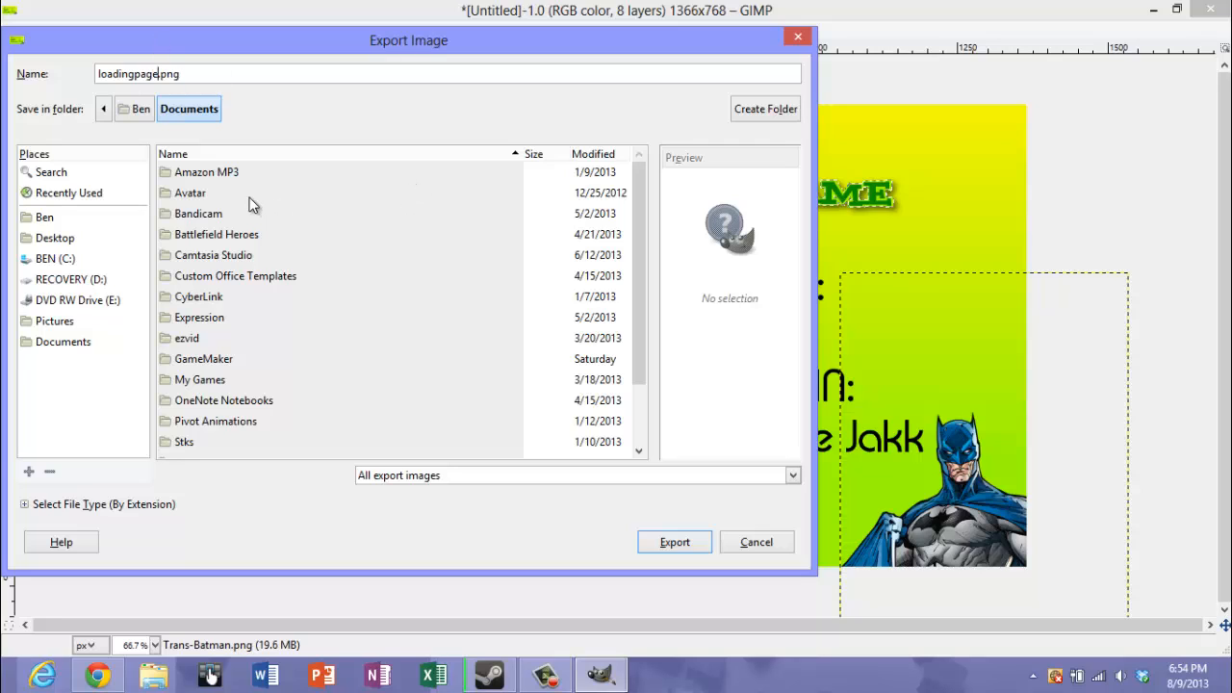
{"action": "left_click", "coordinate": [106, 111]}
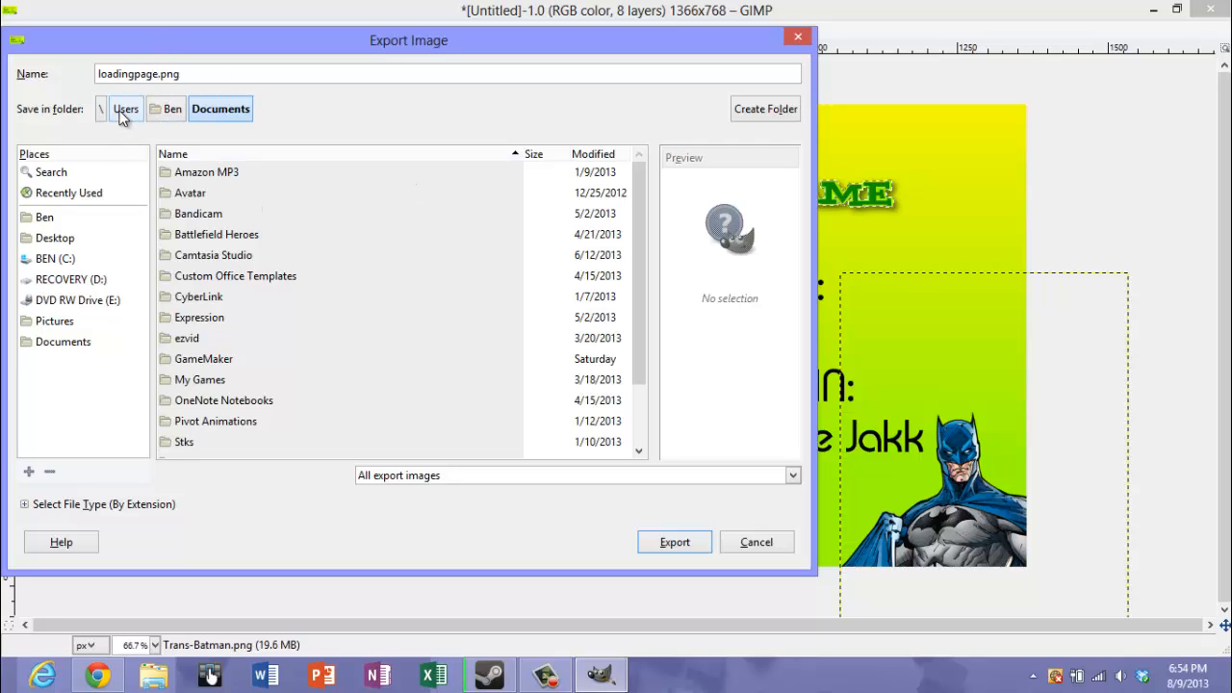
{"action": "left_click", "coordinate": [168, 111]}
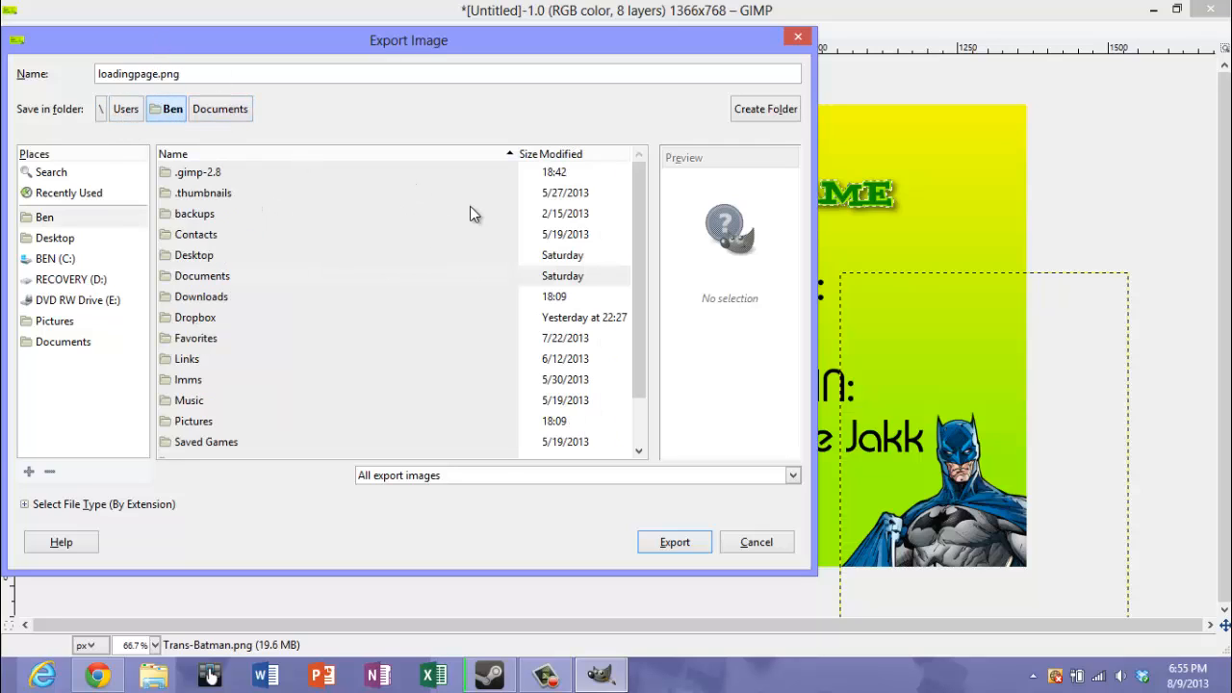
{"action": "double_click", "coordinate": [196, 421]}
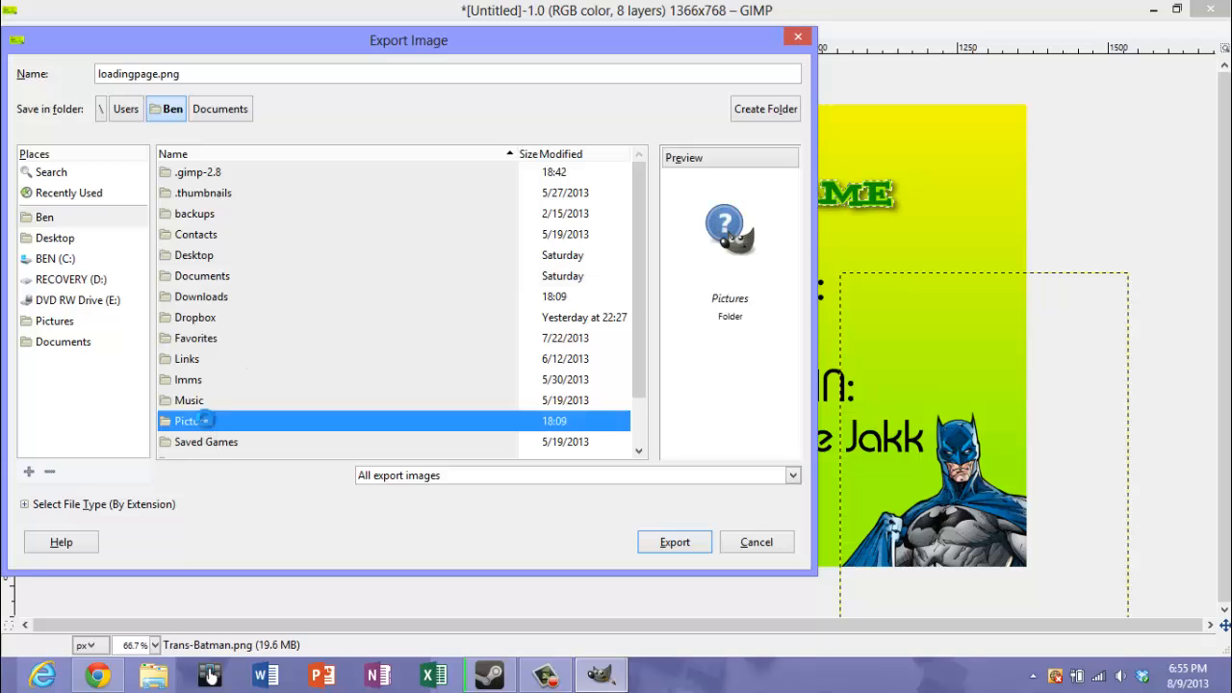
{"action": "left_click", "coordinate": [693, 544]}
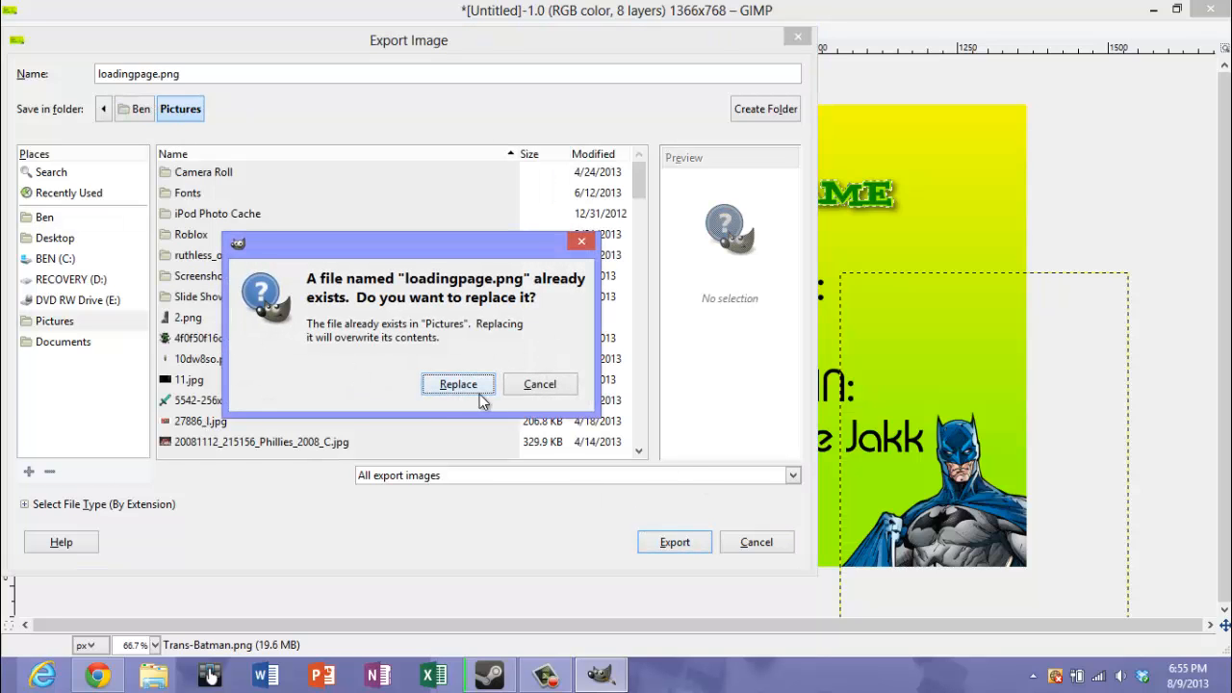
{"action": "left_click", "coordinate": [540, 384]}
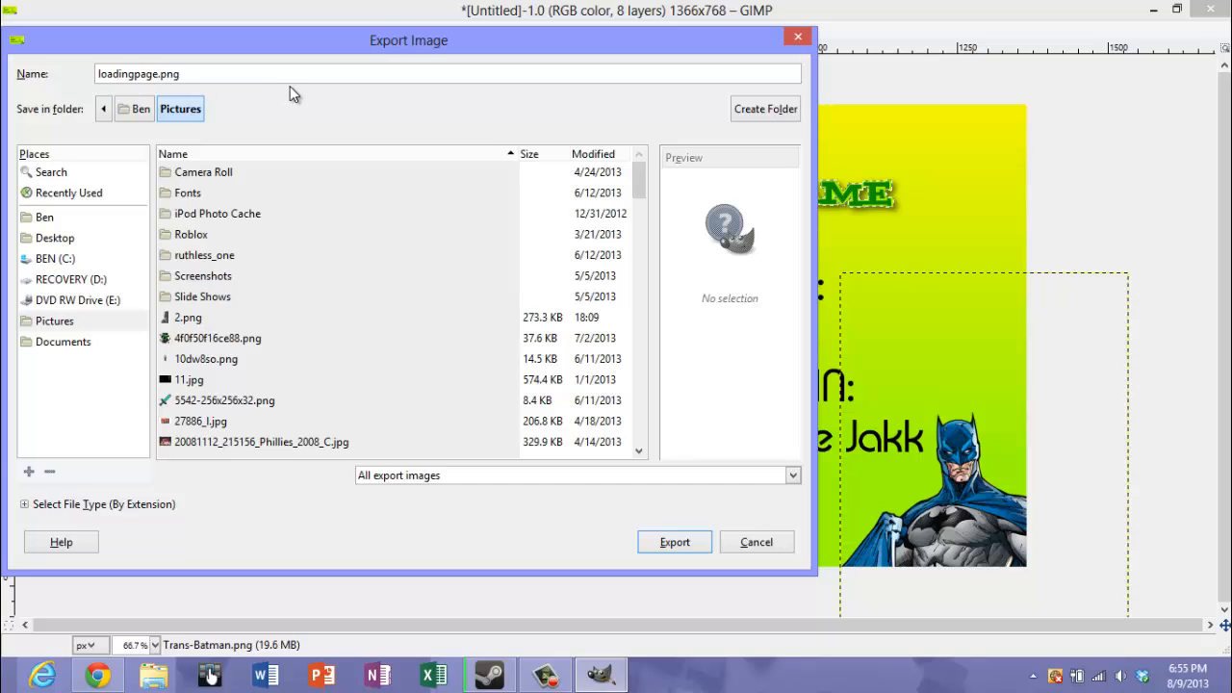
{"action": "type", "text": "ex"}
{"action": "left_click", "coordinate": [666, 545]}
{"action": "left_click", "coordinate": [689, 545]}
{"action": "left_click", "coordinate": [626, 508]}
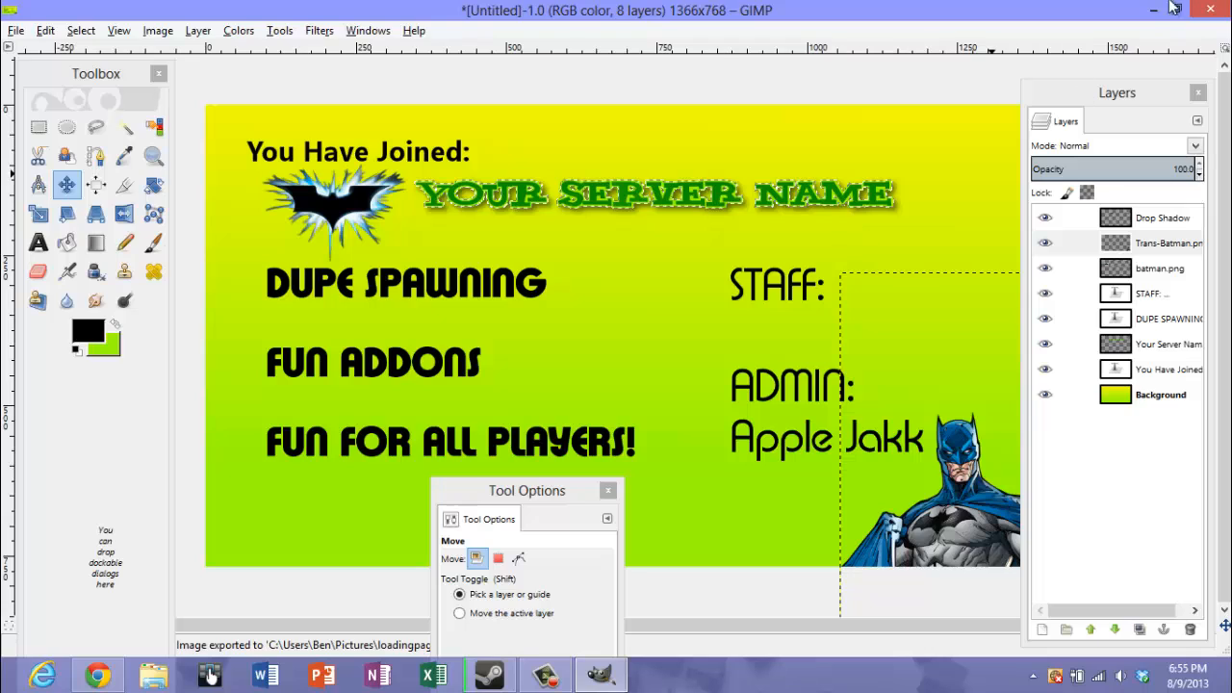
Switch to Chrome and close every tab except the loadingpage photo on Flickr
{"action": "left_click", "coordinate": [1155, 9]}
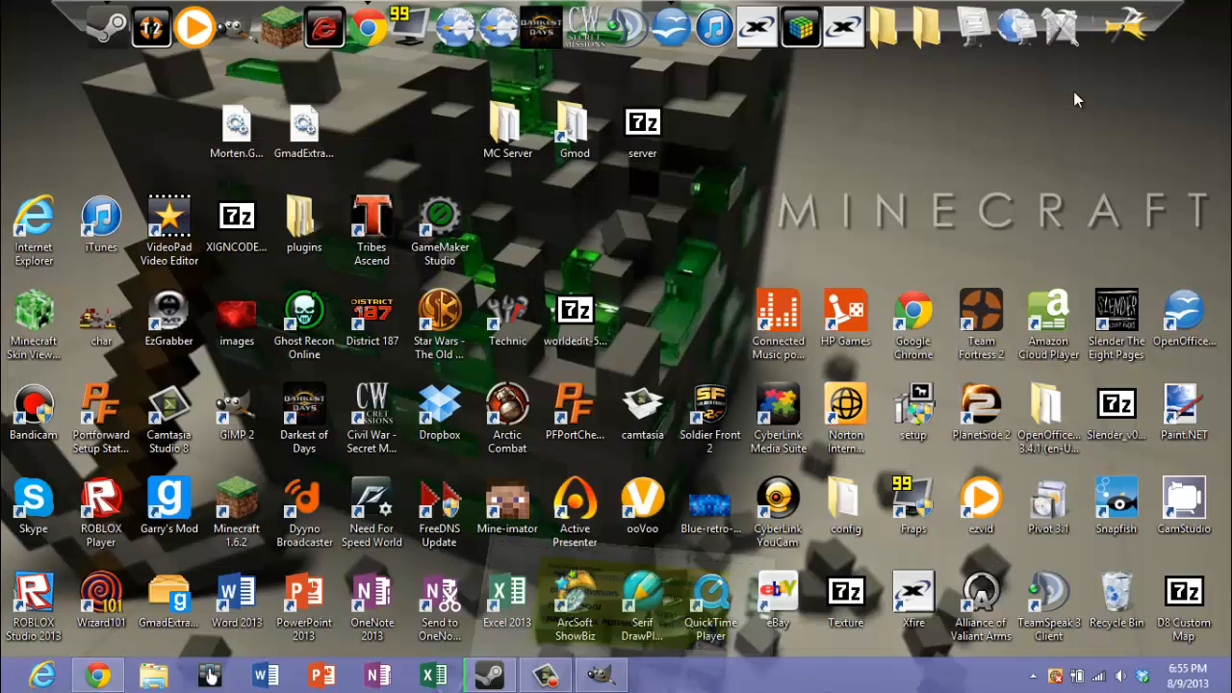
{"action": "left_click", "coordinate": [109, 671]}
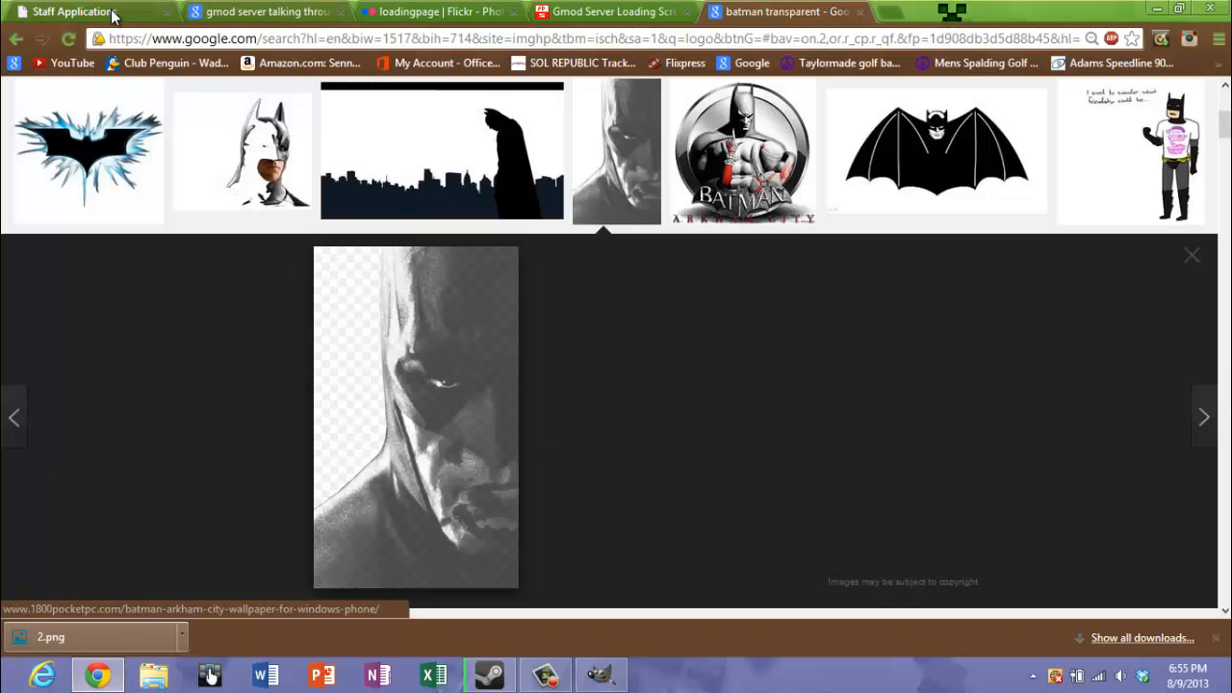
{"action": "left_click", "coordinate": [156, 17]}
{"action": "left_click", "coordinate": [164, 12]}
{"action": "left_click", "coordinate": [164, 13]}
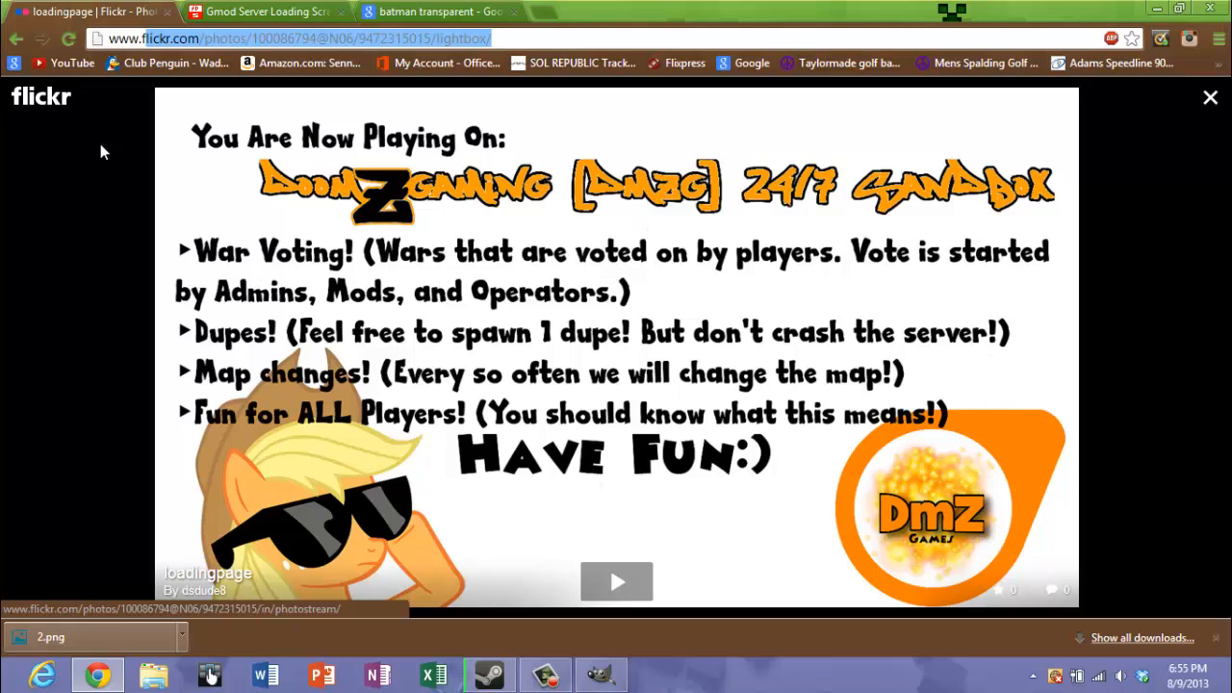
{"action": "left_click", "coordinate": [253, 12]}
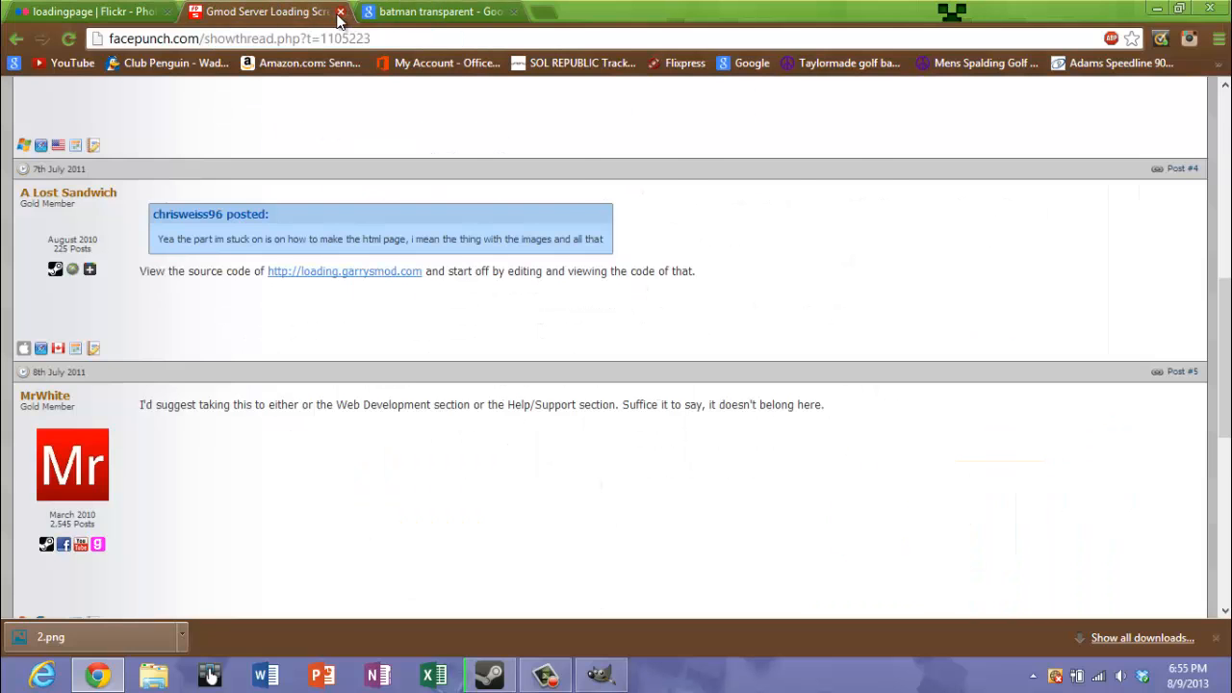
{"action": "left_click", "coordinate": [339, 12]}
{"action": "left_click", "coordinate": [340, 13]}
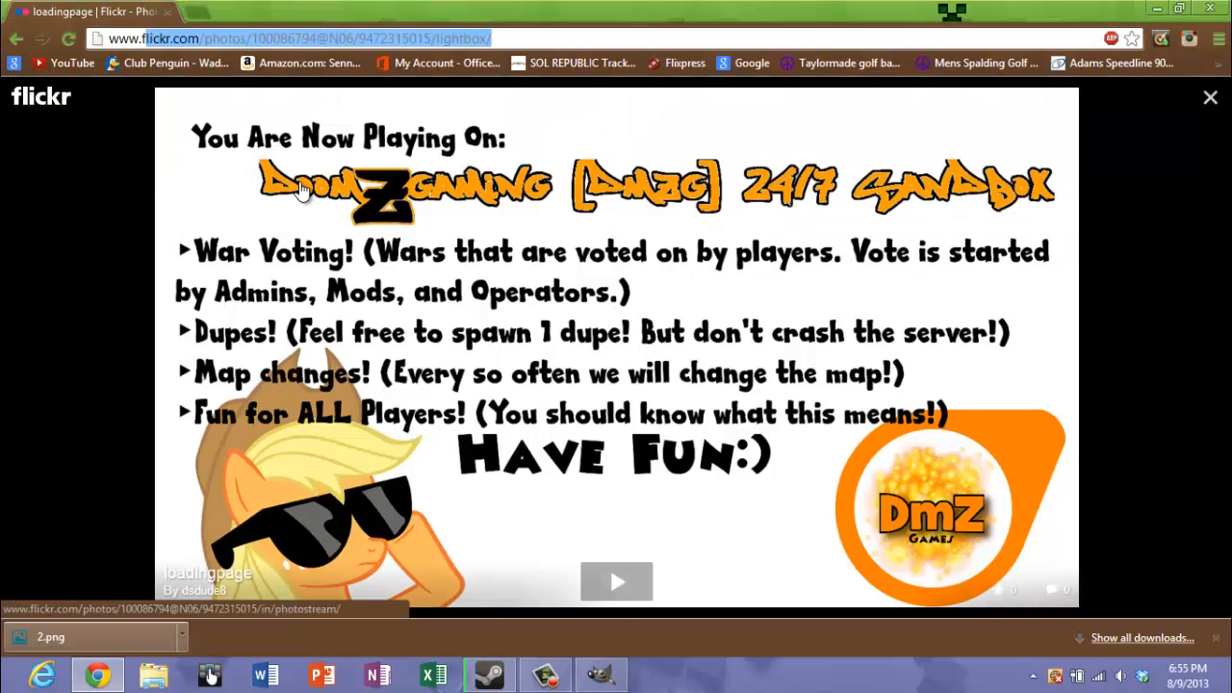
Go to the Flickr home page and open the photo upload page
{"action": "left_click", "coordinate": [54, 97]}
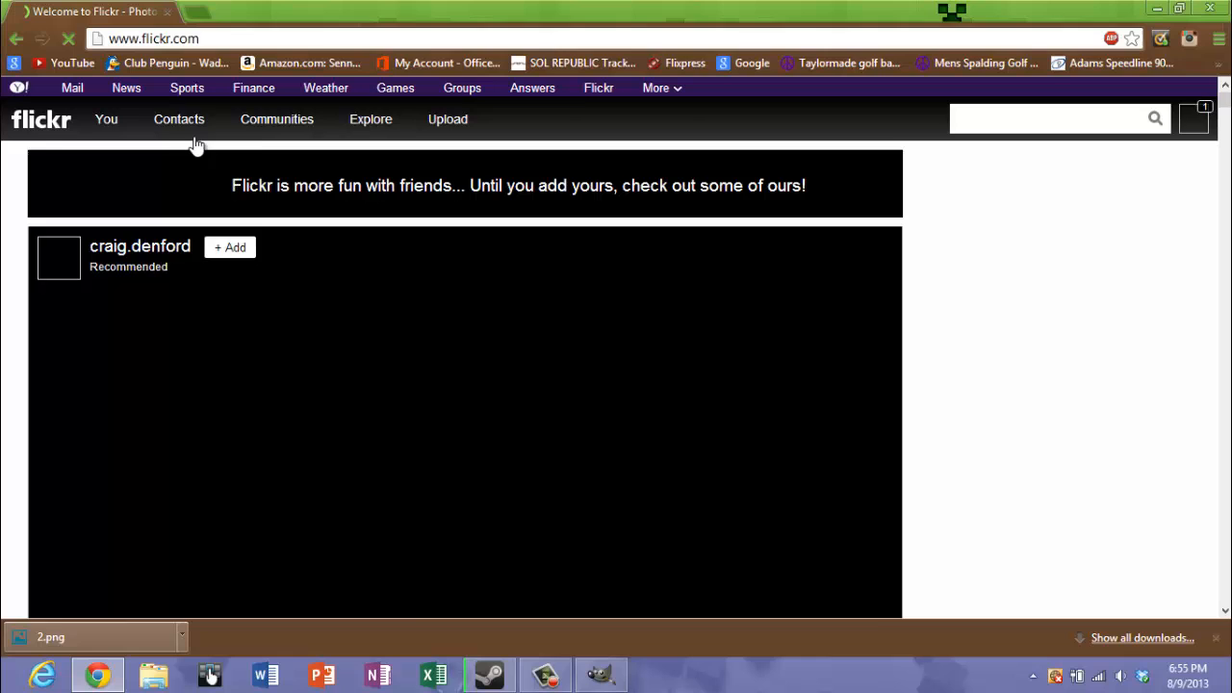
{"action": "mouse_move", "coordinate": [195, 145]}
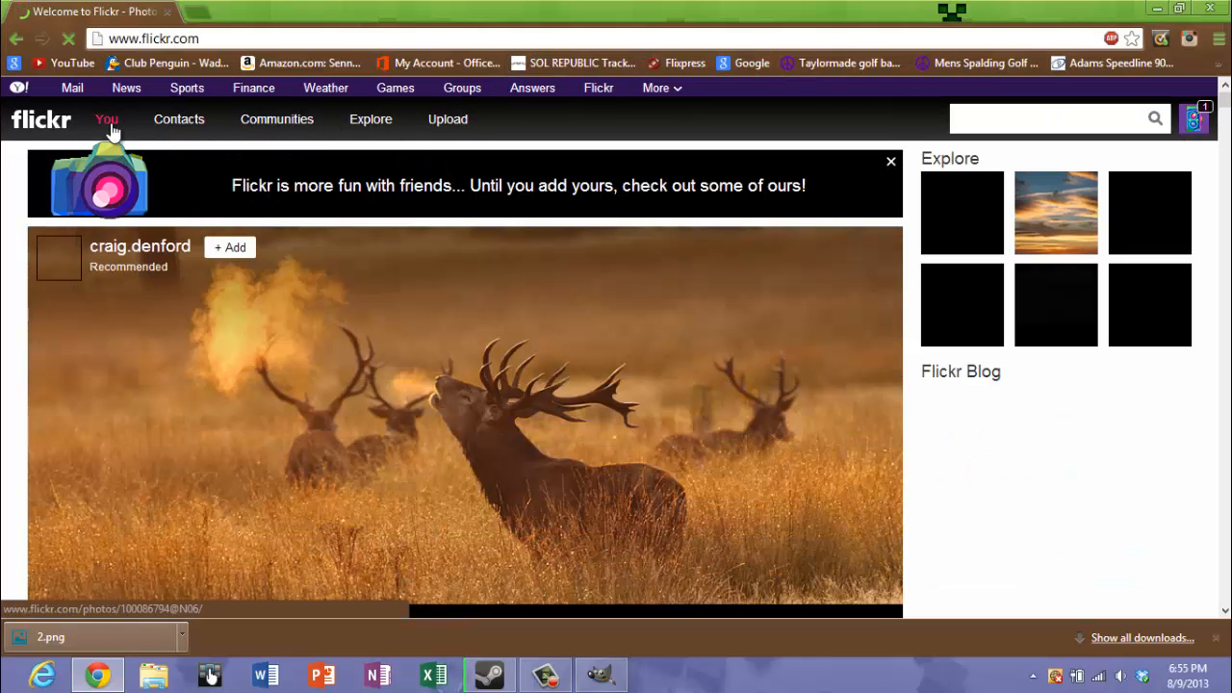
{"action": "left_click", "coordinate": [458, 130]}
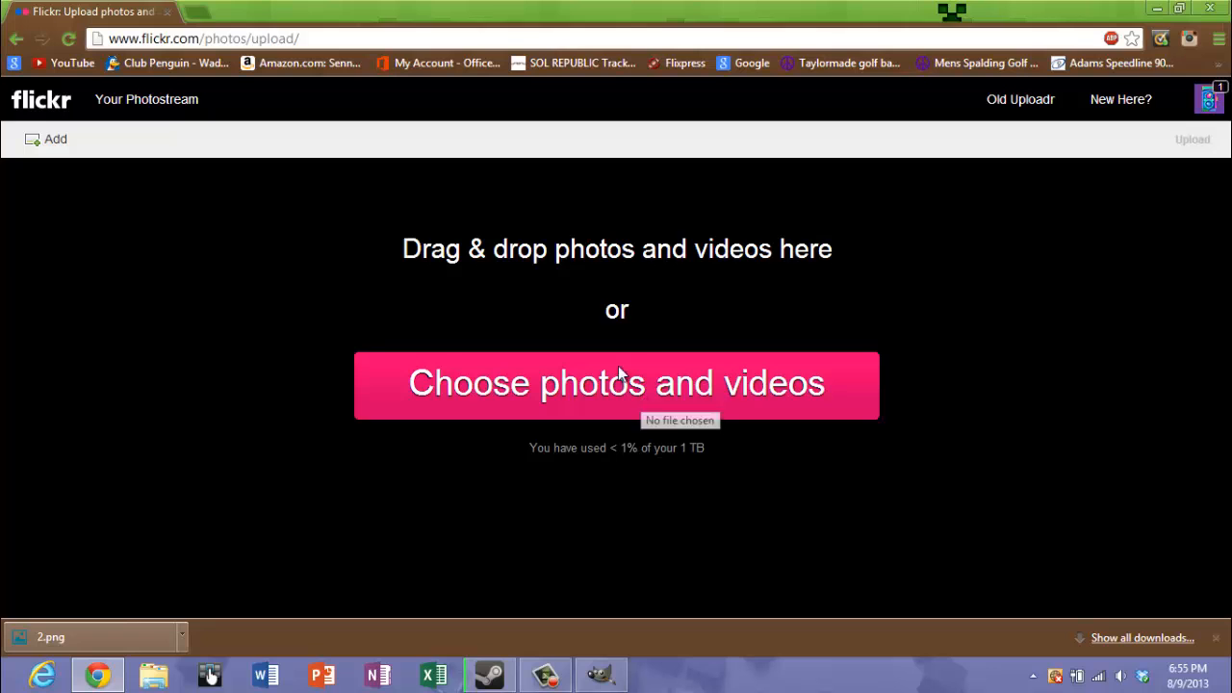
Choose loadingpageex from My Pictures and upload it to the Flickr photostream
{"action": "left_click", "coordinate": [684, 396]}
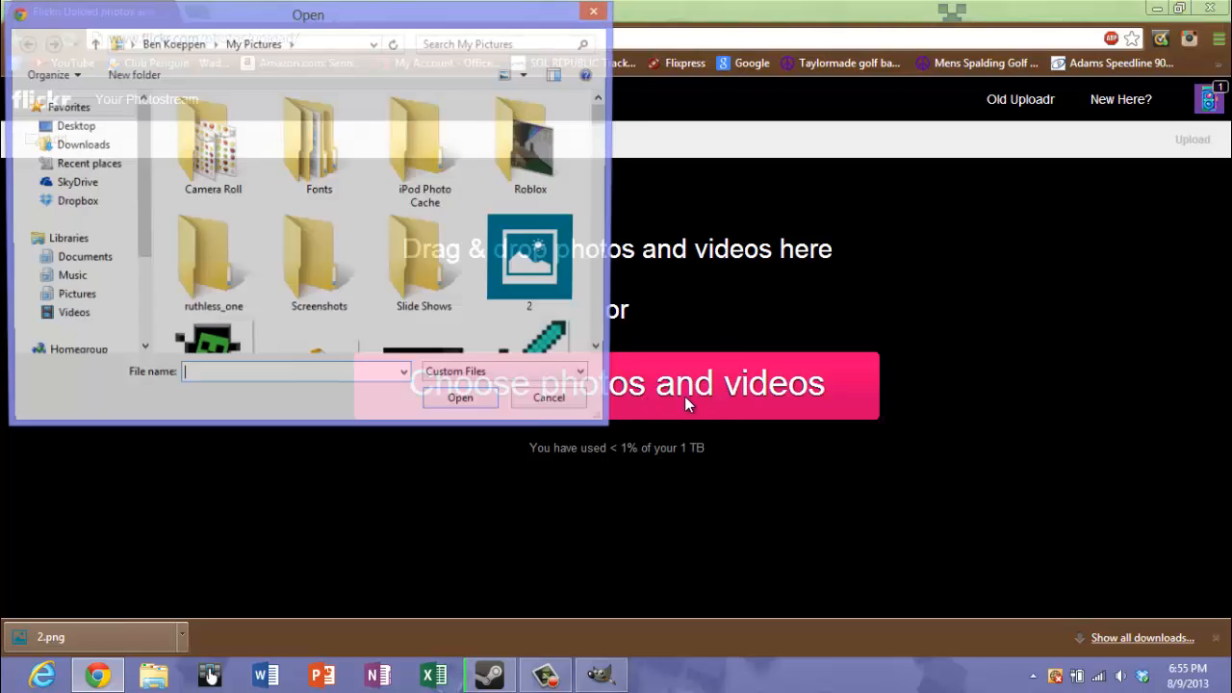
{"action": "left_click_drag", "start_coordinate": [602, 122], "coordinate": [625, 271]}
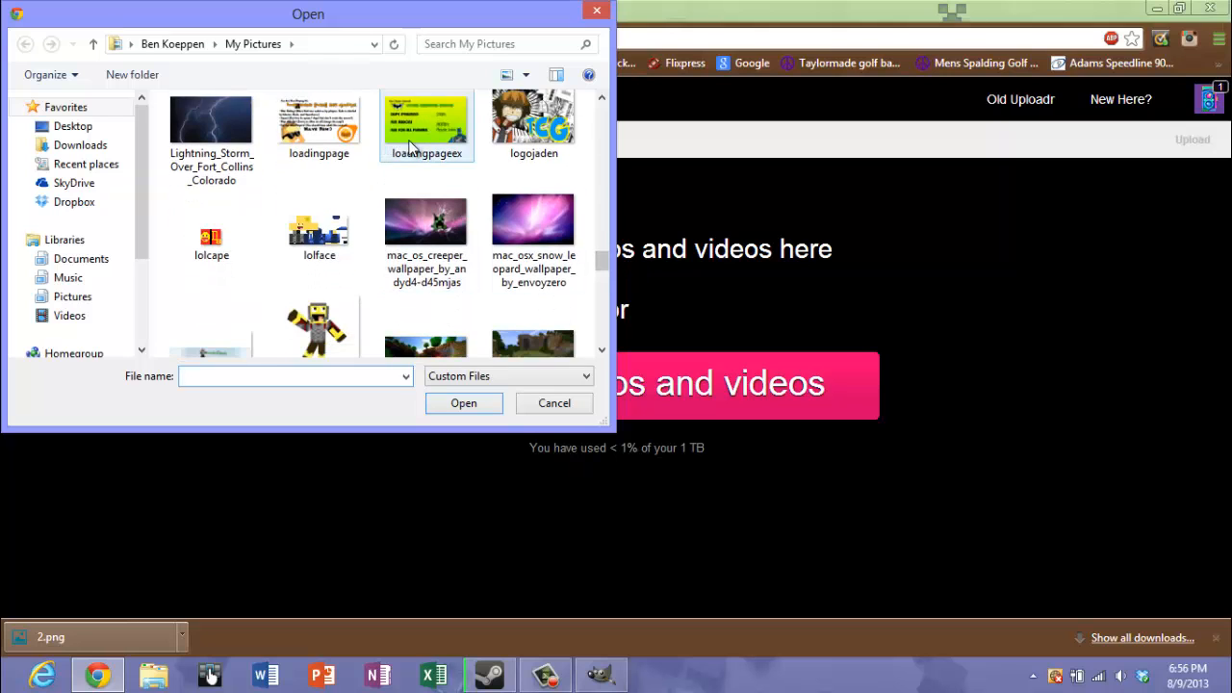
{"action": "double_click", "coordinate": [427, 135]}
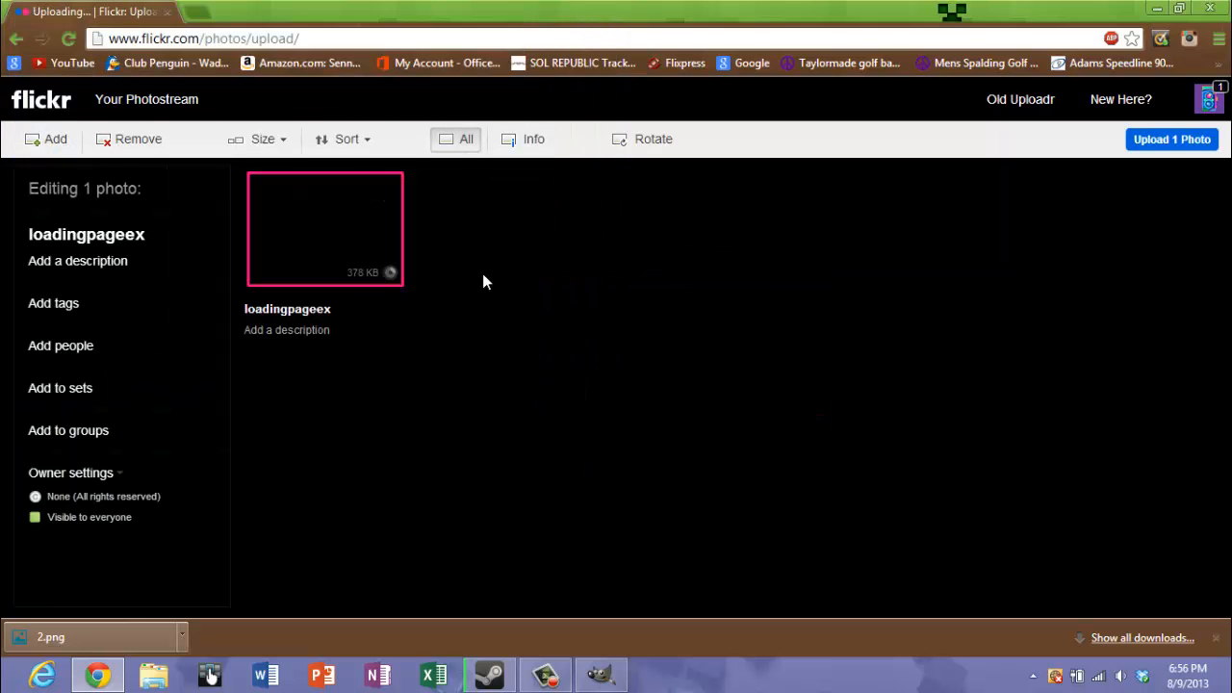
{"action": "left_click", "coordinate": [1190, 143]}
{"action": "left_click", "coordinate": [553, 391]}
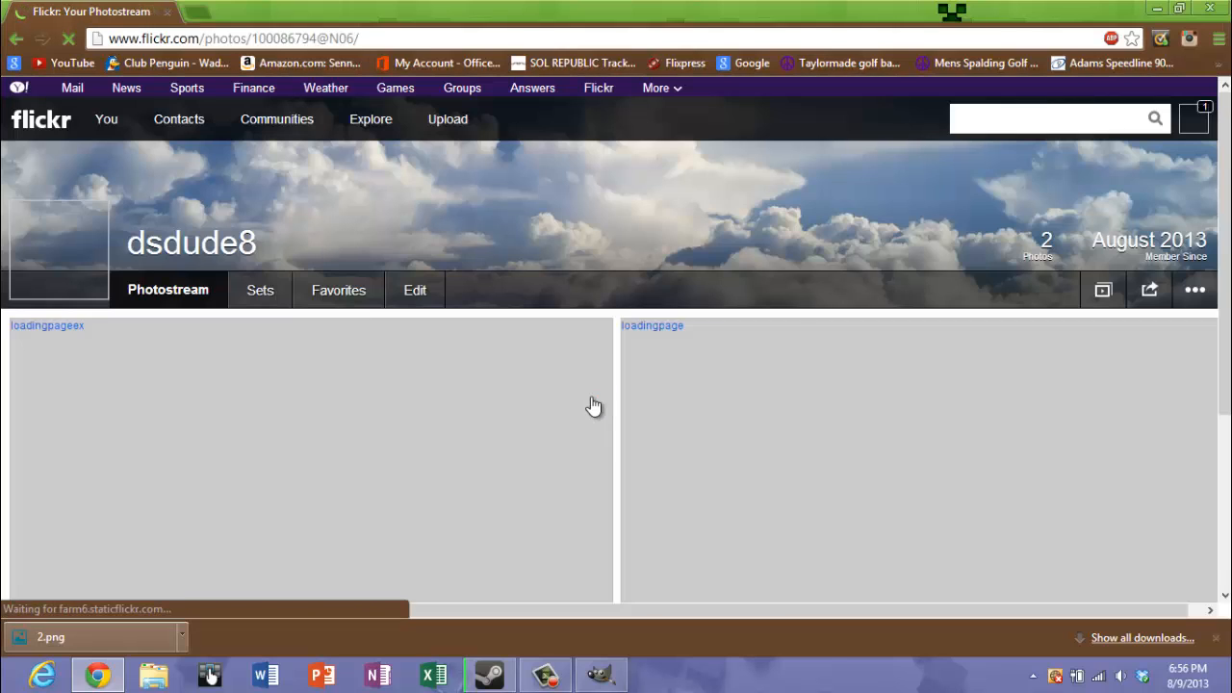
Open the uploaded loadingpageex photo from the photostream and view it enlarged in the lightbox
{"action": "scroll", "coordinate": [638, 478], "scroll_direction": "down", "scroll_amount": 2}
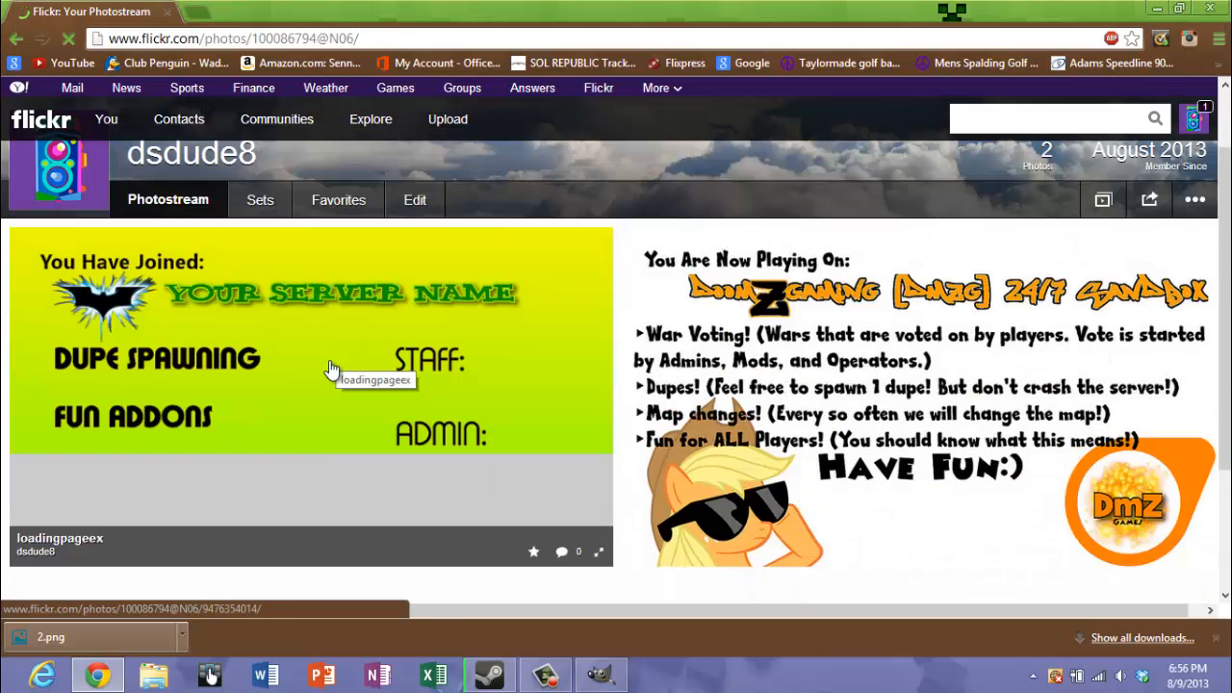
{"action": "scroll", "coordinate": [317, 424], "scroll_direction": "up", "scroll_amount": 1}
{"action": "left_click", "coordinate": [351, 491]}
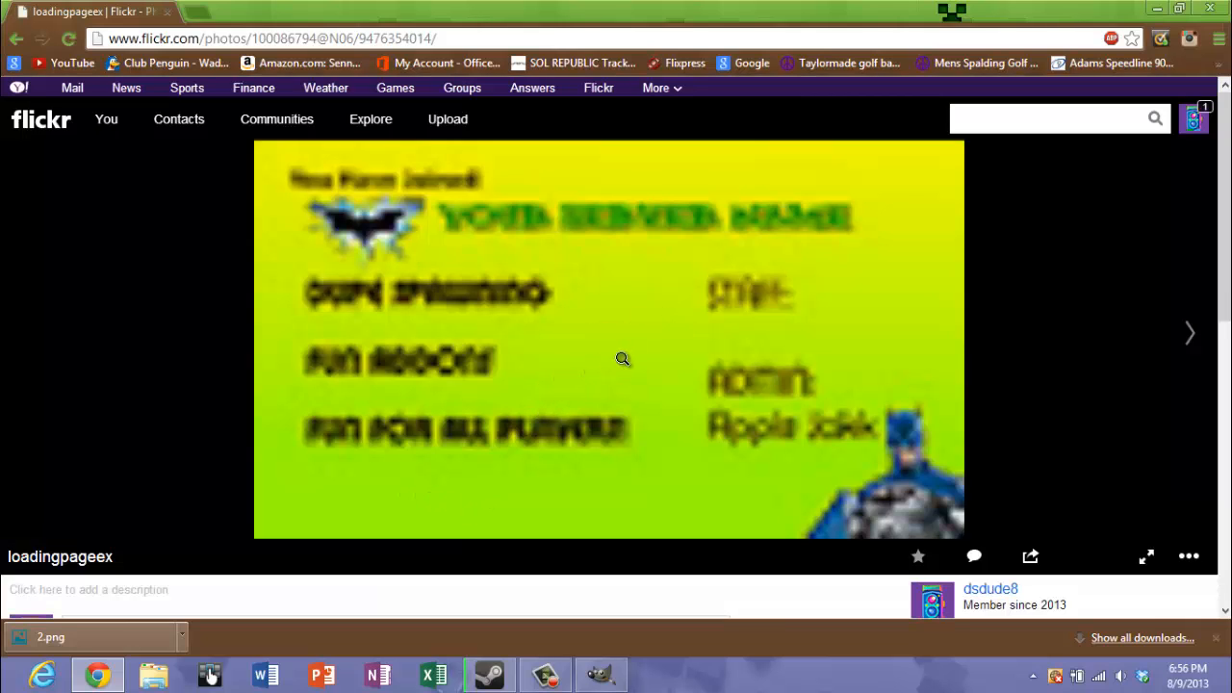
{"action": "left_click", "coordinate": [621, 358]}
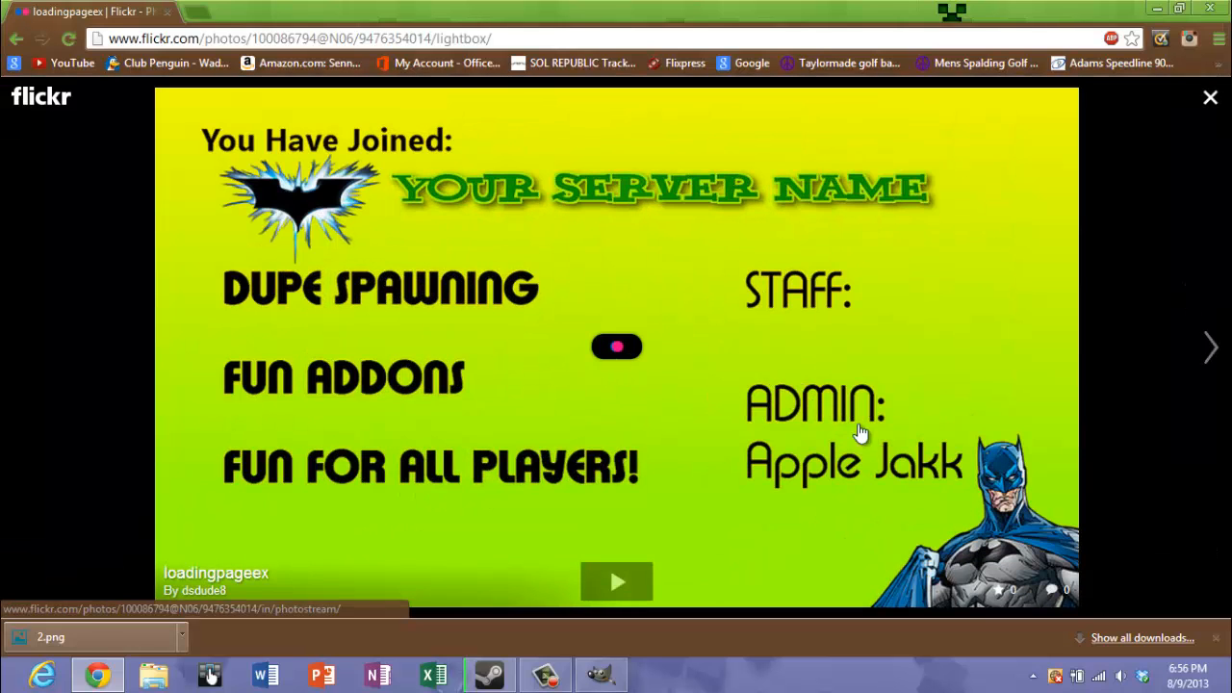
Leave the lightbox, reopen the loadingpageex photo in it and copy the lightbox page's full web address
{"action": "left_click", "coordinate": [1210, 98]}
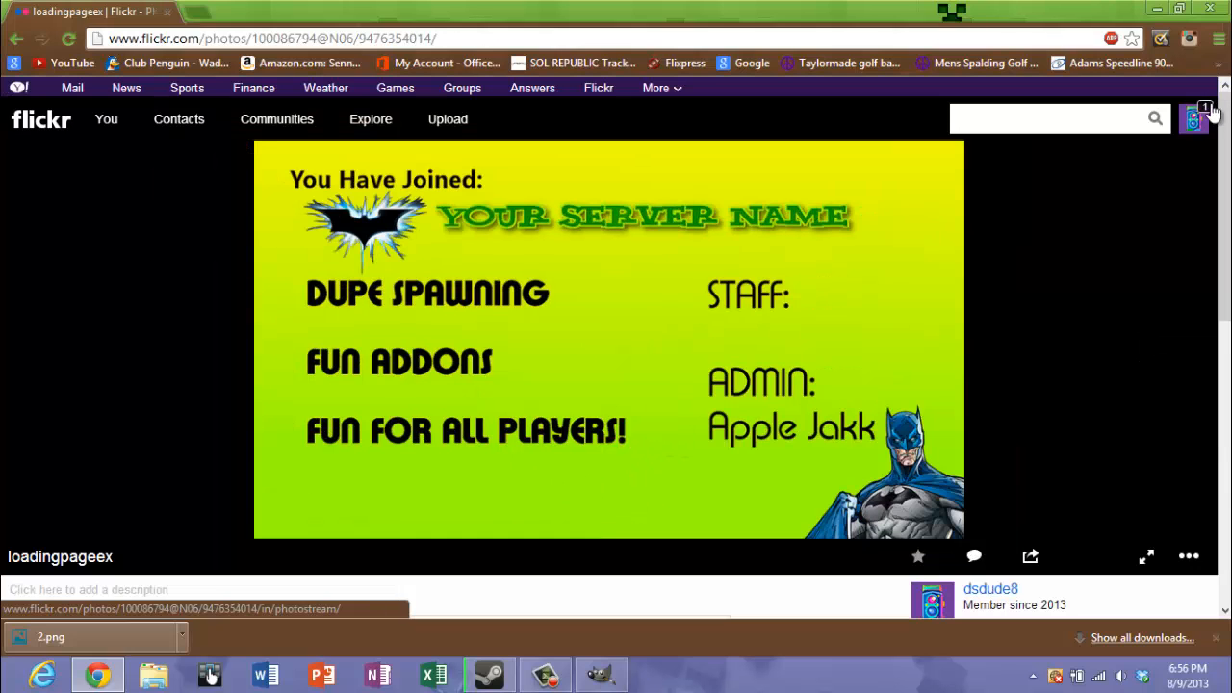
{"action": "left_click", "coordinate": [654, 315]}
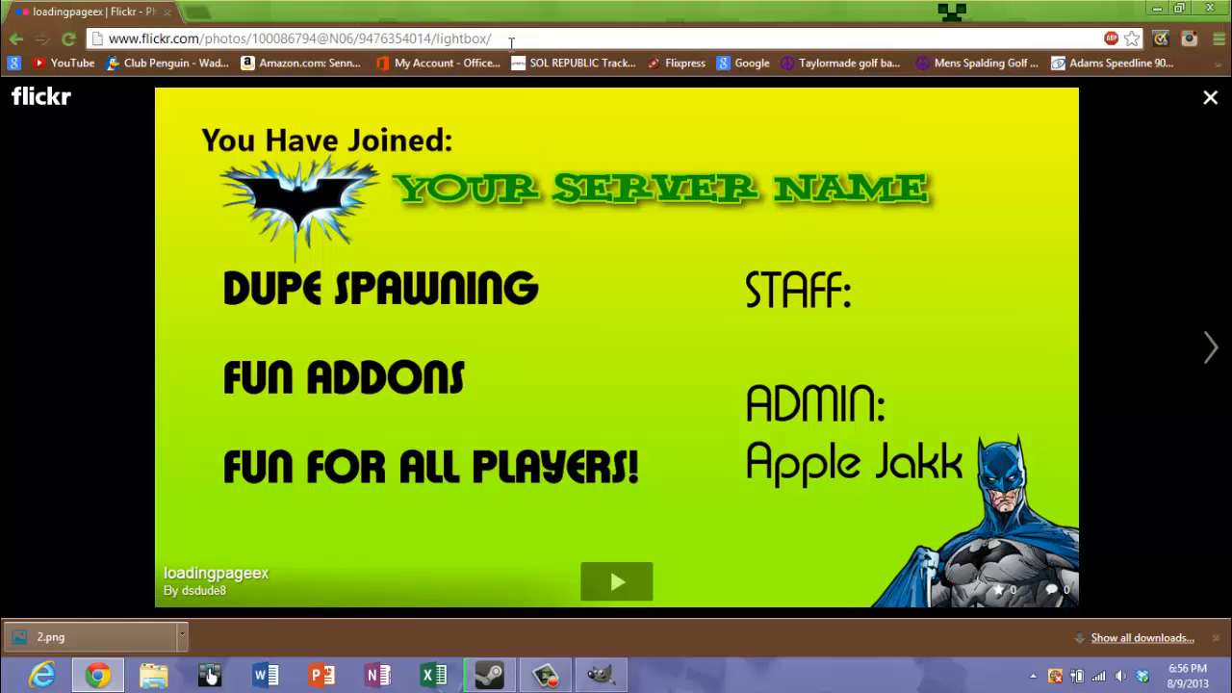
{"action": "left_click", "coordinate": [341, 40]}
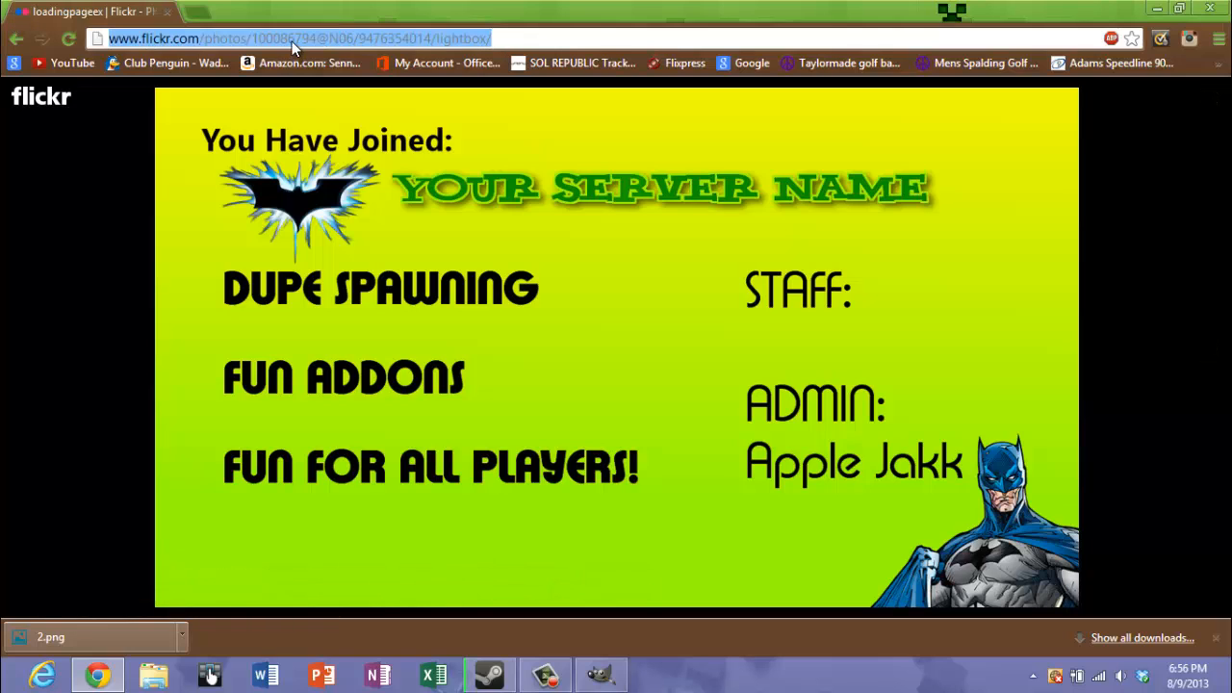
{"action": "right_click", "coordinate": [372, 43]}
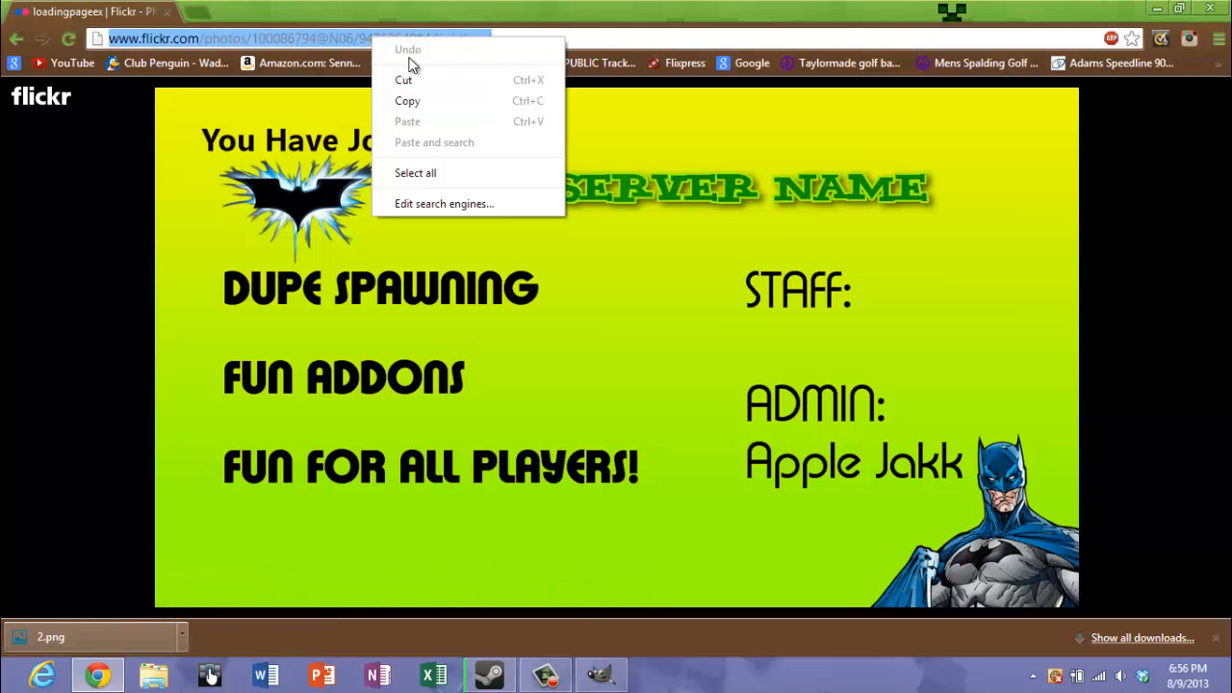
{"action": "left_click", "coordinate": [416, 102]}
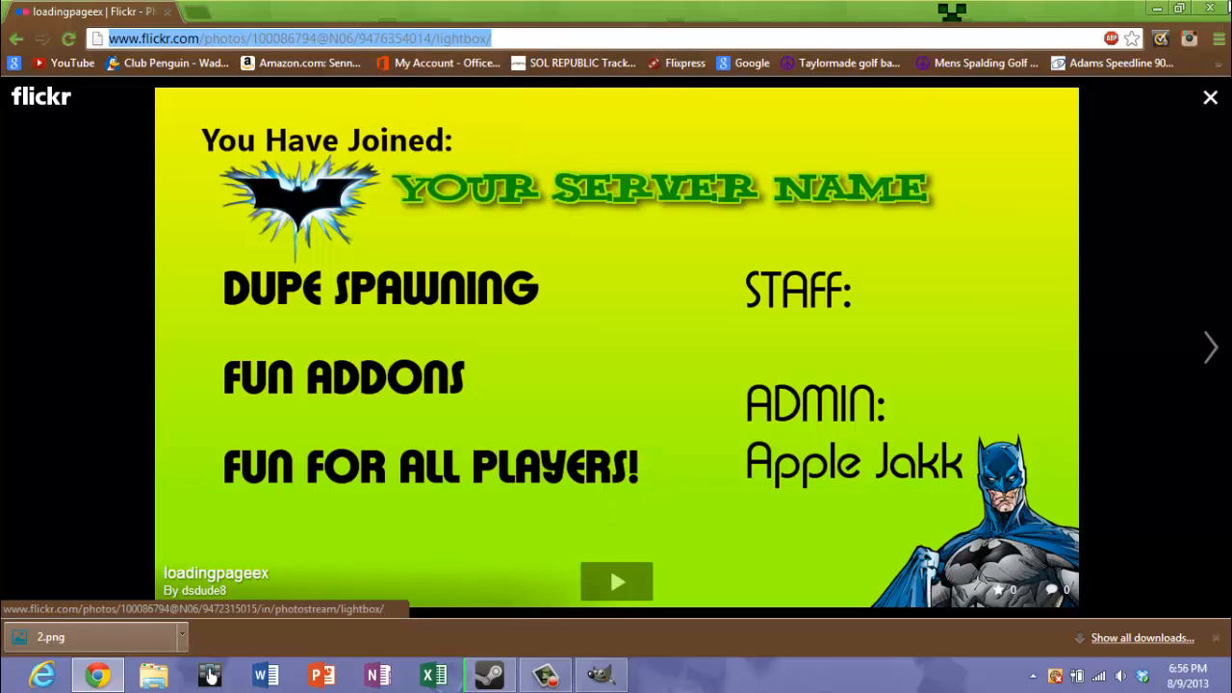
Minimize Chrome and browse the Gmod folder to garrysmod\cfg to locate autoexec.cfg, then return and minimize the folder window
{"action": "left_click", "coordinate": [1156, 8]}
{"action": "double_click", "coordinate": [602, 128]}
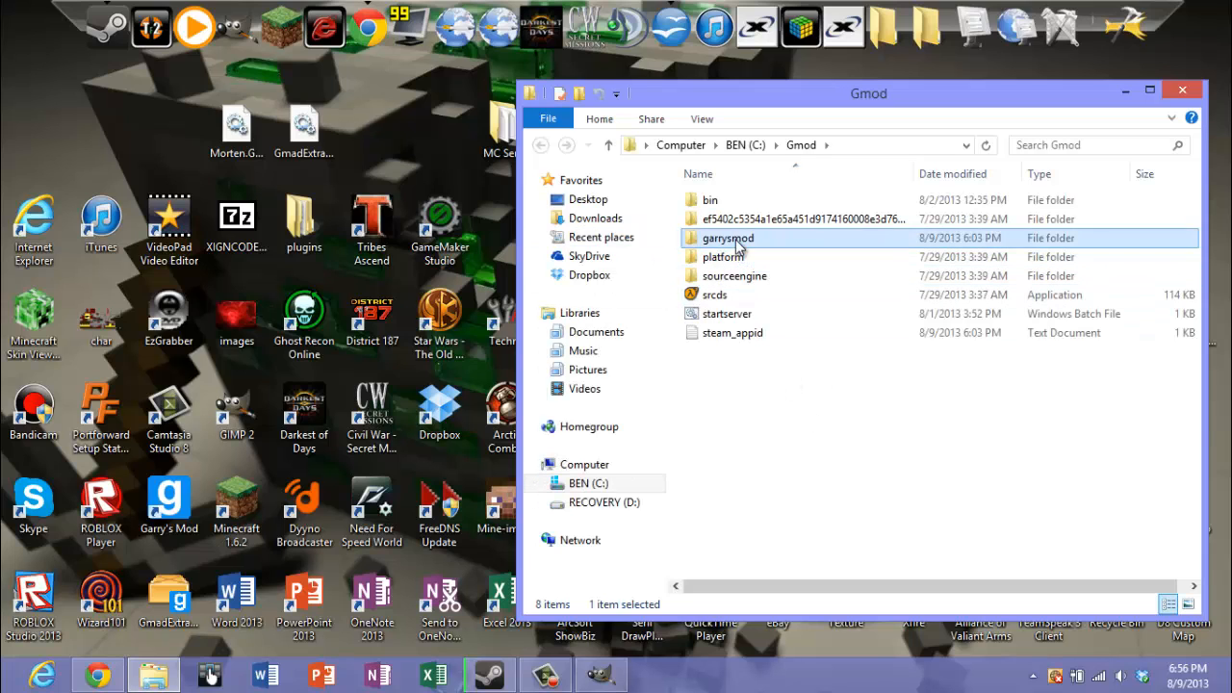
{"action": "double_click", "coordinate": [738, 238]}
{"action": "double_click", "coordinate": [737, 256]}
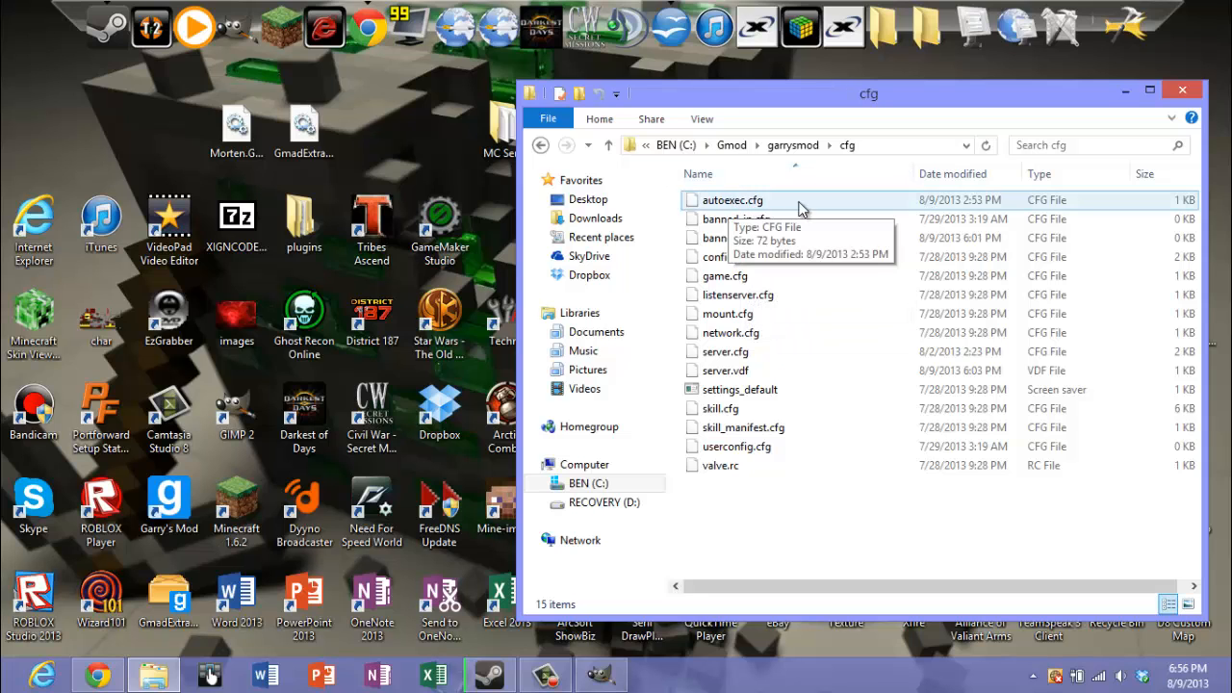
{"action": "left_click", "coordinate": [541, 145]}
{"action": "left_click", "coordinate": [541, 146]}
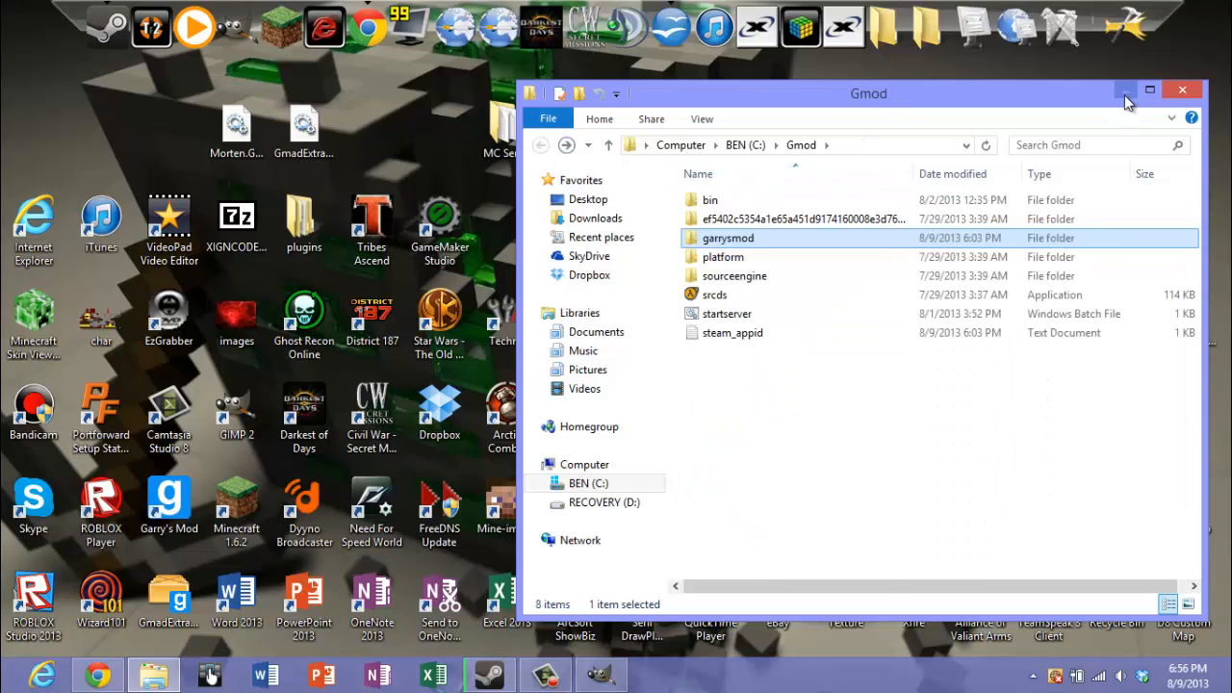
{"action": "left_click", "coordinate": [1126, 91]}
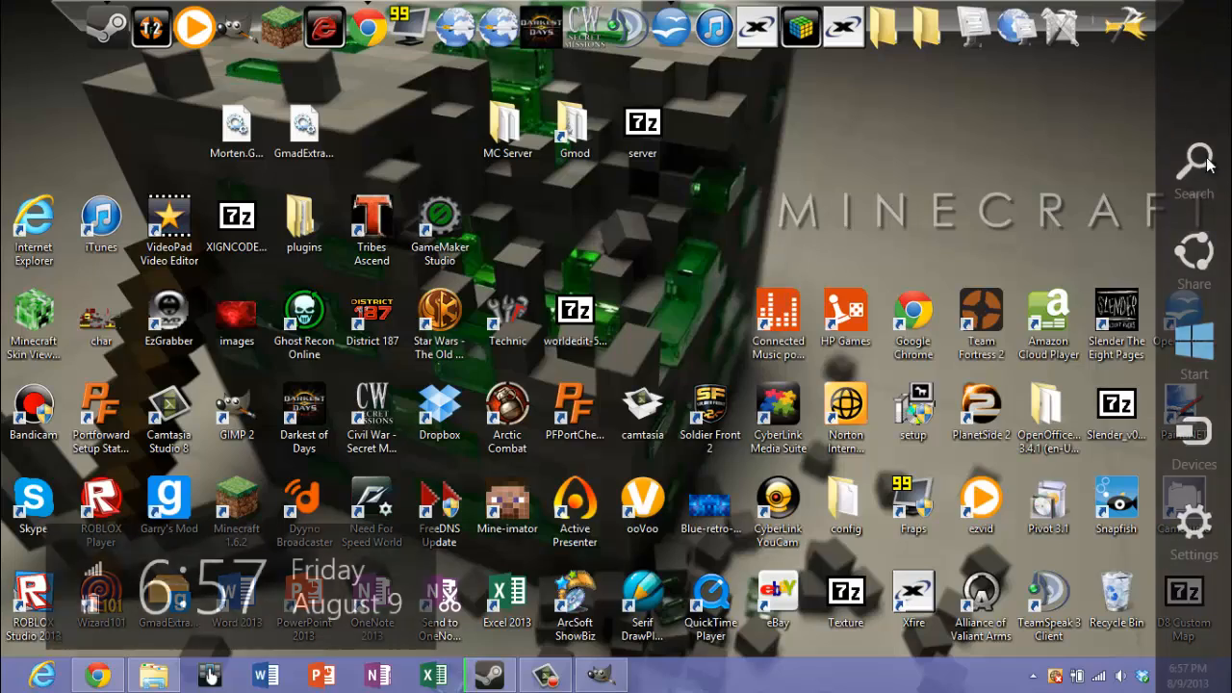
Search the installed apps for "word" and launch WordPad
{"action": "left_click", "coordinate": [1194, 166]}
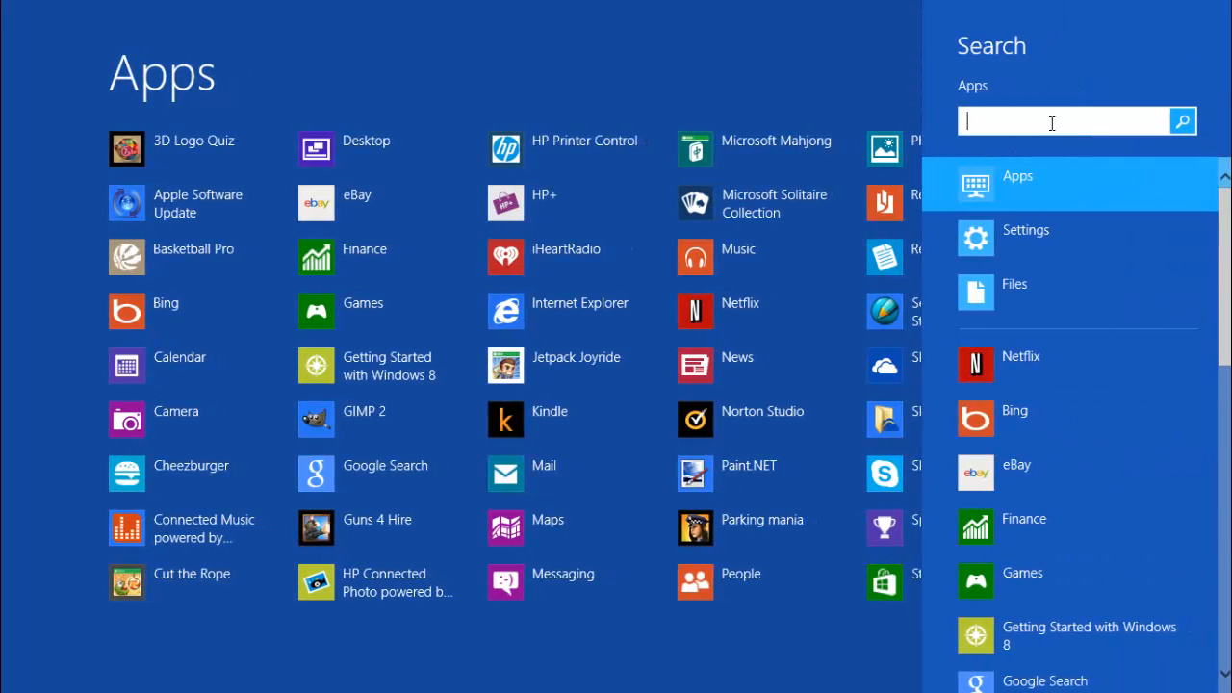
{"action": "type", "text": "word"}
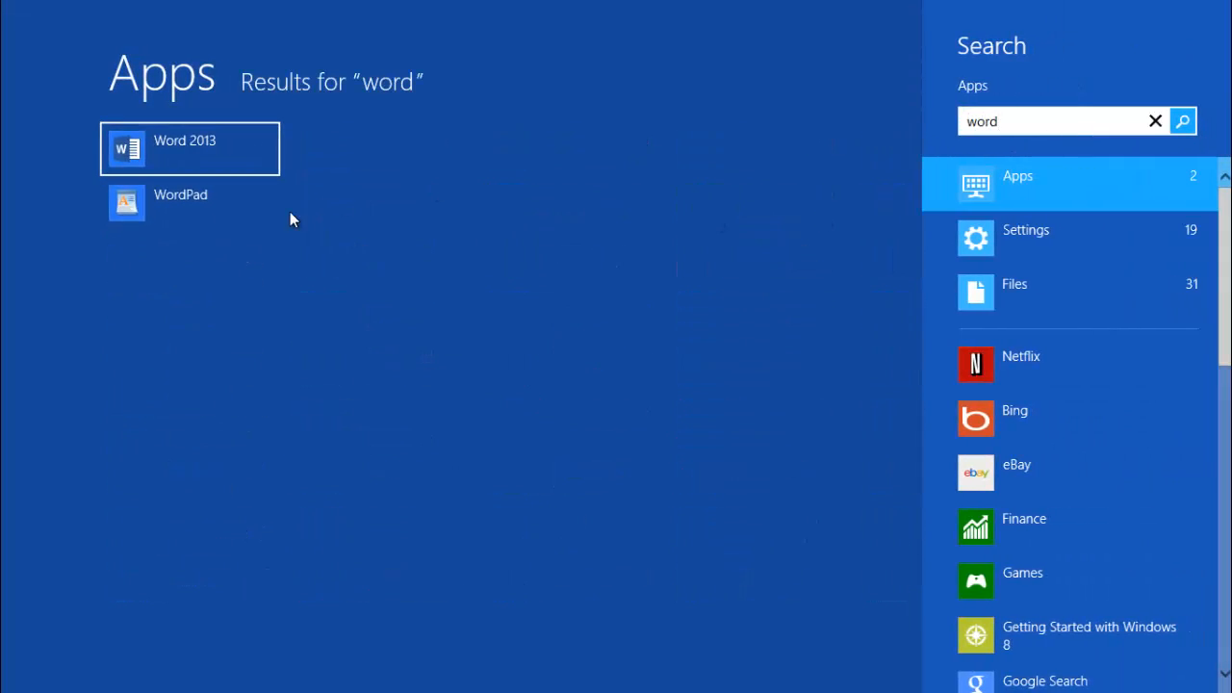
{"action": "left_click", "coordinate": [194, 222]}
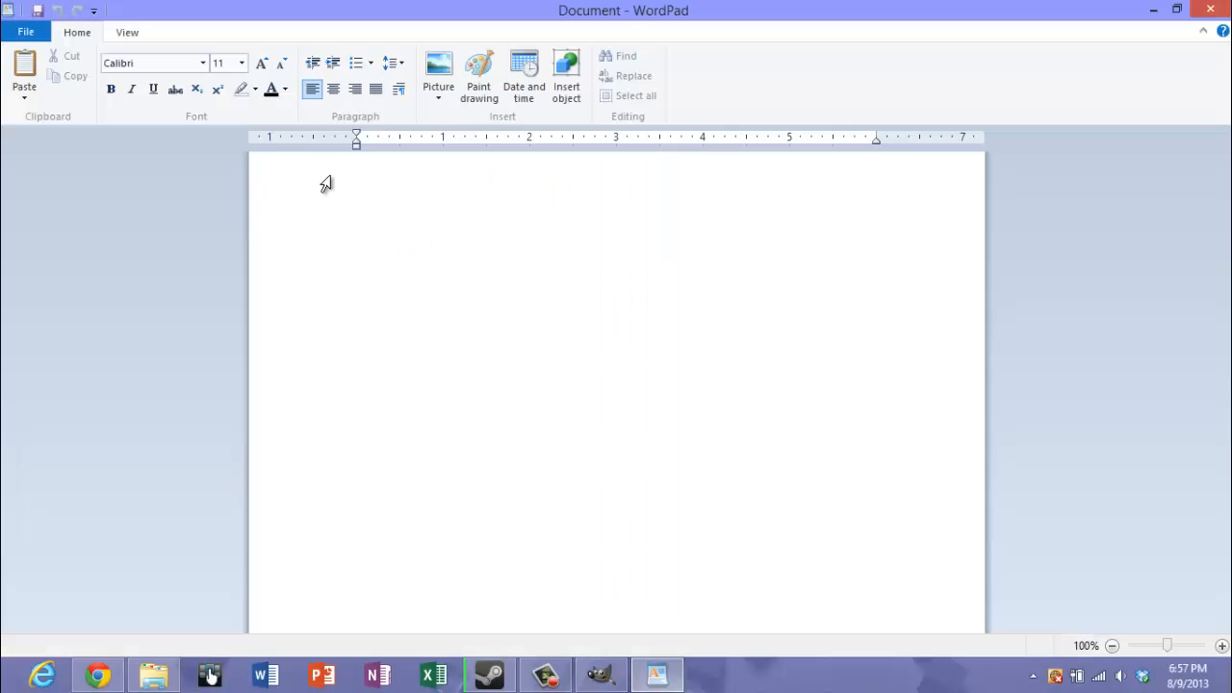
Open autoexec.cfg from the Gmod garrysmod\cfg folder in WordPad, listing files as All Documents (*.*)
{"action": "left_click", "coordinate": [24, 37]}
{"action": "left_click", "coordinate": [53, 119]}
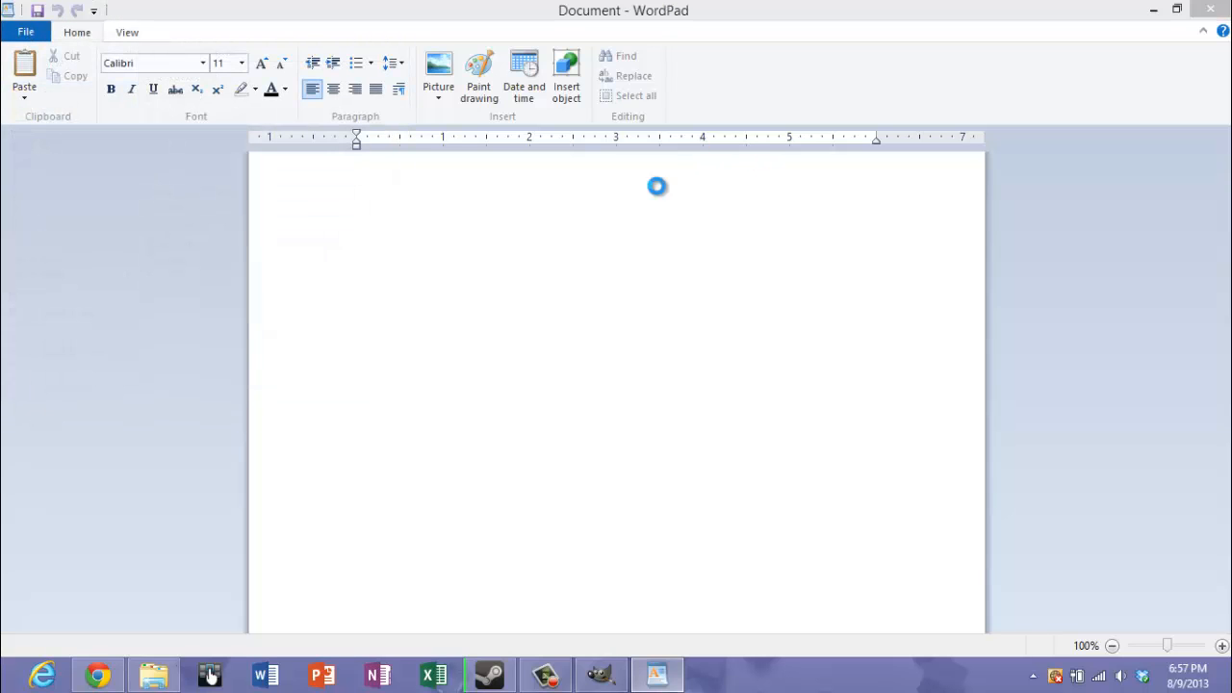
{"action": "left_click", "coordinate": [727, 363]}
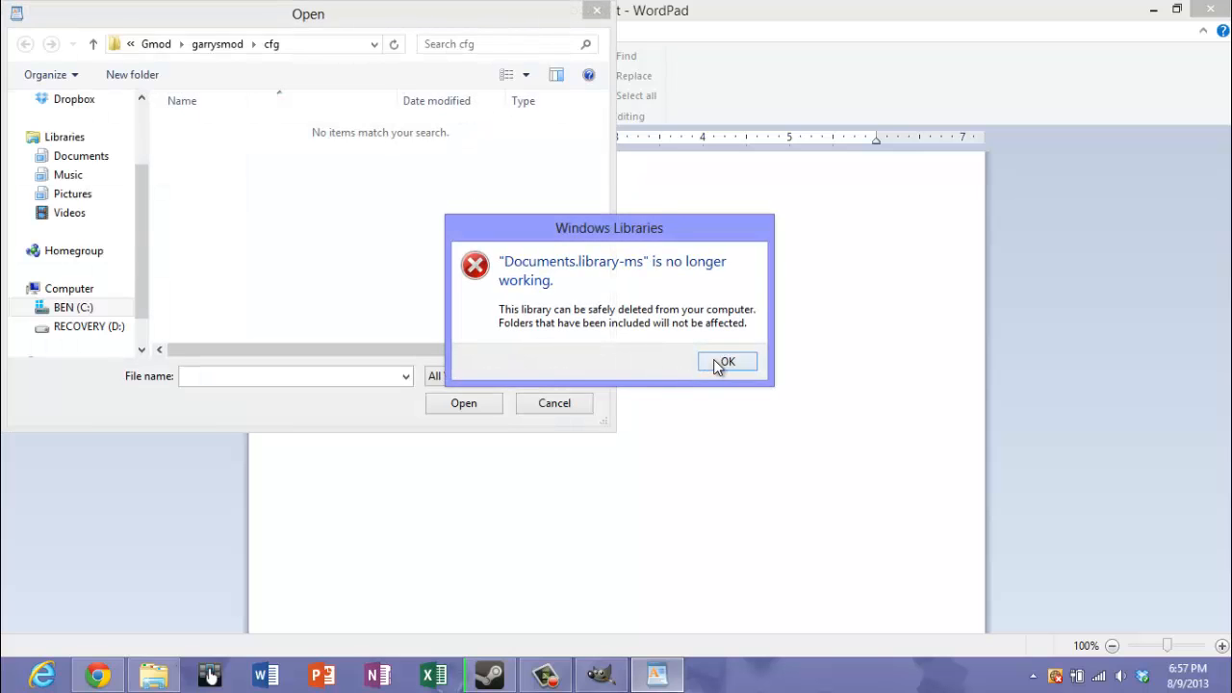
{"action": "left_click", "coordinate": [727, 363]}
{"action": "left_click", "coordinate": [469, 376]}
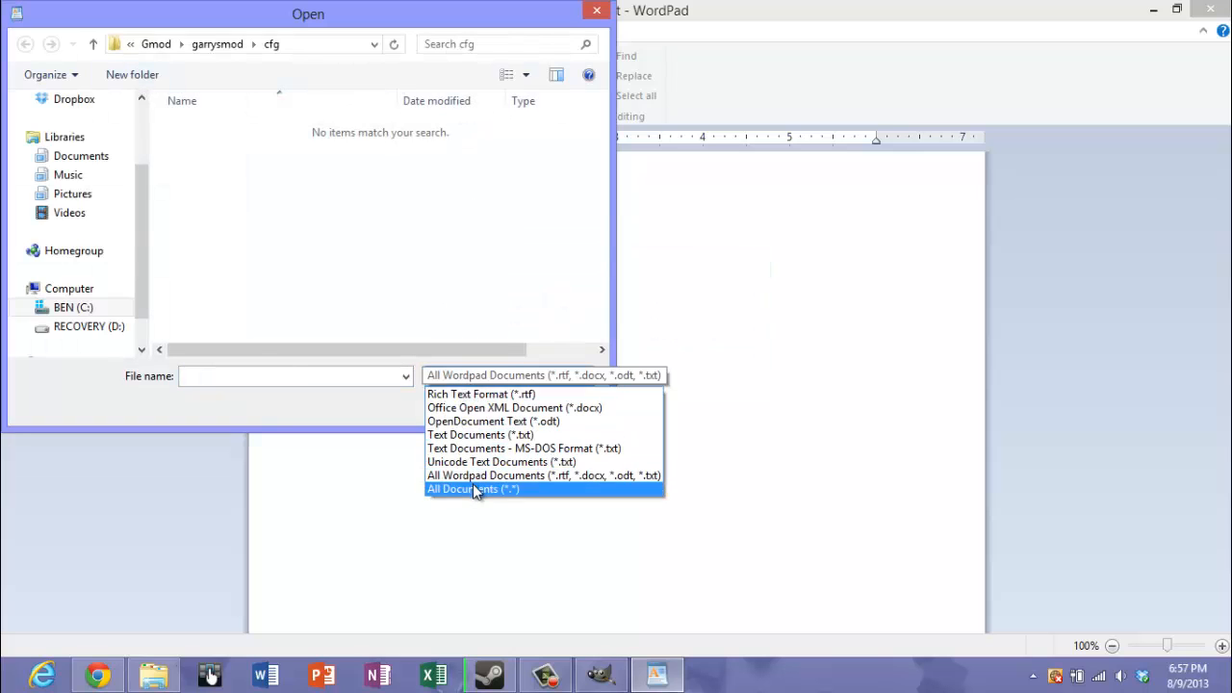
{"action": "left_click", "coordinate": [473, 483]}
{"action": "double_click", "coordinate": [227, 128]}
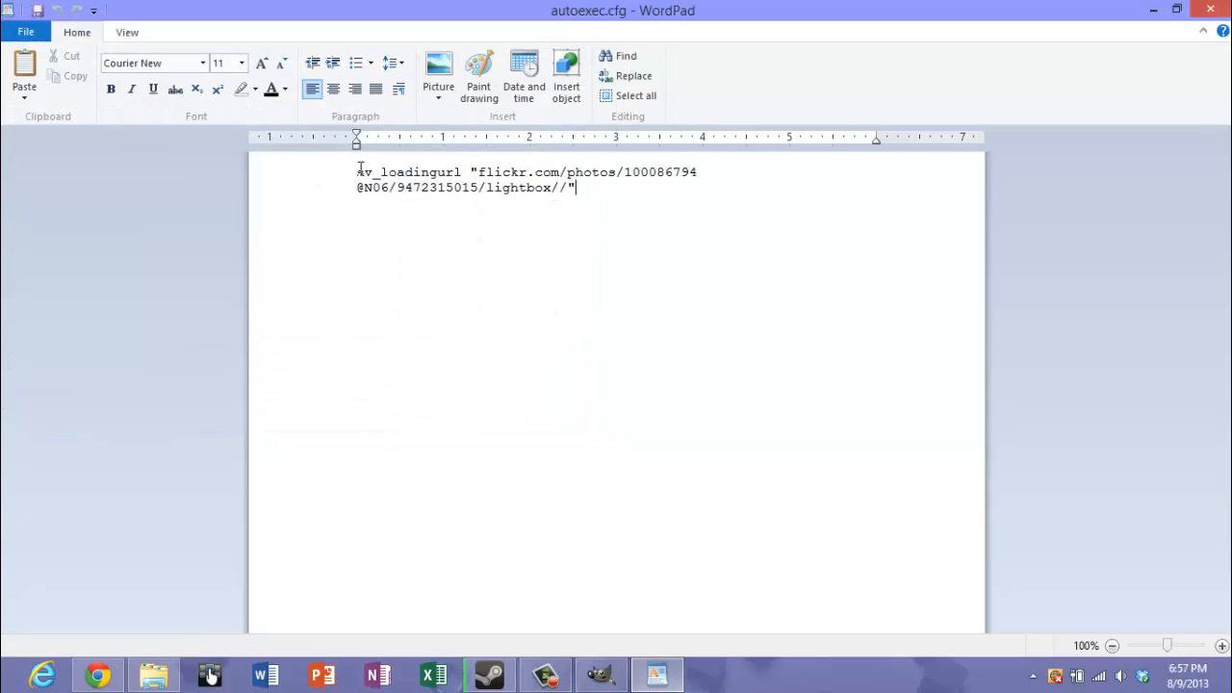
{"action": "left_click_drag", "start_coordinate": [359, 171], "coordinate": [611, 196]}
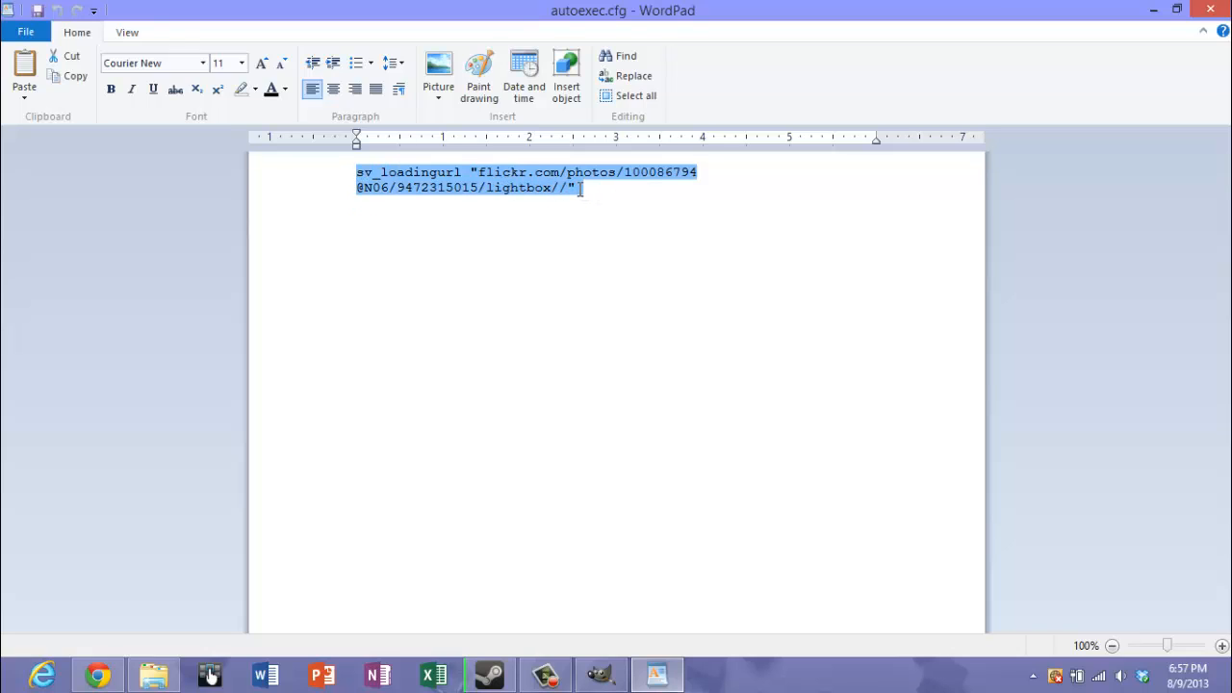
{"action": "left_click", "coordinate": [472, 172]}
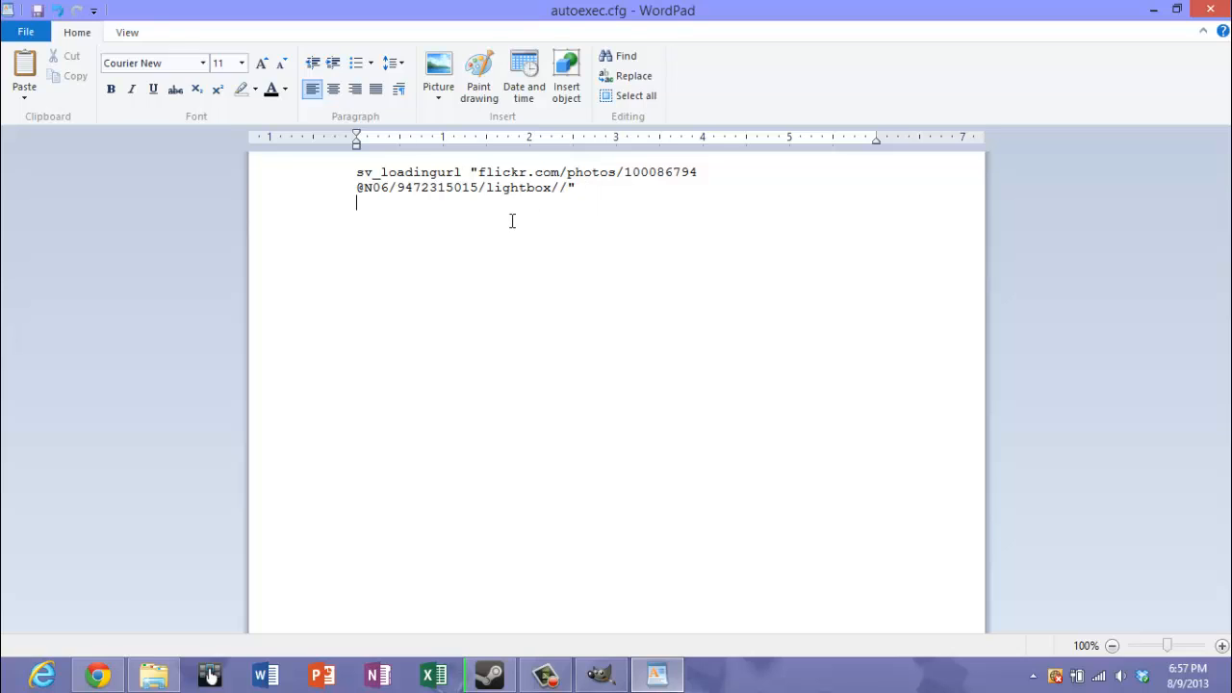
{"action": "right_click", "coordinate": [367, 216]}
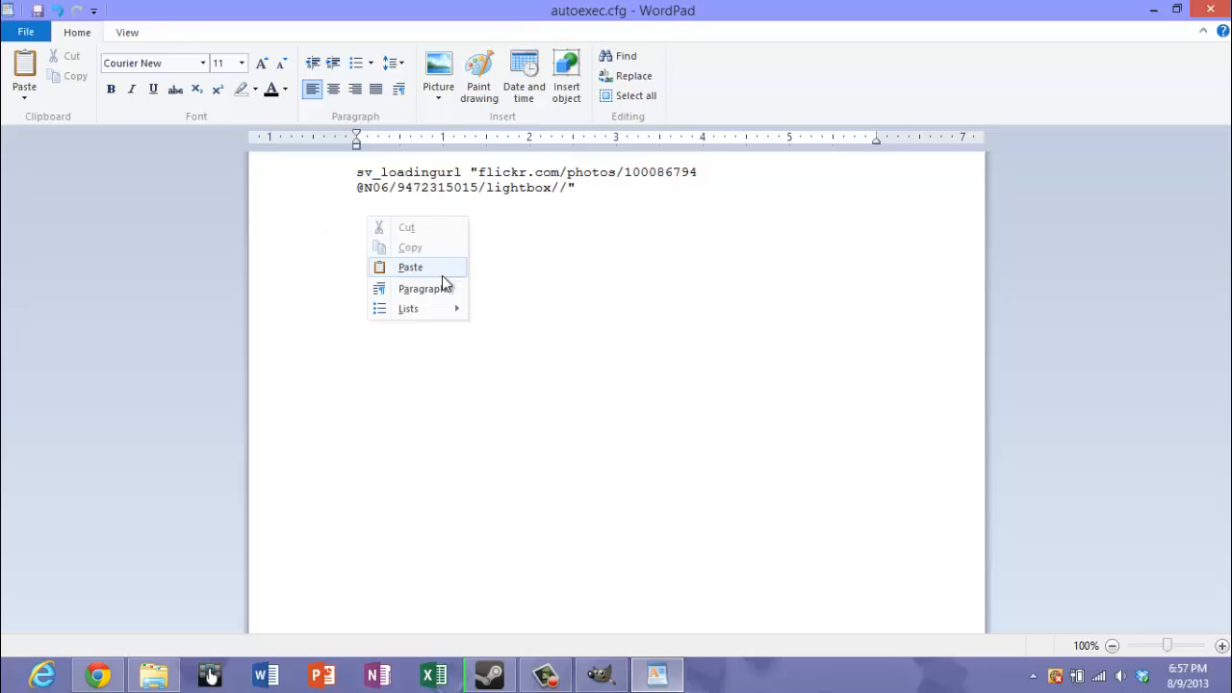
{"action": "left_click", "coordinate": [469, 211]}
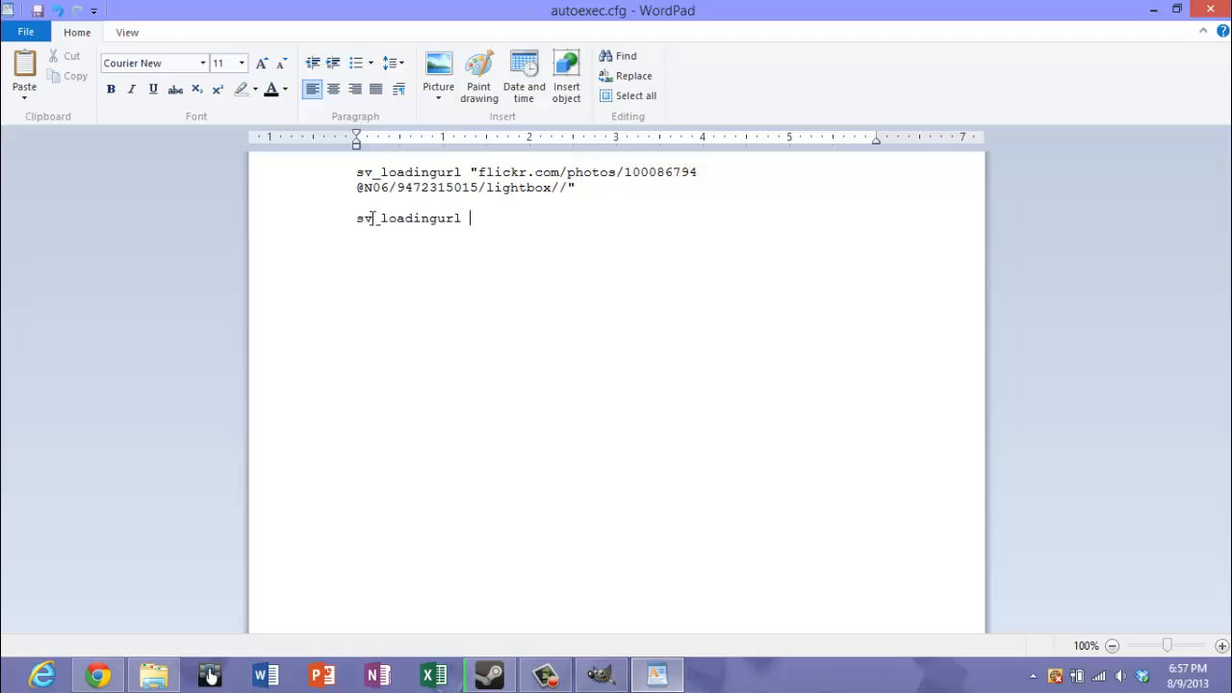
{"action": "right_click", "coordinate": [504, 221]}
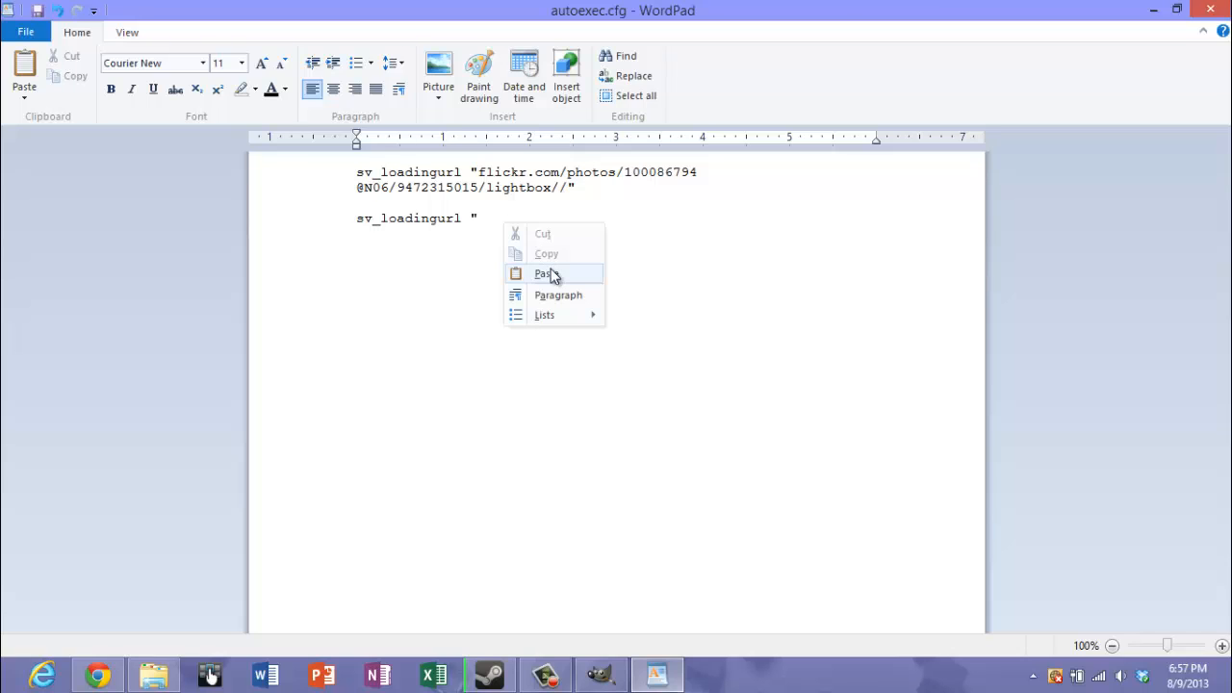
{"action": "left_click", "coordinate": [548, 273]}
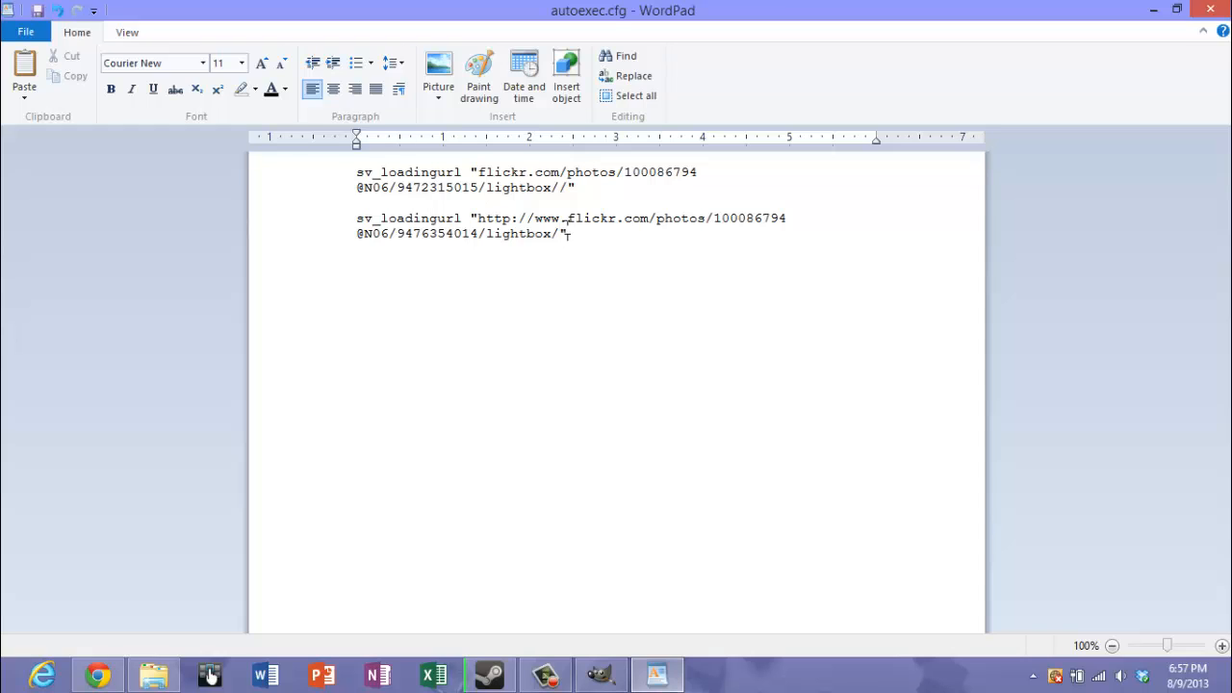
{"action": "left_click_drag", "start_coordinate": [544, 218], "coordinate": [485, 212]}
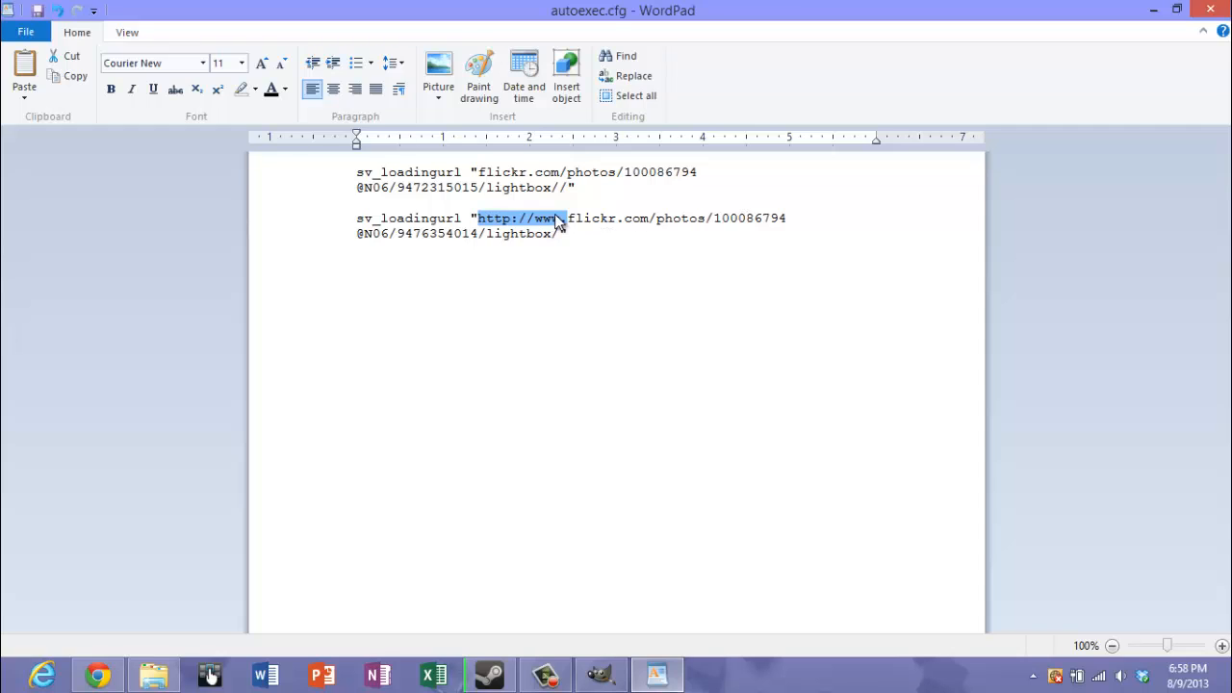
{"action": "key", "text": "Delete"}
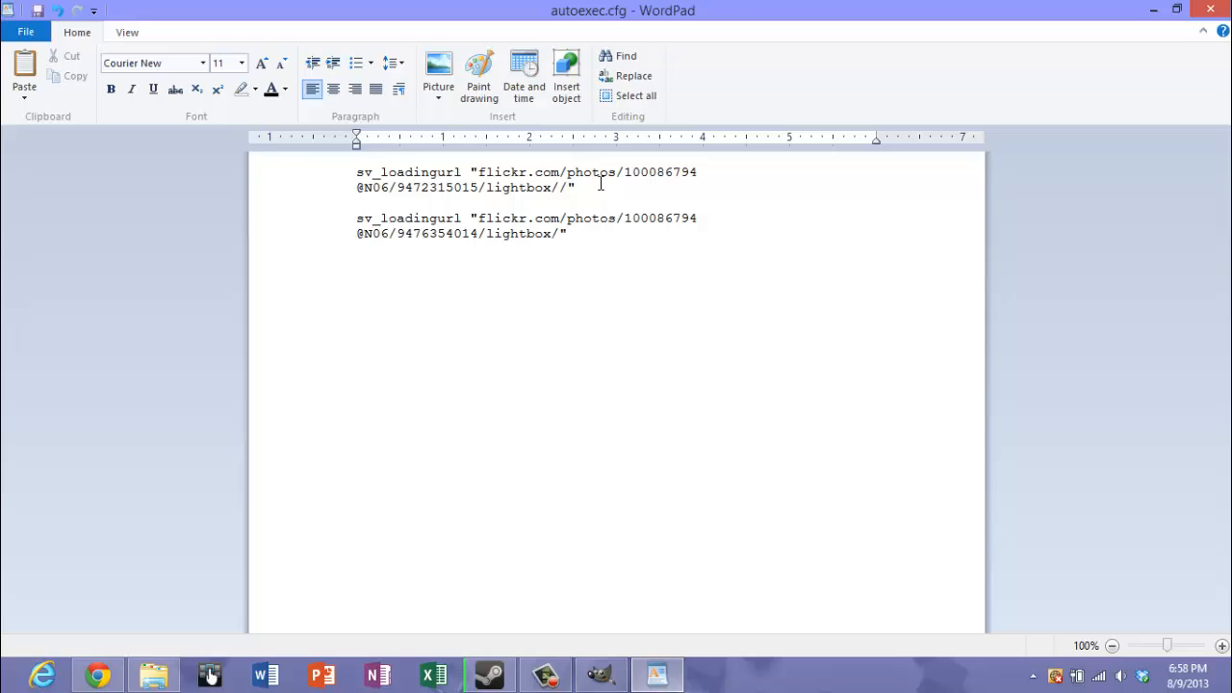
Delete the old sv_loadingurl entry and the blank lines above the new one
{"action": "left_click_drag", "start_coordinate": [601, 183], "coordinate": [367, 156]}
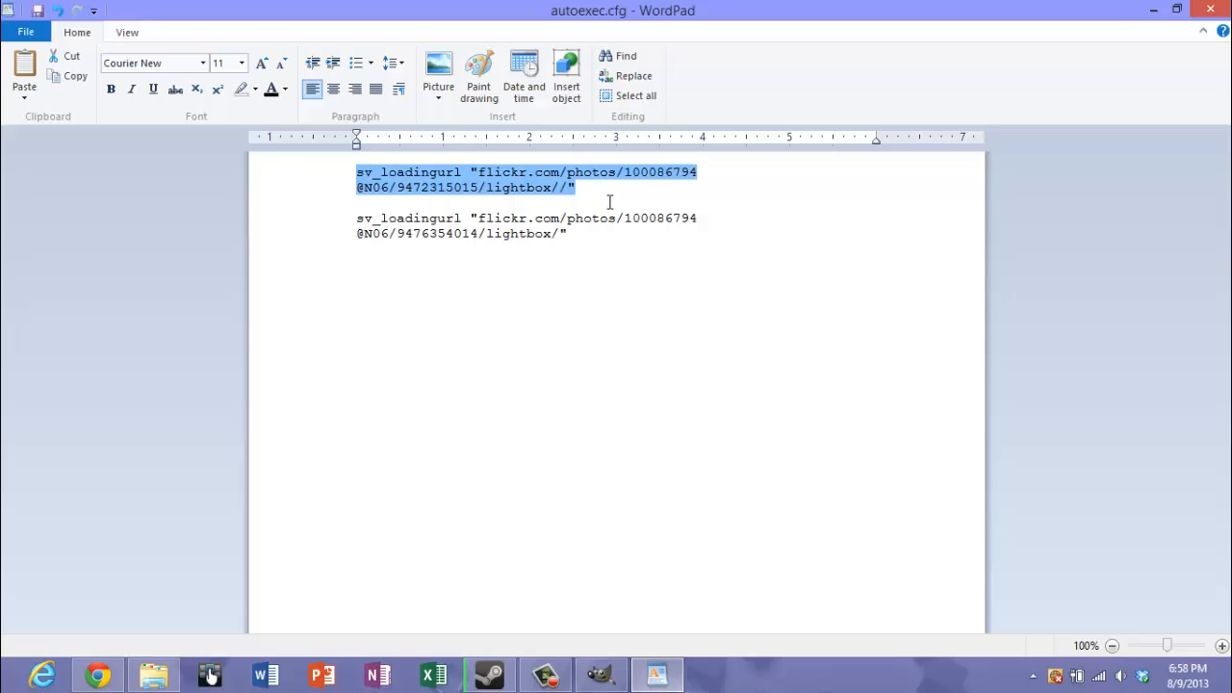
{"action": "right_click", "coordinate": [546, 184]}
{"action": "left_click", "coordinate": [578, 197]}
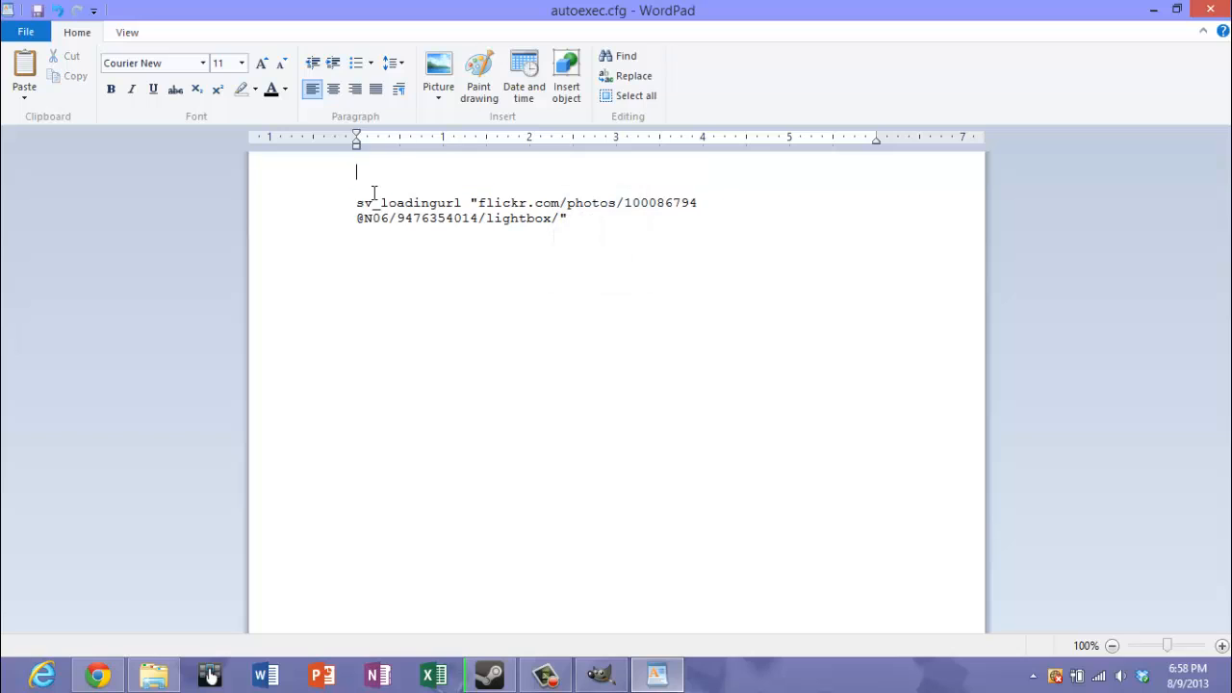
{"action": "key", "text": "Delete"}
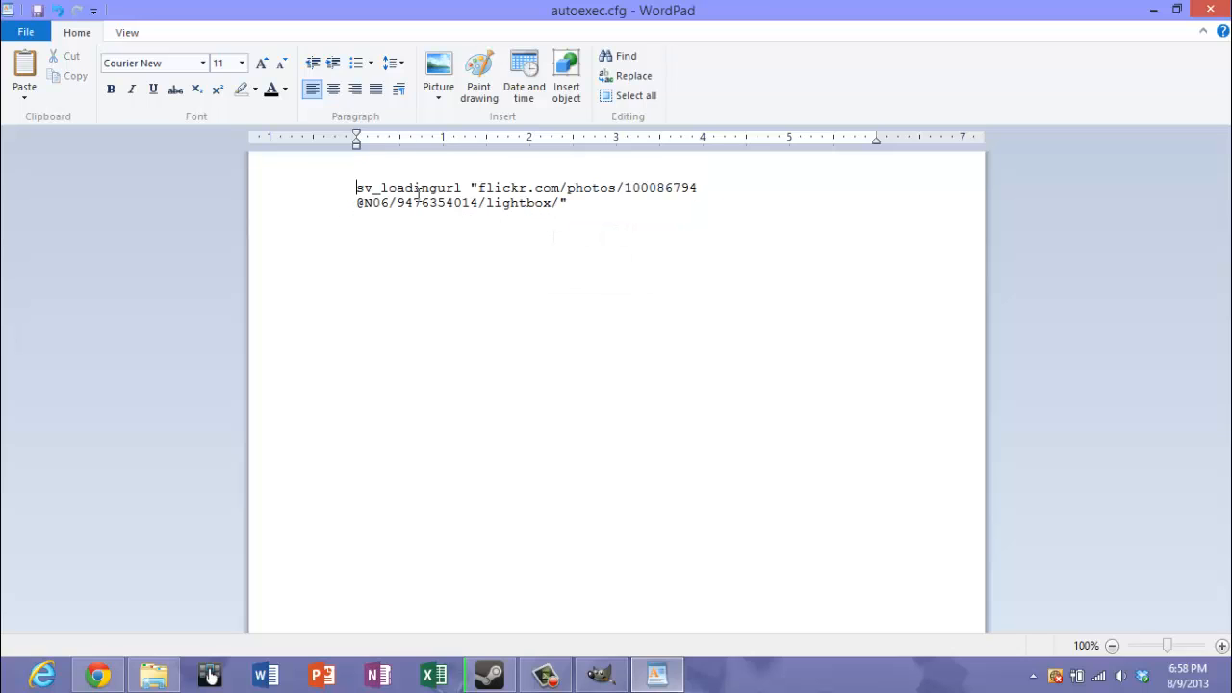
{"action": "key", "text": "Delete"}
Save autoexec.cfg and close WordPad
{"action": "left_click", "coordinate": [26, 32]}
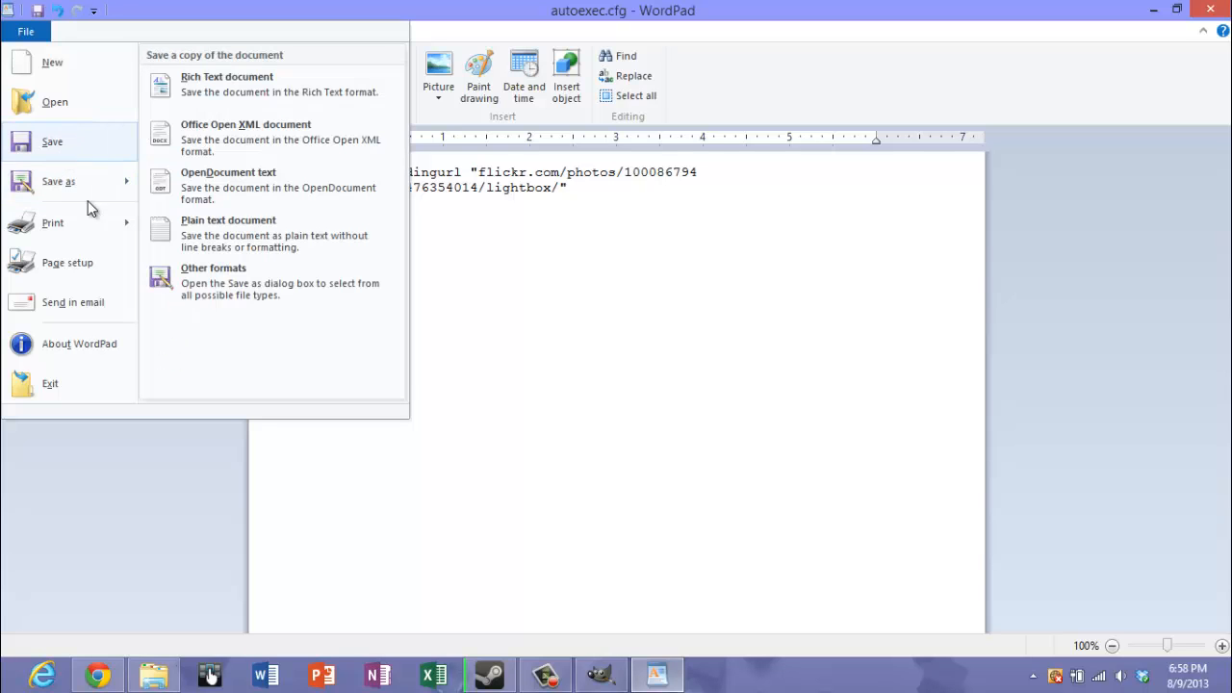
{"action": "left_click", "coordinate": [53, 142]}
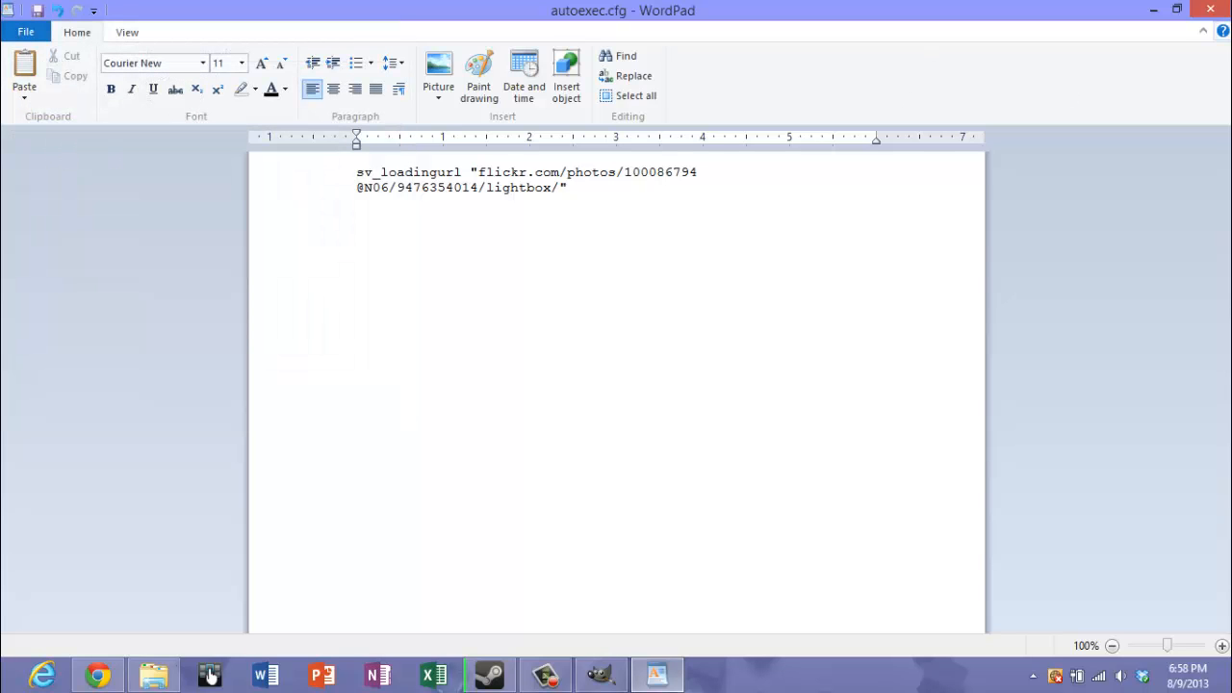
{"action": "left_click", "coordinate": [1213, 10]}
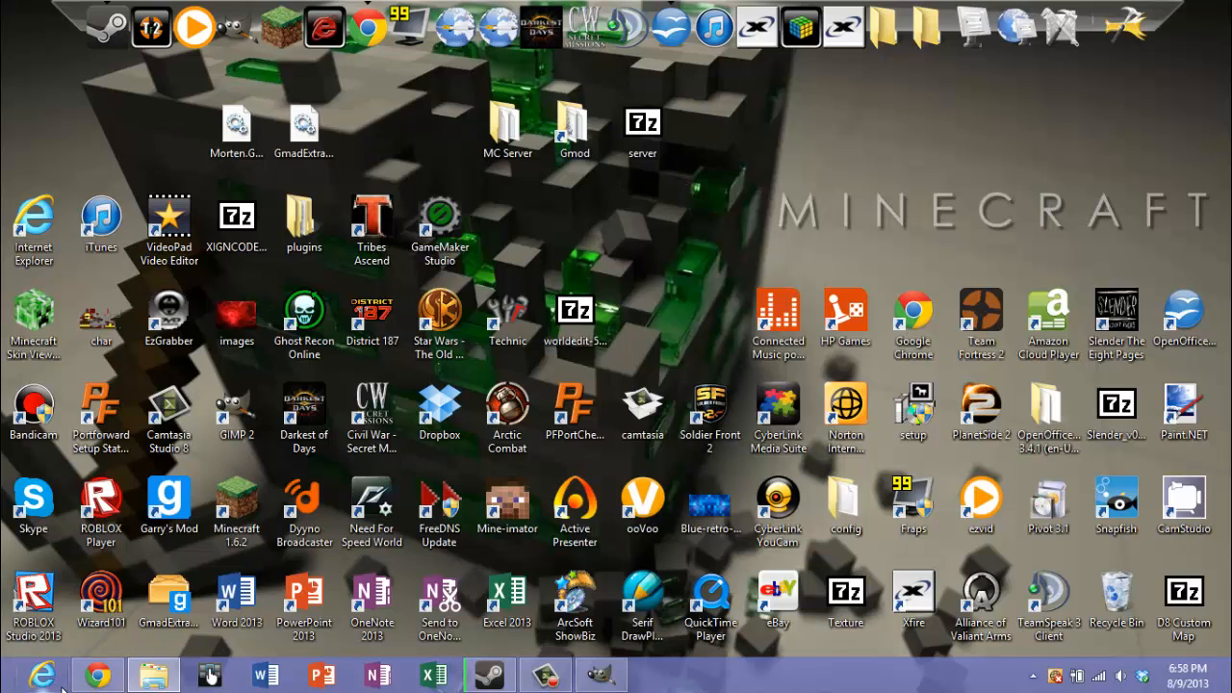
Bring back the Gmod folder window and dismiss the ElitePowered event notification from Steam
{"action": "left_click", "coordinate": [154, 675]}
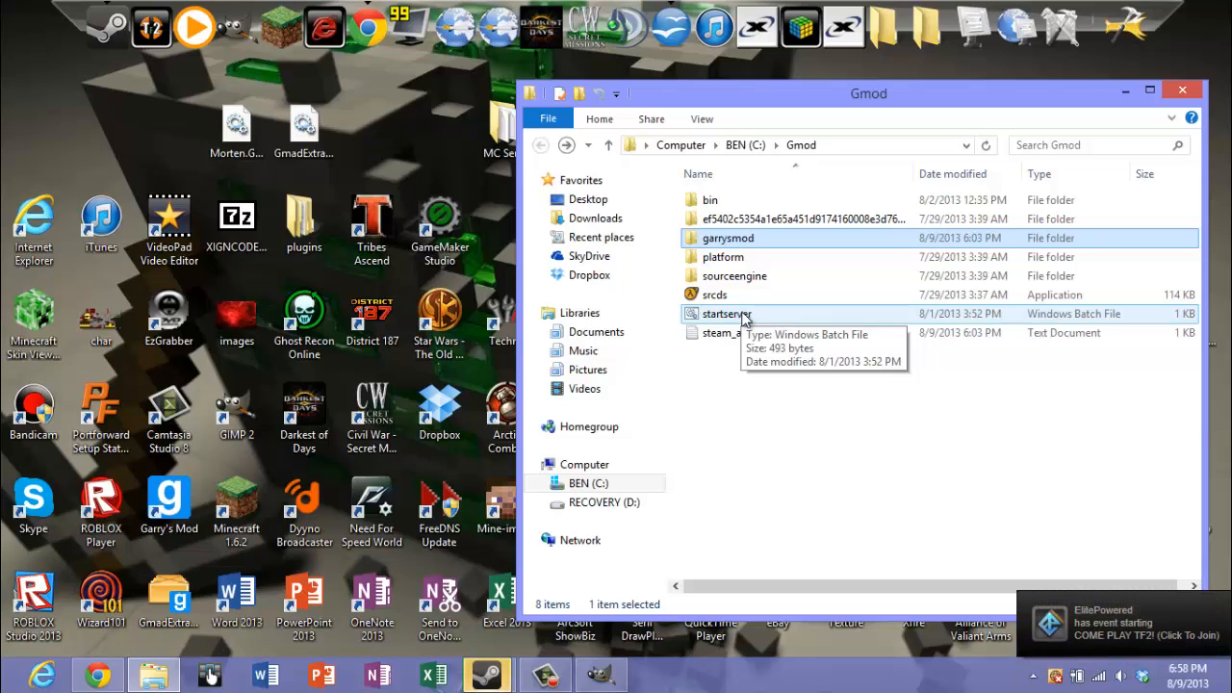
{"action": "mouse_move", "coordinate": [491, 679]}
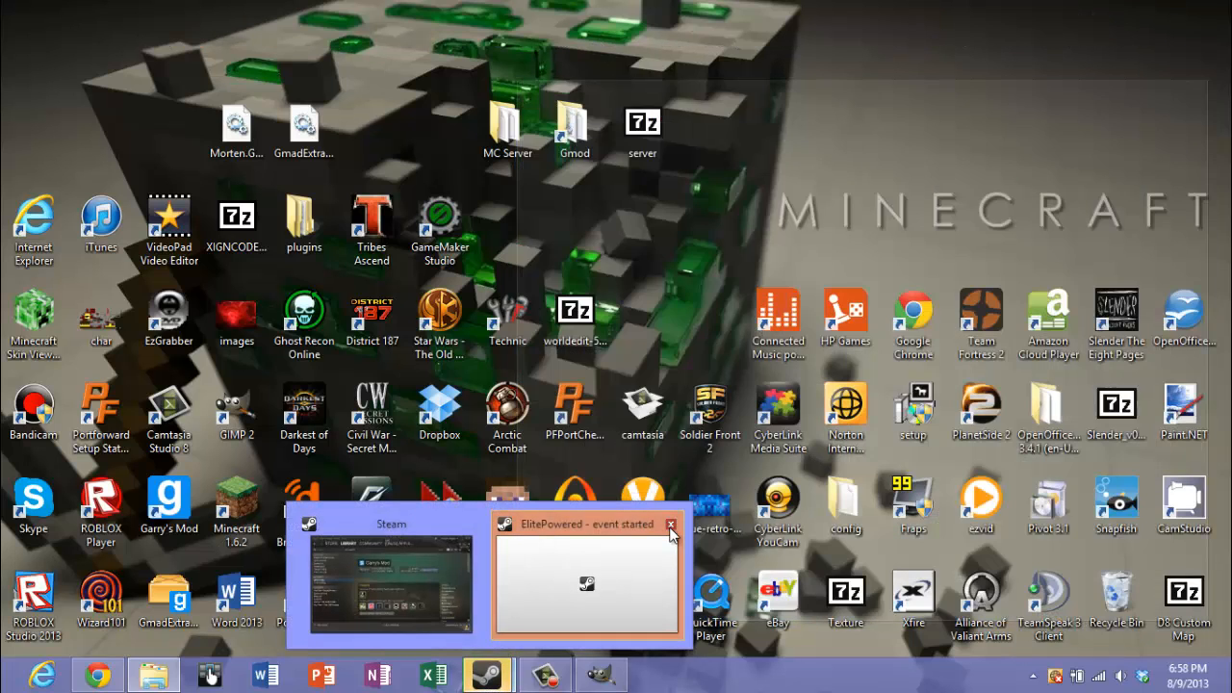
{"action": "left_click", "coordinate": [671, 525]}
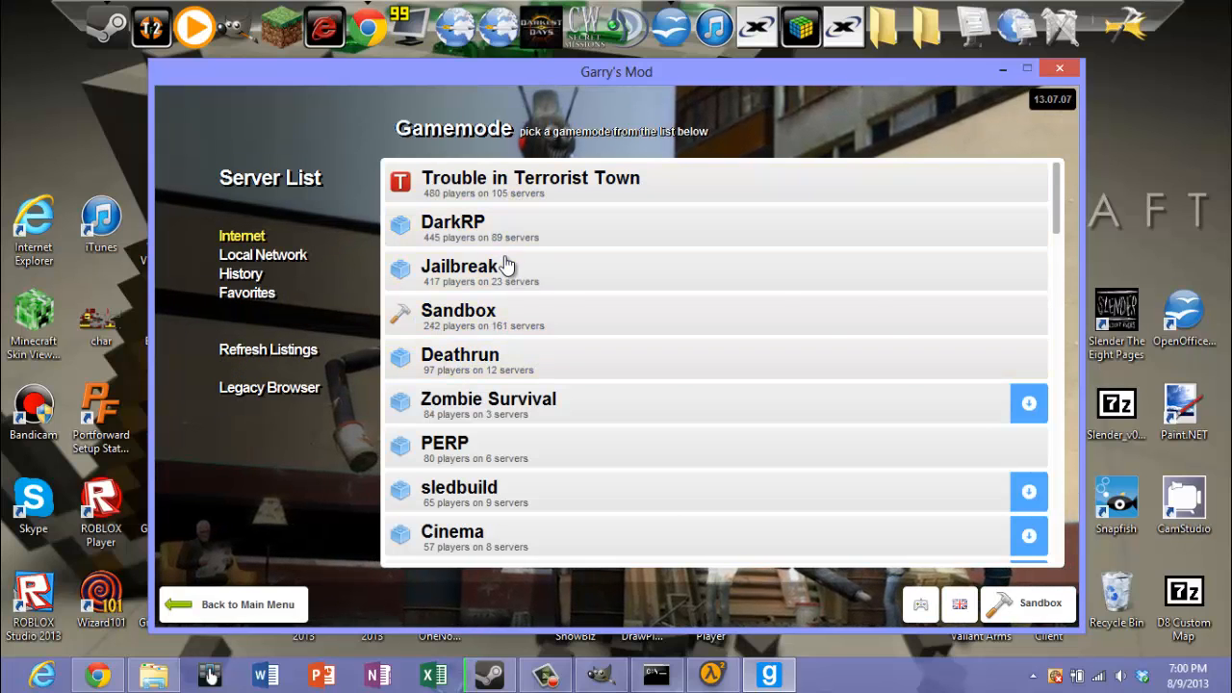
In Garry's Mod, join the first [DmZG] 24/7 SB server under the Sandbox gamemode of the server history and close its MOTD
{"action": "left_click", "coordinate": [243, 273]}
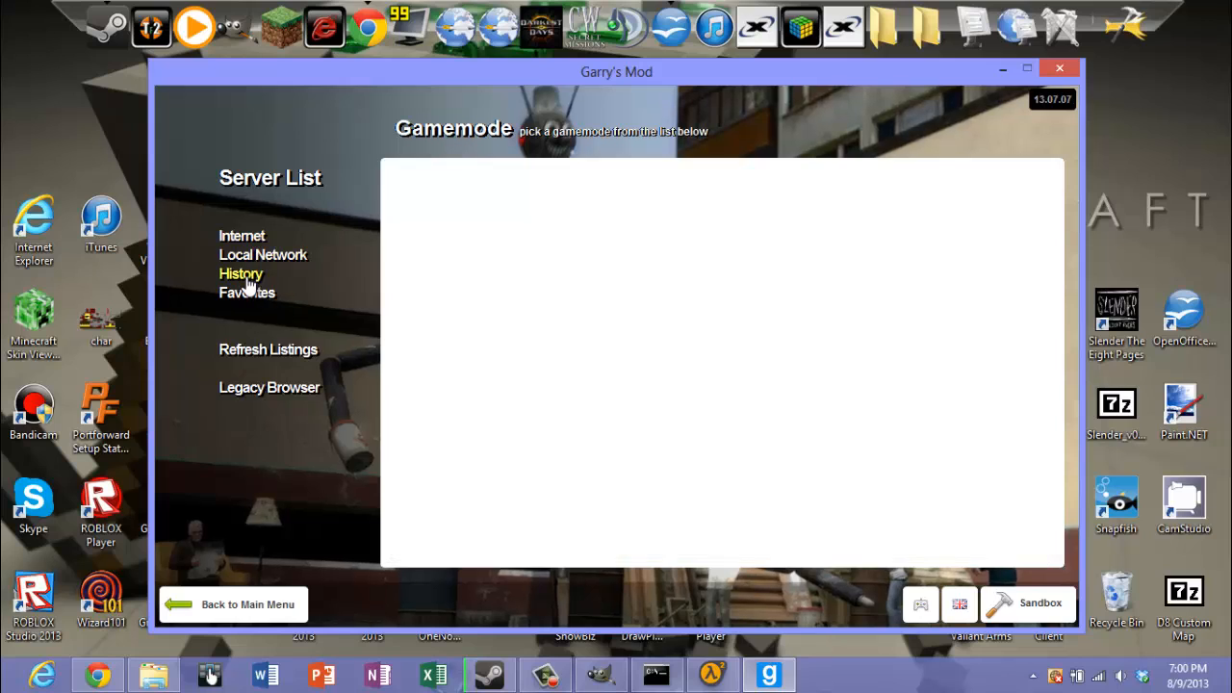
{"action": "left_click", "coordinate": [500, 194]}
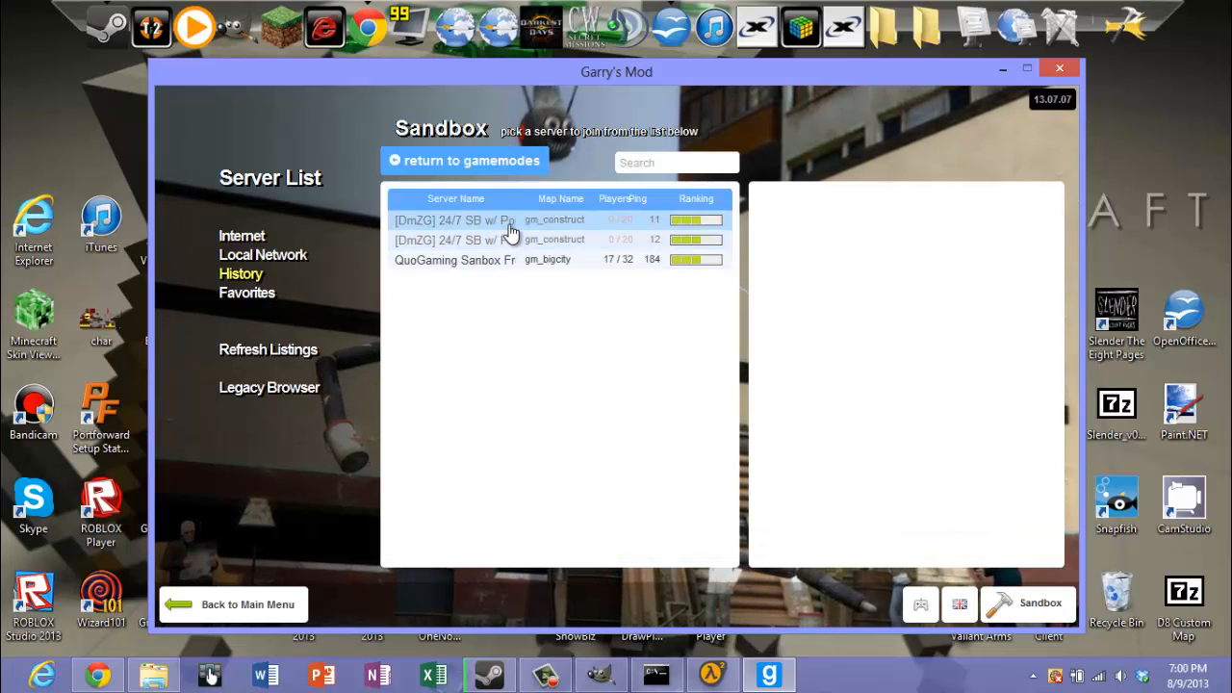
{"action": "left_click", "coordinate": [511, 221]}
{"action": "left_click", "coordinate": [955, 541]}
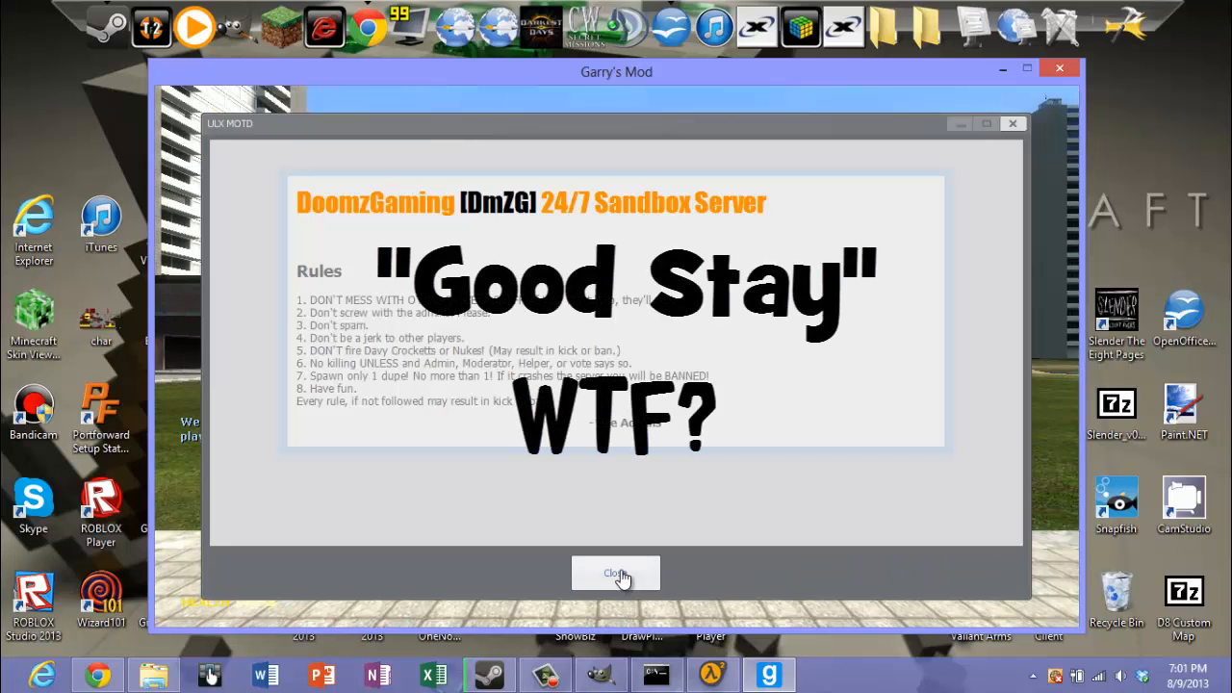
{"action": "left_click", "coordinate": [618, 575]}
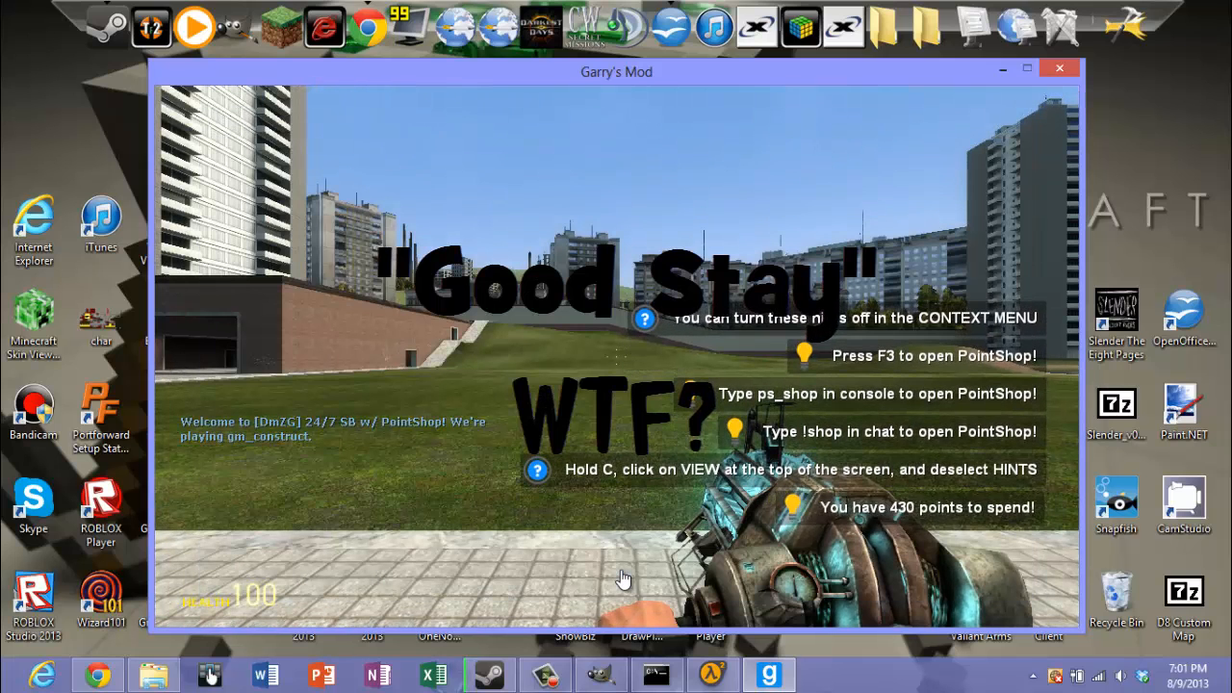